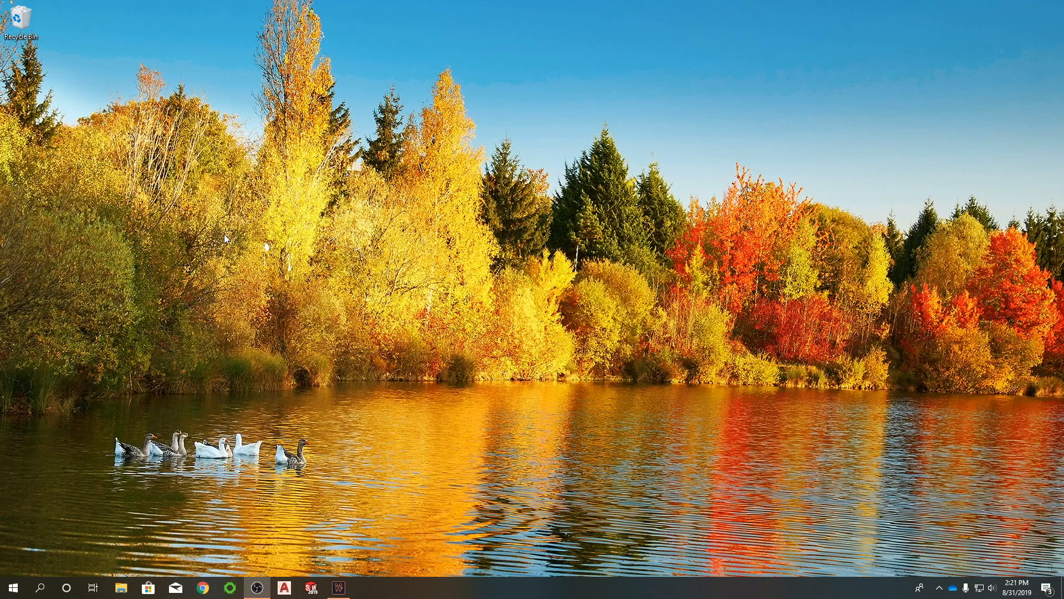
Step: Find AutoCAD 2019 - English by searching the computer for "auto" and launch it
{"action": "left_click", "coordinate": [13, 587]}
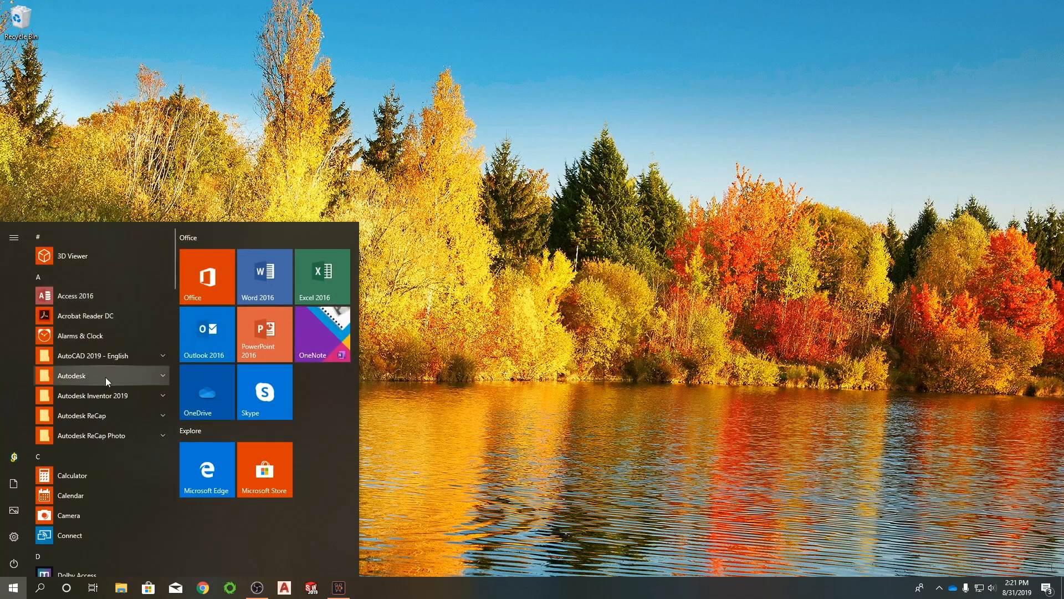
{"action": "left_click", "coordinate": [90, 357]}
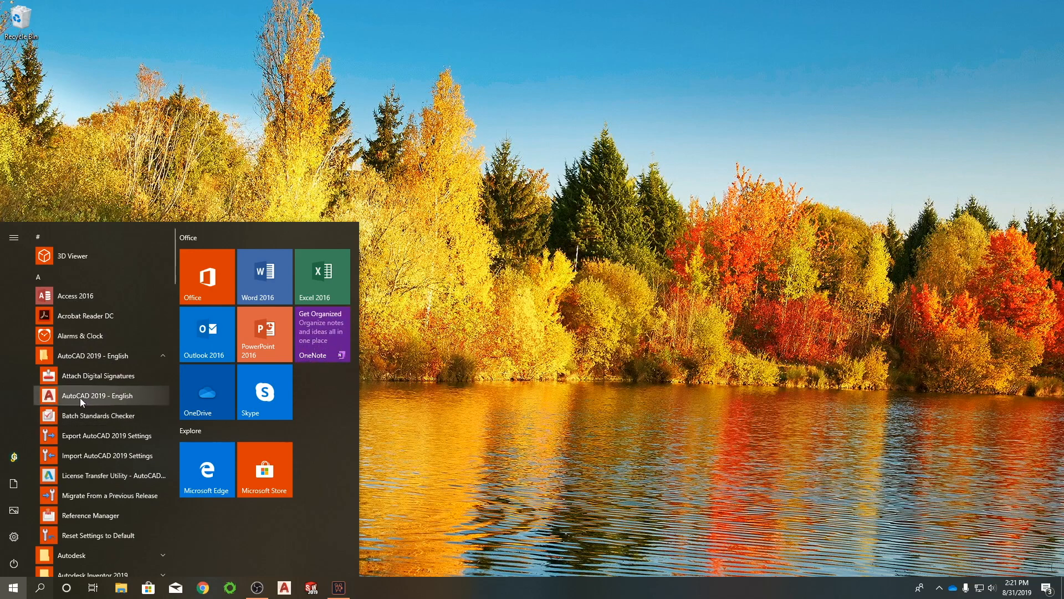
{"action": "left_click", "coordinate": [37, 588]}
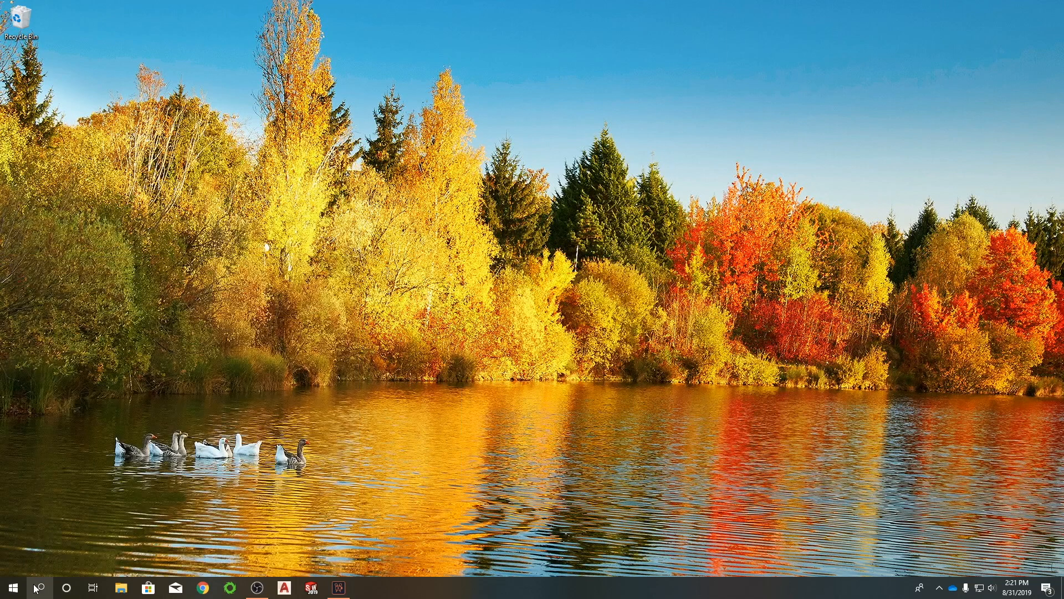
{"action": "type", "text": "au"}
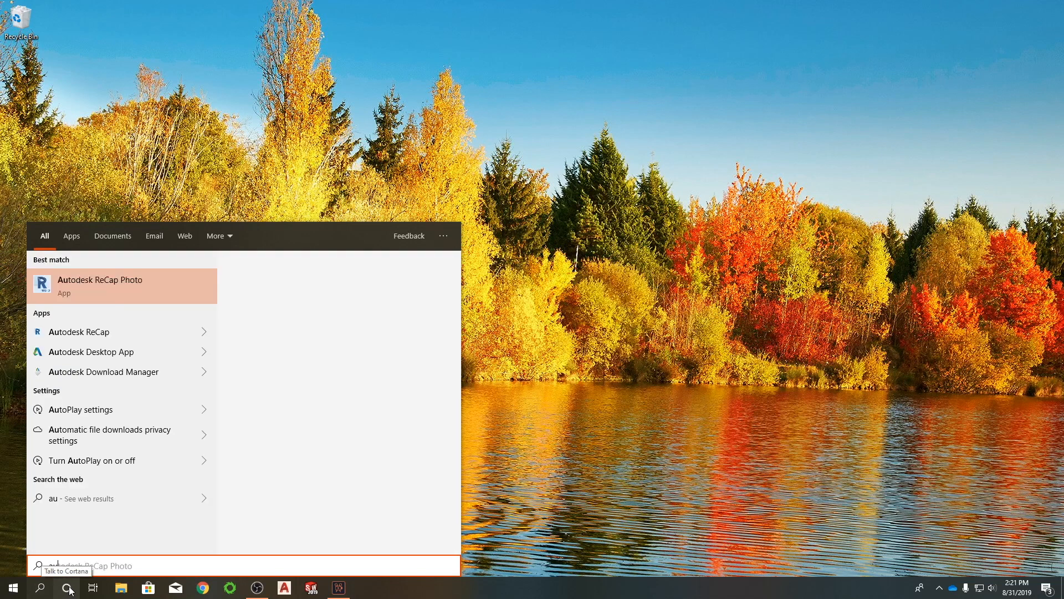
{"action": "type", "text": "t"}
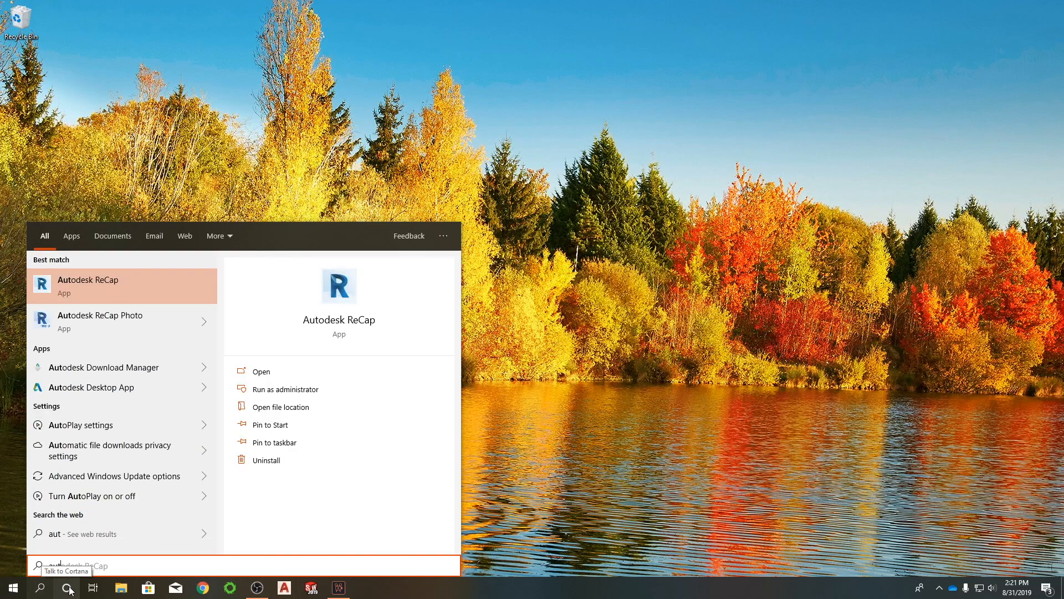
{"action": "type", "text": "o"}
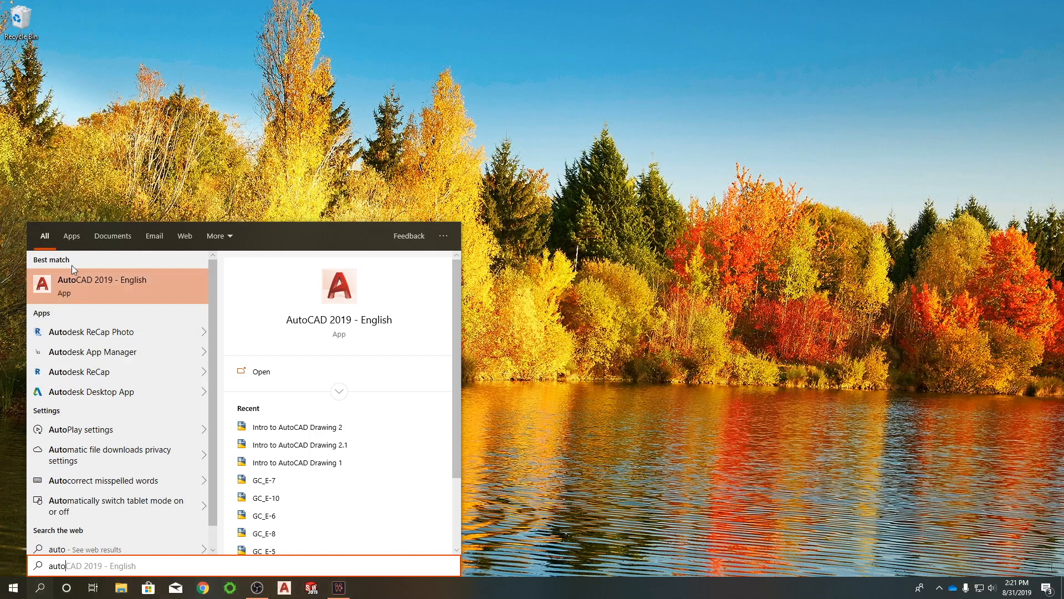
{"action": "left_click", "coordinate": [107, 291]}
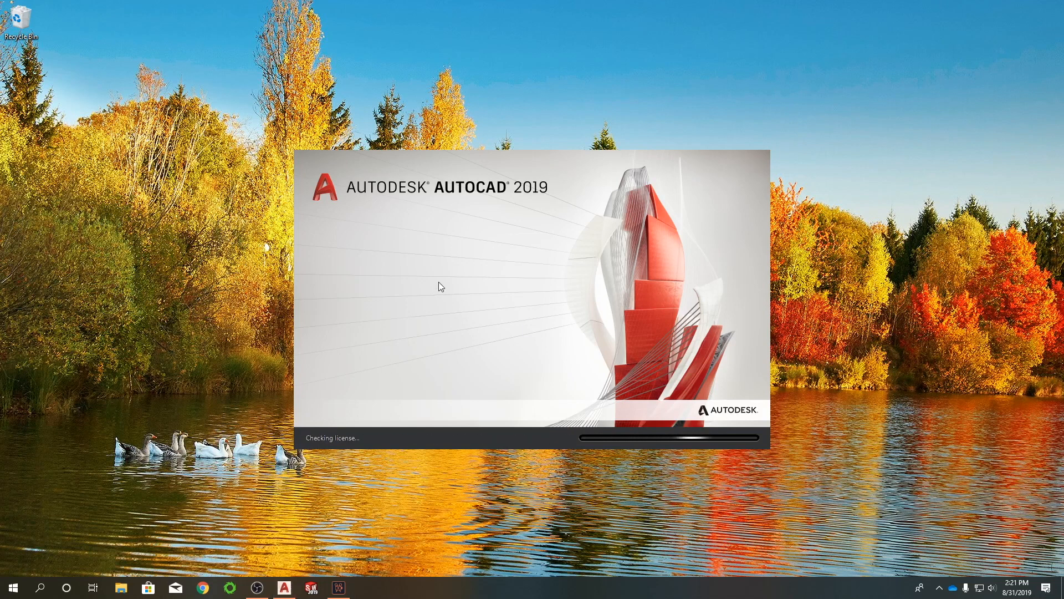
Step: Review the Startup choices for opening a drawing, starting from scratch, using a template and using a wizard
{"action": "right_click", "coordinate": [287, 591]}
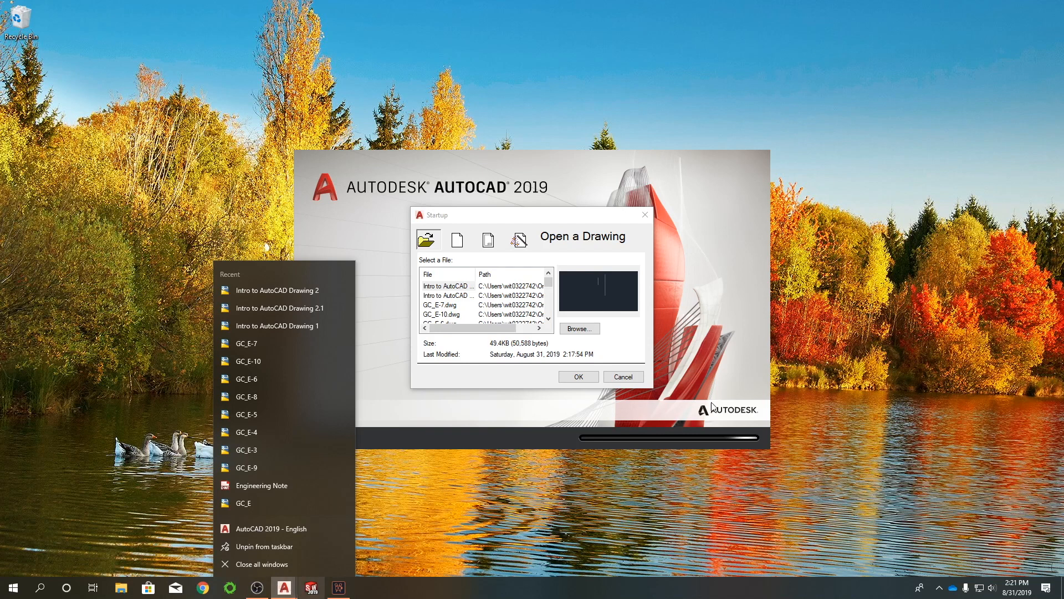
{"action": "left_click", "coordinate": [537, 208]}
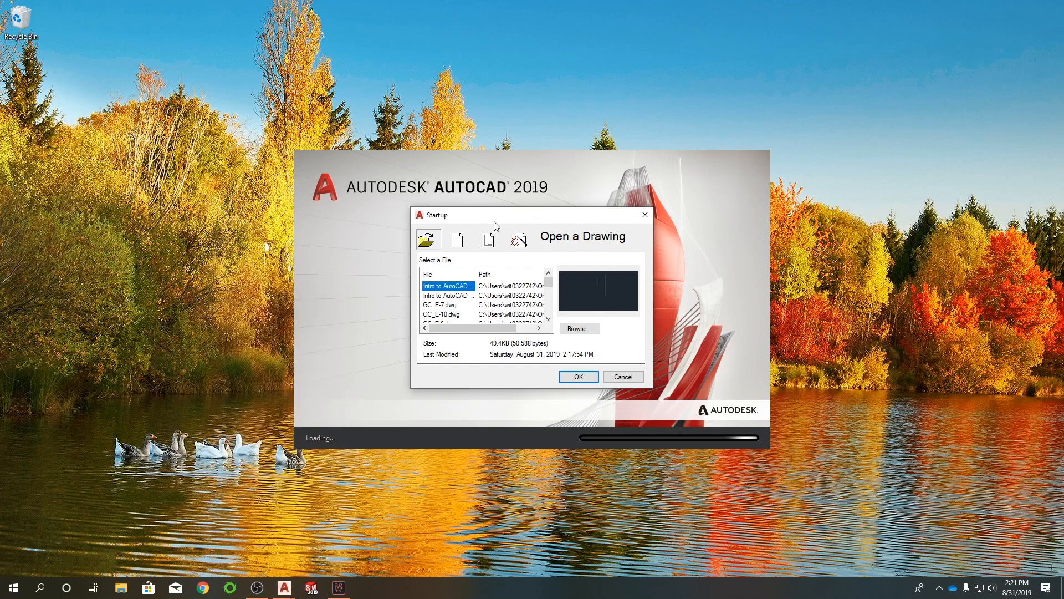
{"action": "mouse_move", "coordinate": [487, 216]}
{"action": "left_mouse_down"}
{"action": "mouse_move", "coordinate": [511, 219]}
{"action": "mouse_move", "coordinate": [456, 219]}
{"action": "mouse_move", "coordinate": [487, 225]}
{"action": "left_mouse_up"}
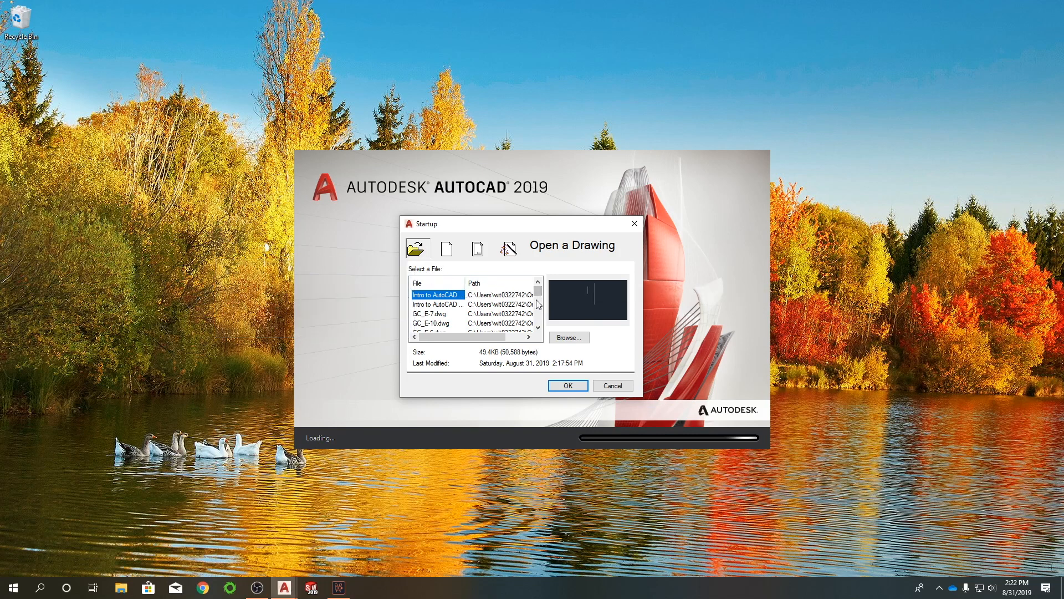
{"action": "left_click", "coordinate": [445, 250]}
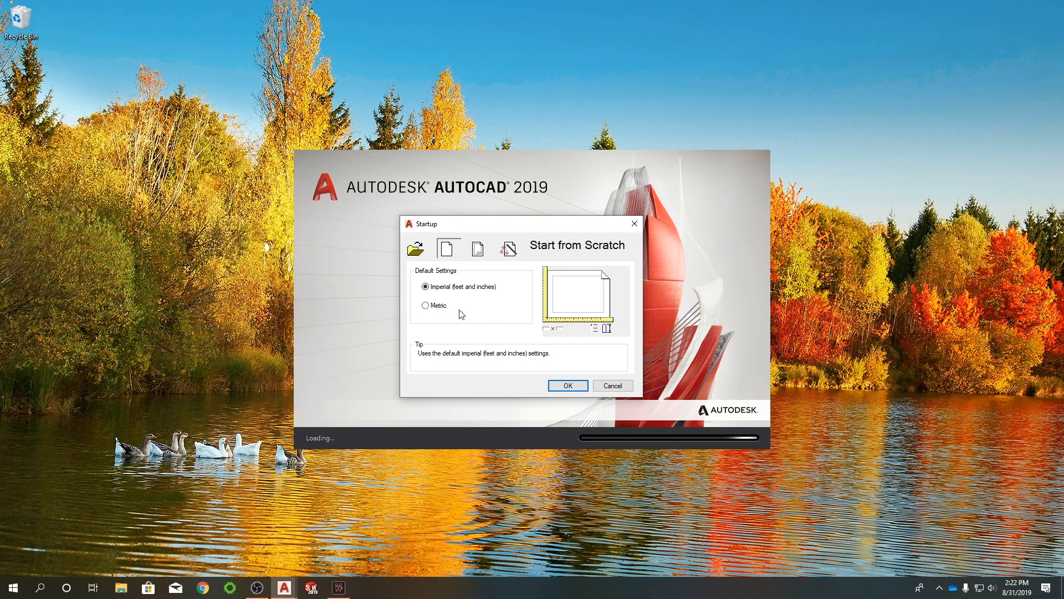
{"action": "left_click", "coordinate": [478, 251]}
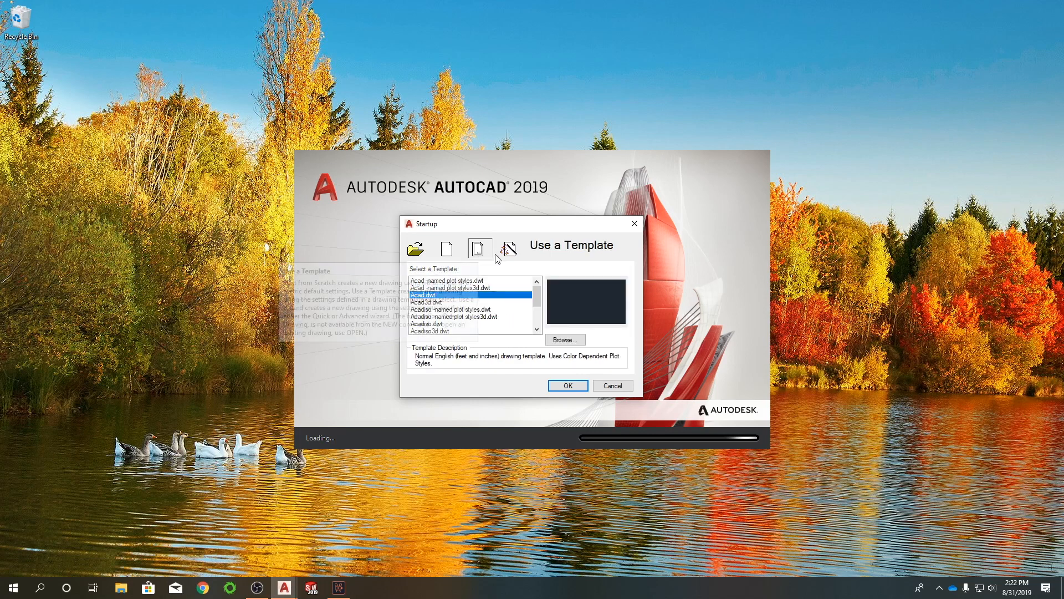
{"action": "scroll", "coordinate": [459, 322], "scroll_direction": "down", "scroll_amount": 2}
{"action": "scroll", "coordinate": [475, 282], "scroll_direction": "up", "scroll_amount": 2}
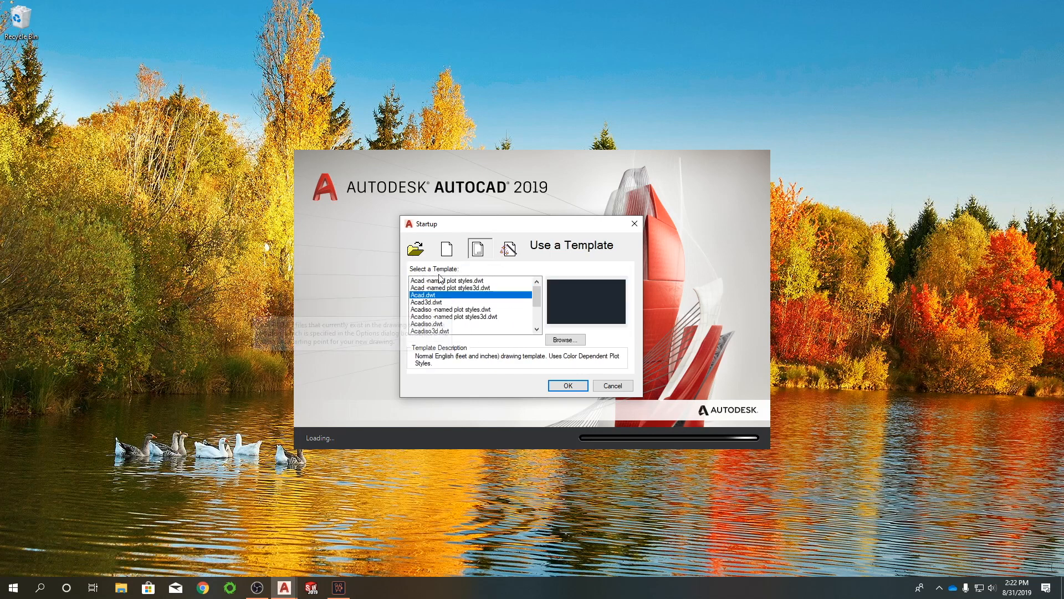
{"action": "scroll", "coordinate": [456, 306], "scroll_direction": "down", "scroll_amount": 1}
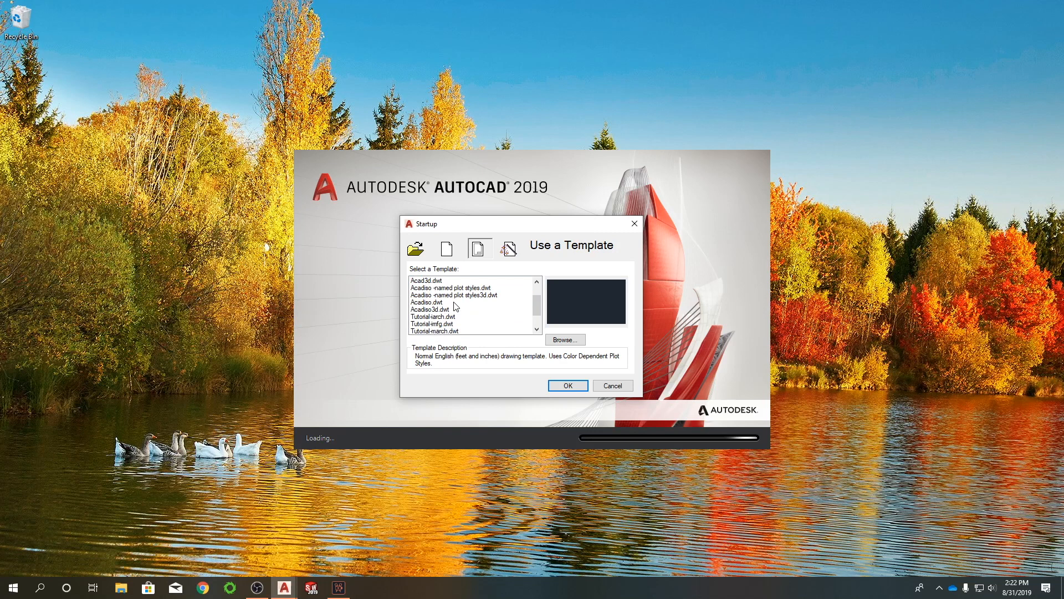
{"action": "left_click", "coordinate": [511, 250]}
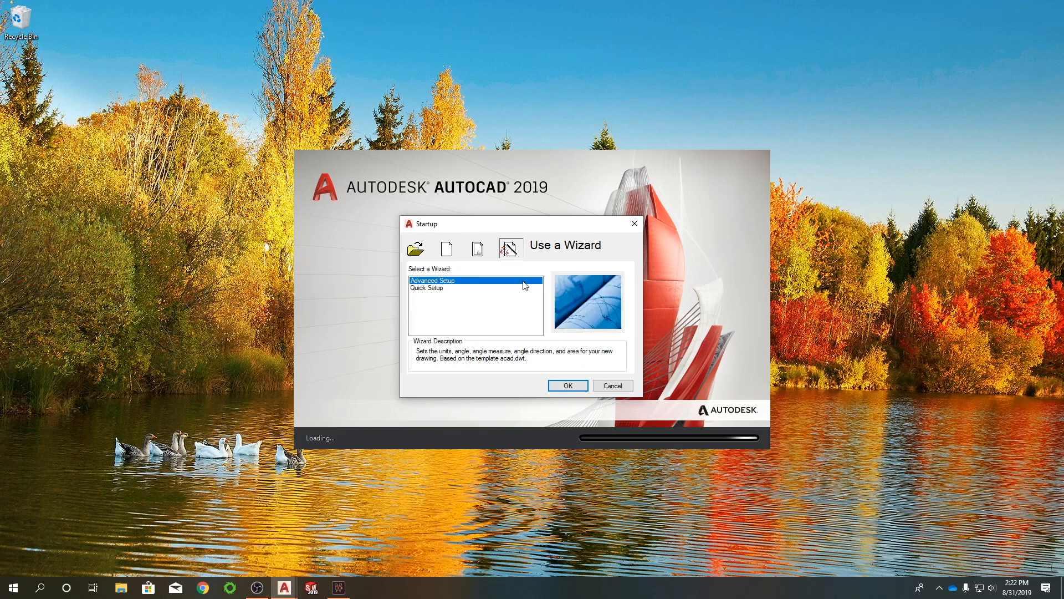
{"action": "left_click", "coordinate": [415, 249]}
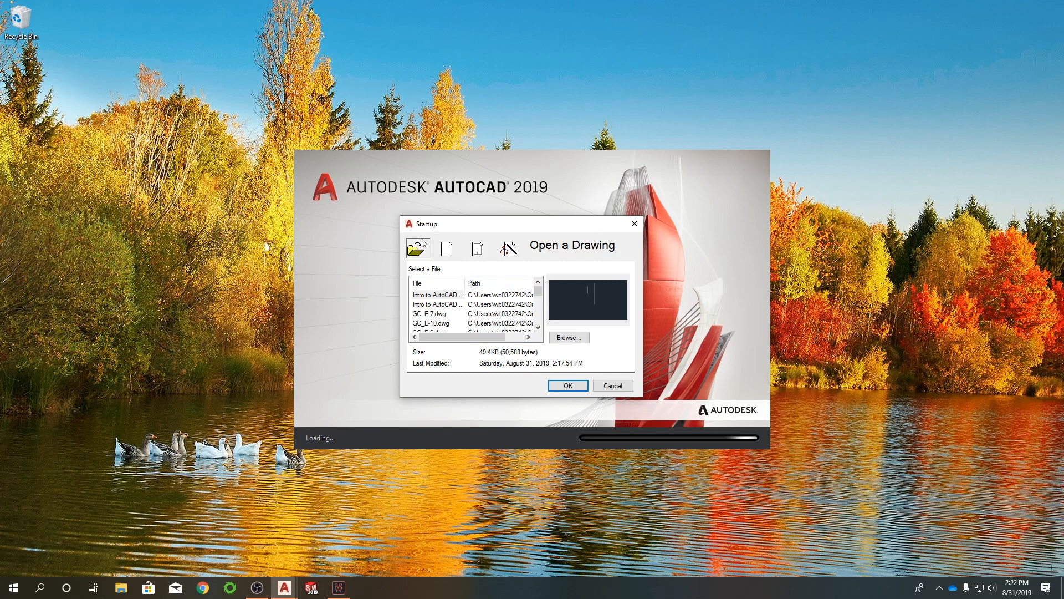
Step: Start a new drawing from scratch with Imperial (feet and inches) settings and close the Layer Properties Manager
{"action": "left_click", "coordinate": [448, 250]}
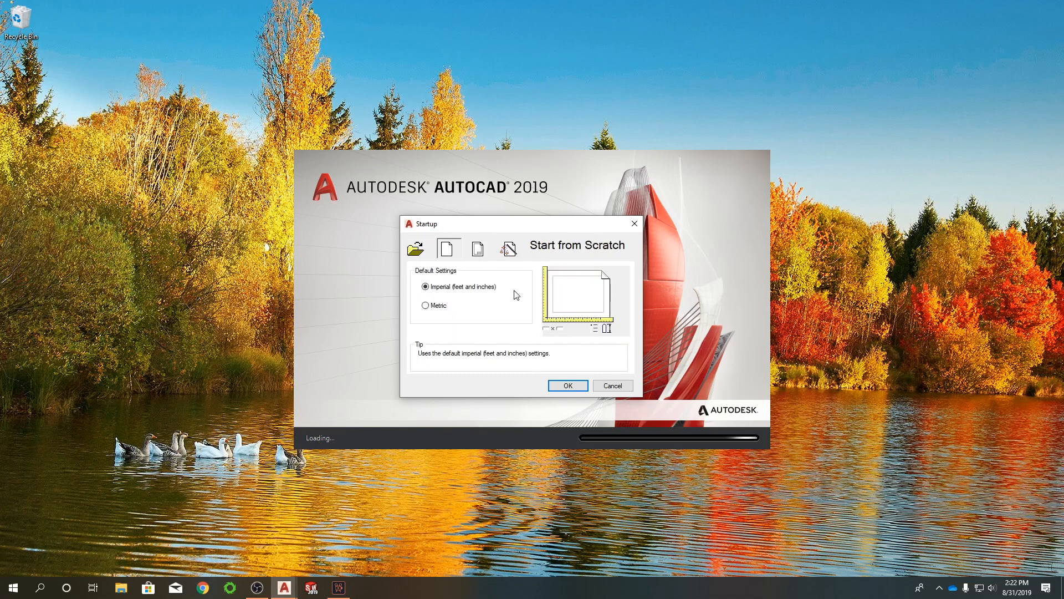
{"action": "left_click", "coordinate": [568, 386]}
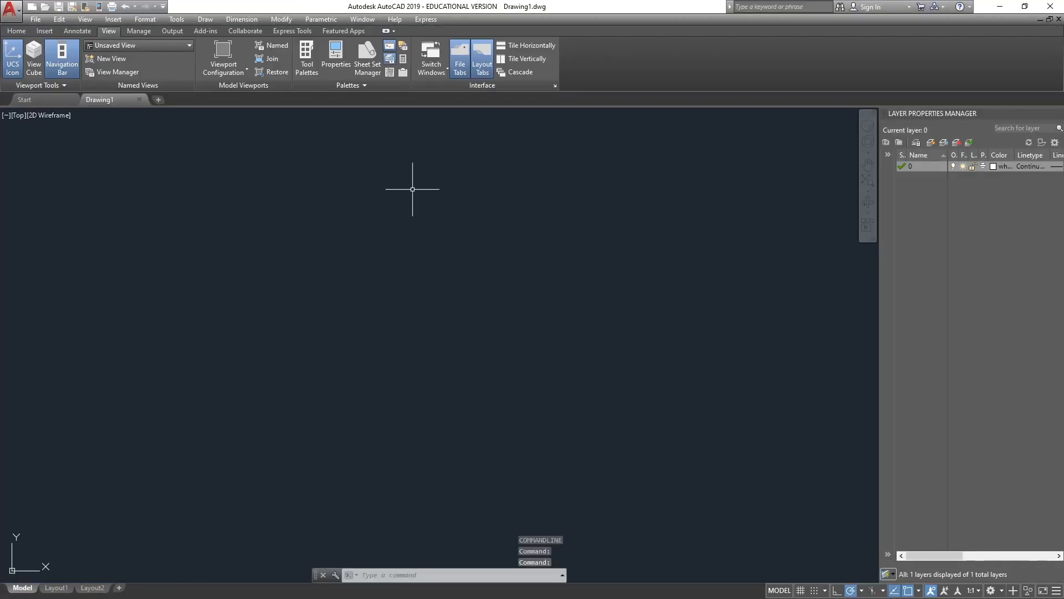
{"action": "left_click", "coordinate": [19, 31]}
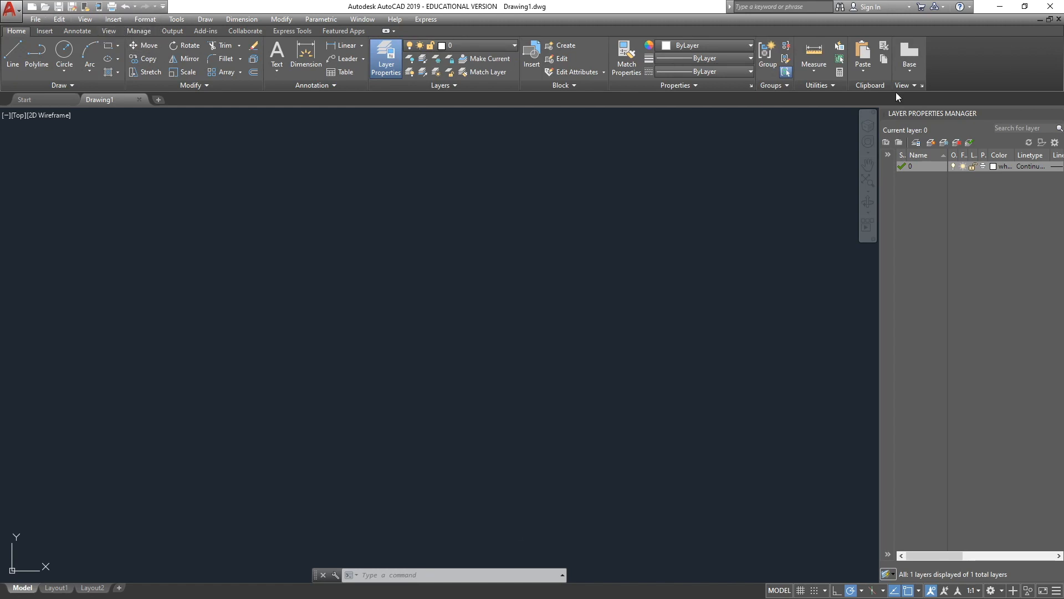
{"action": "left_click", "coordinate": [1057, 114]}
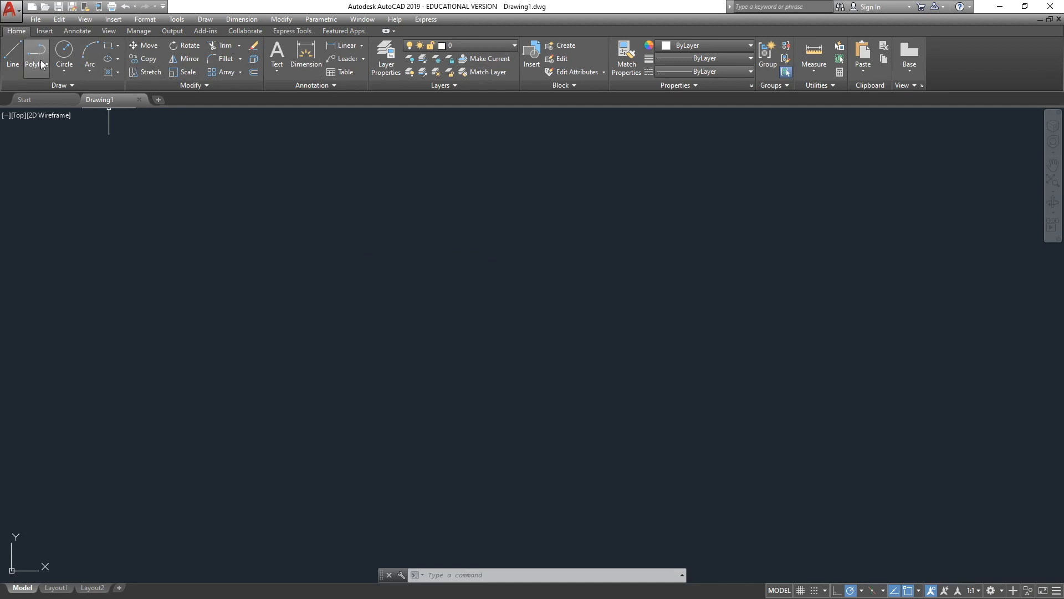
Step: Examine the ribbon's tool sets from Insert through Featured Apps, and return to the Home tools
{"action": "left_click", "coordinate": [45, 30]}
{"action": "left_click", "coordinate": [77, 31]}
{"action": "left_click", "coordinate": [111, 31]}
{"action": "left_click", "coordinate": [140, 32]}
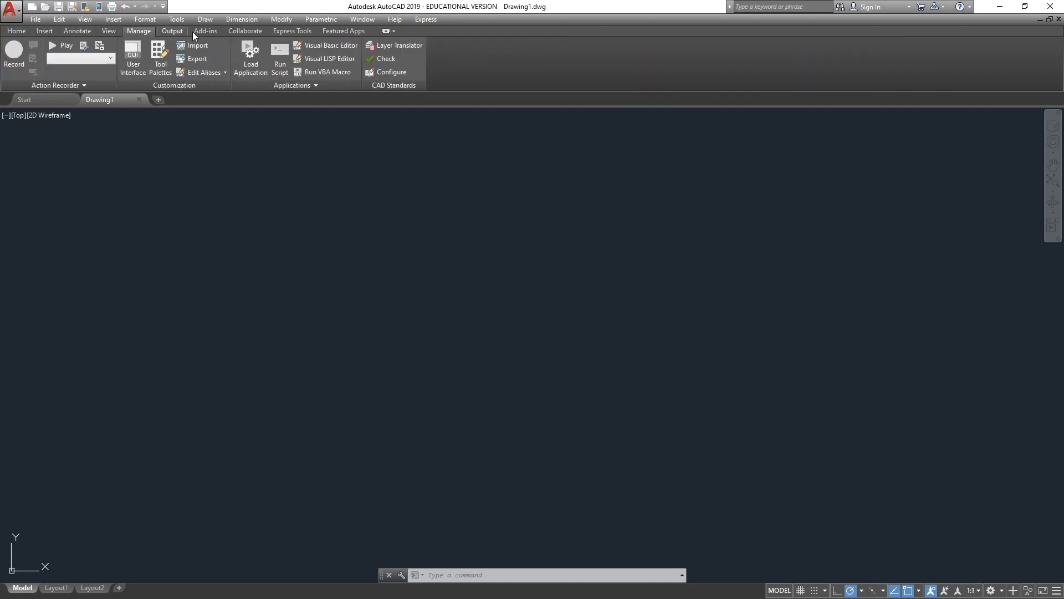
{"action": "left_click", "coordinate": [180, 31]}
{"action": "left_click", "coordinate": [206, 30]}
{"action": "left_click", "coordinate": [245, 30]}
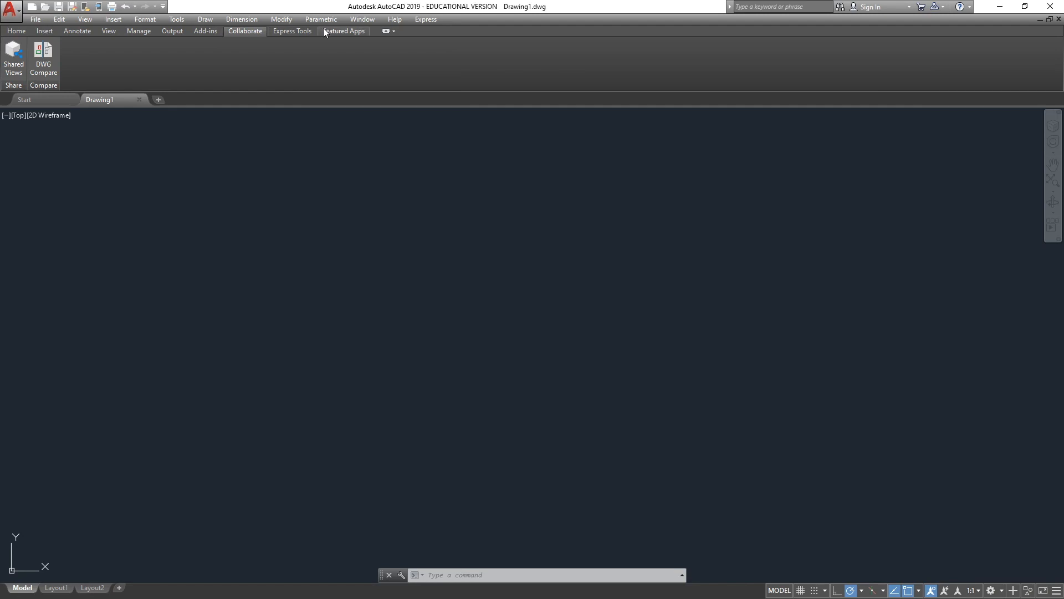
{"action": "left_click", "coordinate": [331, 30]}
{"action": "left_click", "coordinate": [13, 32]}
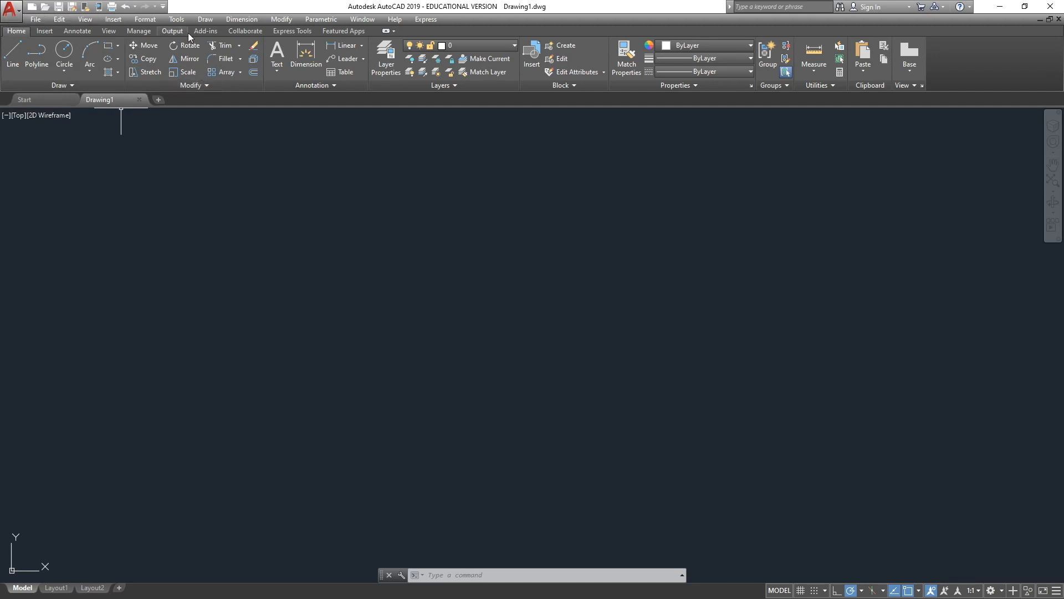
Step: Hide the menu bar and show it again
{"action": "left_click", "coordinate": [163, 7]}
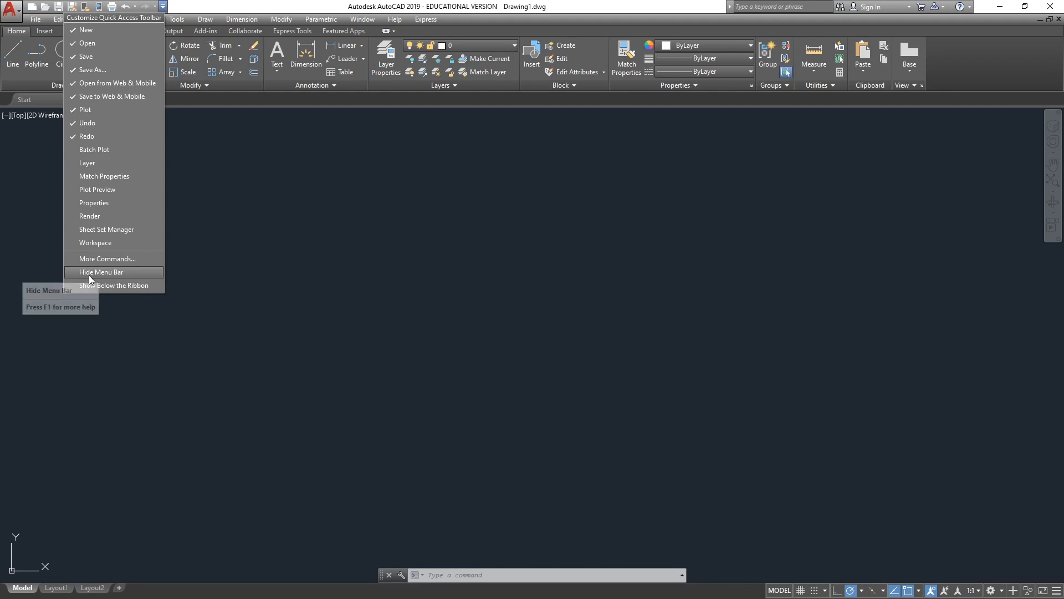
{"action": "left_click", "coordinate": [112, 272]}
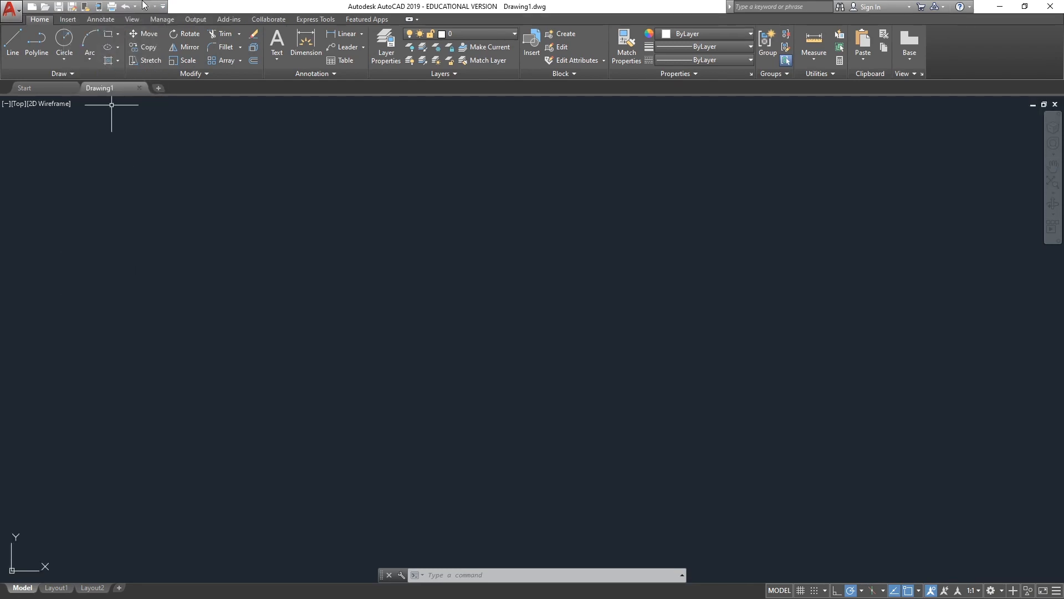
{"action": "left_click", "coordinate": [162, 6]}
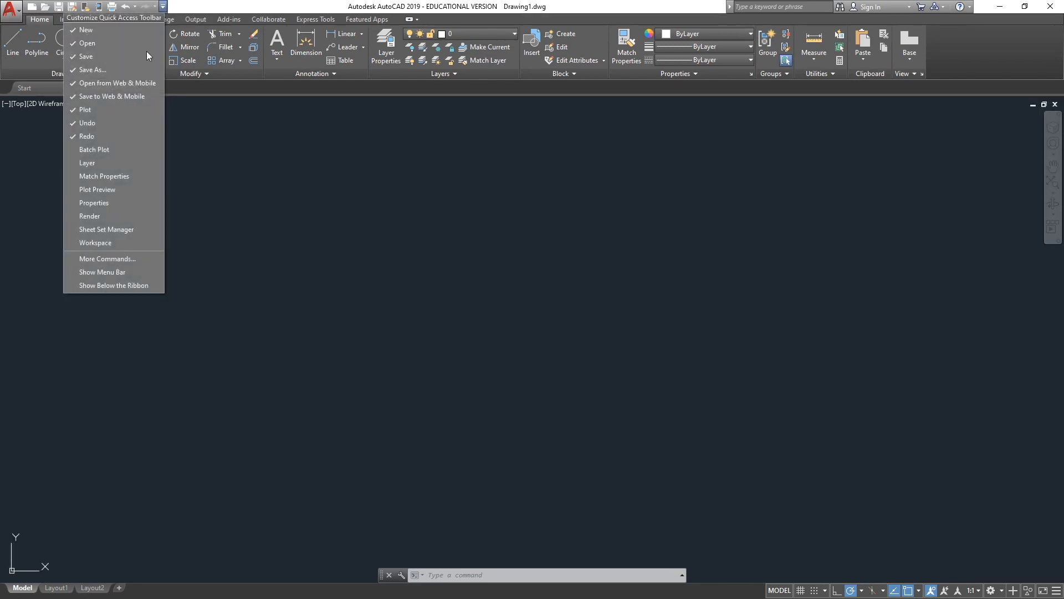
{"action": "left_click", "coordinate": [98, 272]}
{"action": "left_click", "coordinate": [180, 19]}
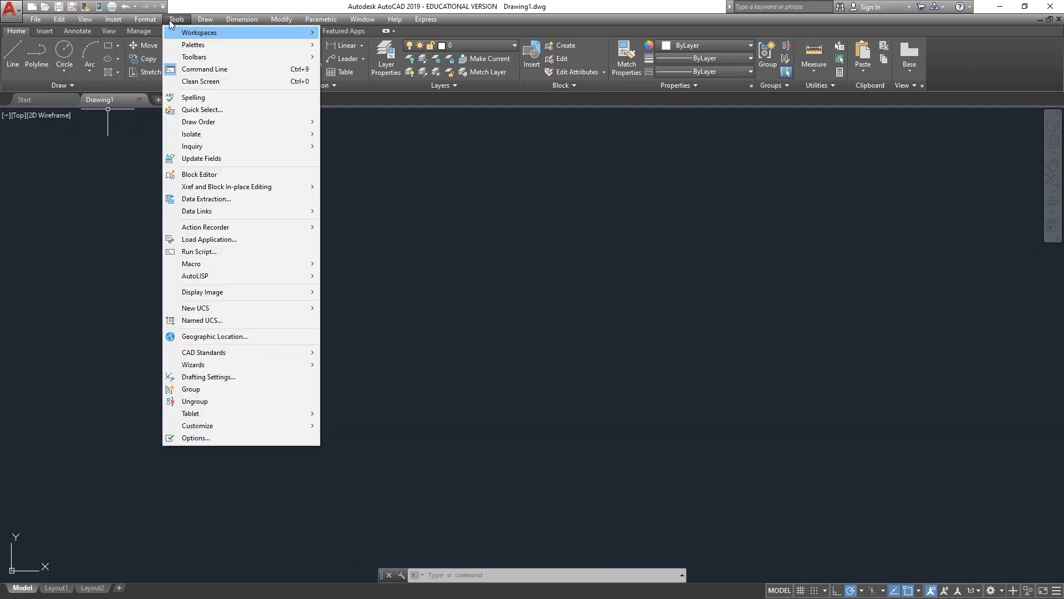
{"action": "mouse_move", "coordinate": [113, 19]}
{"action": "mouse_move", "coordinate": [205, 20]}
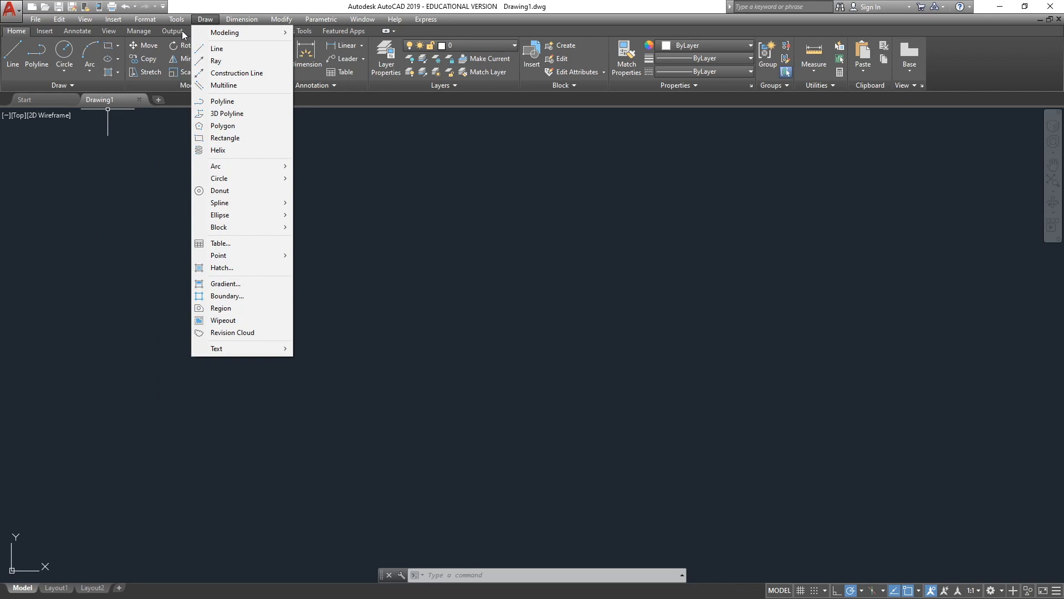
{"action": "left_click", "coordinate": [562, 247]}
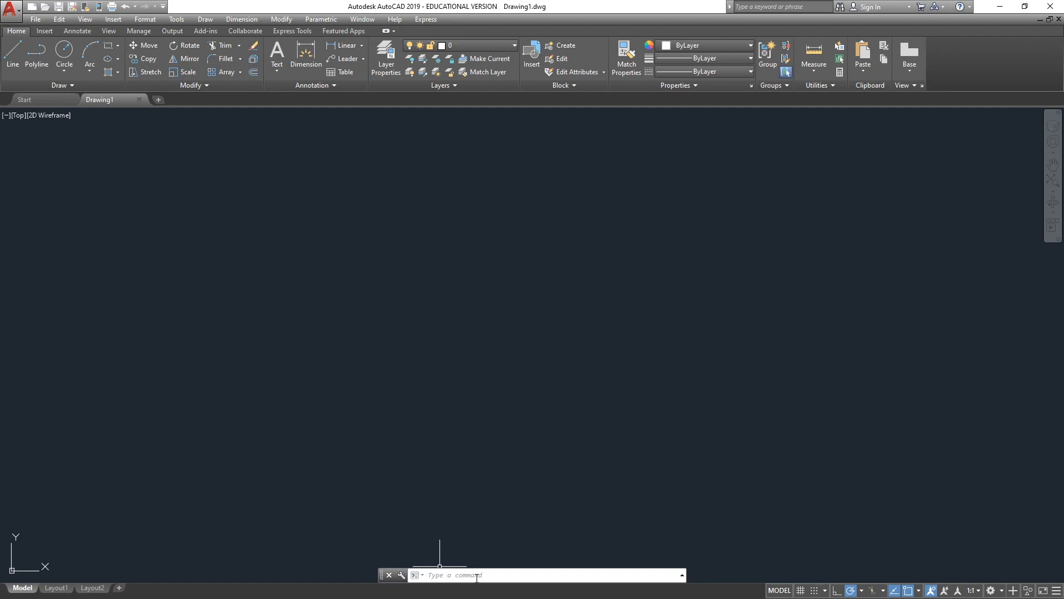
Step: Open the Layer Properties Manager with the LAYER command, and try floating it over the drawing and docking it again
{"action": "type", "text": "layer"}
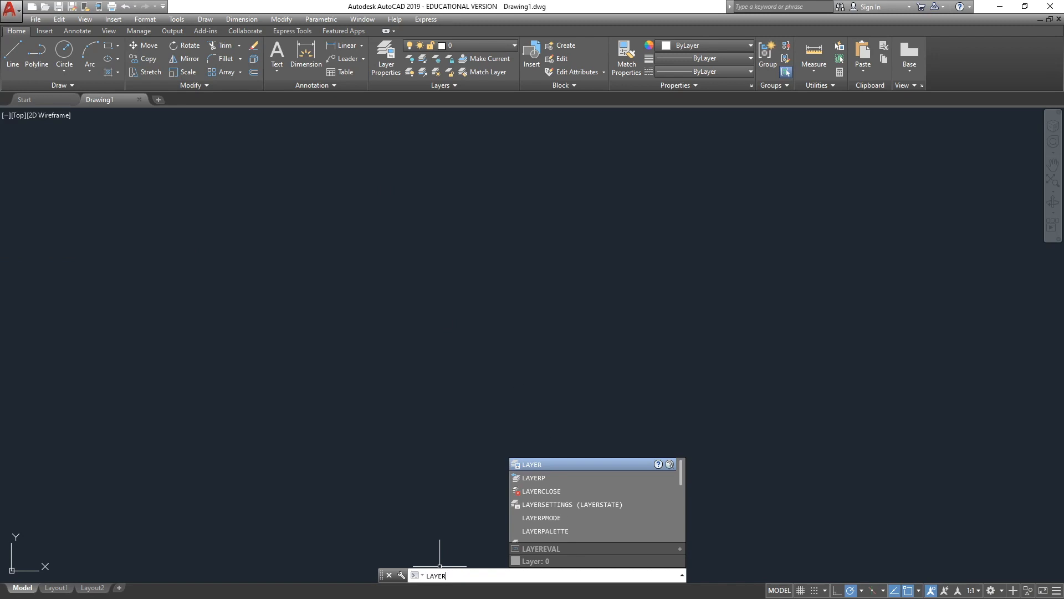
{"action": "key", "text": "Return"}
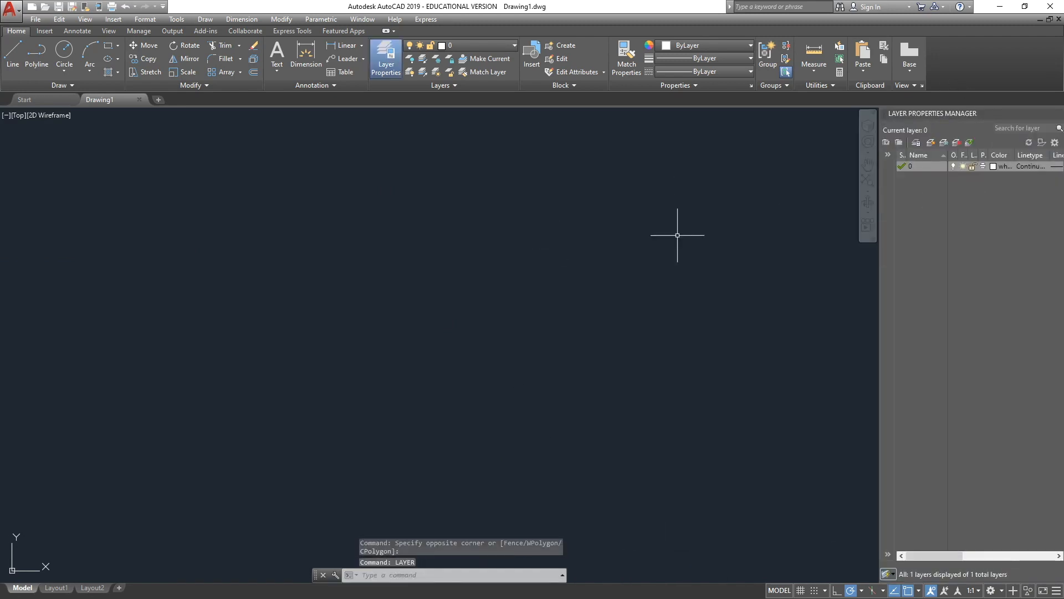
{"action": "left_click_drag", "start_coordinate": [992, 114], "coordinate": [407, 247]}
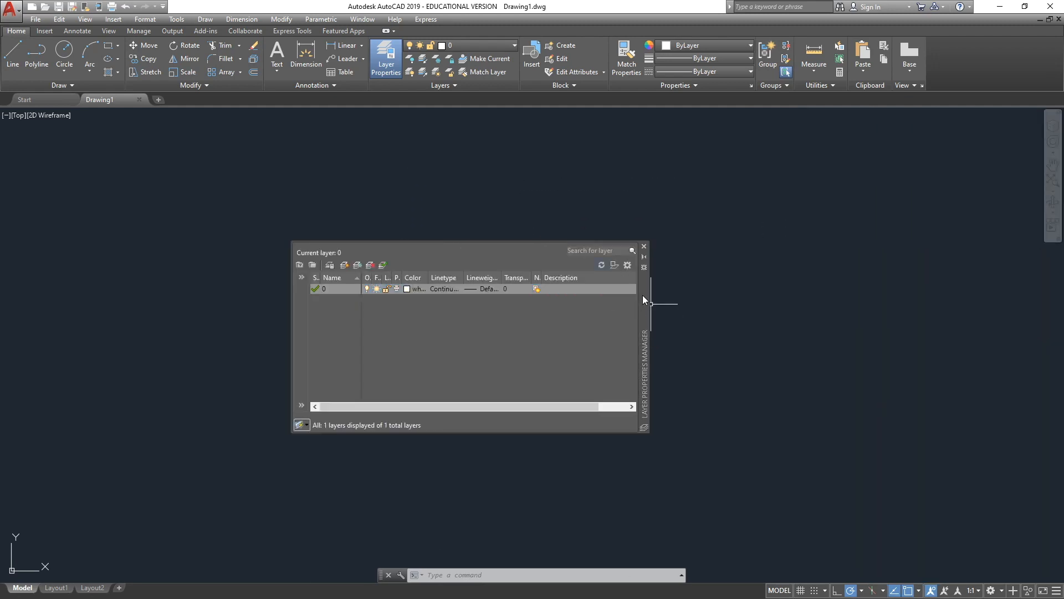
{"action": "left_click_drag", "start_coordinate": [644, 300], "coordinate": [1032, 232]}
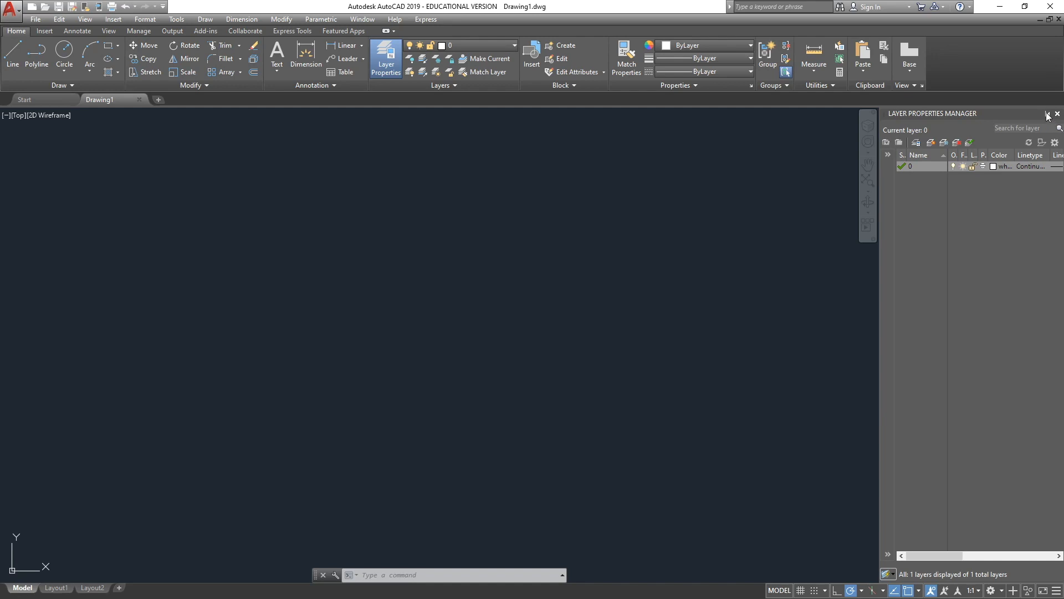
Step: Set the docked Layer Properties Manager to auto-hide, and check how it collapses and expands
{"action": "left_click", "coordinate": [1047, 113]}
{"action": "mouse_move", "coordinate": [1060, 121]}
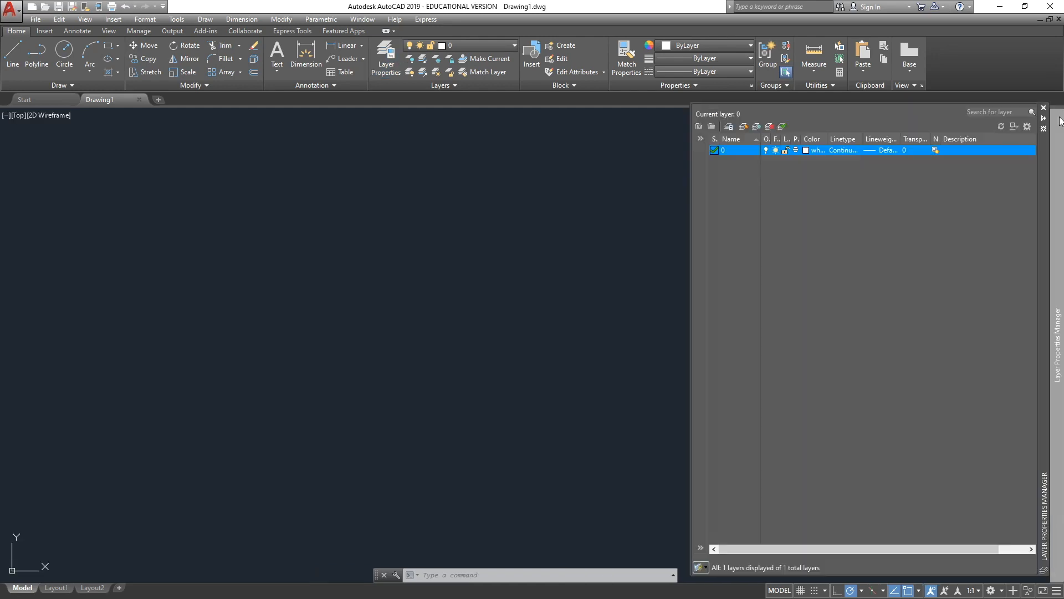
{"action": "left_click", "coordinate": [642, 215]}
{"action": "left_click", "coordinate": [886, 221]}
{"action": "mouse_move", "coordinate": [1056, 217]}
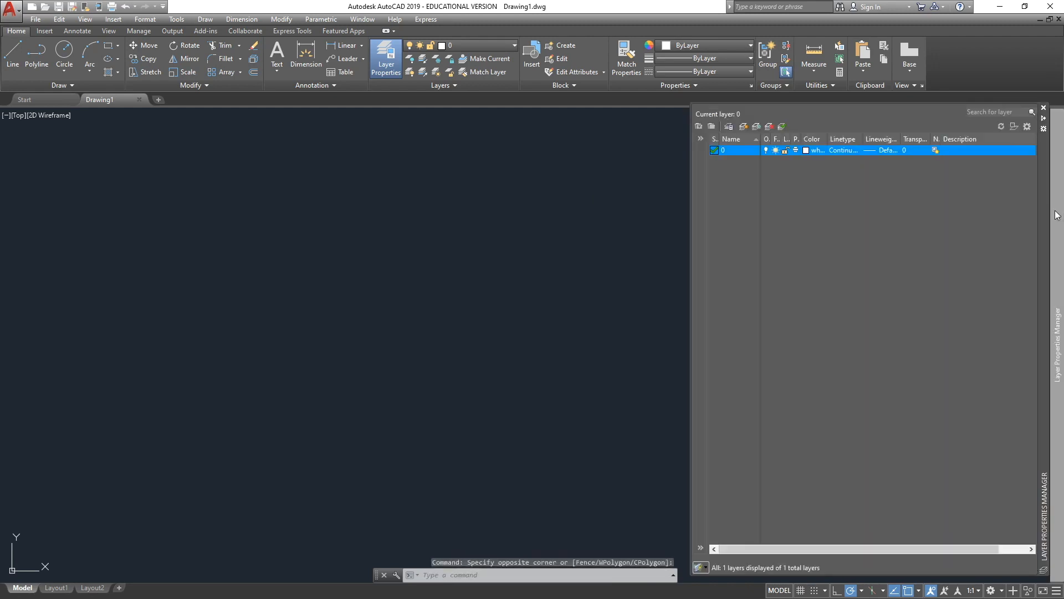
{"action": "left_click", "coordinate": [476, 302]}
{"action": "left_click", "coordinate": [473, 303]}
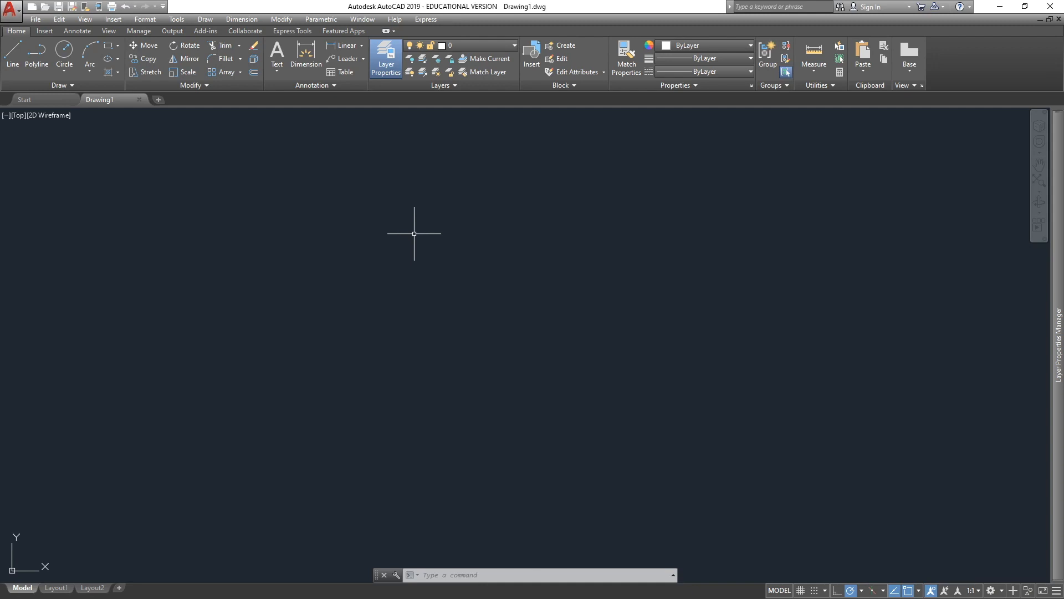
Step: Create a new layer named Object in the Layer Properties Manager
{"action": "mouse_move", "coordinate": [1059, 201]}
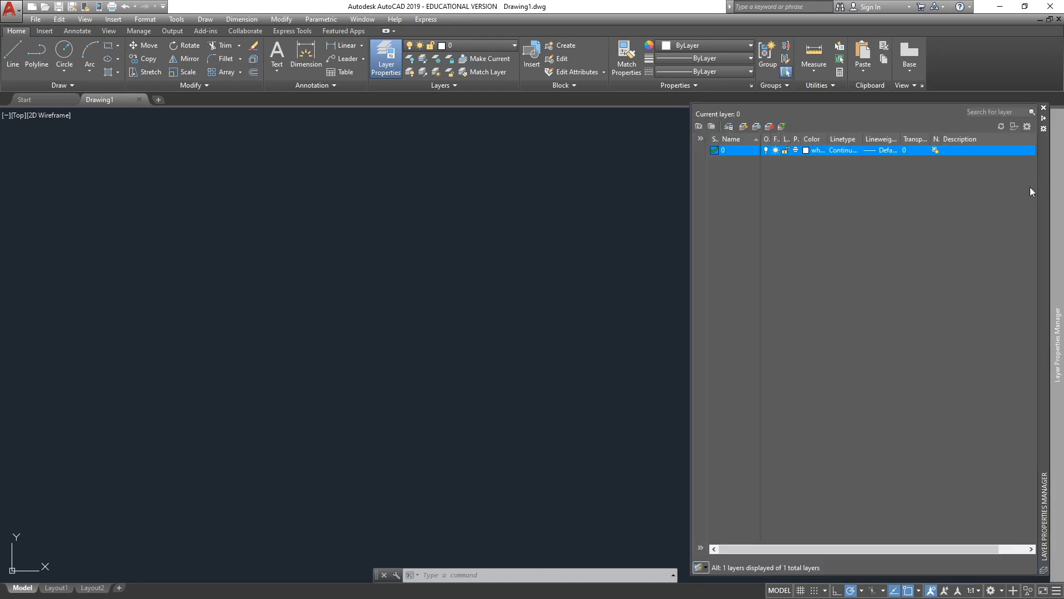
{"action": "left_click", "coordinate": [744, 128]}
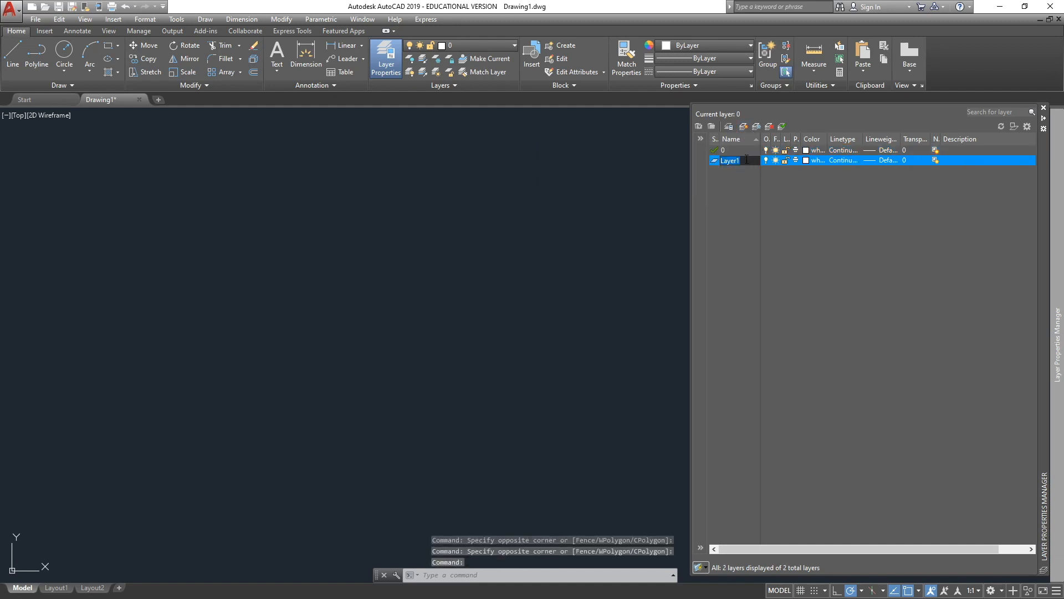
{"action": "type", "text": "0"}
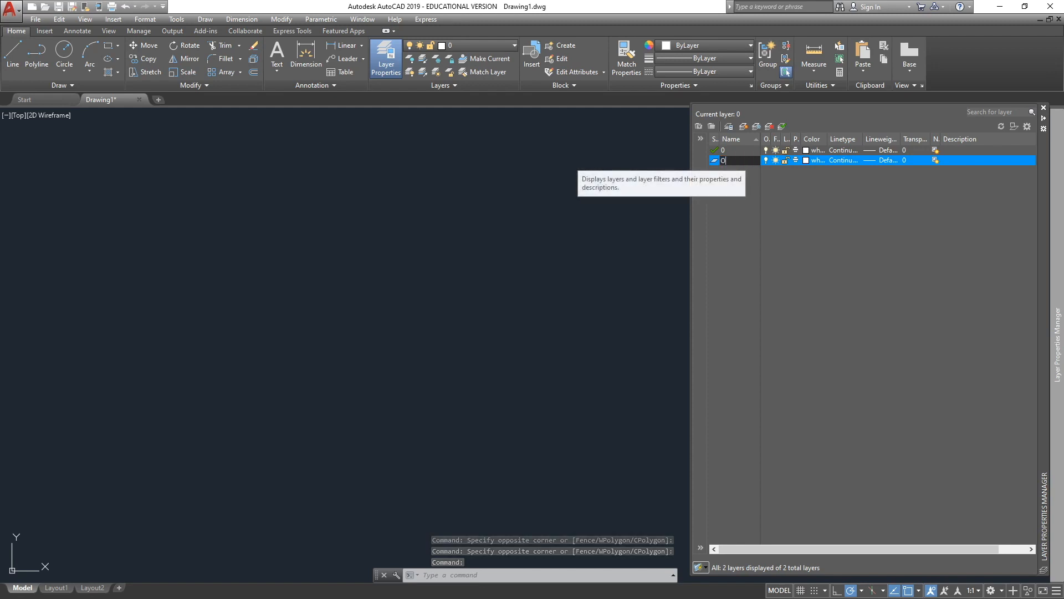
{"action": "type", "text": "bject"}
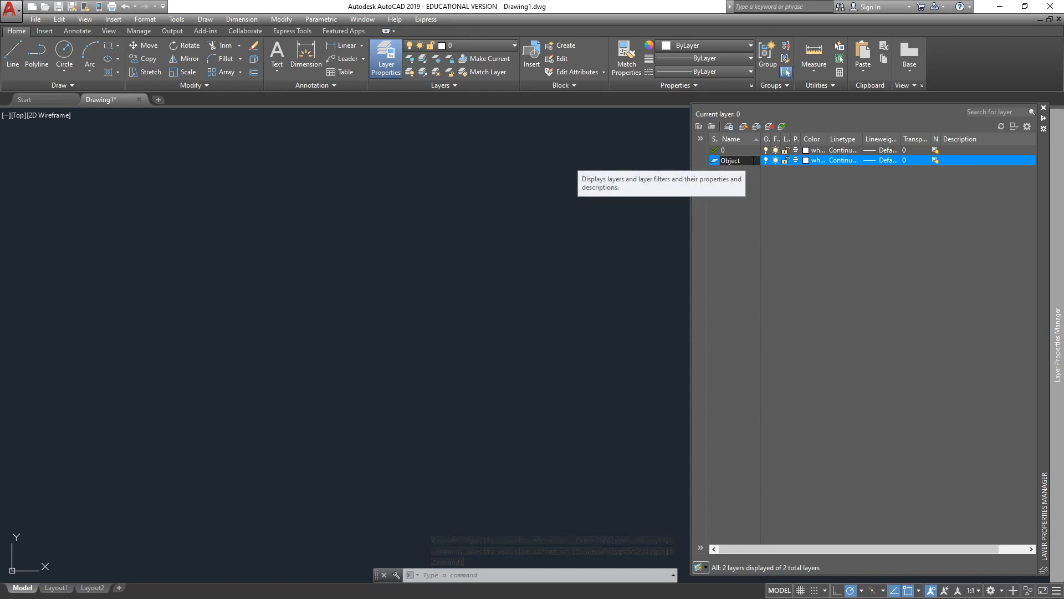
{"action": "key", "text": "Return"}
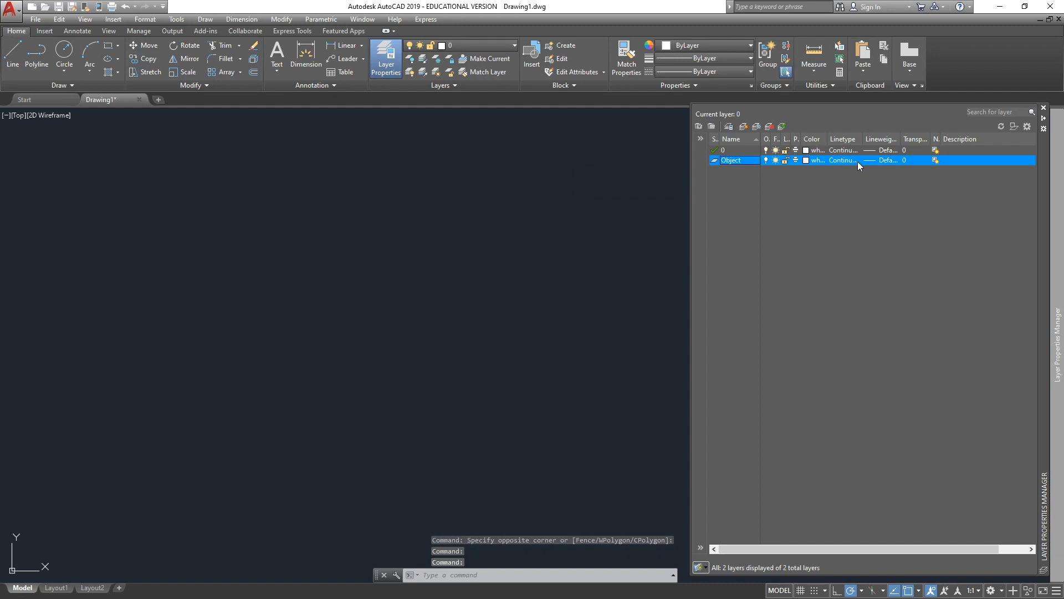
Step: Create another layer named Construction Line
{"action": "left_click", "coordinate": [743, 126]}
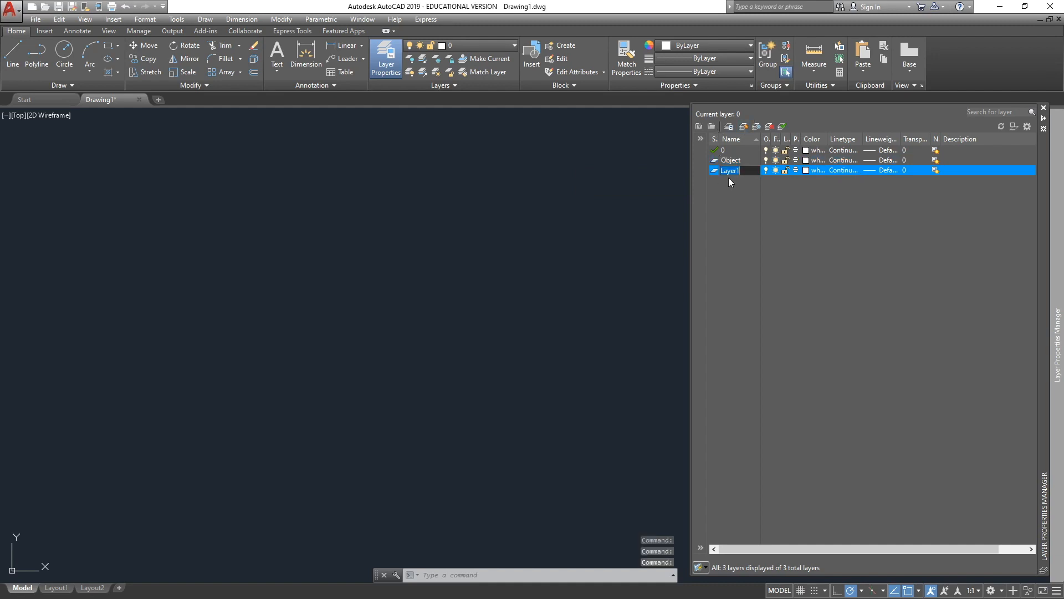
{"action": "type", "text": "Construction"}
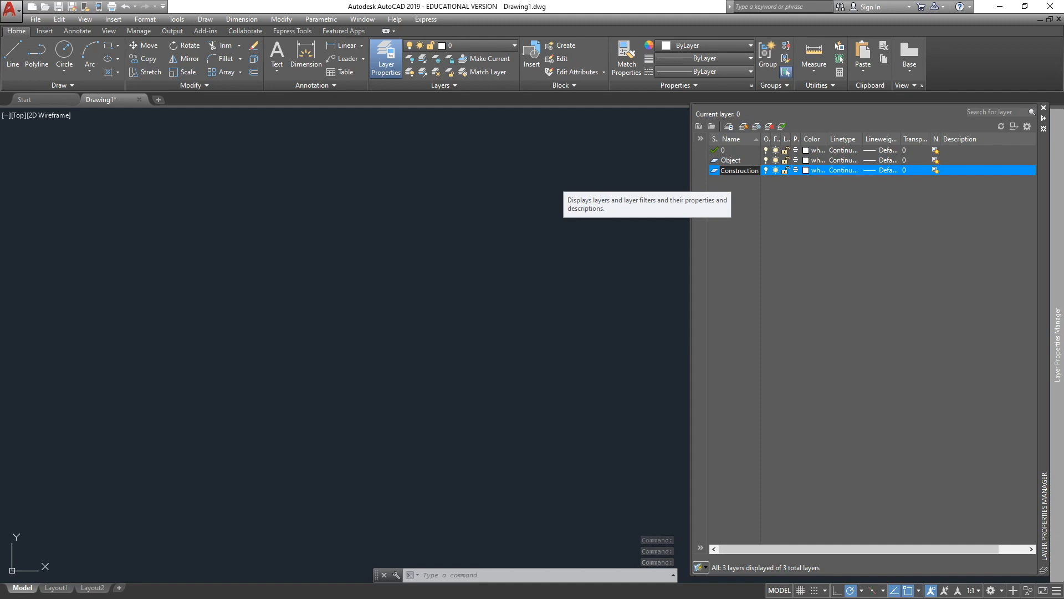
{"action": "type", "text": " L"}
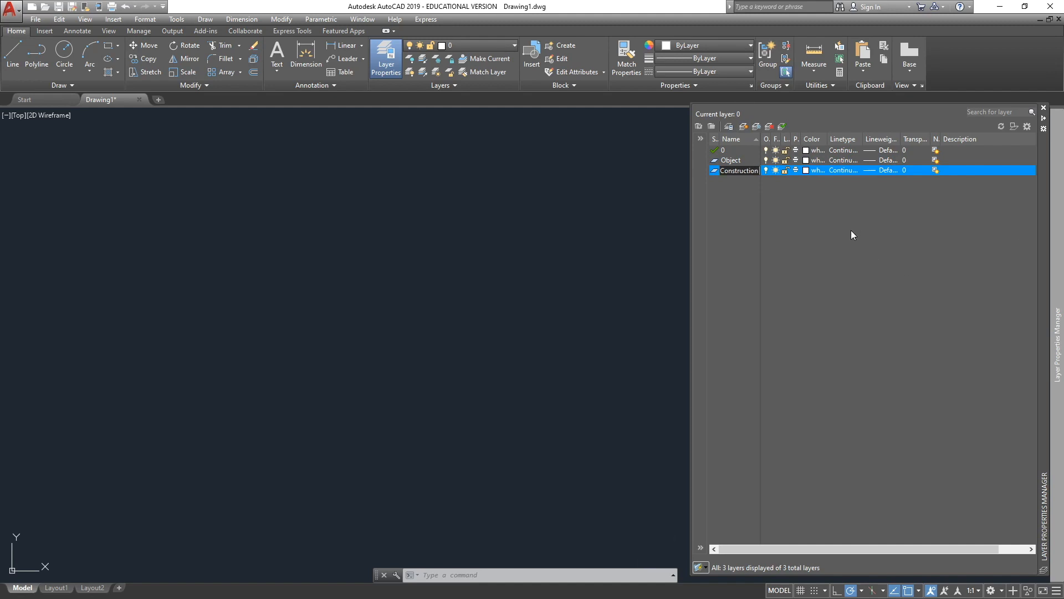
{"action": "type", "text": "ine"}
{"action": "key", "text": "Return"}
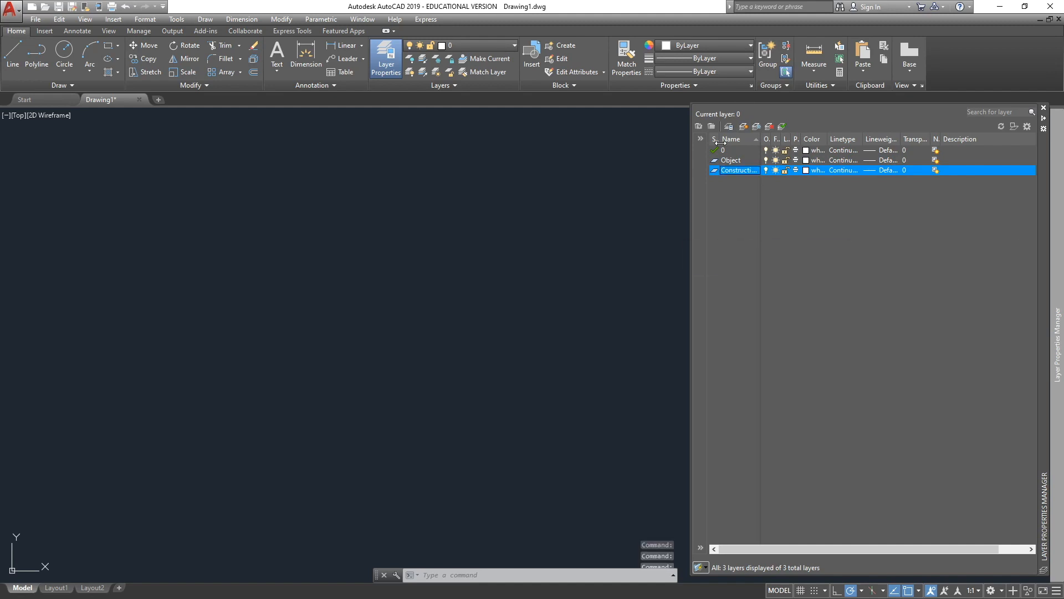
Step: Rename the Object layer to Object Line
{"action": "left_click", "coordinate": [732, 161]}
{"action": "left_click", "coordinate": [731, 162]}
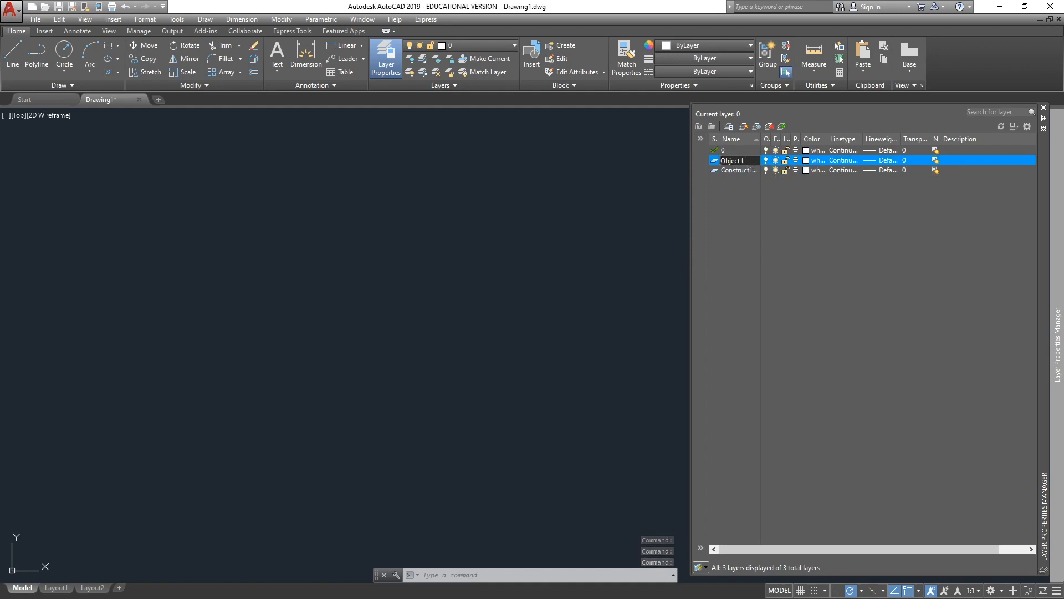
{"action": "type", "text": "Line"}
{"action": "key", "text": "Return"}
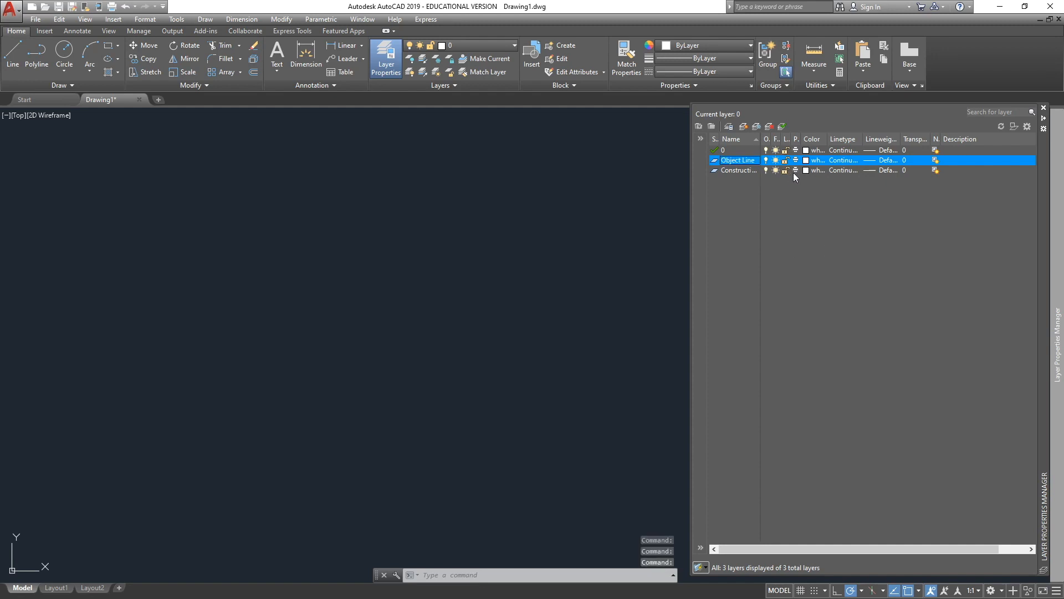
Step: Widen the layer list's On, Freeze and Plot columns, and turn off plotting for the Construction Line layer
{"action": "left_click_drag", "start_coordinate": [772, 139], "coordinate": [817, 136]}
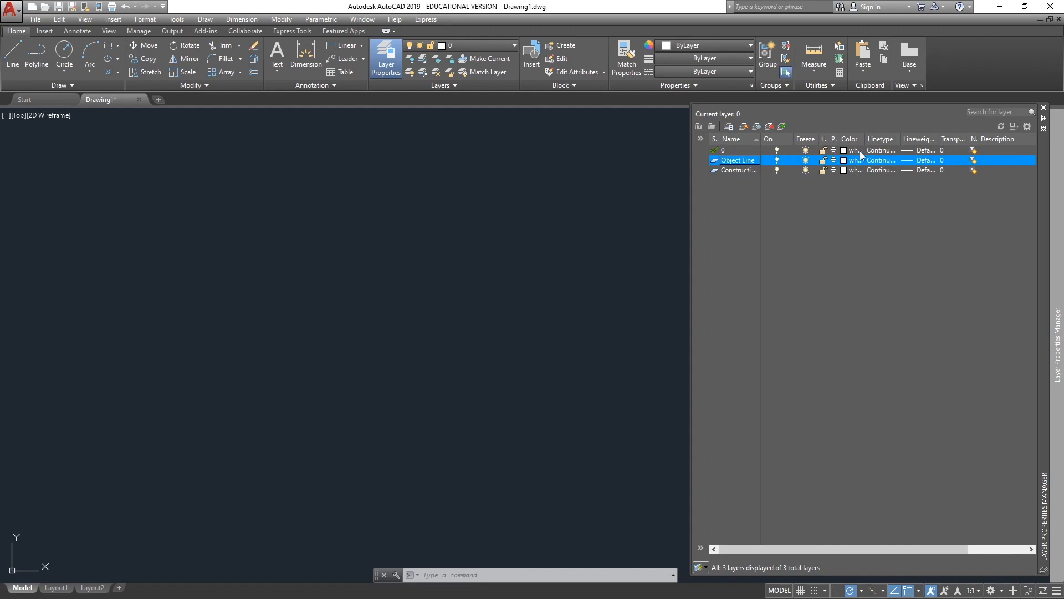
{"action": "left_click_drag", "start_coordinate": [863, 137], "coordinate": [864, 137]}
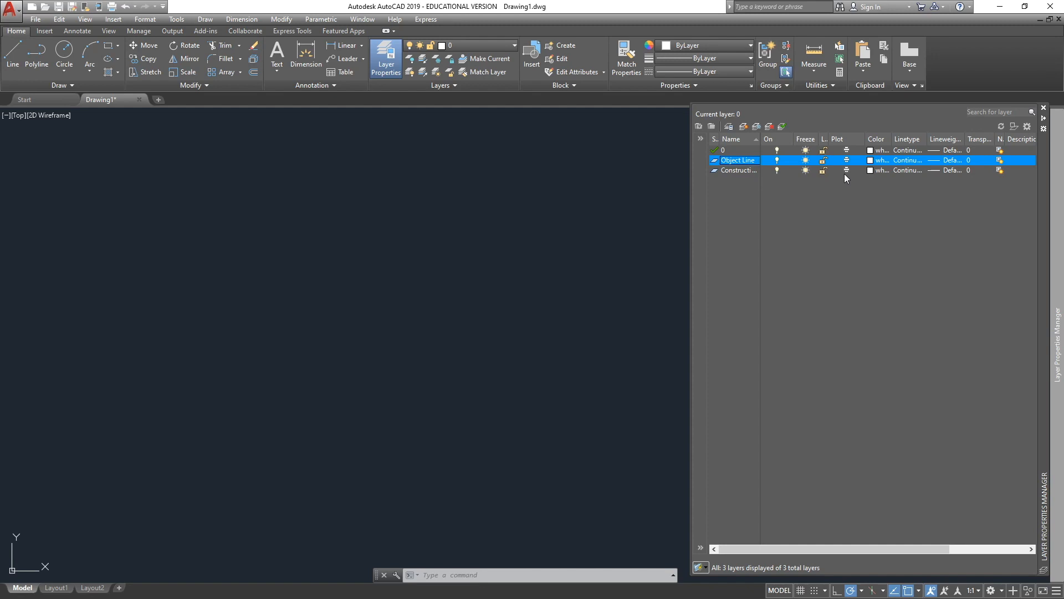
{"action": "left_click", "coordinate": [734, 170]}
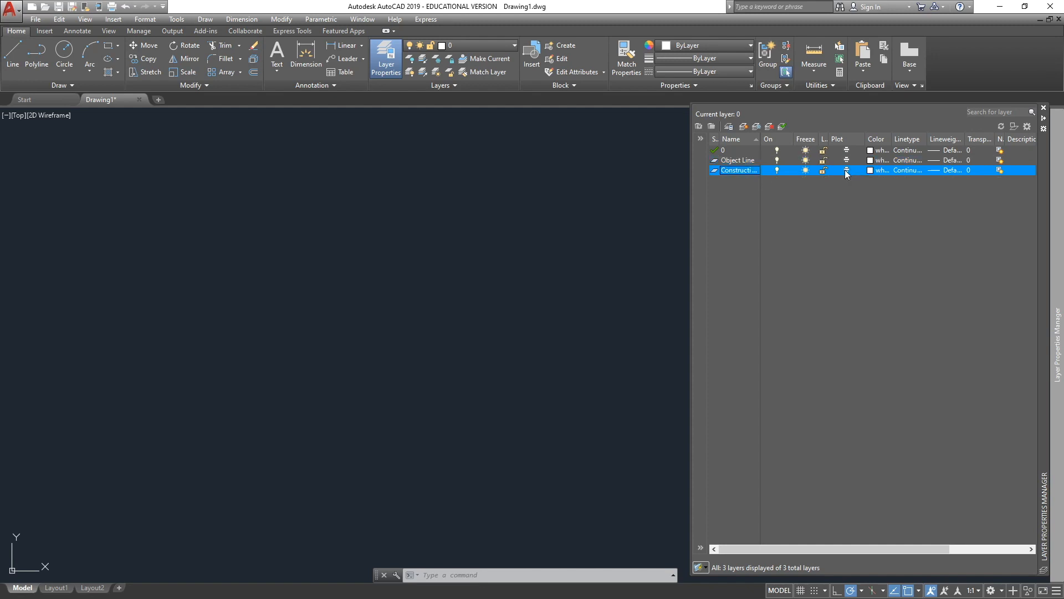
{"action": "left_click", "coordinate": [847, 171]}
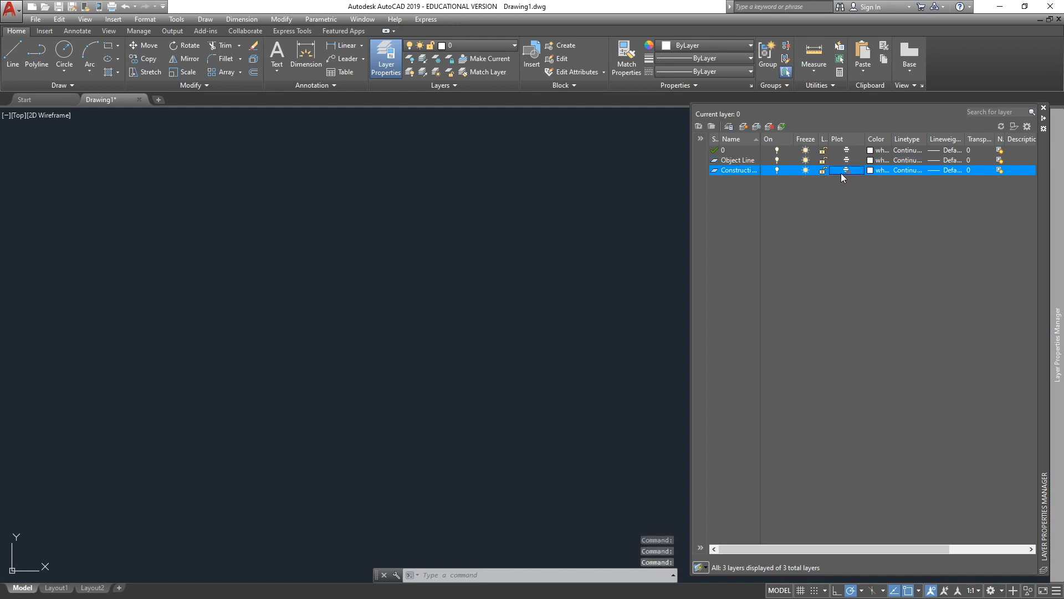
{"action": "left_click", "coordinate": [846, 171]}
Step: Set the Construction Line layer's color to index 8 and its transparency to 50
{"action": "left_click", "coordinate": [870, 170]}
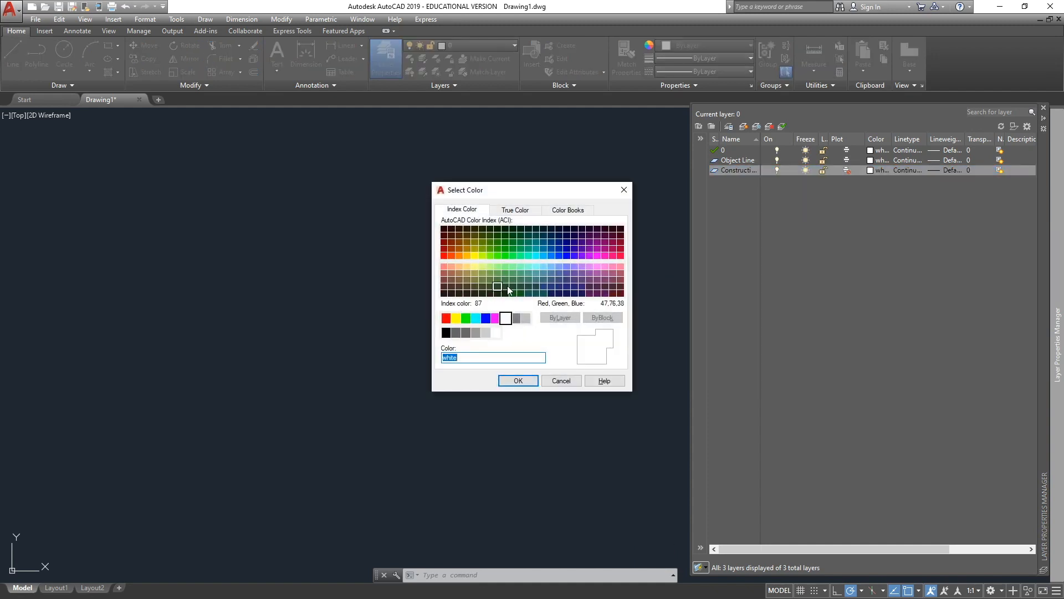
{"action": "left_click", "coordinate": [516, 319]}
{"action": "left_click", "coordinate": [518, 381]}
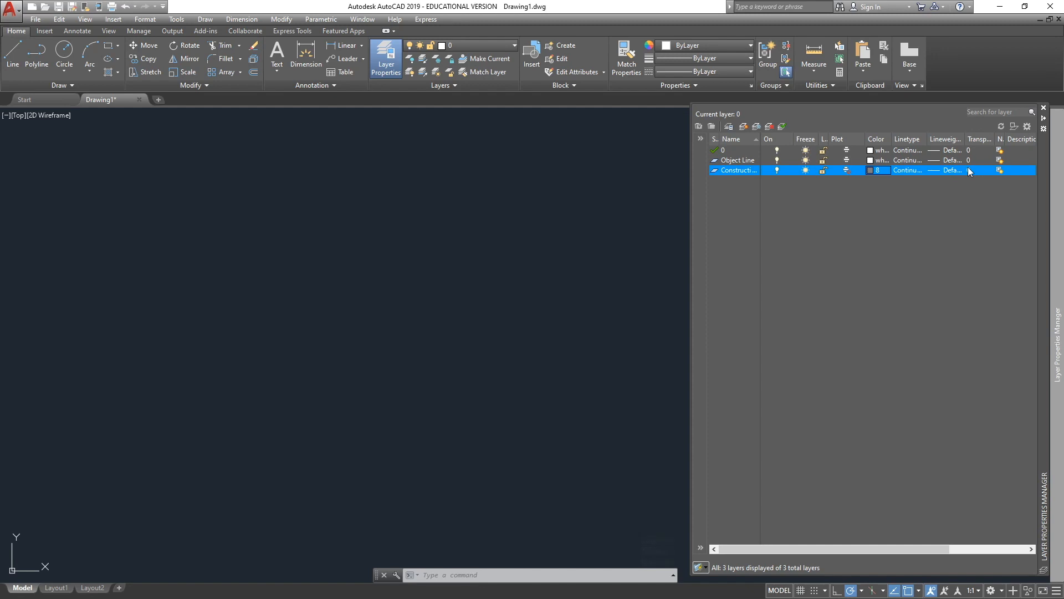
{"action": "left_click", "coordinate": [969, 169]}
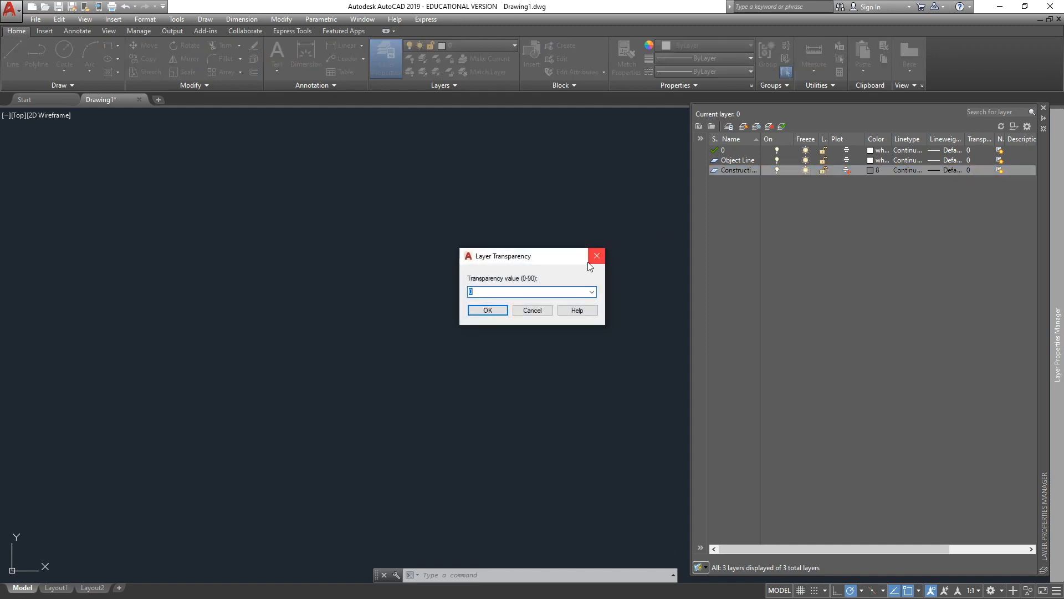
{"action": "type", "text": "50"}
{"action": "left_click", "coordinate": [497, 303]}
Step: Return to the drawing area and make Object Line the current layer
{"action": "mouse_move", "coordinate": [1058, 344]}
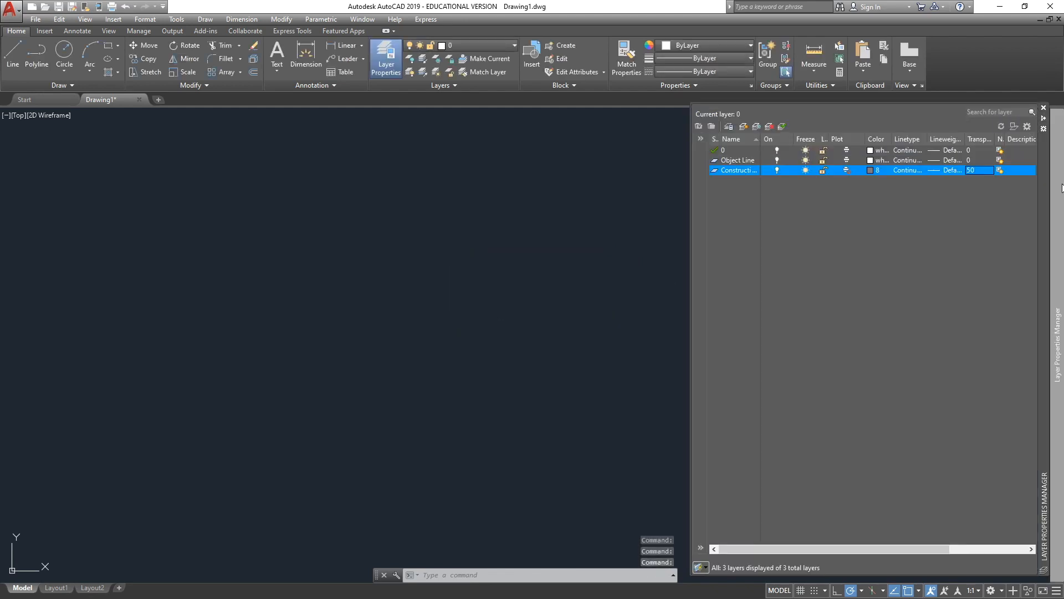
{"action": "left_click", "coordinate": [475, 235]}
{"action": "left_click", "coordinate": [568, 222]}
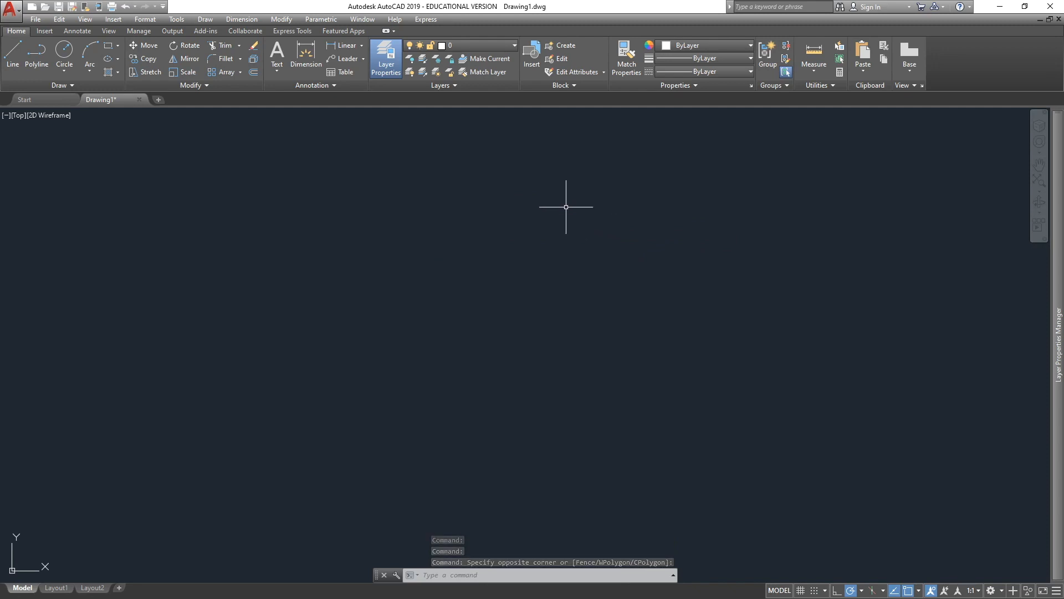
{"action": "left_click", "coordinate": [458, 45]}
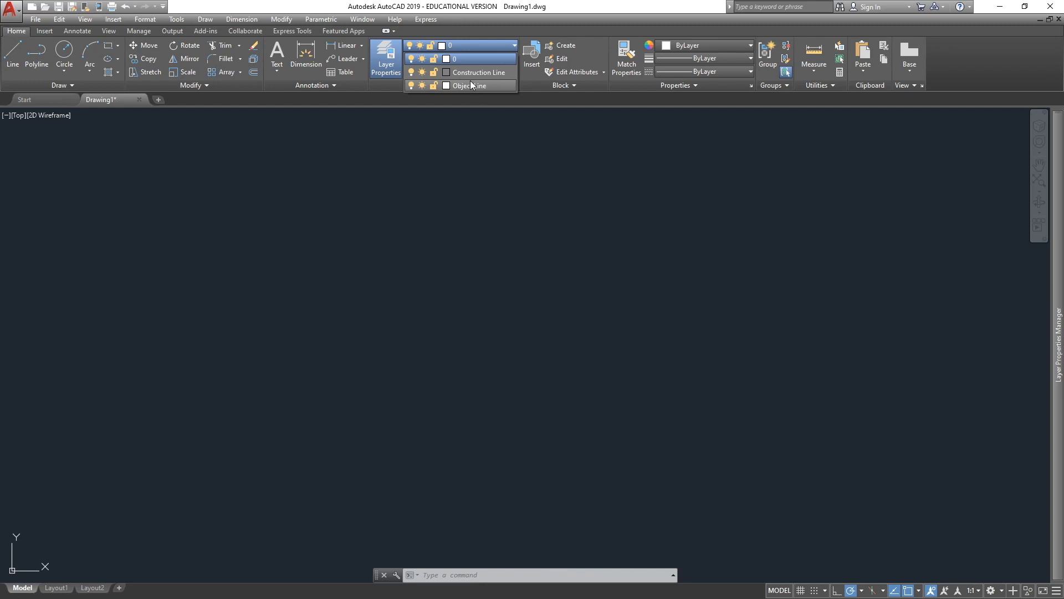
{"action": "left_click", "coordinate": [467, 89]}
{"action": "left_click", "coordinate": [440, 298]}
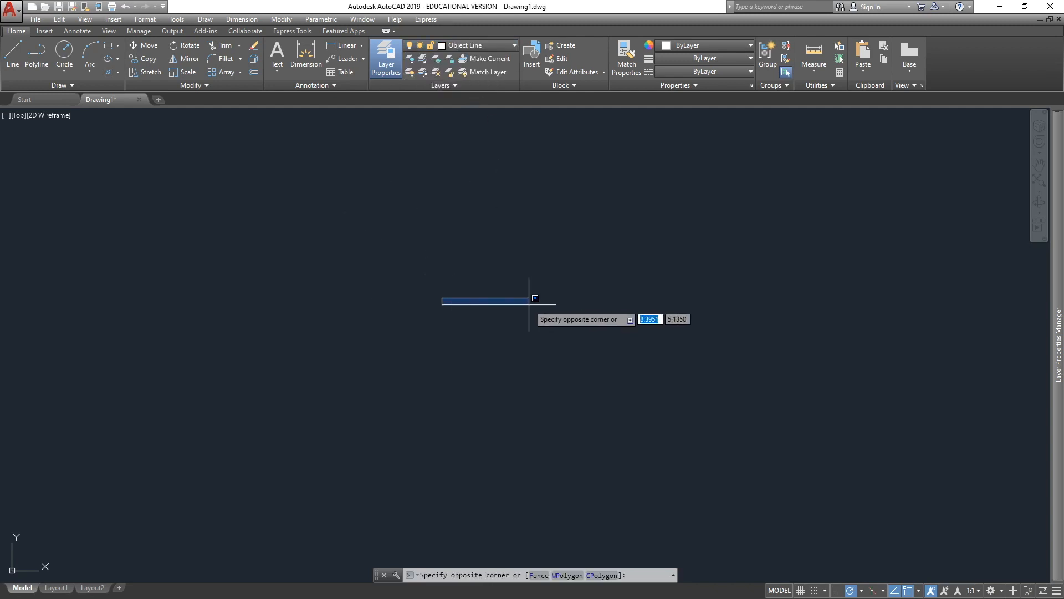
{"action": "left_click", "coordinate": [530, 298]}
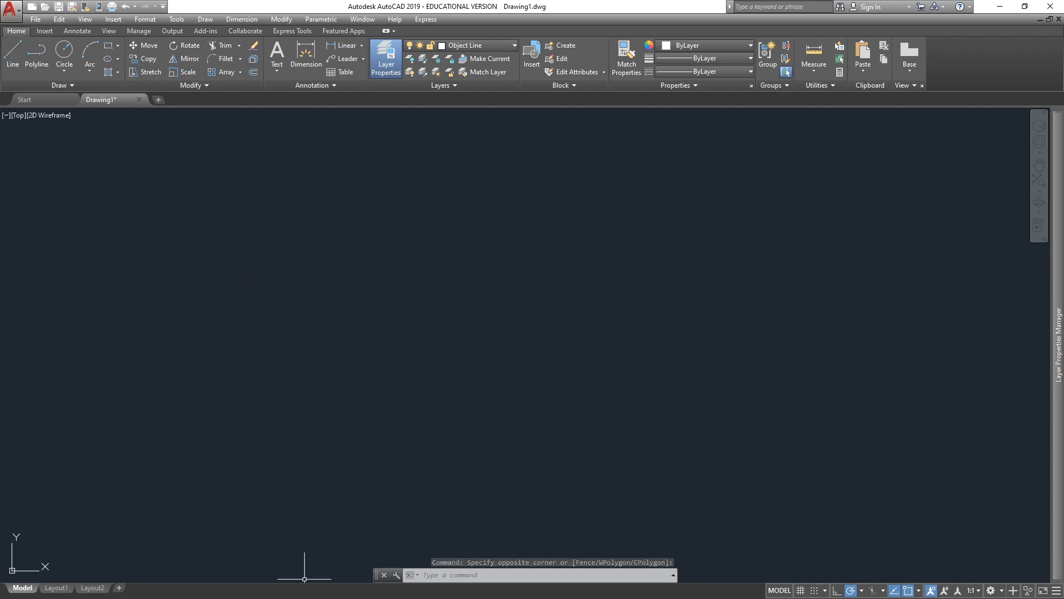
{"action": "double_click", "coordinate": [598, 9]}
{"action": "left_click_drag", "start_coordinate": [600, 92], "coordinate": [587, 1]}
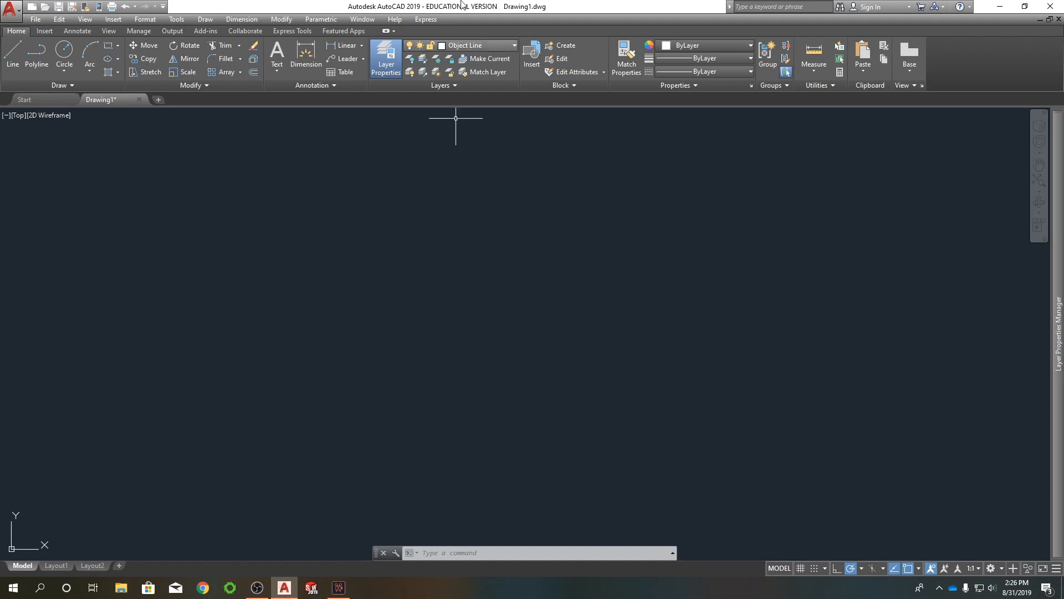
{"action": "double_click", "coordinate": [639, 6]}
{"action": "mouse_move", "coordinate": [630, 14]}
{"action": "left_mouse_down"}
{"action": "mouse_move", "coordinate": [616, 168]}
{"action": "mouse_move", "coordinate": [624, 2]}
{"action": "left_mouse_up"}
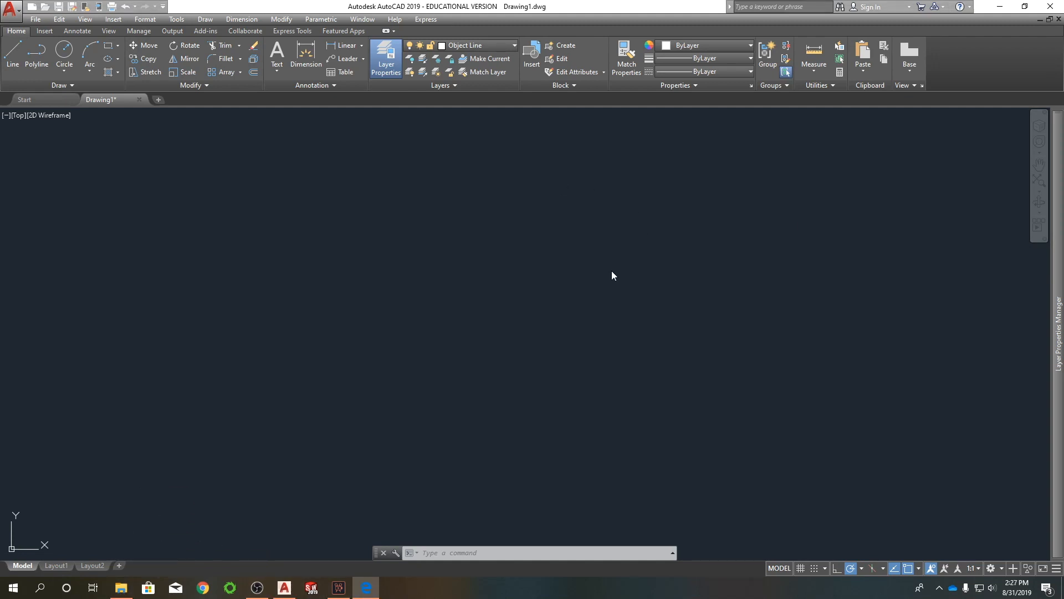
{"action": "left_click", "coordinate": [631, 249]}
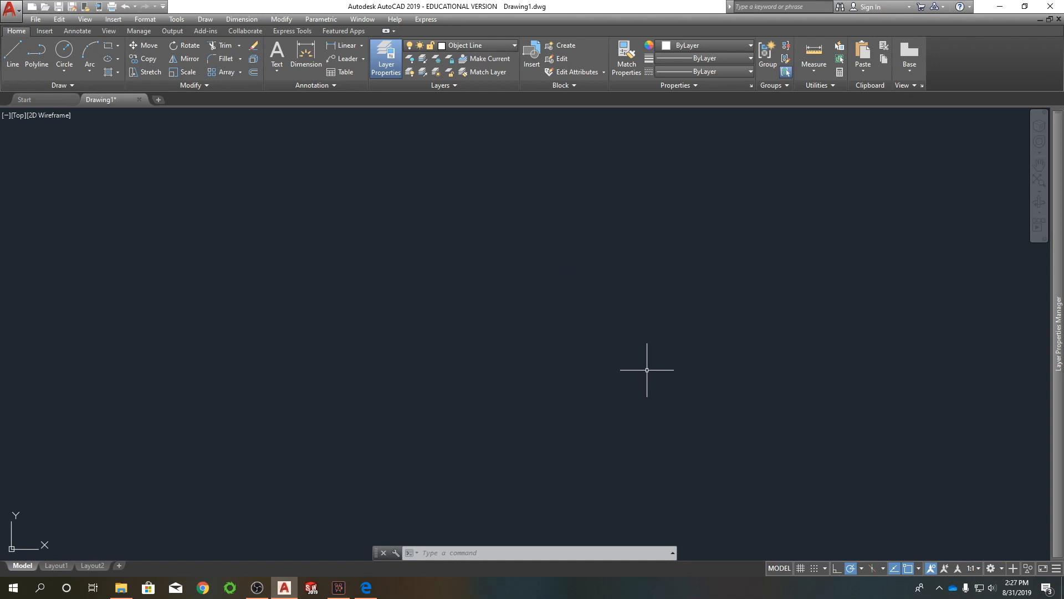
{"action": "left_click", "coordinate": [465, 363]}
{"action": "left_click", "coordinate": [401, 310]}
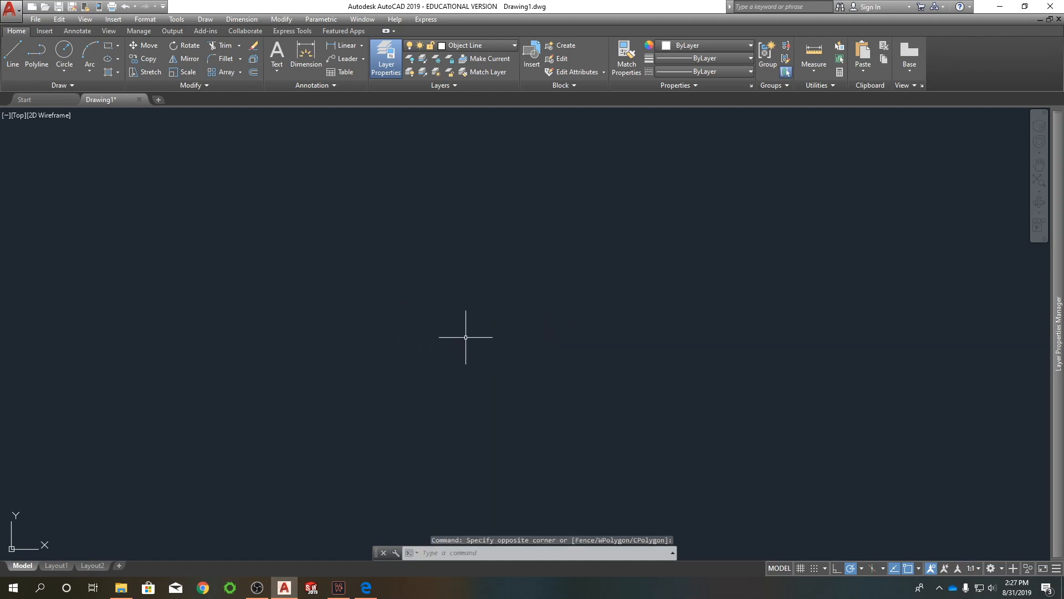
Step: Start the XLINE command and place the construction lines' base point at the origin, 0,0
{"action": "type", "text": "XL"}
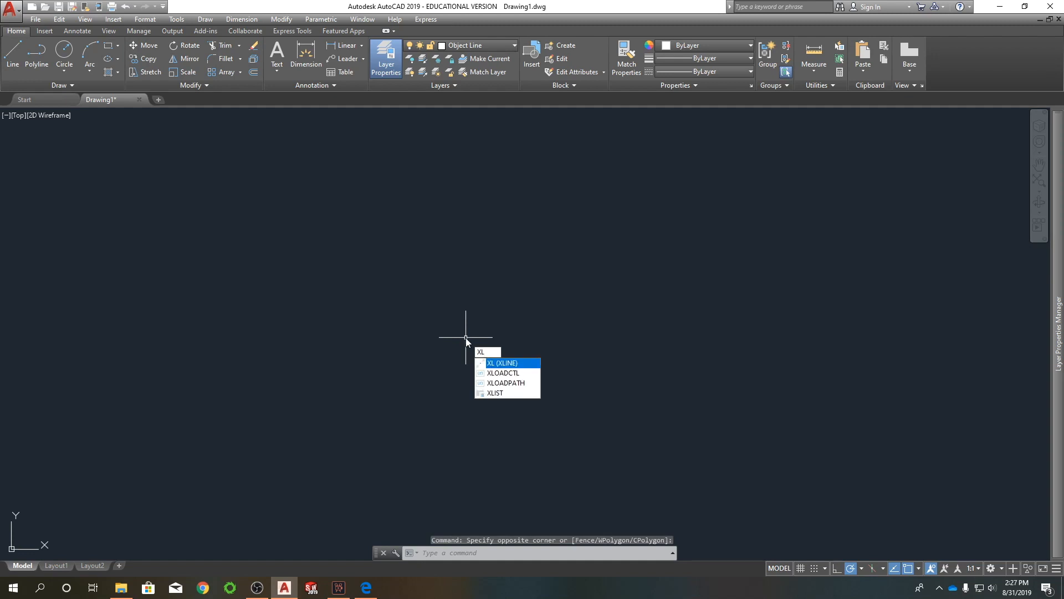
{"action": "key", "text": "Return"}
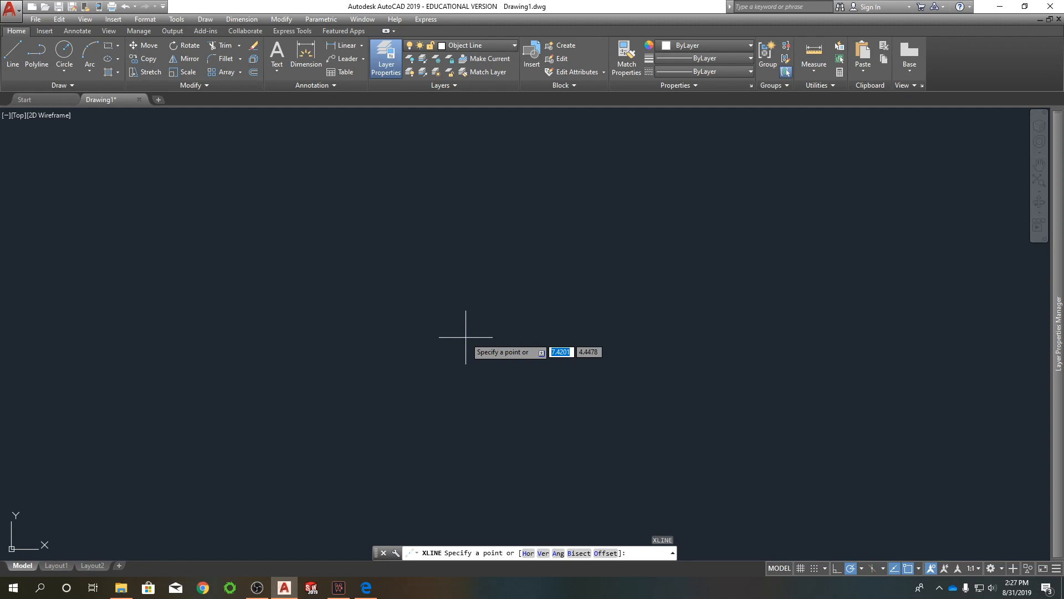
{"action": "type", "text": "0"}
{"action": "key", "text": "Tab"}
{"action": "type", "text": "0"}
{"action": "key", "text": "Tab"}
{"action": "key", "text": "Tab"}
{"action": "key", "text": "Tab"}
{"action": "key", "text": "Tab"}
{"action": "key", "text": "Tab"}
{"action": "key", "text": "Tab"}
{"action": "key", "text": "Tab"}
{"action": "key", "text": "Tab"}
{"action": "key", "text": "Return"}
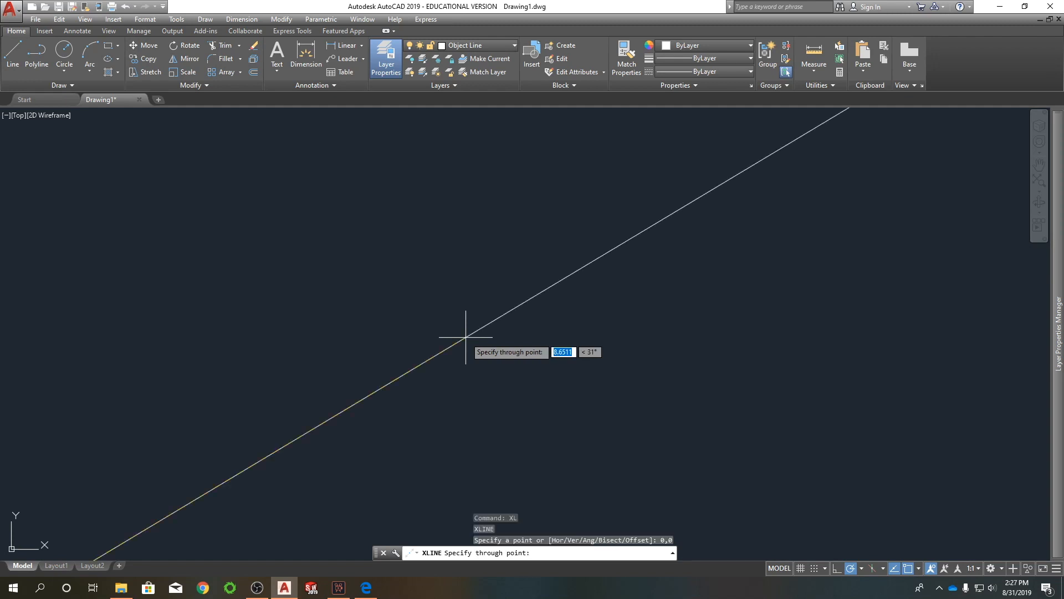
Step: Draw a horizontal and a vertical construction line through the origin, using angles of 0° and 90°
{"action": "scroll", "coordinate": [443, 341], "scroll_direction": "down", "scroll_amount": 5}
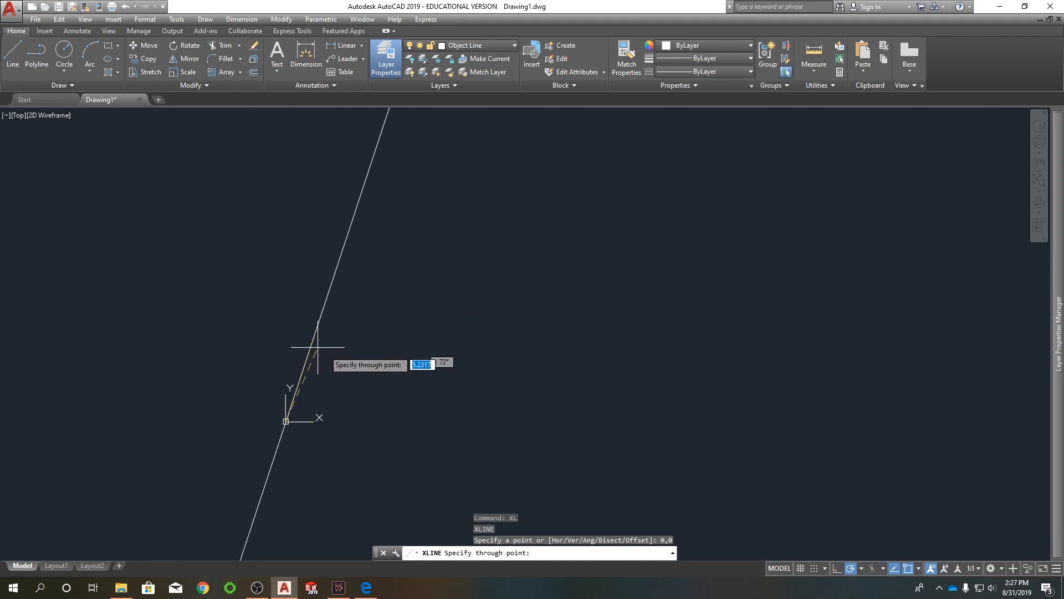
{"action": "key", "text": "Tab"}
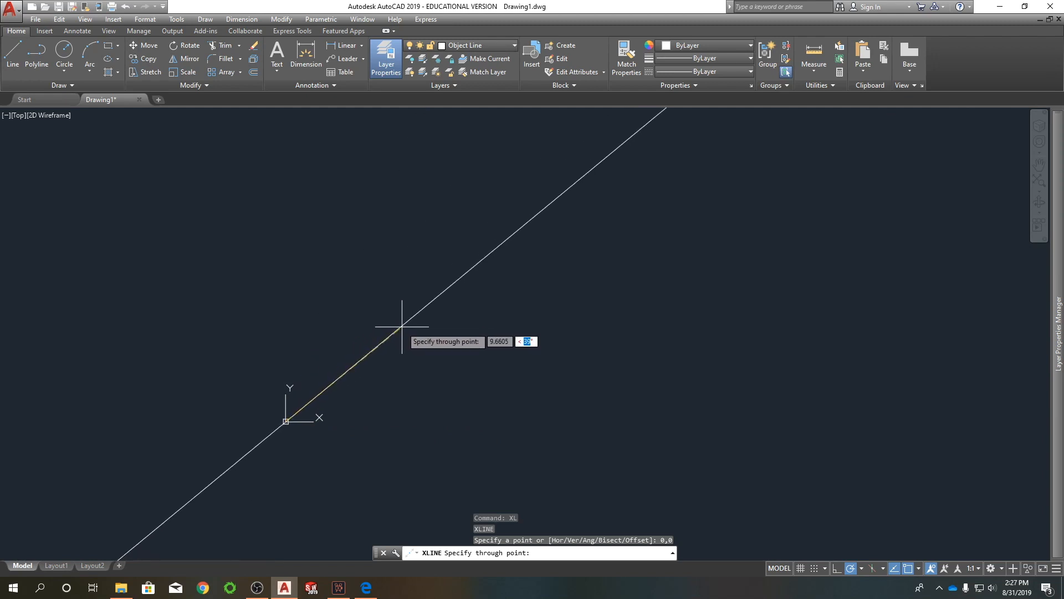
{"action": "type", "text": "0"}
{"action": "key", "text": "Return"}
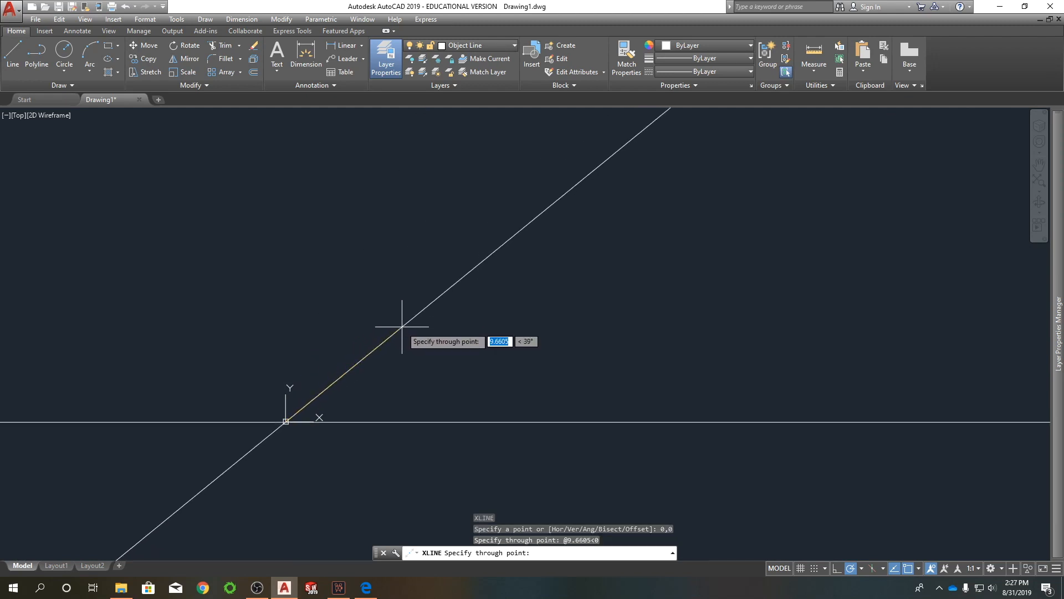
{"action": "key", "text": "Tab"}
{"action": "type", "text": "90"}
{"action": "key", "text": "Return"}
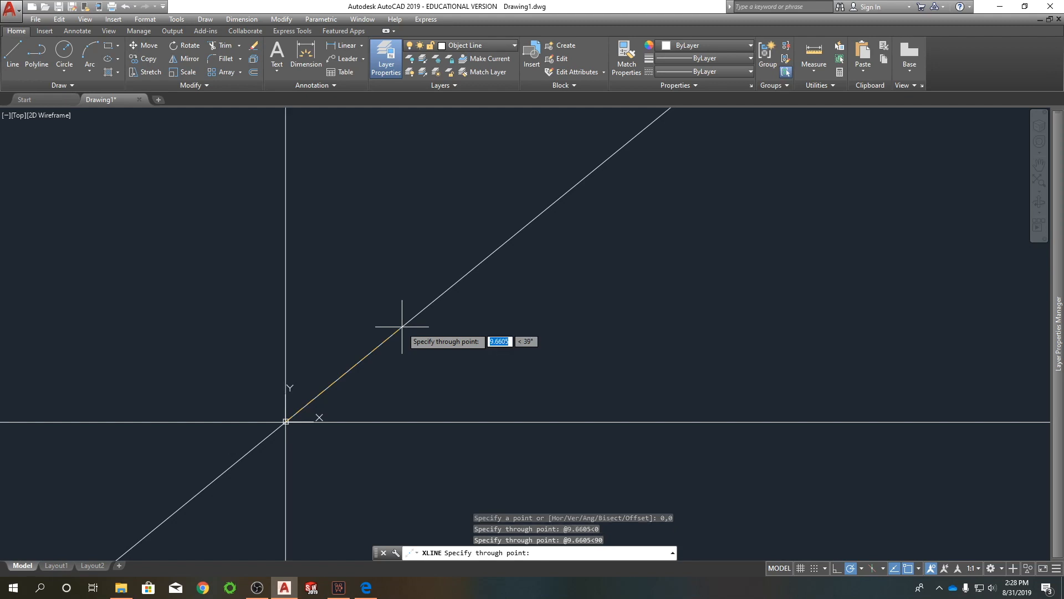
Step: End the construction line command and check that object snap is on, reviewing the available snap modes
{"action": "key", "text": "Escape"}
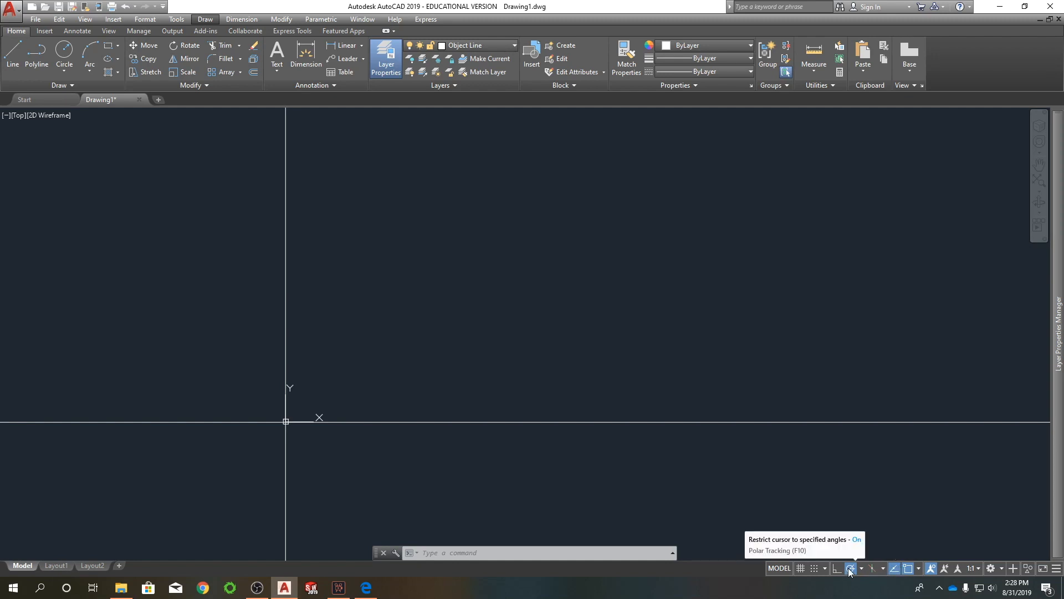
{"action": "left_click", "coordinate": [907, 569]}
{"action": "left_click", "coordinate": [908, 570]}
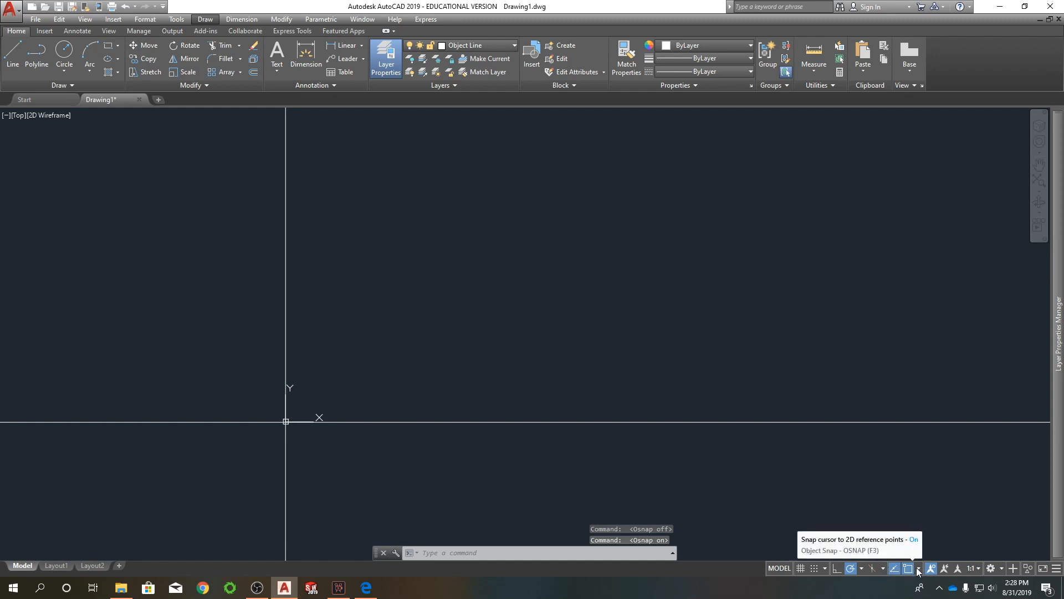
{"action": "left_click", "coordinate": [918, 569]}
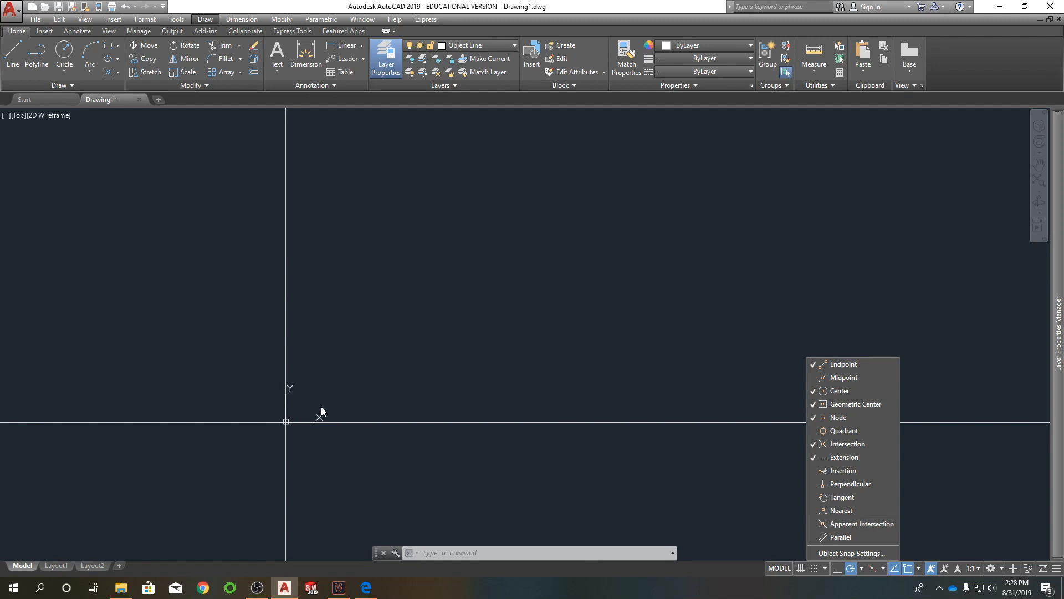
{"action": "left_click", "coordinate": [467, 424]}
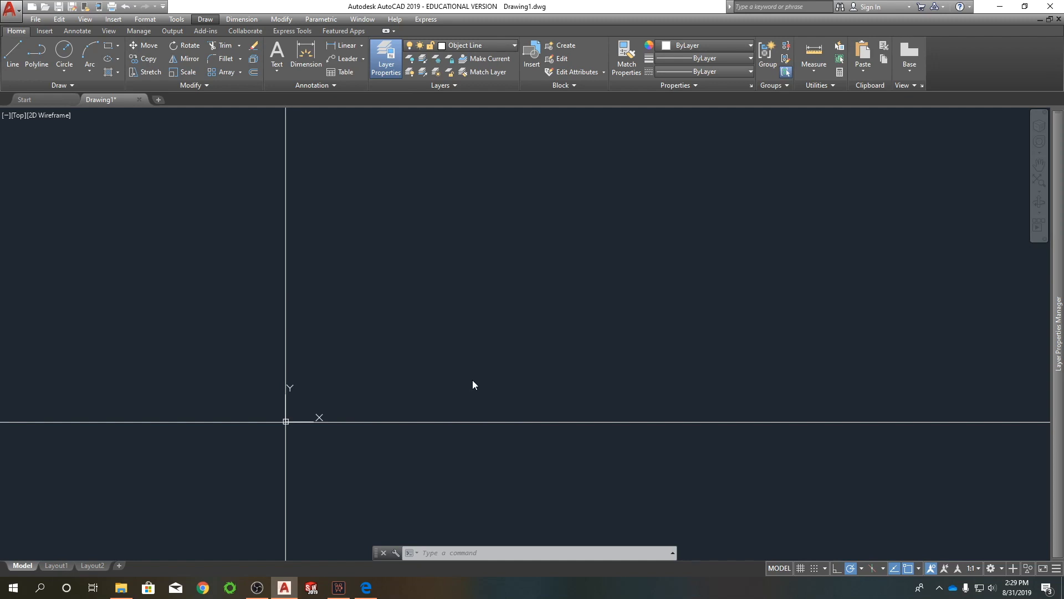
{"action": "left_click", "coordinate": [369, 312]}
{"action": "left_click", "coordinate": [380, 316]}
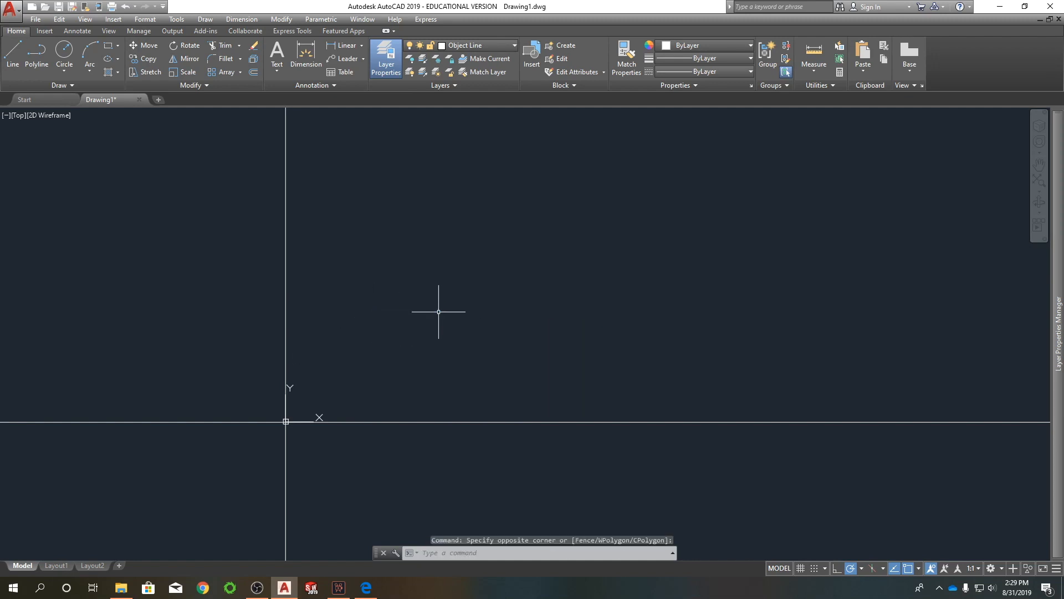
Step: Offset the horizontal construction line through the origin upward by a distance of 9
{"action": "type", "text": "O"}
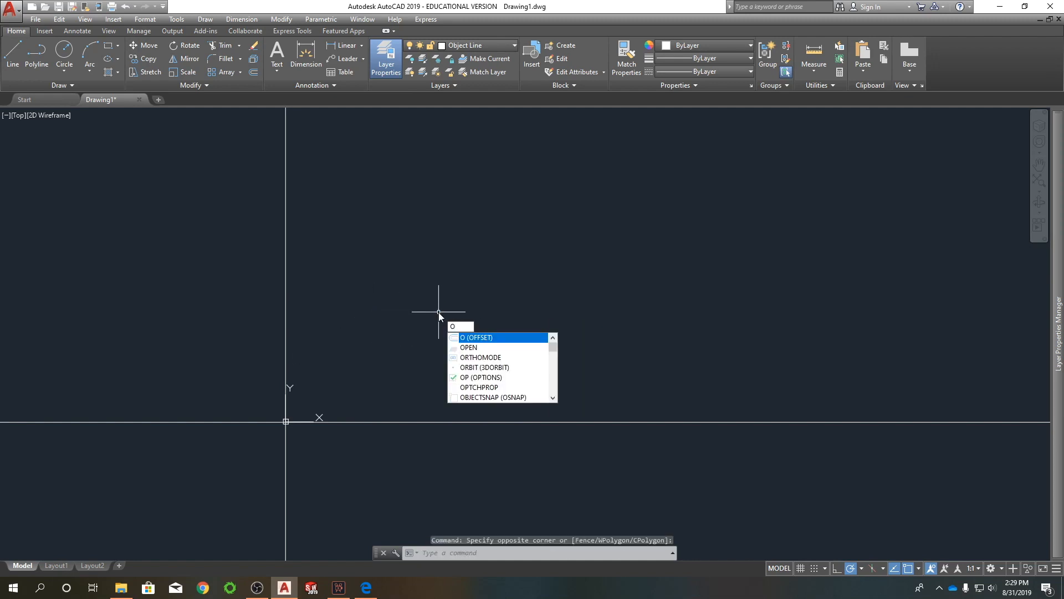
{"action": "key", "text": "Return"}
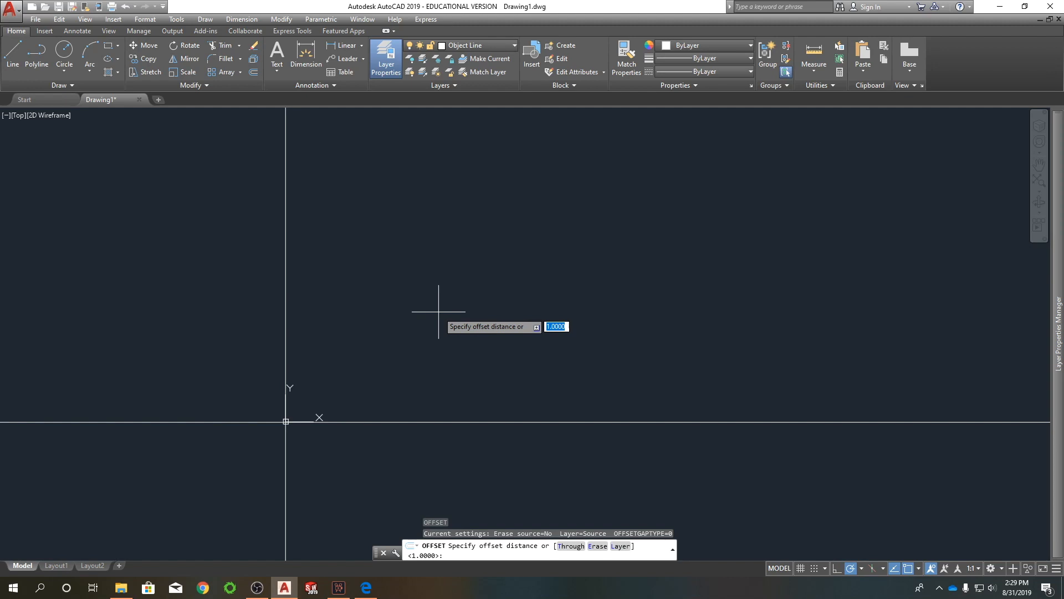
{"action": "type", "text": "9"}
{"action": "key", "text": "Return"}
{"action": "left_click", "coordinate": [387, 422]}
{"action": "left_click", "coordinate": [387, 306]}
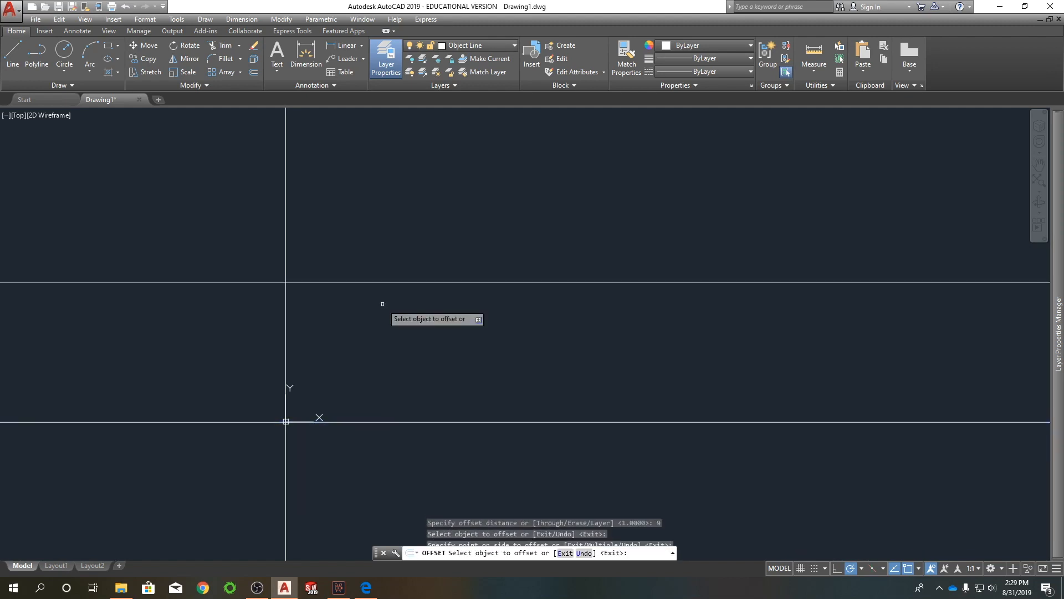
Step: Offset the vertical line through the origin 1 to the right and the upper horizontal line 1 downward
{"action": "left_click", "coordinate": [287, 213]}
{"action": "type", "text": "1"}
{"action": "key", "text": "Return"}
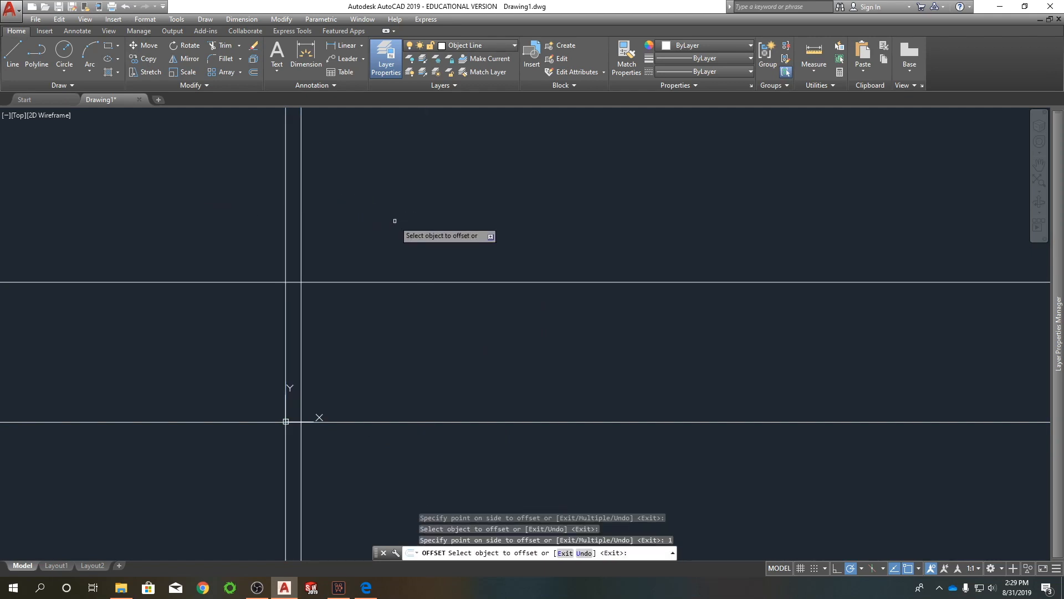
{"action": "left_click", "coordinate": [327, 282]}
{"action": "left_click", "coordinate": [327, 308]}
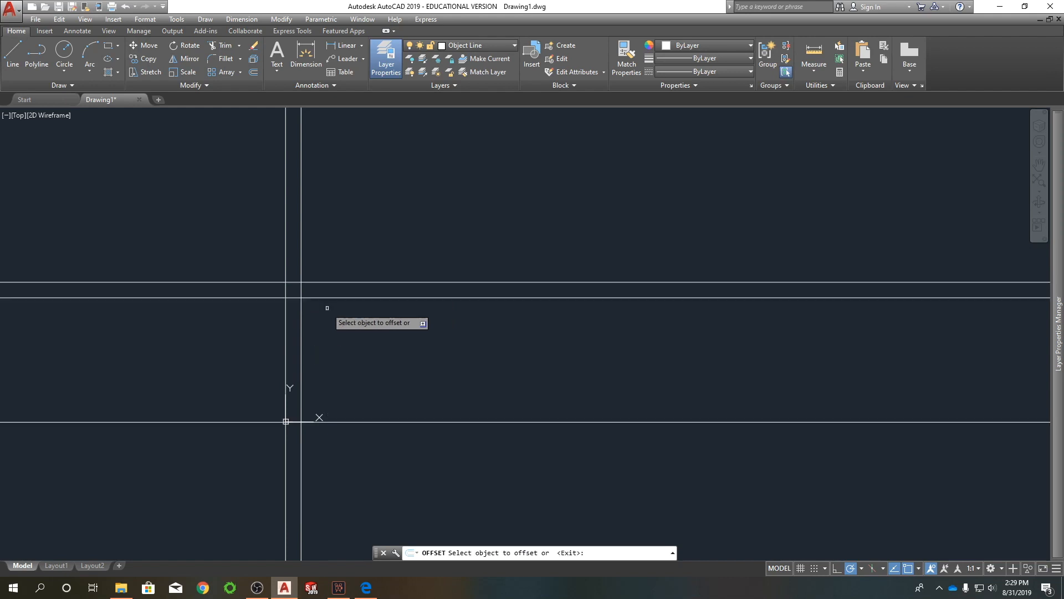
Step: Offset the second vertical line to the right by 12.5 and again by 1.5, then end the Offset command
{"action": "left_click", "coordinate": [302, 218]}
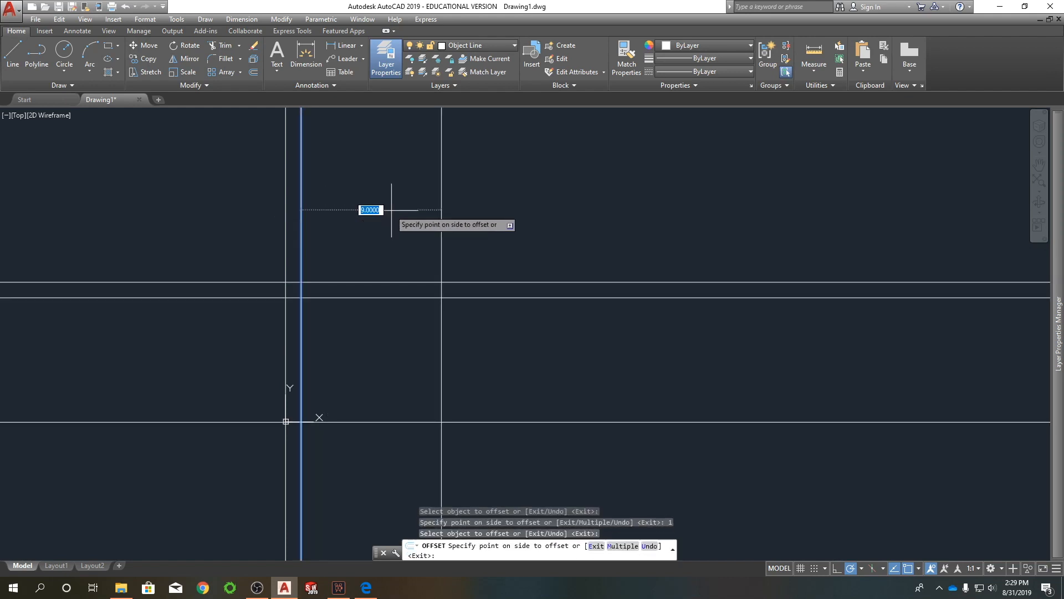
{"action": "type", "text": "12.5"}
{"action": "key", "text": "Return"}
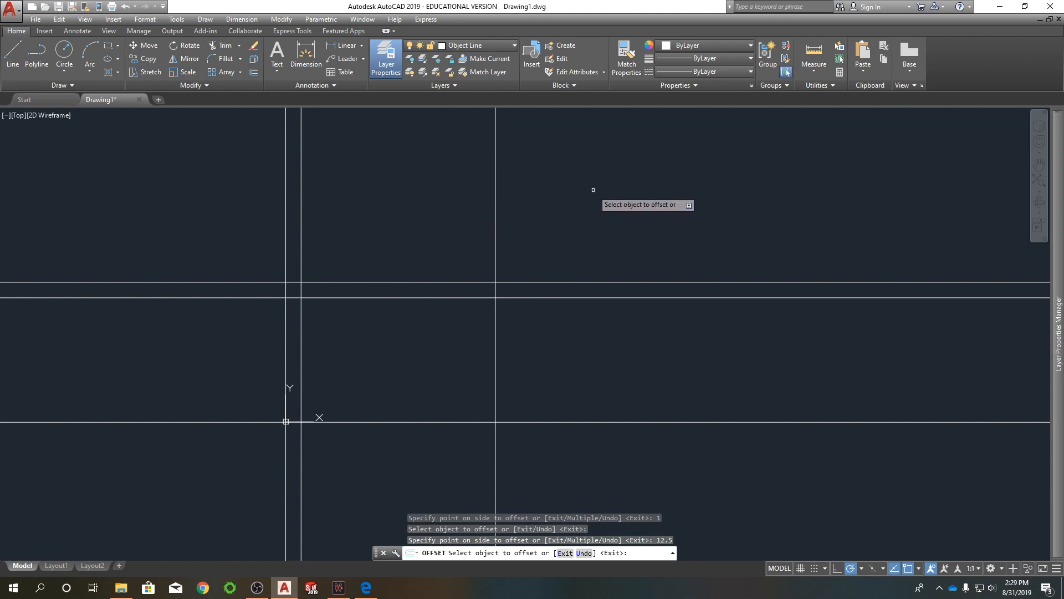
{"action": "left_click", "coordinate": [301, 337]}
{"action": "type", "text": "1"}
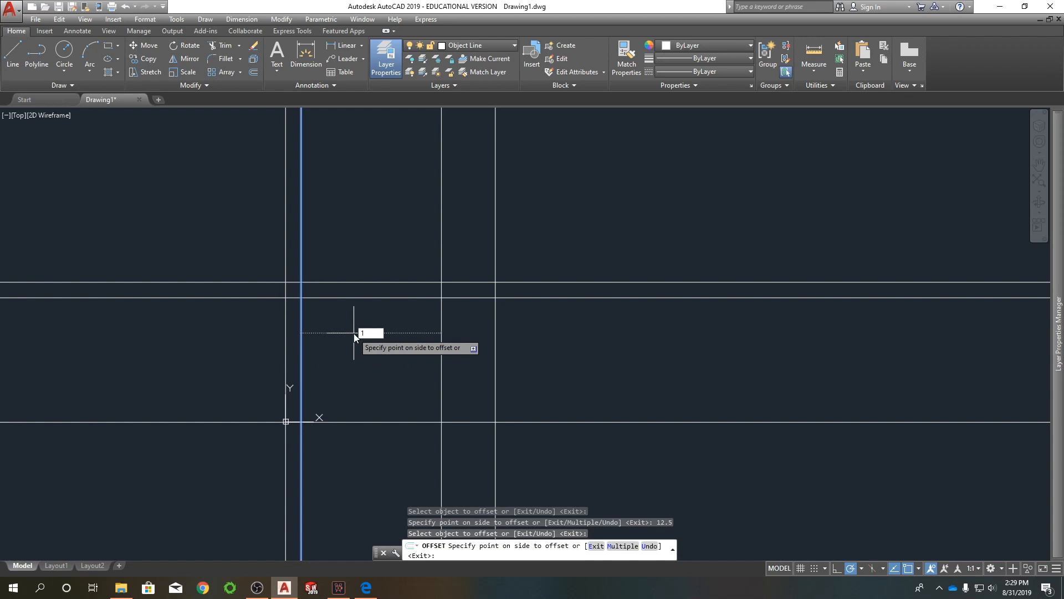
{"action": "type", "text": ".5"}
{"action": "key", "text": "Return"}
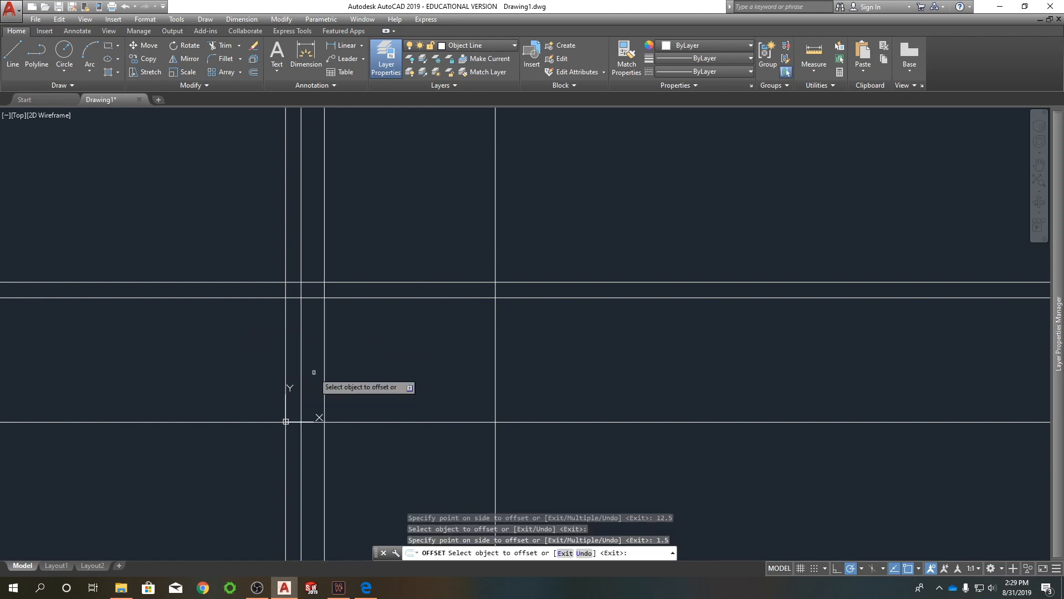
{"action": "right_click", "coordinate": [370, 373]}
{"action": "left_click", "coordinate": [390, 377]}
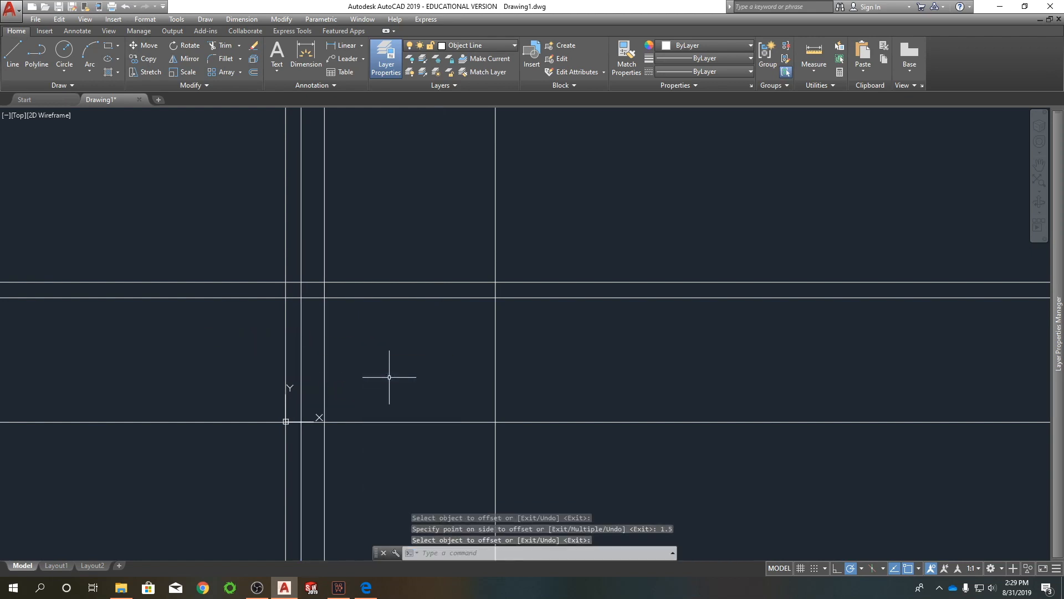
Step: Draw a circle of radius 2.5 centered where the top horizontal line crosses the rightmost vertical line
{"action": "type", "text": "c"}
{"action": "key", "text": "Return"}
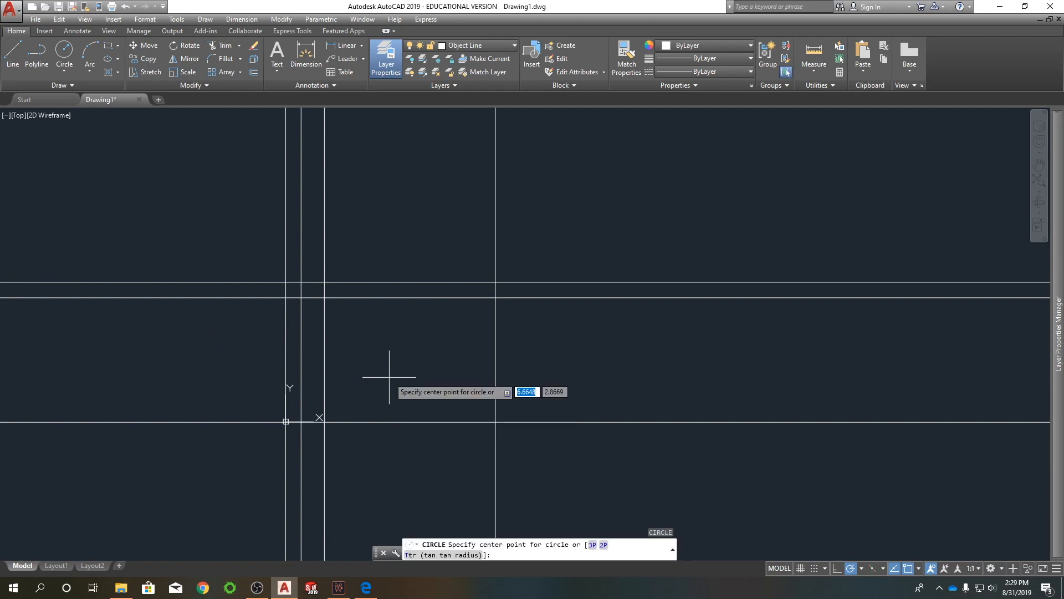
{"action": "left_click", "coordinate": [495, 281]}
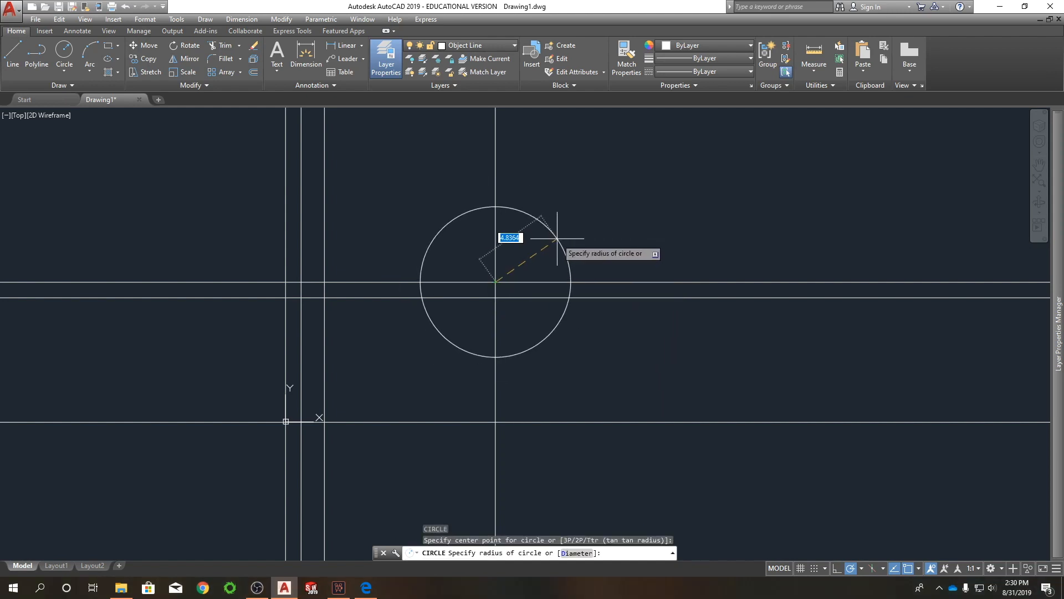
{"action": "type", "text": "2.5"}
{"action": "key", "text": "Return"}
Step: Draw a concentric circle at the same center, using the Diameter option with a value of 3
{"action": "key", "text": "Return"}
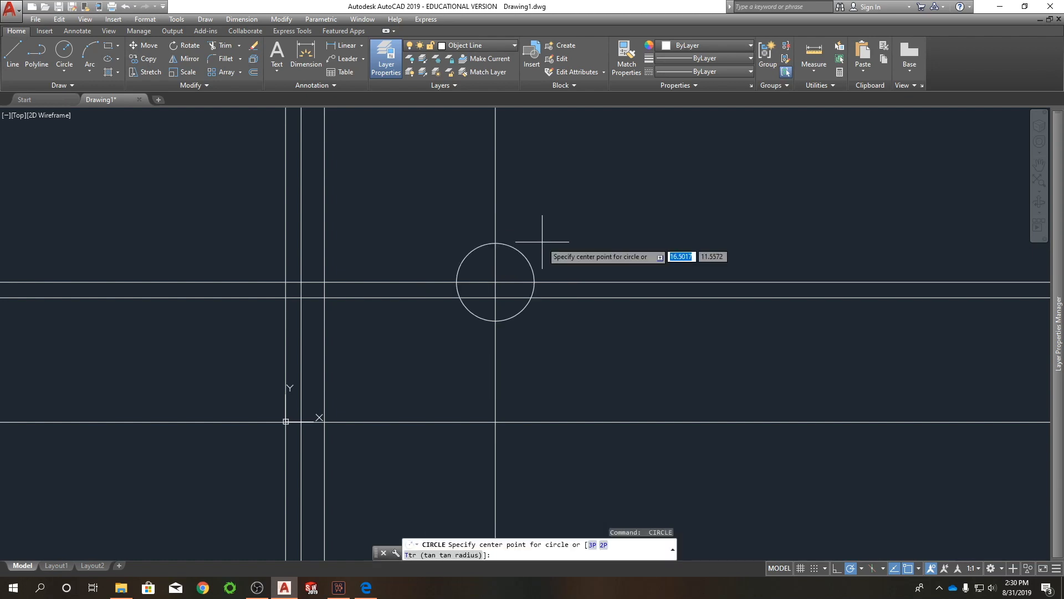
{"action": "left_click", "coordinate": [496, 282]}
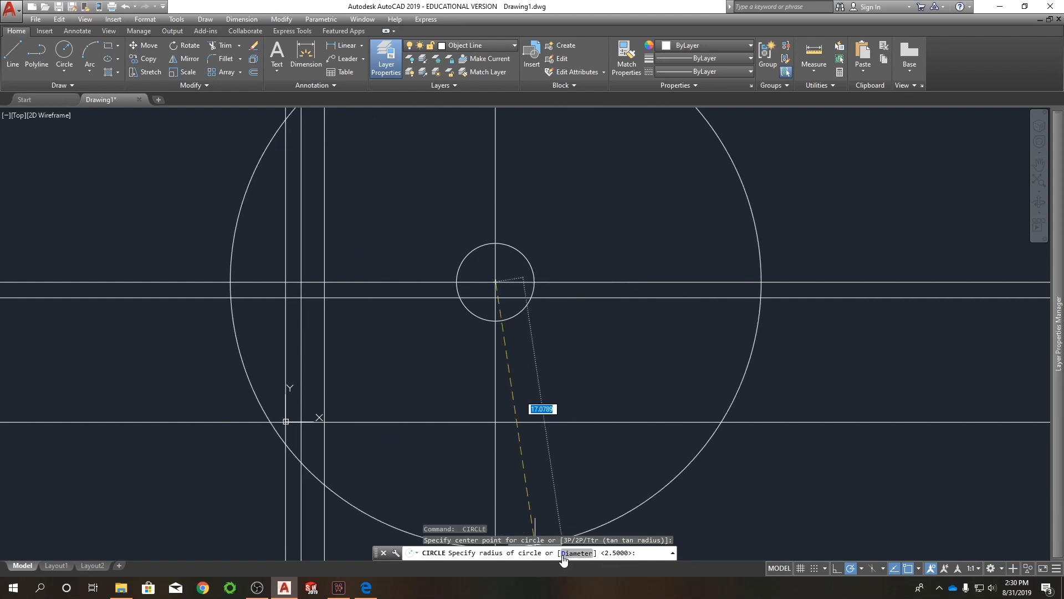
{"action": "type", "text": "d"}
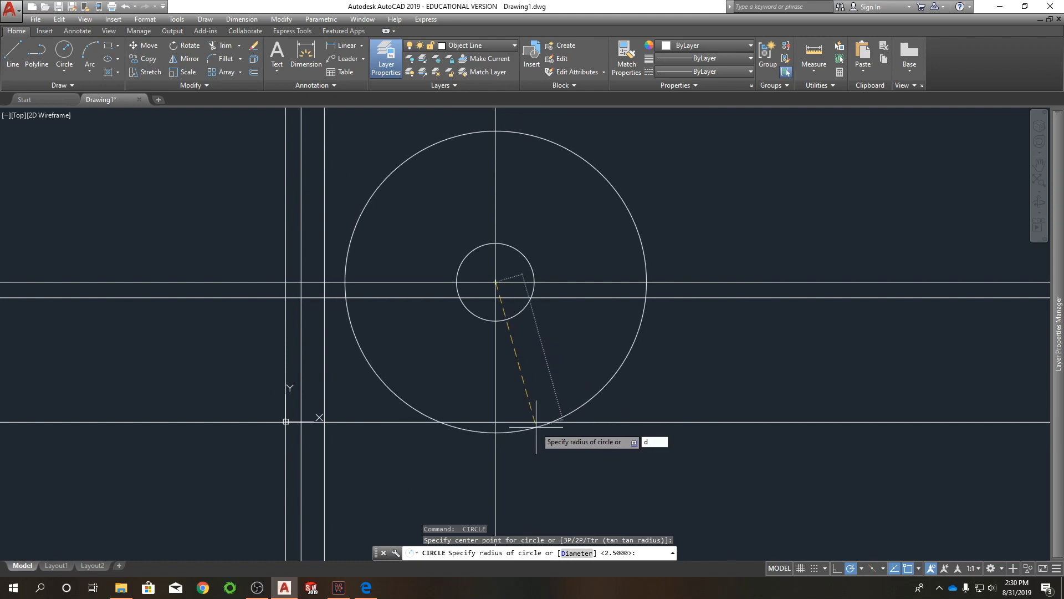
{"action": "key", "text": "Return"}
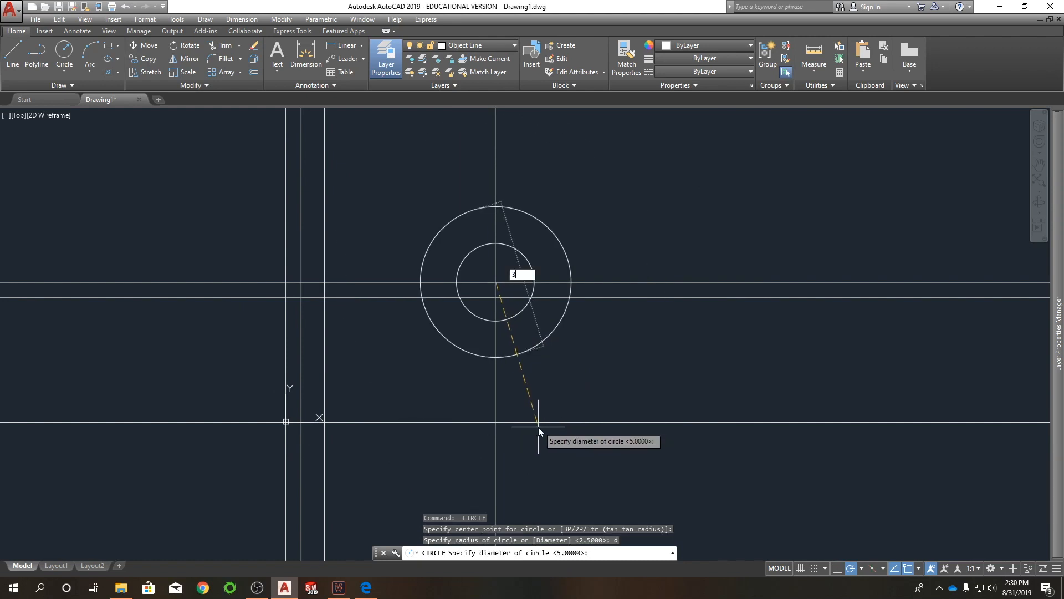
{"action": "key", "text": "Return"}
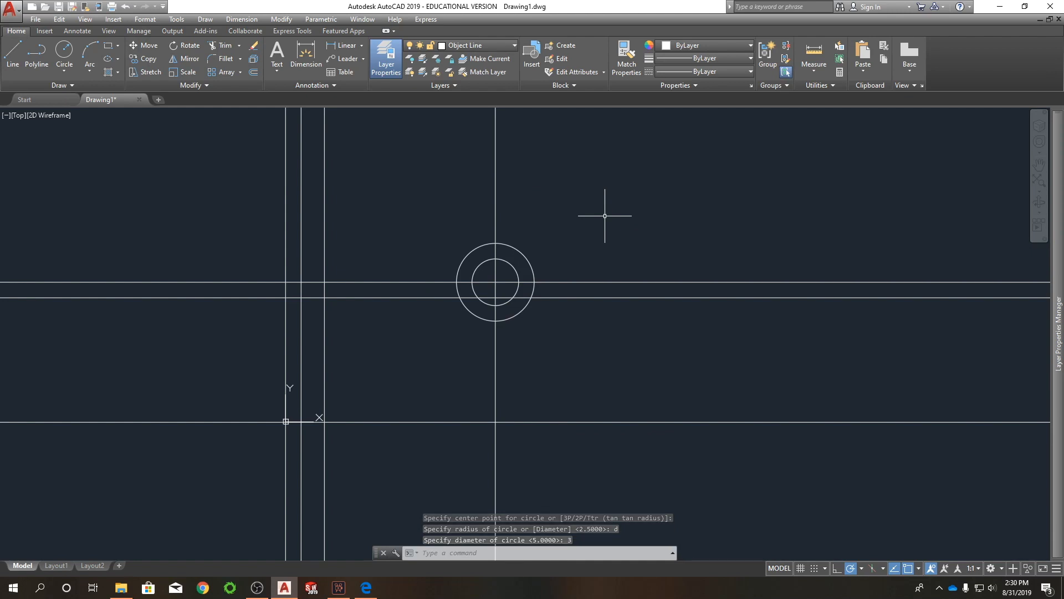
Step: Draw a line tangent to the larger circle's lower side, ending where the third vertical line meets the bottom horizontal line
{"action": "type", "text": "l"}
{"action": "key", "text": "Return"}
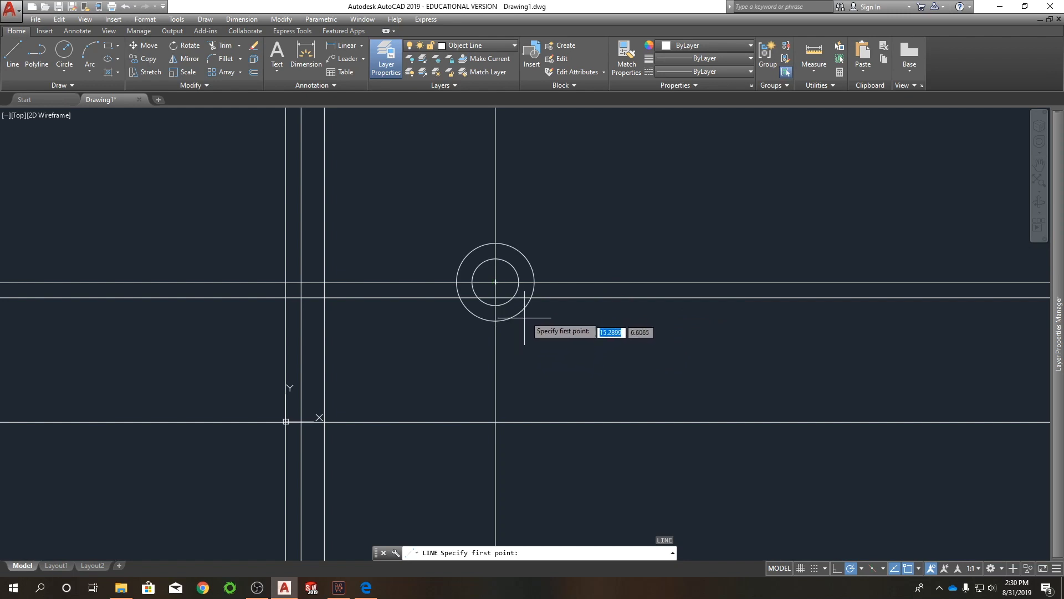
{"action": "left_click", "coordinate": [918, 569]}
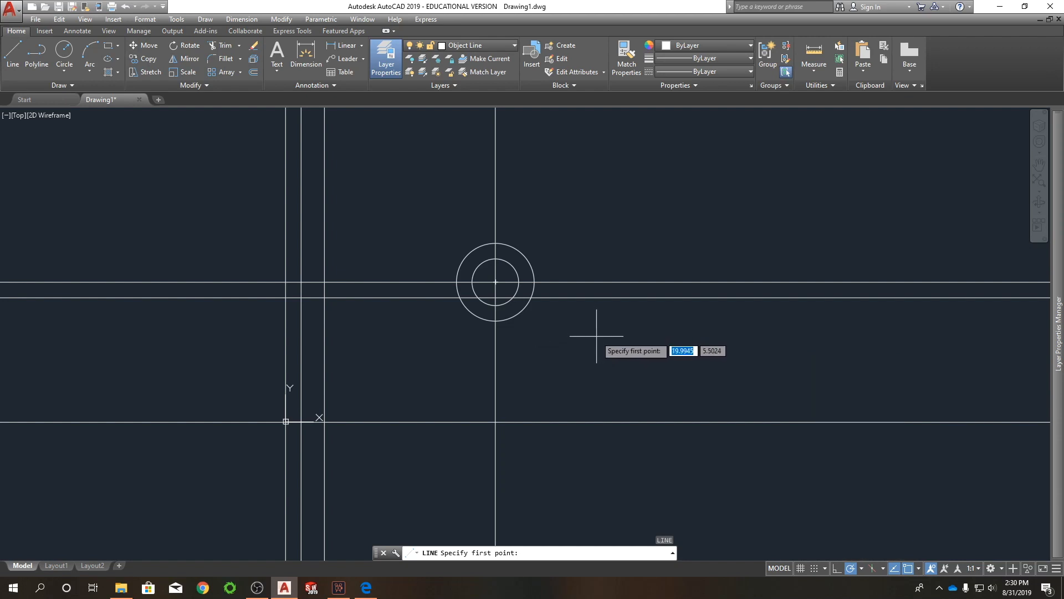
{"action": "key", "text": "Return"}
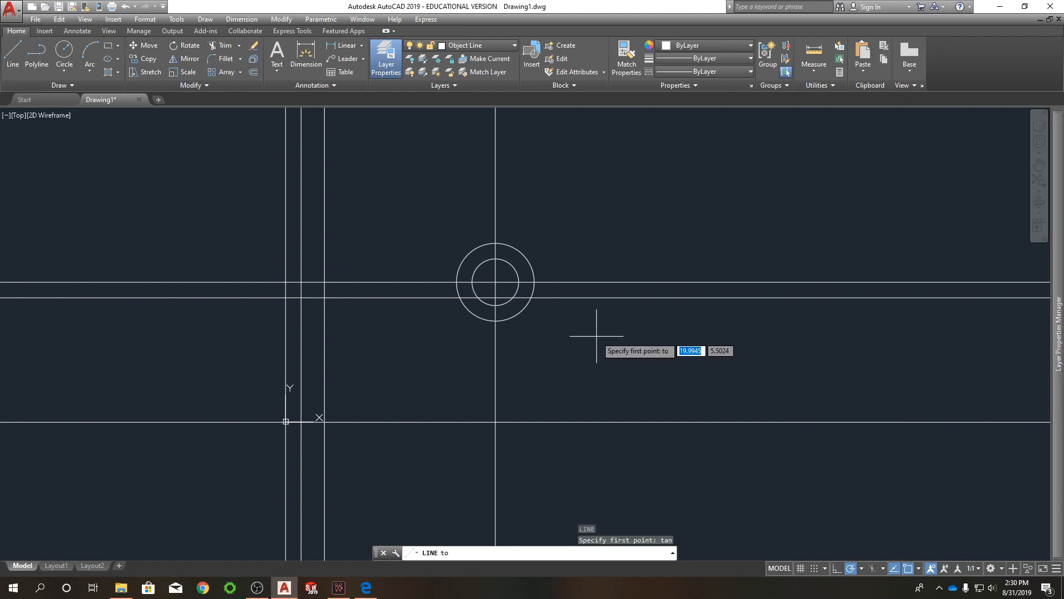
{"action": "left_click", "coordinate": [513, 321]}
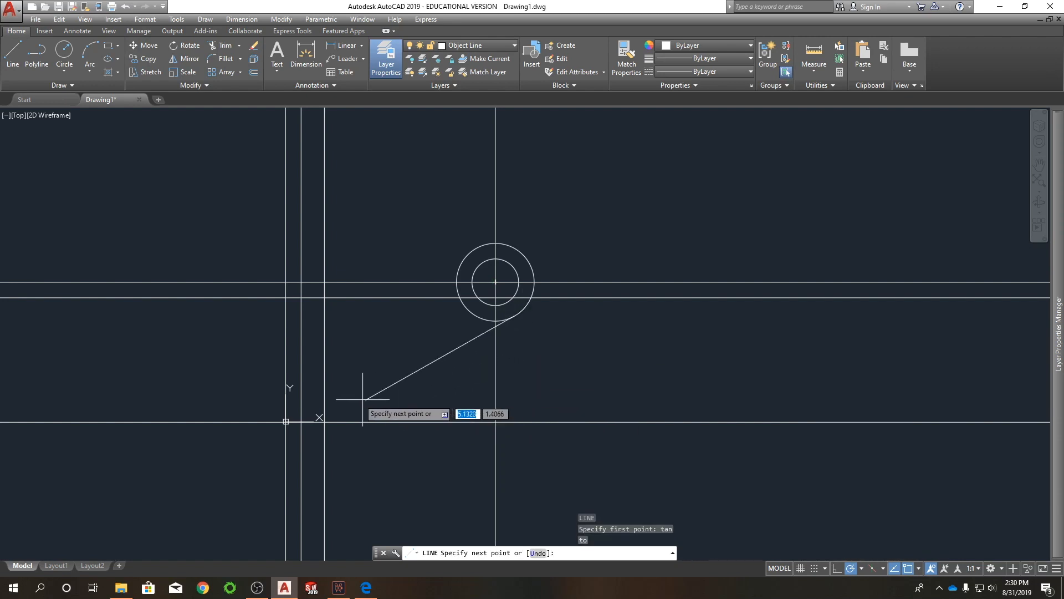
{"action": "left_click", "coordinate": [324, 422]}
{"action": "right_click", "coordinate": [390, 316]}
{"action": "left_click", "coordinate": [408, 316]}
Step: Trim the three left vertical lines above the top horizontal line, using all objects as cutting edges
{"action": "scroll", "coordinate": [352, 335], "scroll_direction": "down", "scroll_amount": 4}
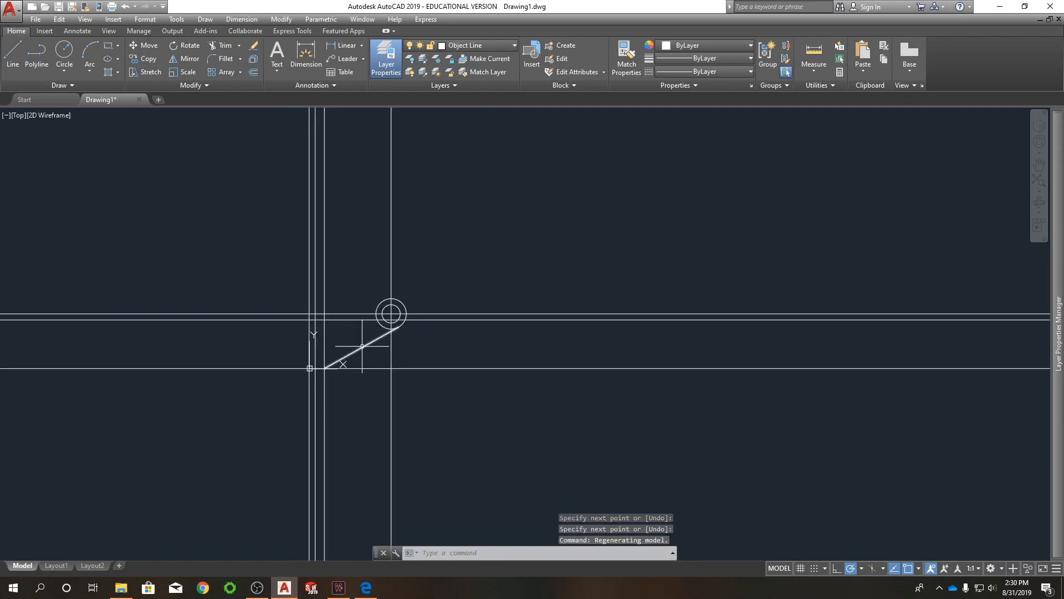
{"action": "left_click", "coordinate": [511, 447]}
{"action": "left_click", "coordinate": [223, 237]}
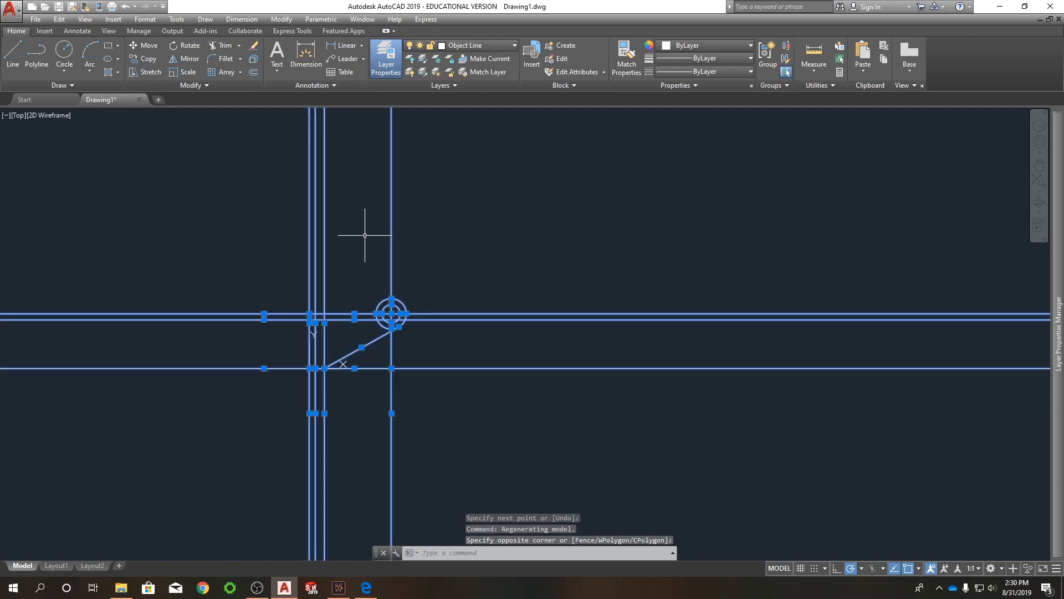
{"action": "scroll", "coordinate": [337, 352], "scroll_direction": "down", "scroll_amount": 1}
{"action": "scroll", "coordinate": [331, 316], "scroll_direction": "up", "scroll_amount": 5}
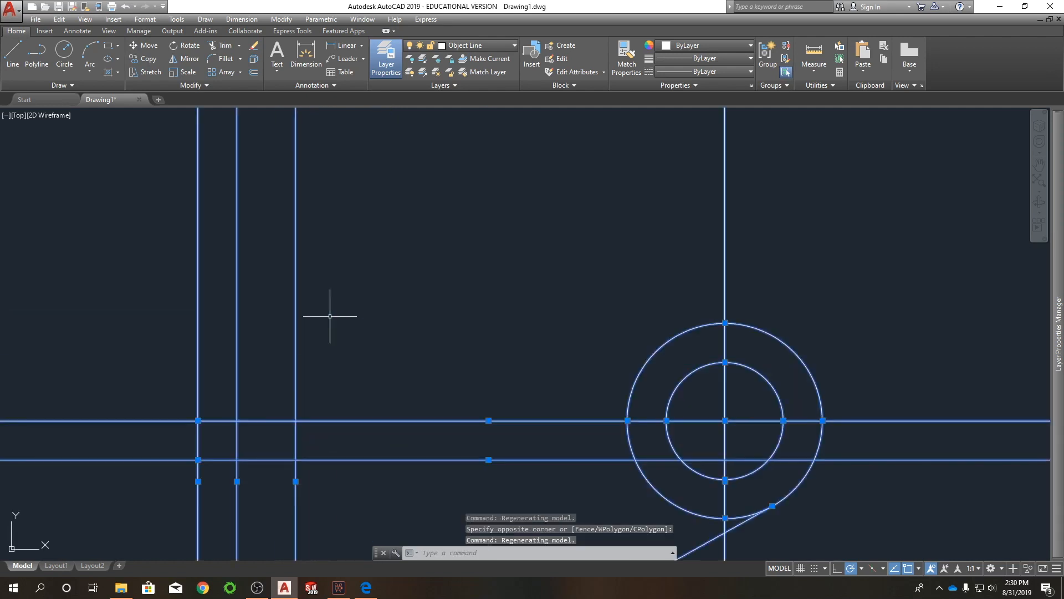
{"action": "scroll", "coordinate": [300, 373], "scroll_direction": "down", "scroll_amount": 1}
{"action": "scroll", "coordinate": [406, 354], "scroll_direction": "down", "scroll_amount": 4}
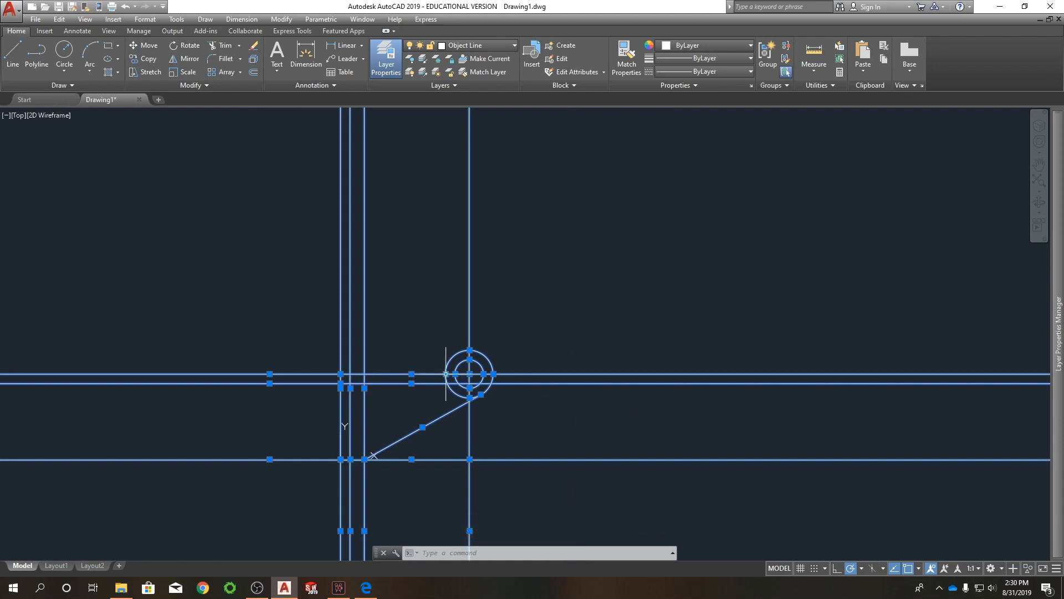
{"action": "key", "text": "Return"}
{"action": "left_click", "coordinate": [364, 319]}
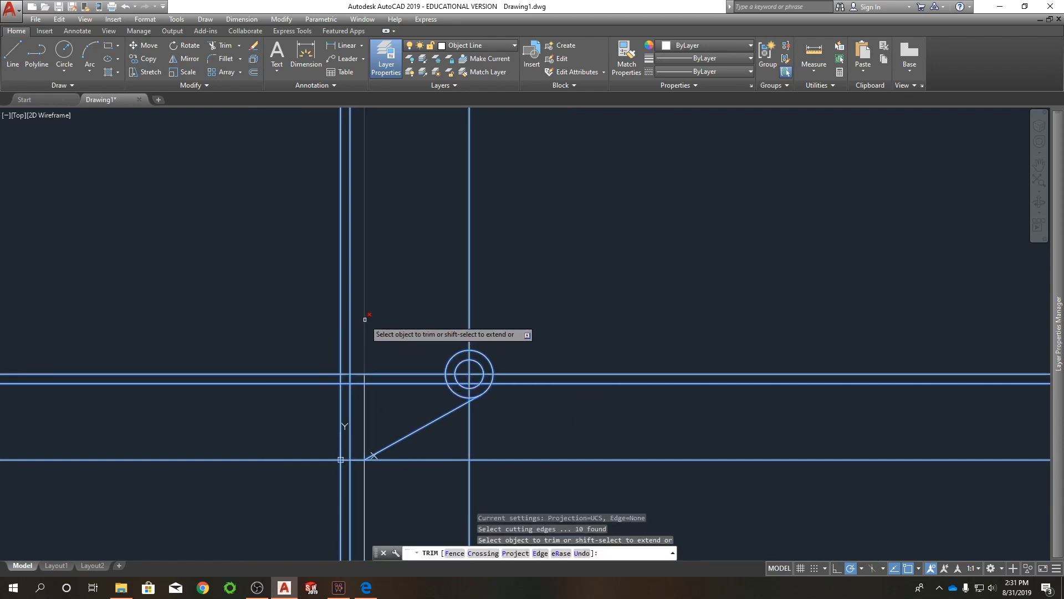
{"action": "left_click", "coordinate": [350, 321]}
{"action": "left_click", "coordinate": [340, 332]}
Step: Trim the three horizontal lines where they extend left of the leftmost vertical line
{"action": "left_click", "coordinate": [322, 374]}
{"action": "left_click", "coordinate": [315, 383]}
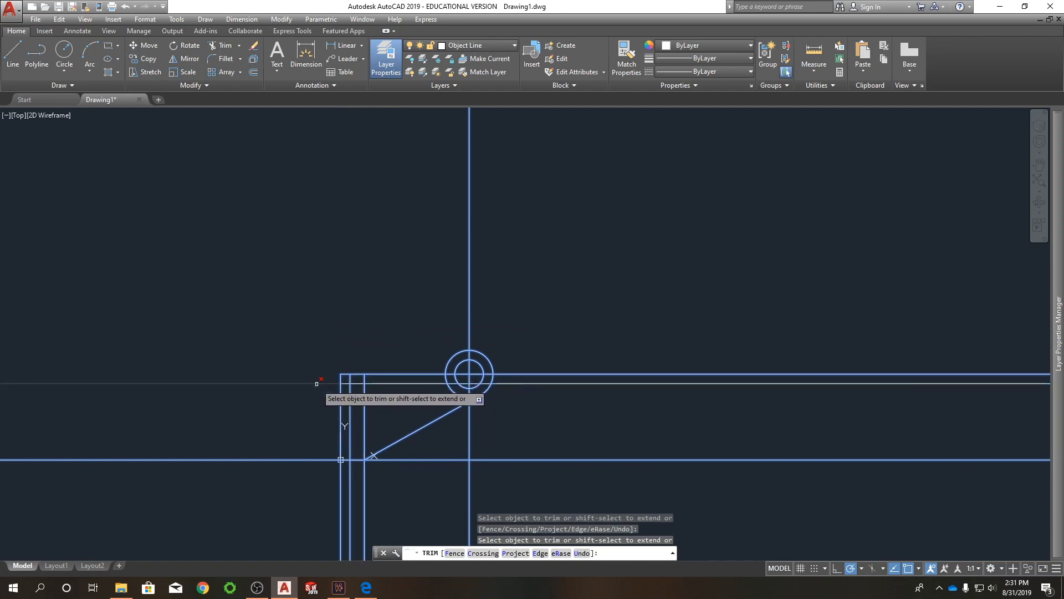
{"action": "left_click", "coordinate": [284, 460]}
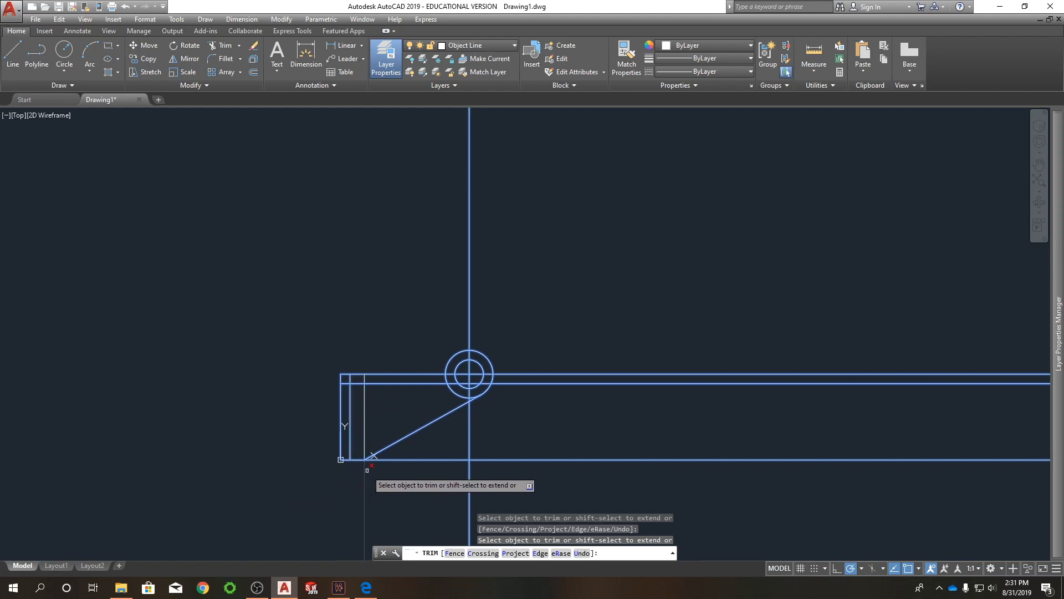
Step: Trim the vertical lines below the bottom horizontal line and the right-hand ends of the three horizontal lines
{"action": "left_click", "coordinate": [503, 472]}
{"action": "left_click", "coordinate": [347, 510]}
{"action": "left_click", "coordinate": [743, 471]}
{"action": "left_click", "coordinate": [603, 315]}
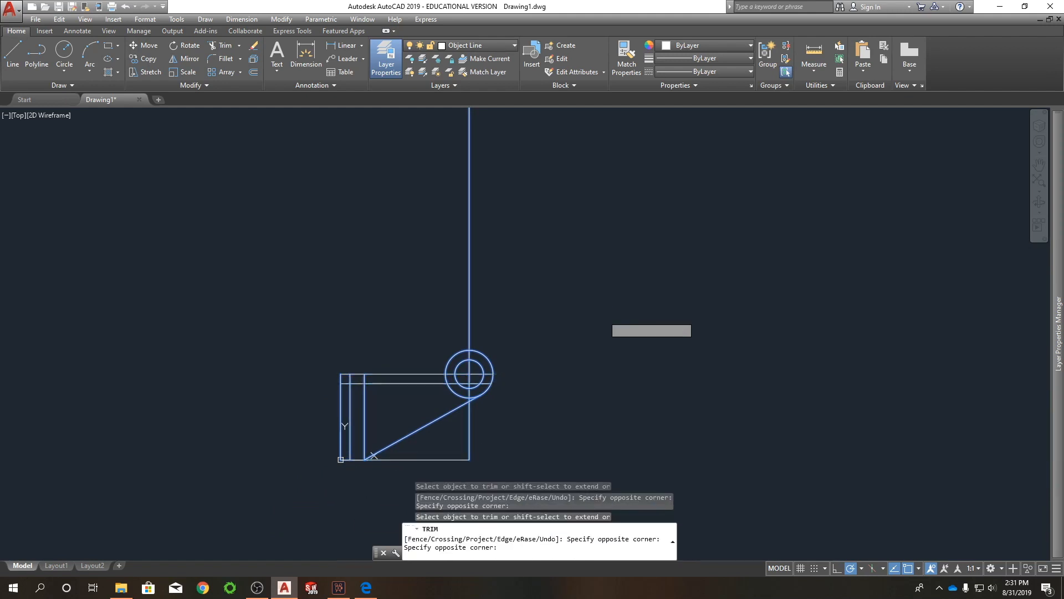
{"action": "left_click", "coordinate": [719, 425]}
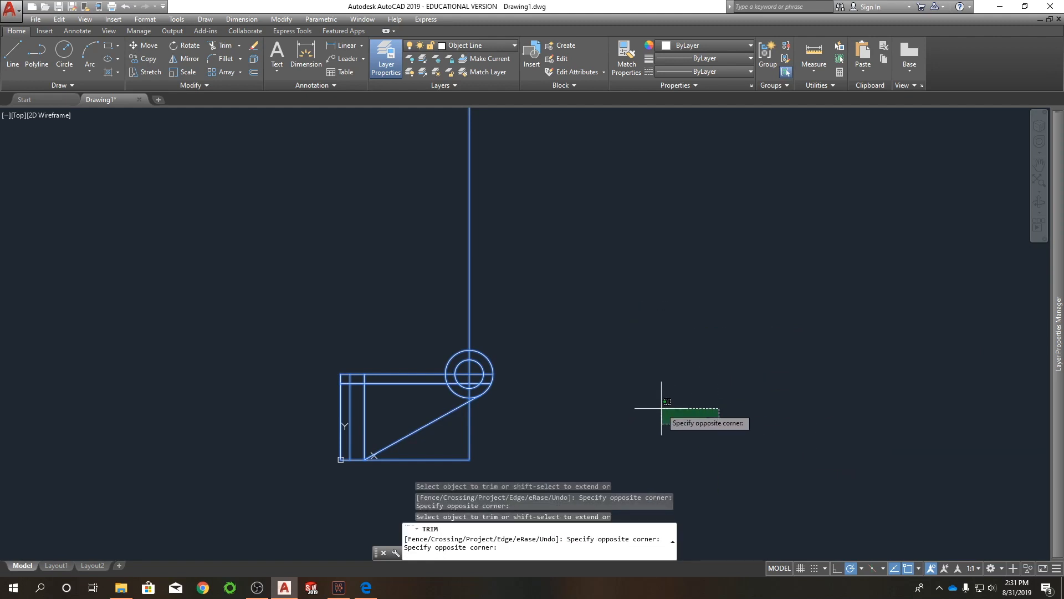
{"action": "left_click", "coordinate": [687, 368]}
{"action": "left_click", "coordinate": [627, 266]}
{"action": "left_click", "coordinate": [783, 434]}
{"action": "left_click", "coordinate": [666, 356]}
{"action": "left_click", "coordinate": [712, 319]}
{"action": "left_click", "coordinate": [664, 345]}
{"action": "left_click", "coordinate": [578, 411]}
{"action": "left_click", "coordinate": [587, 411]}
{"action": "left_click", "coordinate": [688, 455]}
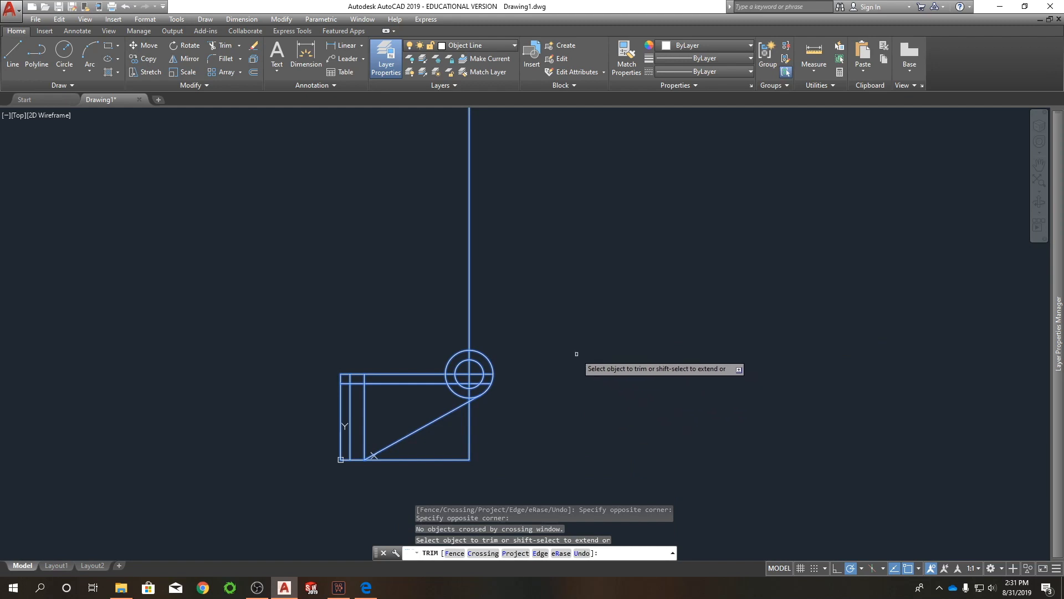
Step: Trim the bottom line's excess at both ends, the rightmost vertical below the tangent line and the leftmost vertical below the second horizontal
{"action": "scroll", "coordinate": [445, 484], "scroll_direction": "up", "scroll_amount": 2}
{"action": "left_click", "coordinate": [526, 437]}
{"action": "left_click", "coordinate": [526, 437]}
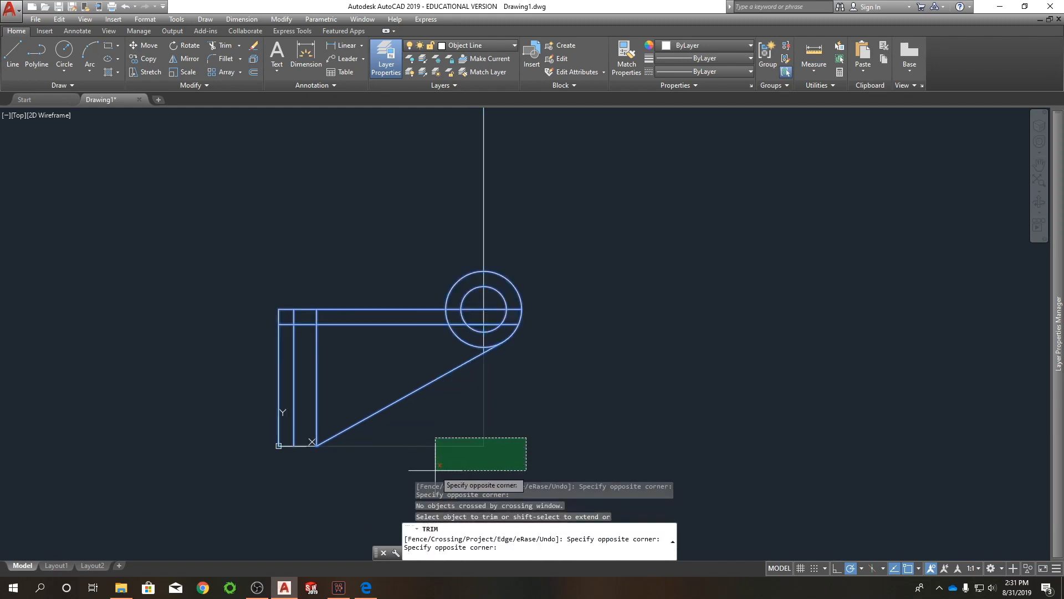
{"action": "left_click", "coordinate": [435, 470]}
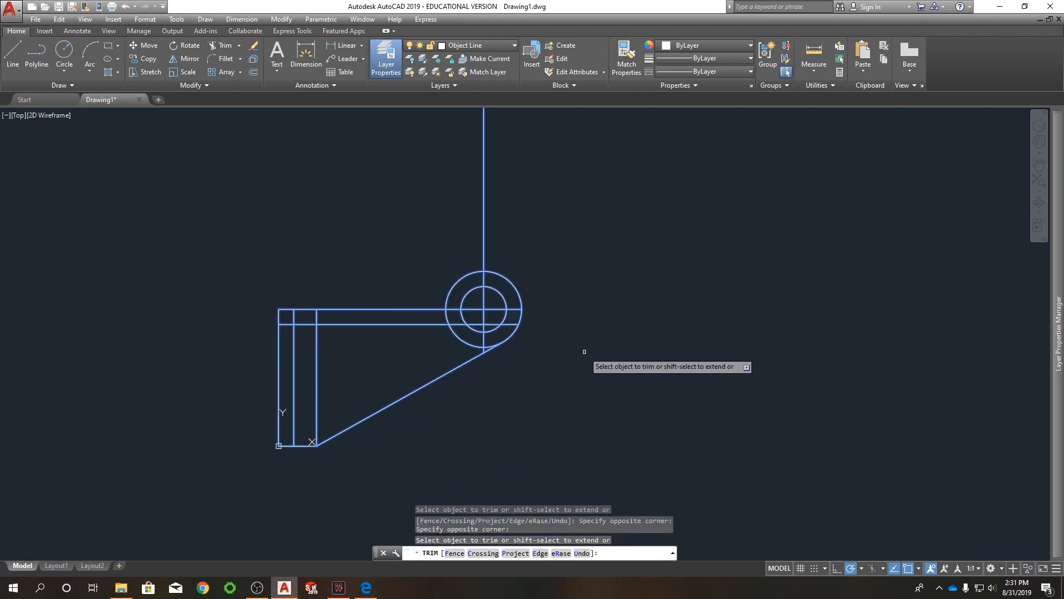
{"action": "left_click", "coordinate": [278, 458]}
{"action": "left_click", "coordinate": [245, 374]}
Step: Trim the second horizontal from the second vertical to the outer circle and the third vertical below it, erasing the leftover stub
{"action": "left_click", "coordinate": [351, 368]}
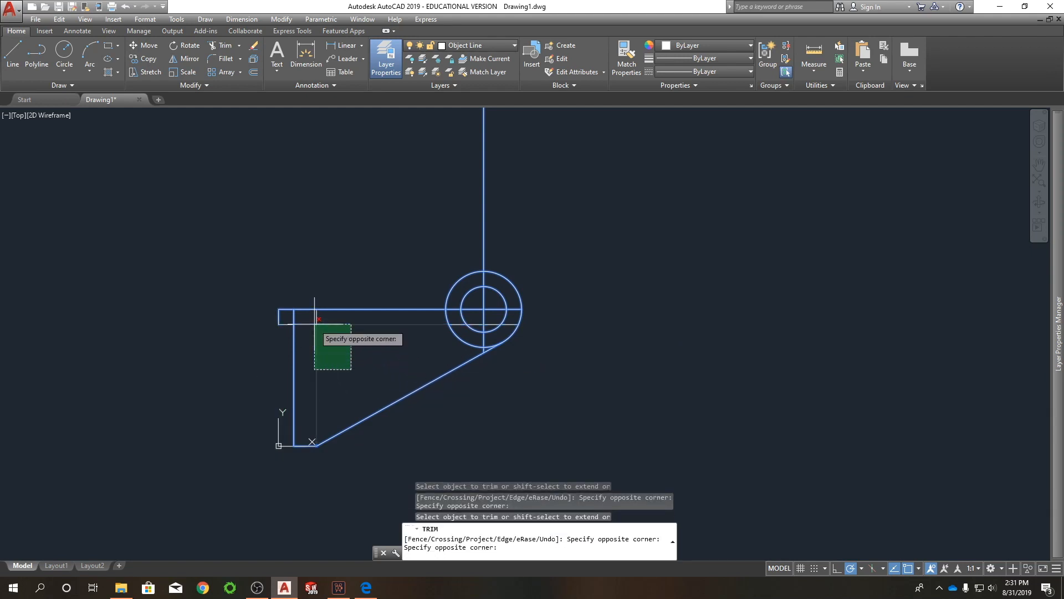
{"action": "left_click", "coordinate": [314, 324]}
{"action": "right_click", "coordinate": [334, 288]}
{"action": "left_click", "coordinate": [342, 292]}
{"action": "left_click", "coordinate": [311, 282]}
{"action": "left_click", "coordinate": [351, 359]}
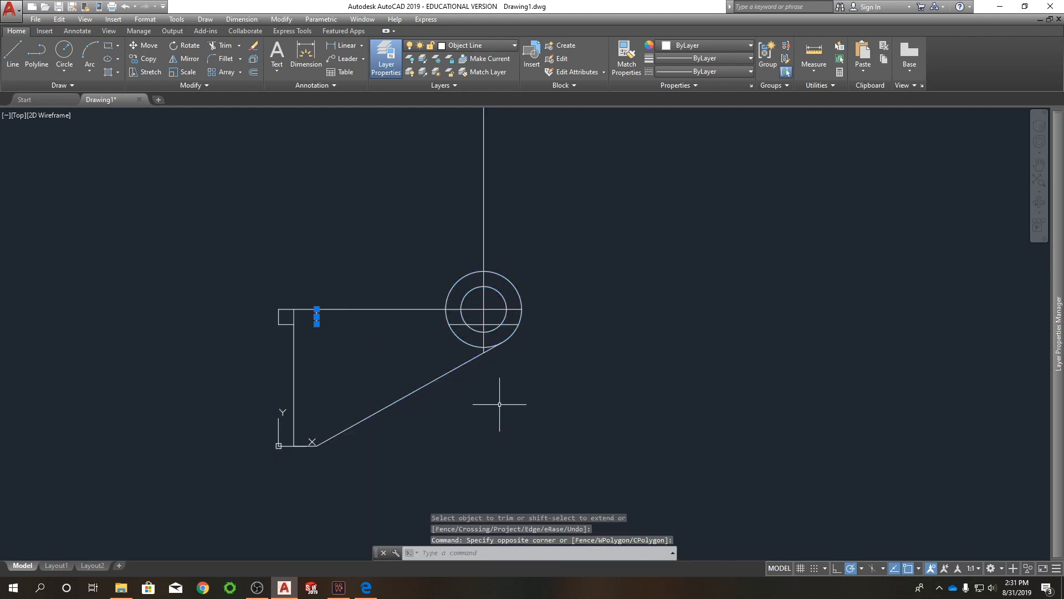
{"action": "key", "text": "Delete"}
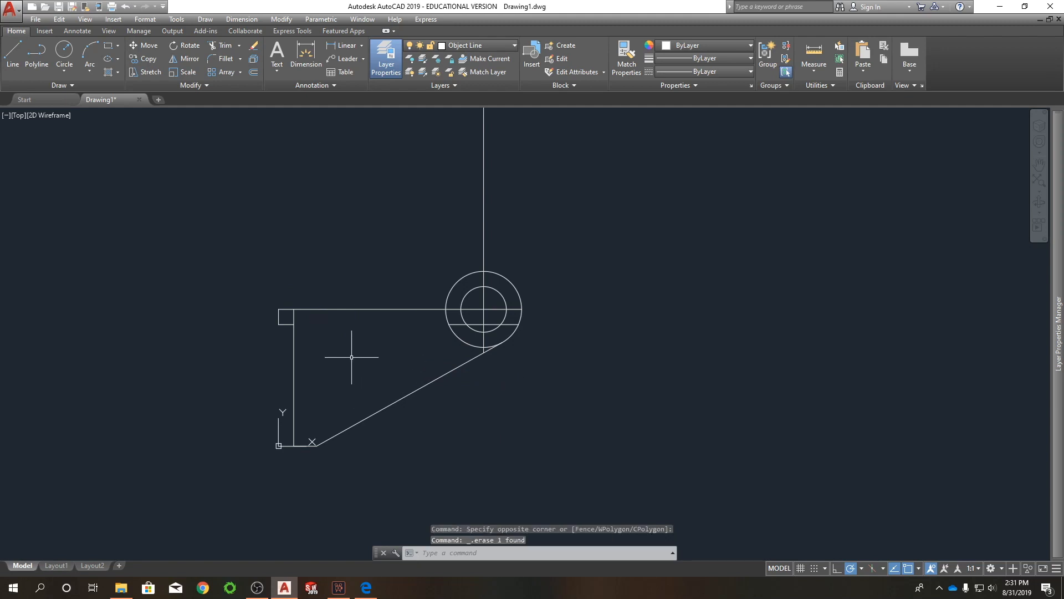
Step: Trim the second vertical line above the short horizontal, using those two lines as cutting edges
{"action": "left_click", "coordinate": [299, 329]}
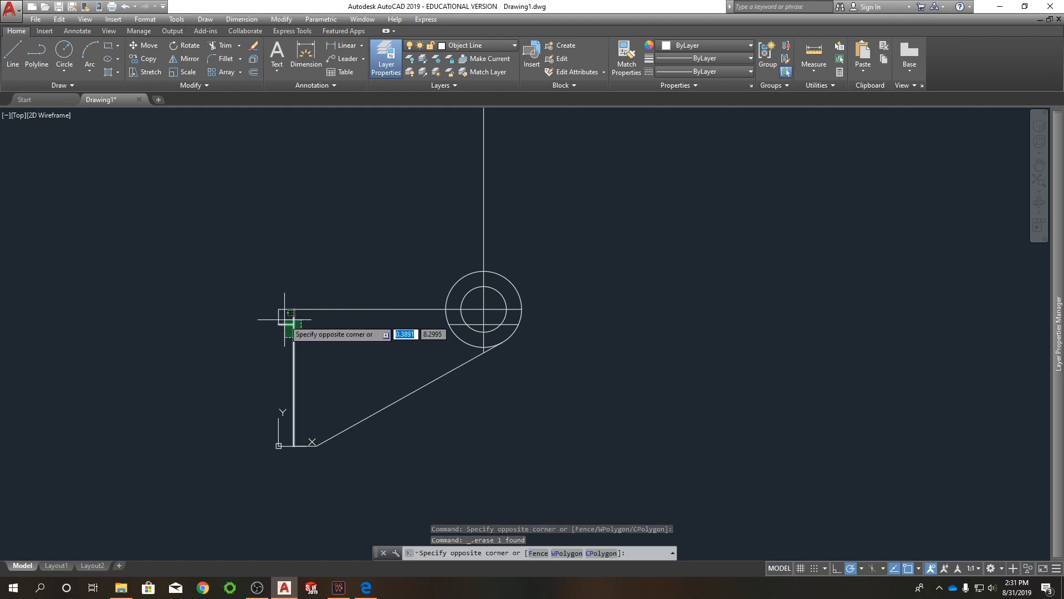
{"action": "left_click", "coordinate": [281, 315]}
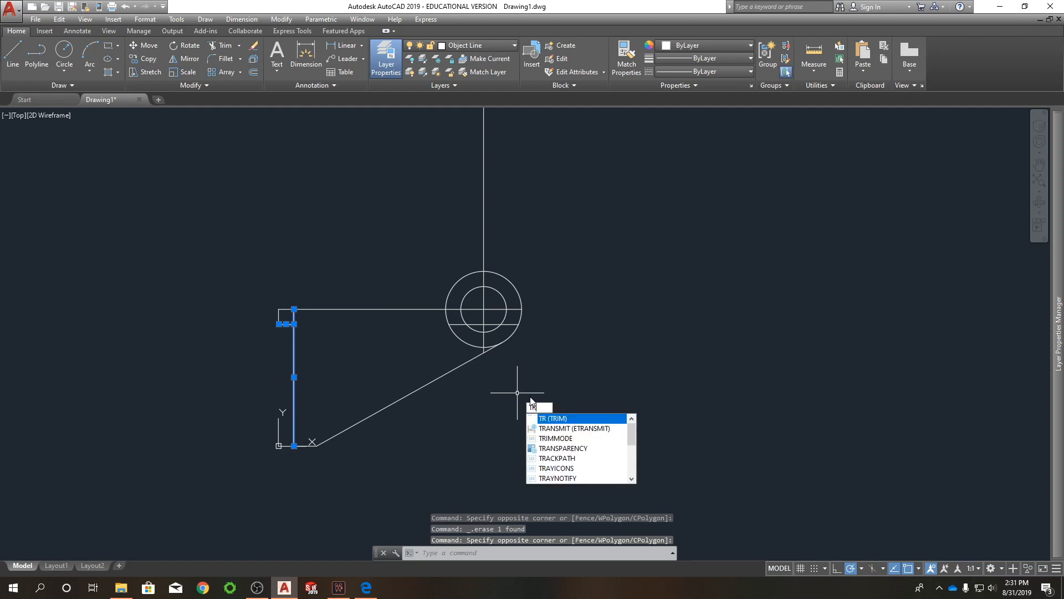
{"action": "key", "text": "Return"}
{"action": "right_click", "coordinate": [309, 255]}
{"action": "left_click", "coordinate": [335, 265]}
{"action": "scroll", "coordinate": [488, 306], "scroll_direction": "up", "scroll_amount": 2}
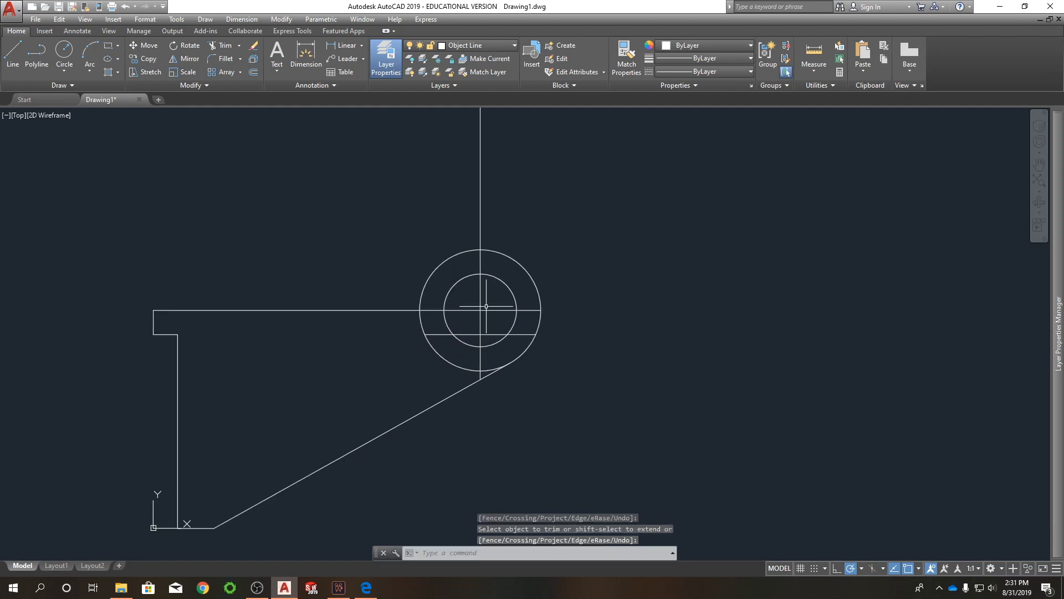
{"action": "left_click", "coordinate": [487, 340]}
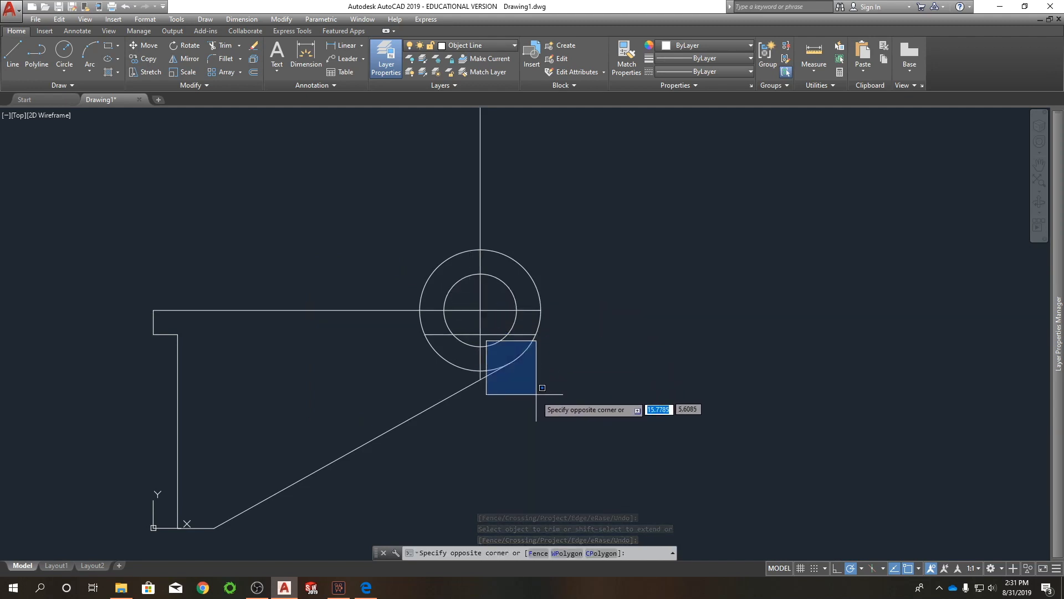
{"action": "left_click", "coordinate": [612, 426]}
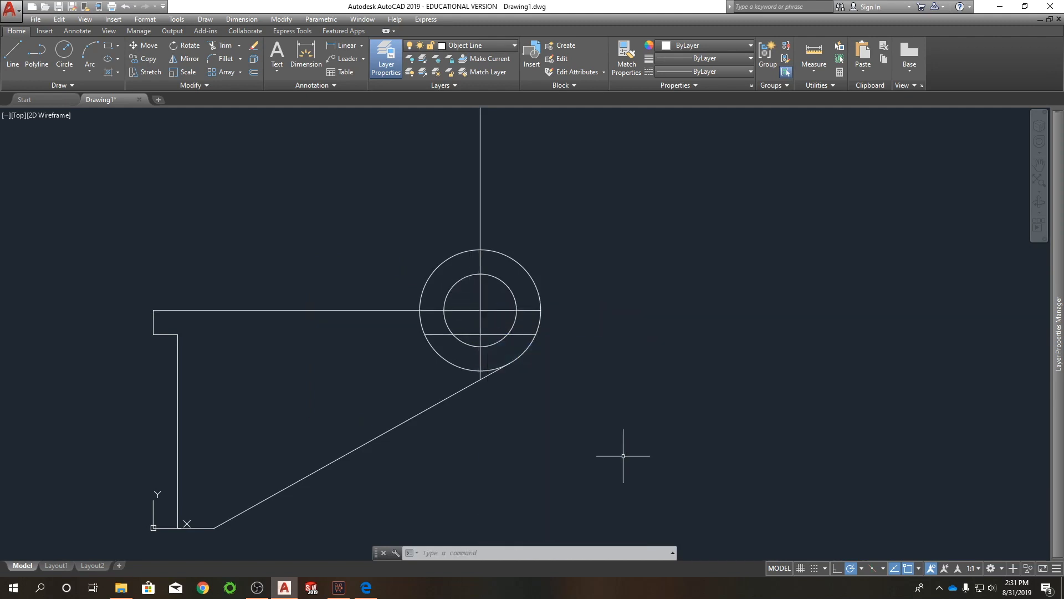
{"action": "left_click", "coordinate": [396, 201]}
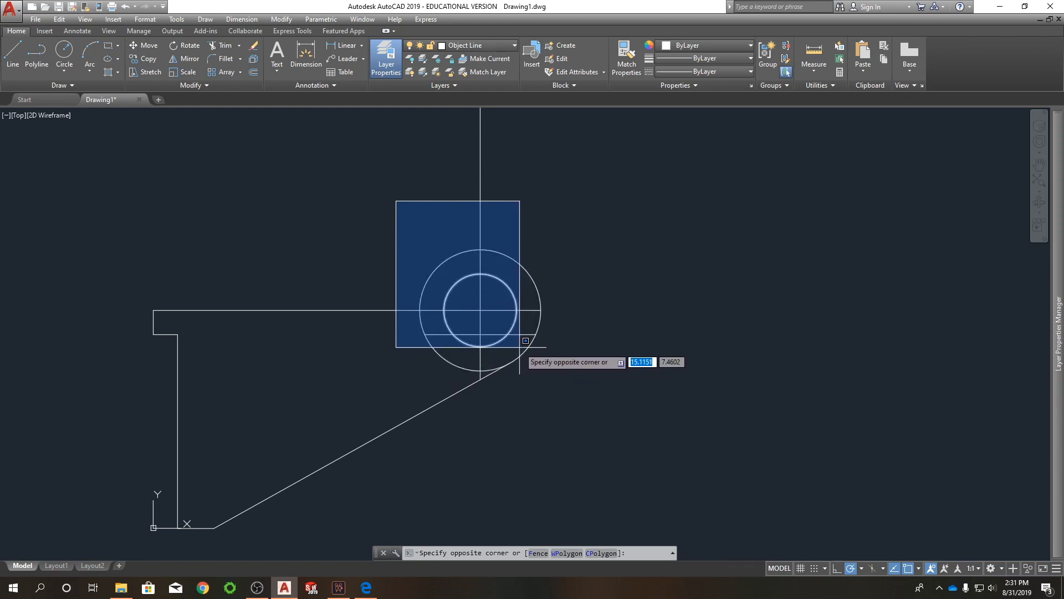
{"action": "right_click", "coordinate": [560, 200]}
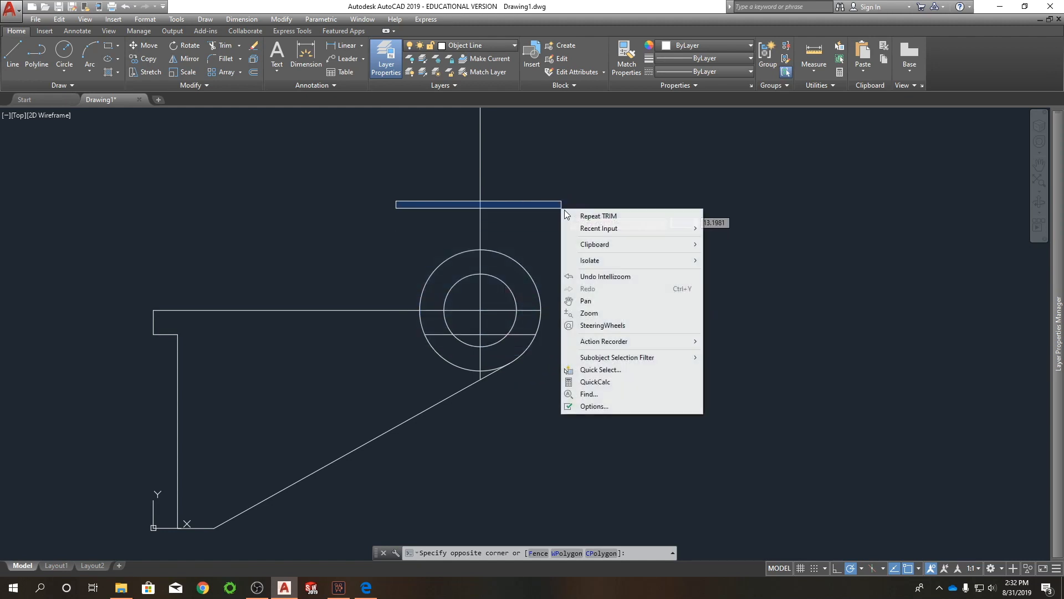
{"action": "left_click", "coordinate": [588, 215]}
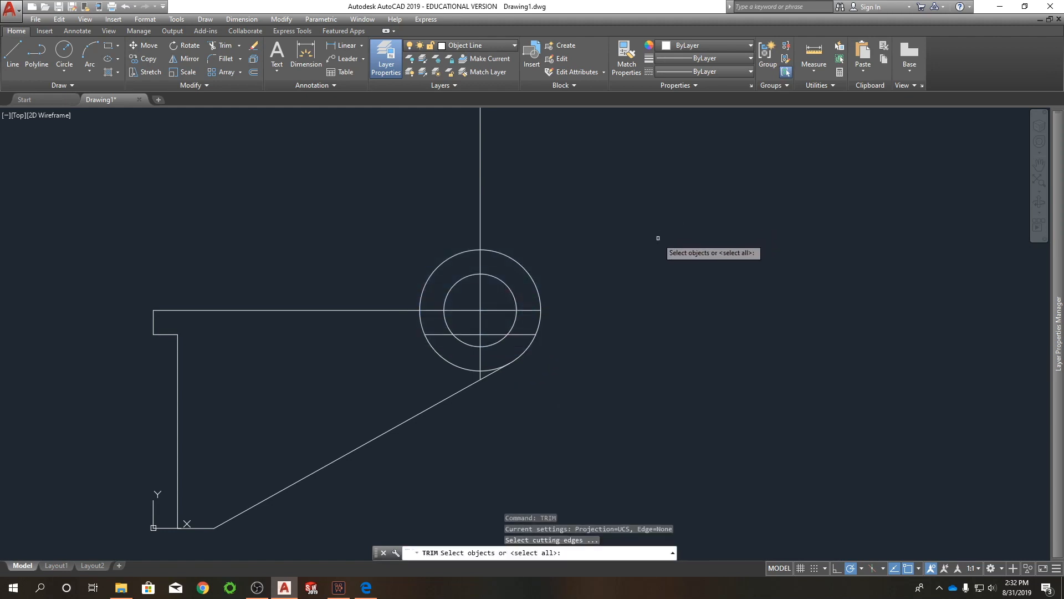
{"action": "mouse_move", "coordinate": [653, 245]}
{"action": "left_mouse_down"}
{"action": "mouse_move", "coordinate": [638, 245]}
{"action": "mouse_move", "coordinate": [628, 197]}
{"action": "mouse_move", "coordinate": [683, 270]}
{"action": "mouse_move", "coordinate": [613, 301]}
{"action": "mouse_move", "coordinate": [759, 269]}
{"action": "mouse_move", "coordinate": [541, 408]}
{"action": "mouse_move", "coordinate": [775, 279]}
{"action": "left_mouse_up"}
{"action": "mouse_move", "coordinate": [643, 203]}
{"action": "left_mouse_down"}
{"action": "mouse_move", "coordinate": [741, 278]}
{"action": "mouse_move", "coordinate": [630, 238]}
{"action": "left_mouse_up"}
{"action": "left_click", "coordinate": [637, 194]}
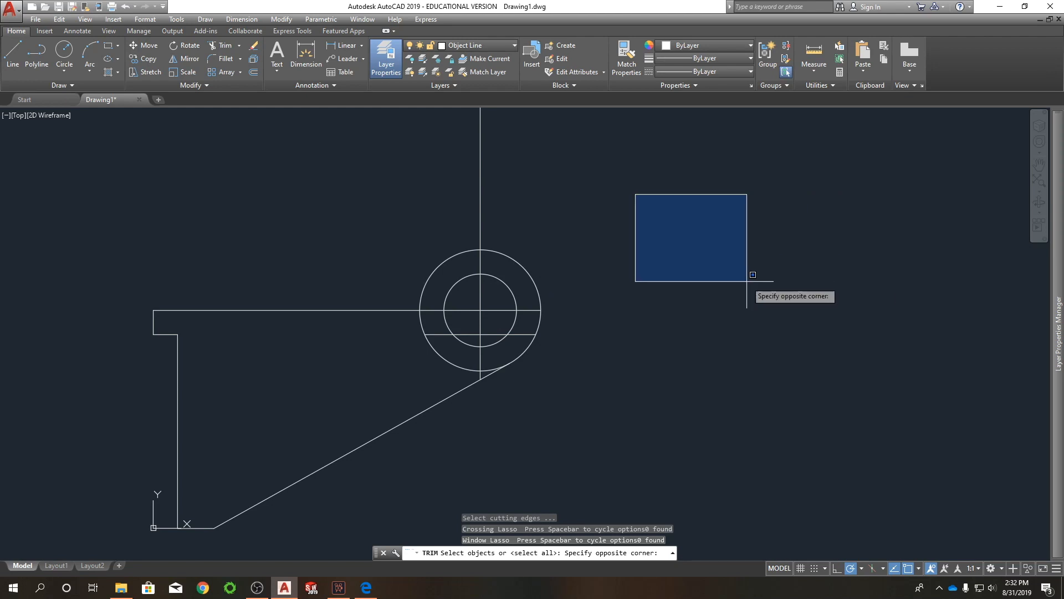
{"action": "left_click", "coordinate": [730, 311]}
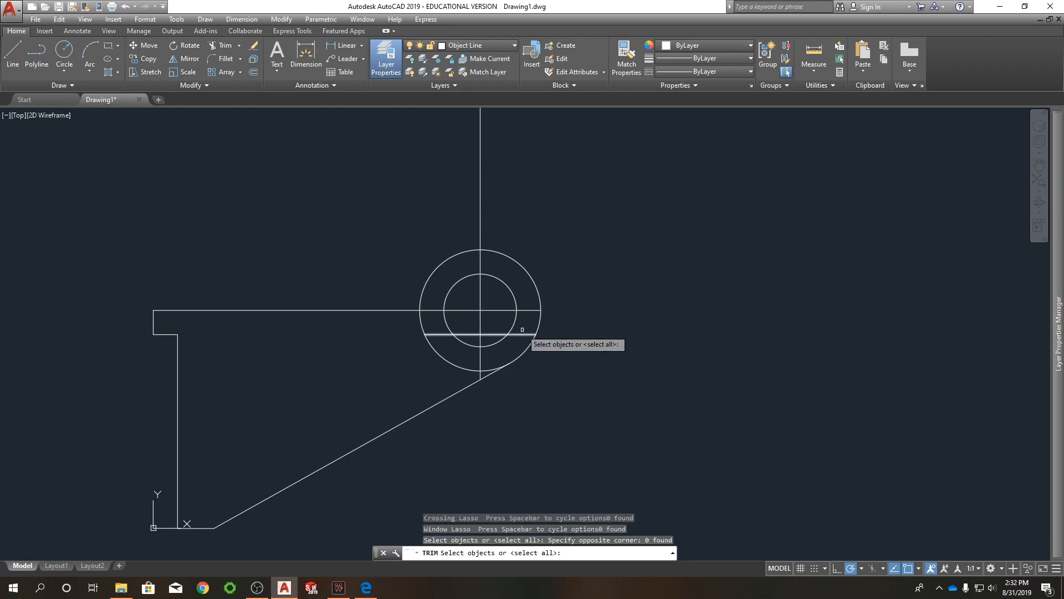
{"action": "key", "text": "Return"}
{"action": "right_click", "coordinate": [697, 300]}
{"action": "left_click", "coordinate": [704, 308]}
{"action": "left_click", "coordinate": [490, 341]}
{"action": "left_click", "coordinate": [472, 302]}
{"action": "key", "text": "Escape"}
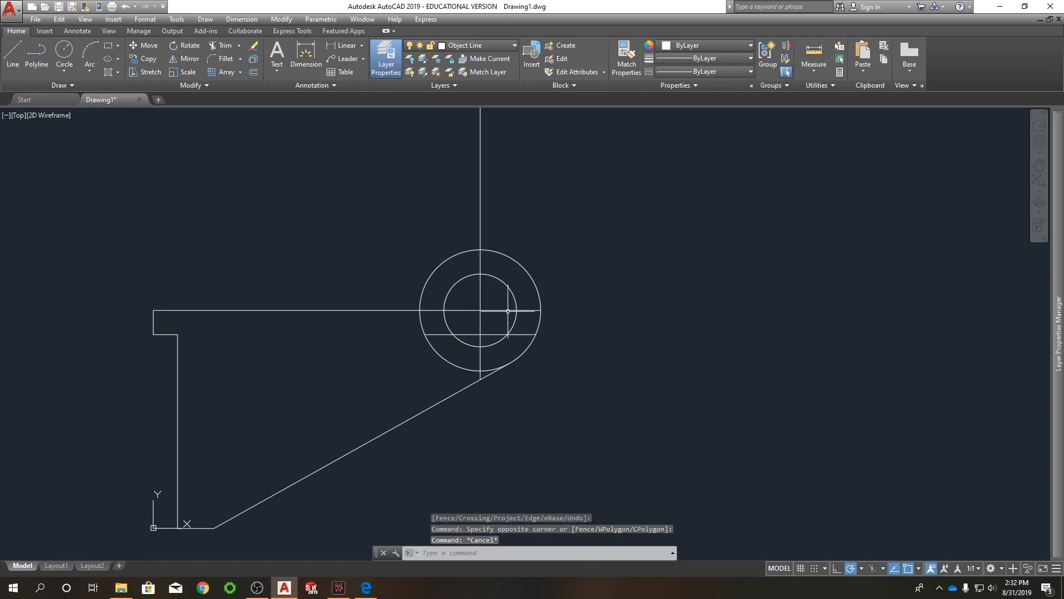
Step: Trim the top horizontal line inside the larger circle, using that circle as the cutting edge
{"action": "left_click", "coordinate": [420, 311]}
{"action": "left_click", "coordinate": [408, 323]}
{"action": "type", "text": "tr"}
{"action": "key", "text": "Return"}
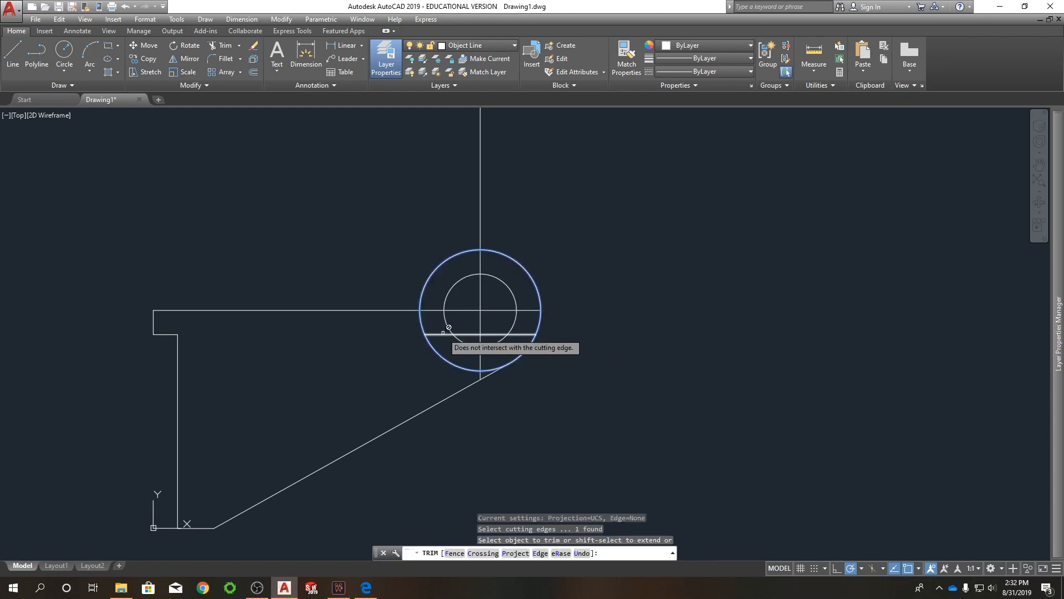
{"action": "right_click", "coordinate": [707, 230]}
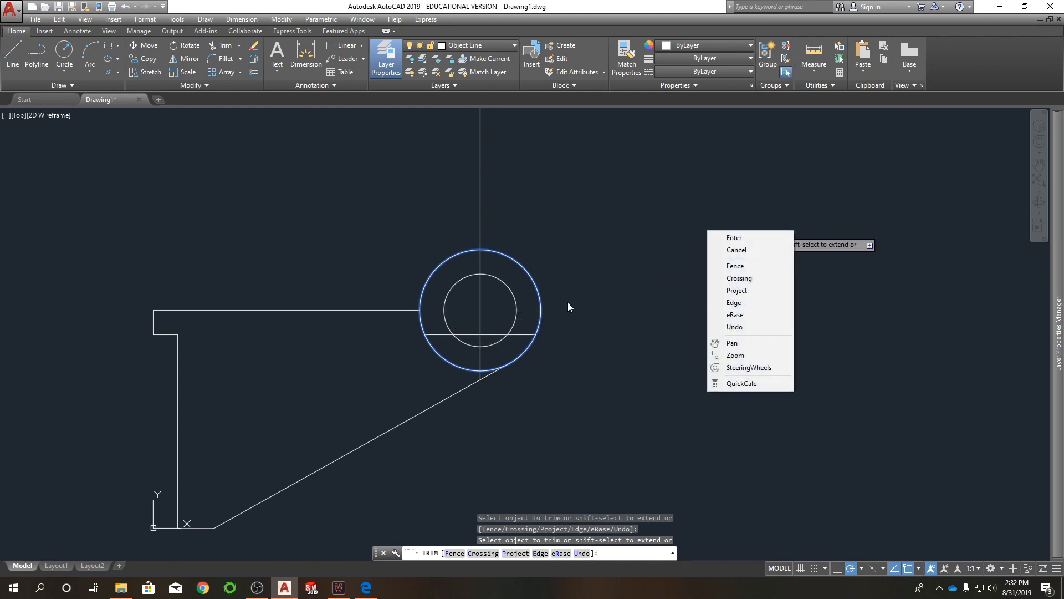
{"action": "left_click", "coordinate": [740, 237]}
Step: Erase the lower horizontal line inside the larger circle and the vertical line through the circles' centre
{"action": "left_click", "coordinate": [486, 339]}
{"action": "left_click", "coordinate": [482, 324]}
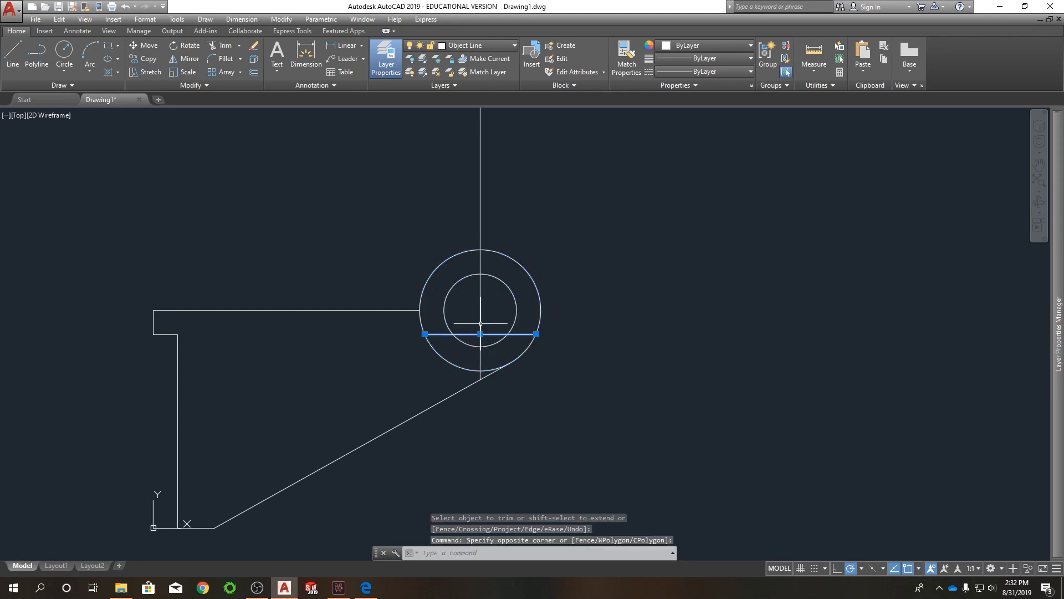
{"action": "left_click", "coordinate": [486, 337]}
{"action": "left_click", "coordinate": [474, 314]}
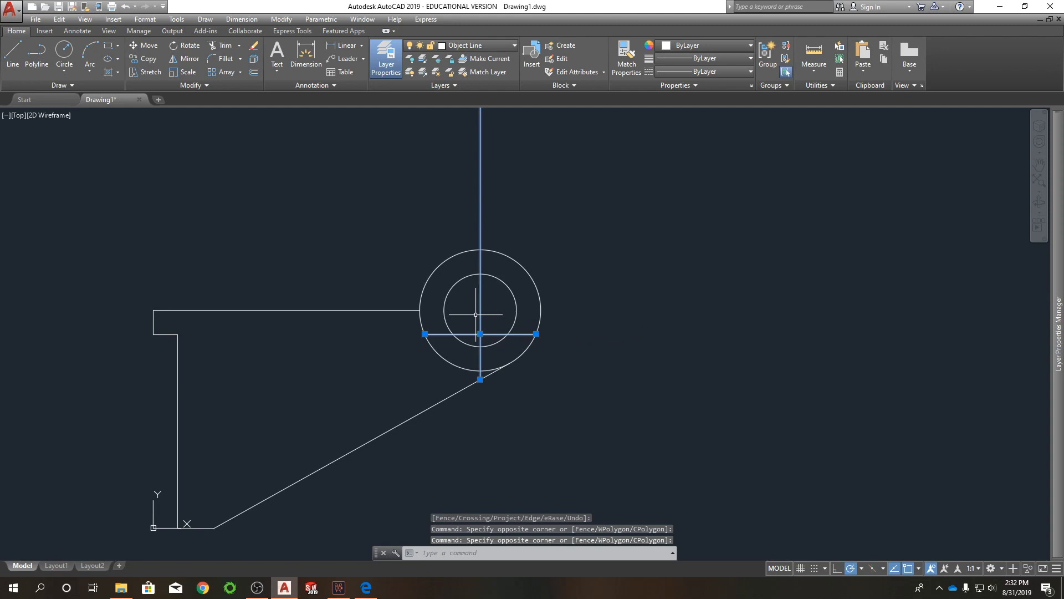
{"action": "key", "text": "Delete"}
Step: Trim the larger circle's arc between the top horizontal line and the tangent line, using those two lines as cutting edges
{"action": "left_click", "coordinate": [452, 435]}
{"action": "left_click", "coordinate": [352, 385]}
{"action": "left_click", "coordinate": [321, 358]}
{"action": "left_click", "coordinate": [281, 284]}
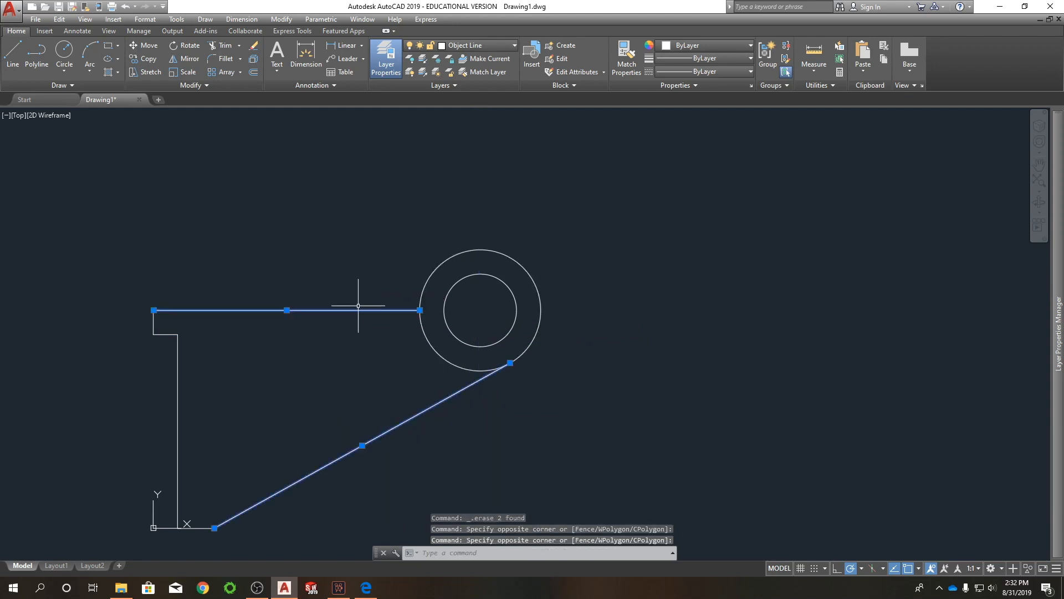
{"action": "key", "text": "Return"}
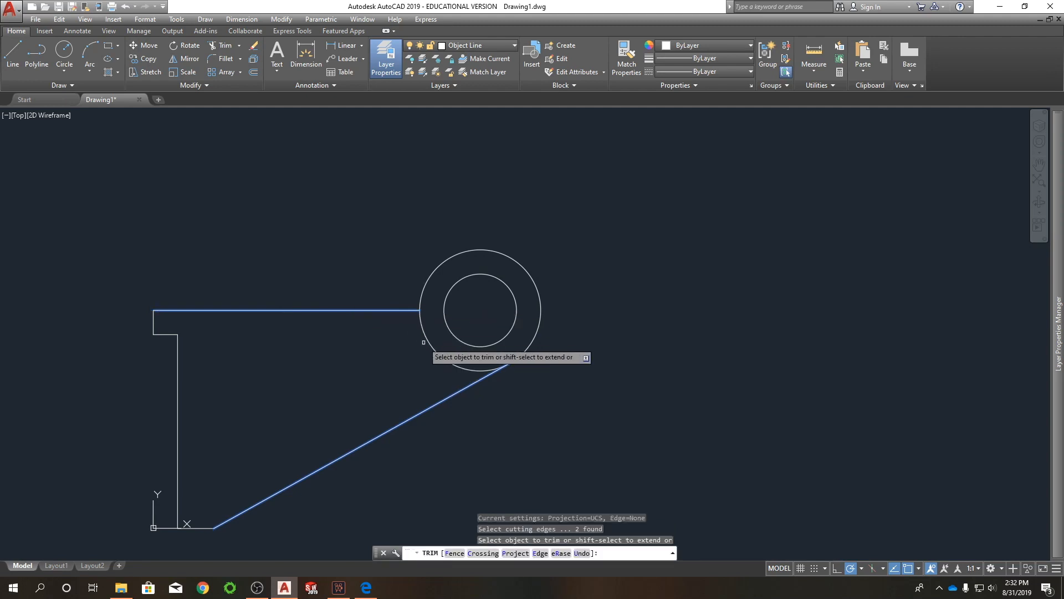
{"action": "right_click", "coordinate": [589, 250]}
{"action": "left_click", "coordinate": [635, 257]}
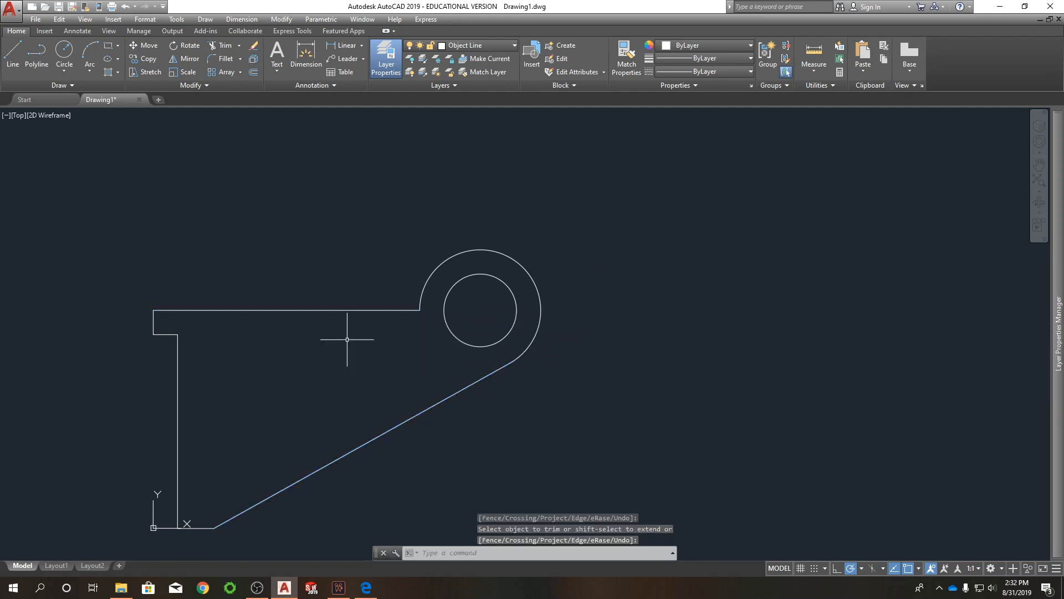
Step: Switch to Layout1 and set its viewport's scale to 1:1
{"action": "scroll", "coordinate": [397, 310], "scroll_direction": "down", "scroll_amount": 1}
{"action": "scroll", "coordinate": [343, 317], "scroll_direction": "up", "scroll_amount": 1}
{"action": "mouse_move", "coordinate": [342, 341]}
{"action": "middle_mouse_down"}
{"action": "mouse_move", "coordinate": [532, 260]}
{"action": "mouse_move", "coordinate": [359, 321]}
{"action": "middle_mouse_up"}
{"action": "middle_click_drag", "start_coordinate": [424, 293], "coordinate": [487, 301]}
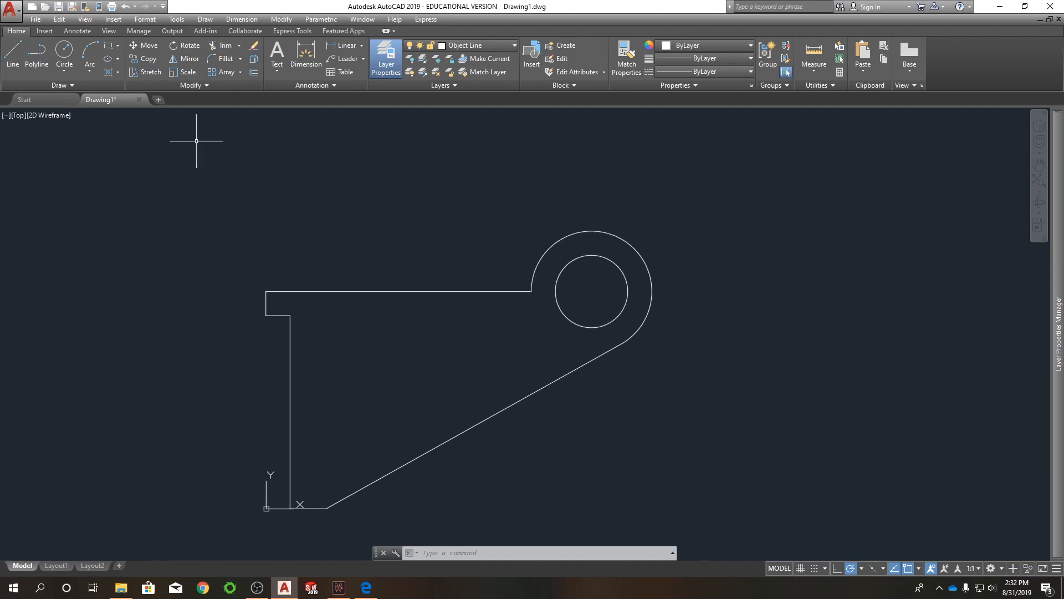
{"action": "left_click", "coordinate": [57, 564]}
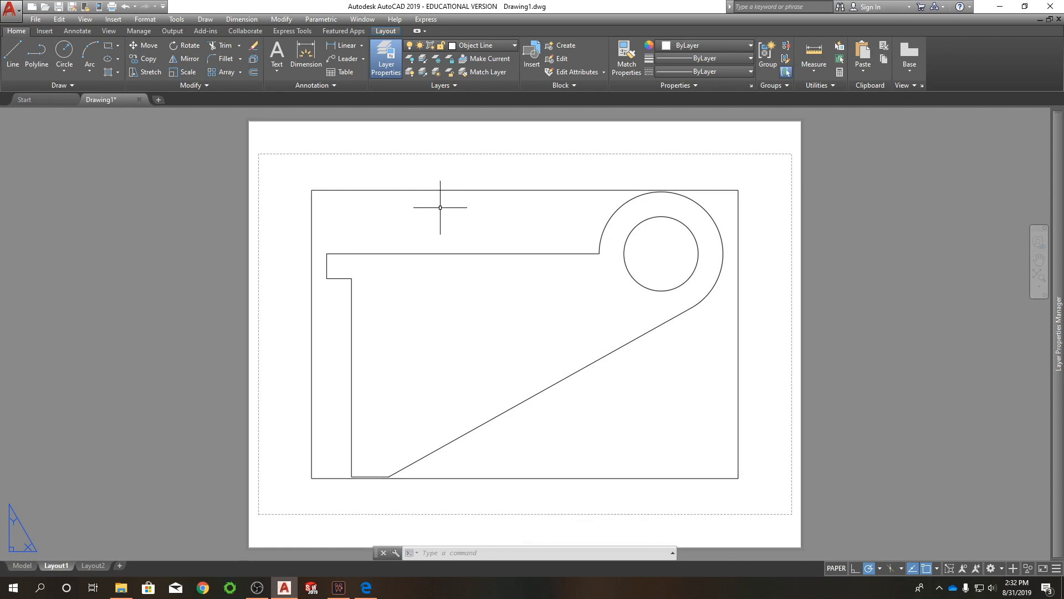
{"action": "left_click", "coordinate": [460, 190]}
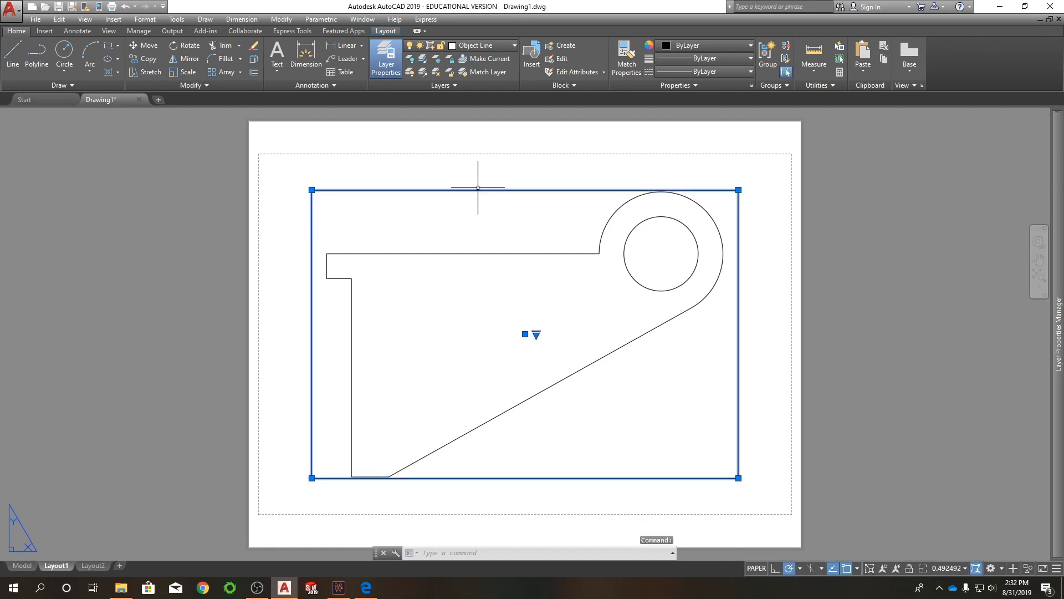
{"action": "left_click", "coordinate": [536, 334]}
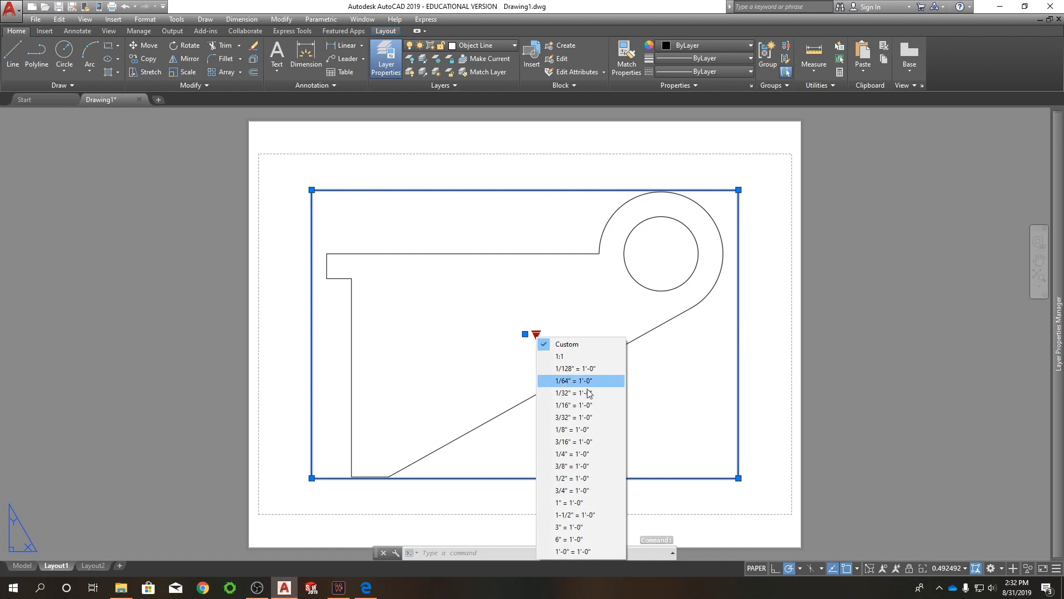
{"action": "left_click", "coordinate": [581, 362]}
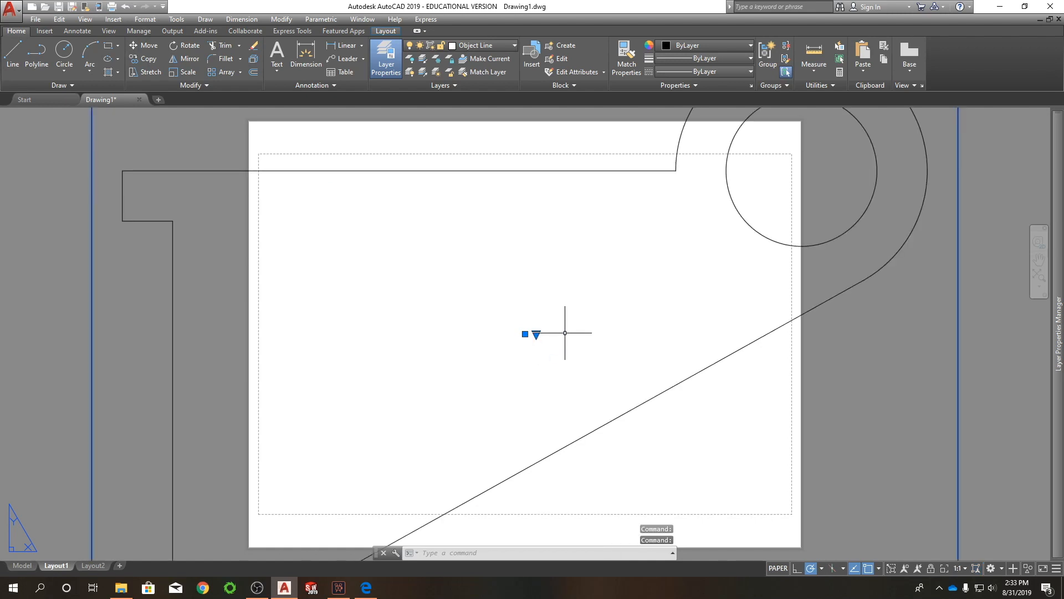
{"action": "scroll", "coordinate": [546, 327], "scroll_direction": "down", "scroll_amount": 4}
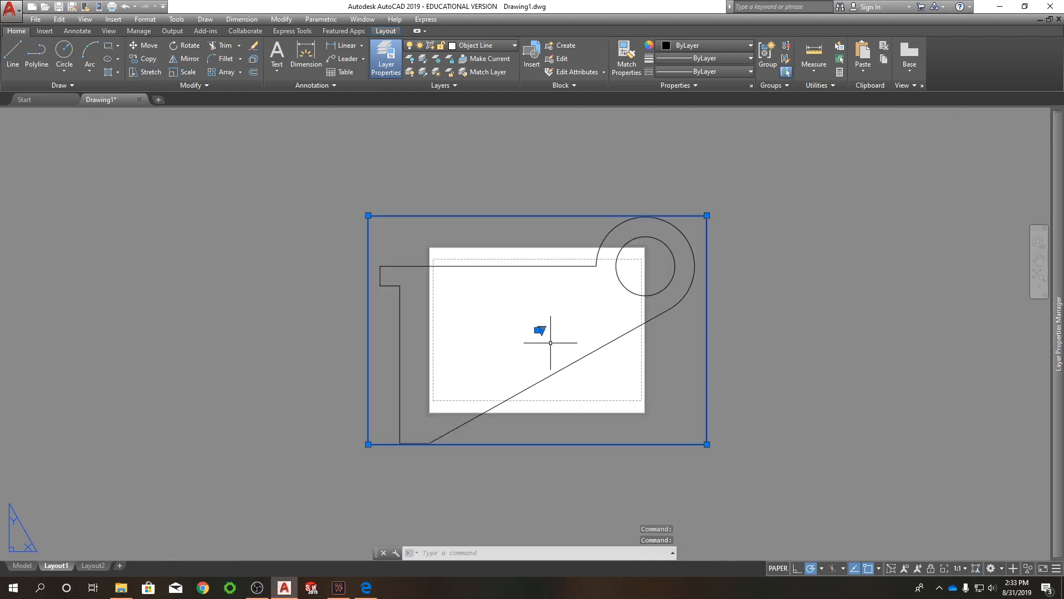
{"action": "left_click", "coordinate": [542, 330]}
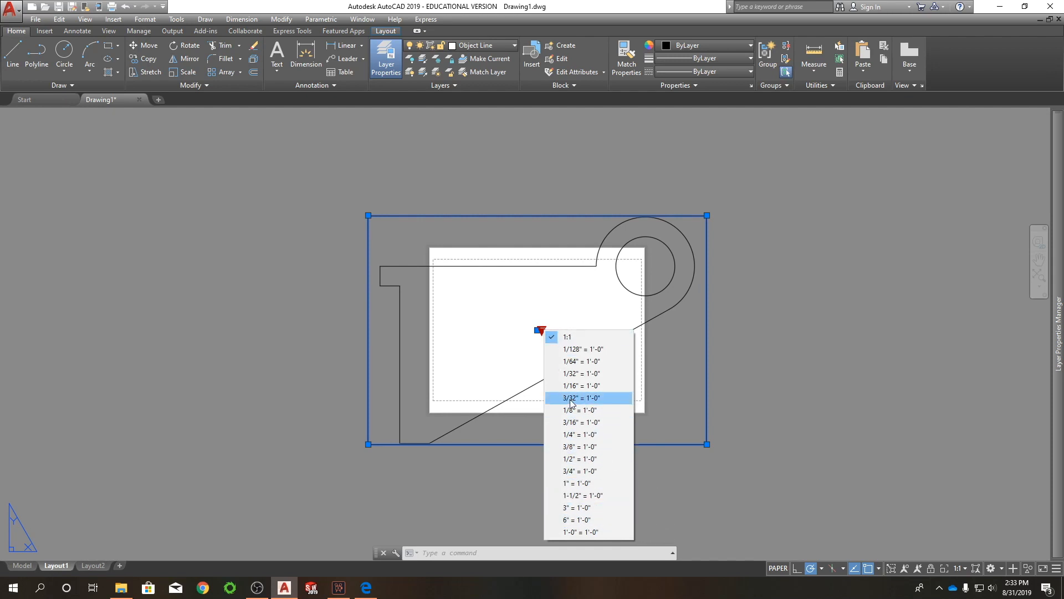
{"action": "left_click", "coordinate": [738, 487]}
{"action": "left_click", "coordinate": [787, 448]}
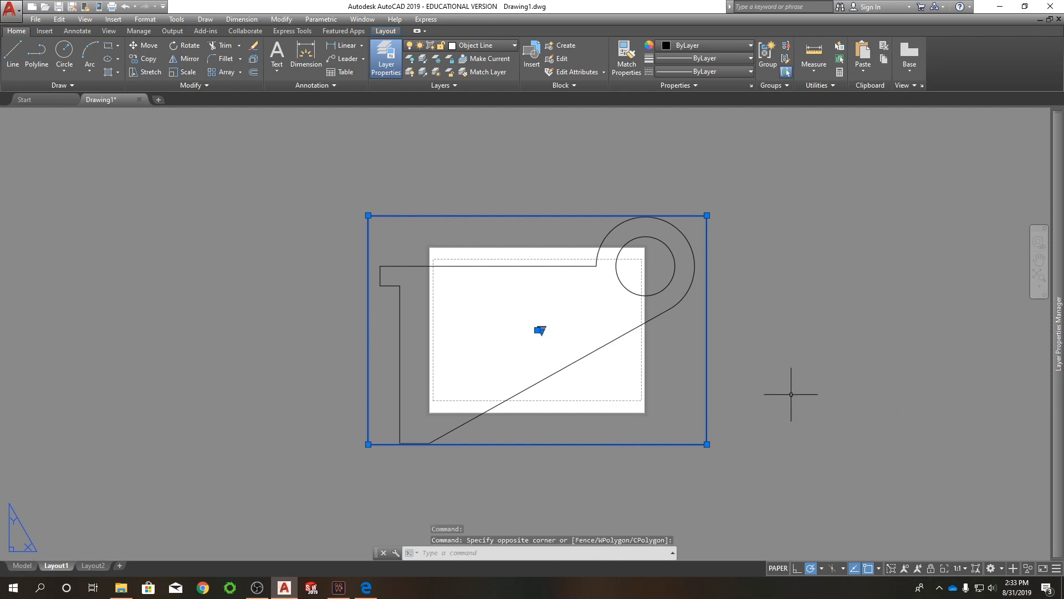
Step: Add a custom drawing scale named 1:2, with 1 paper unit equal to 2 drawing units
{"action": "left_click", "coordinate": [960, 569]}
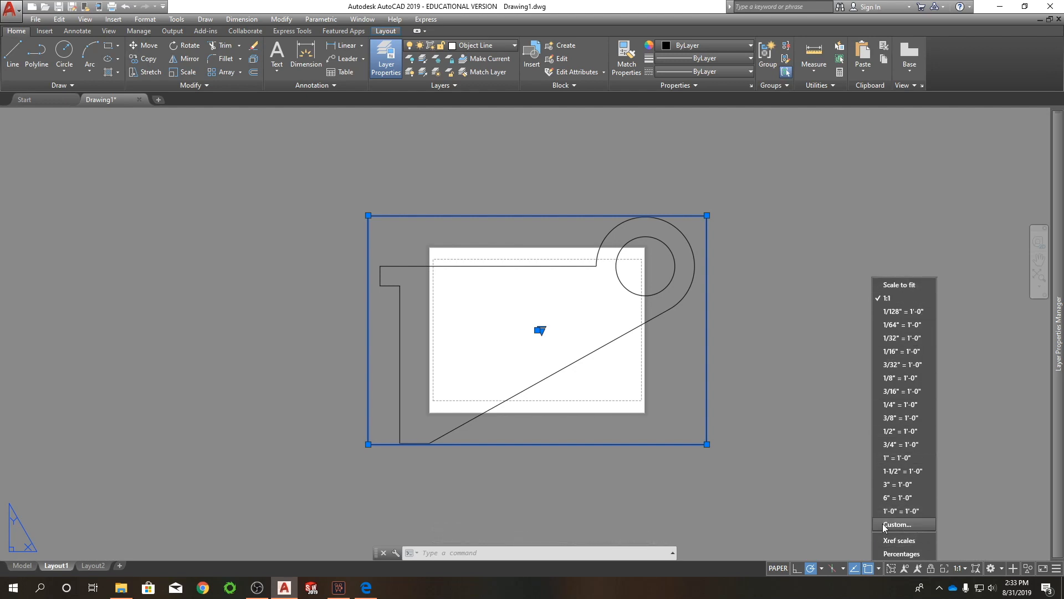
{"action": "left_click", "coordinate": [898, 525]}
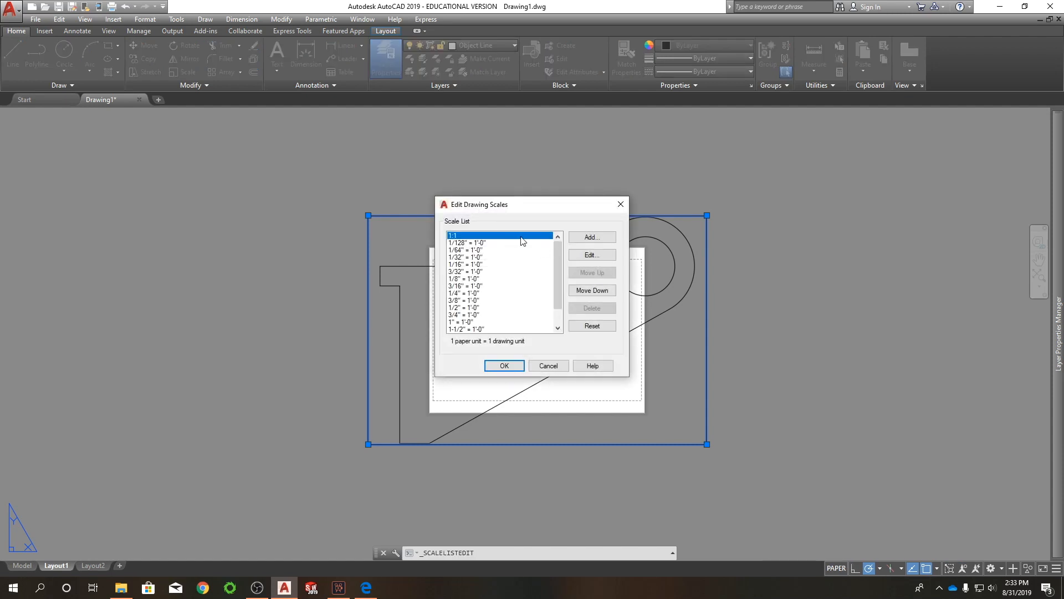
{"action": "left_click", "coordinate": [590, 238]}
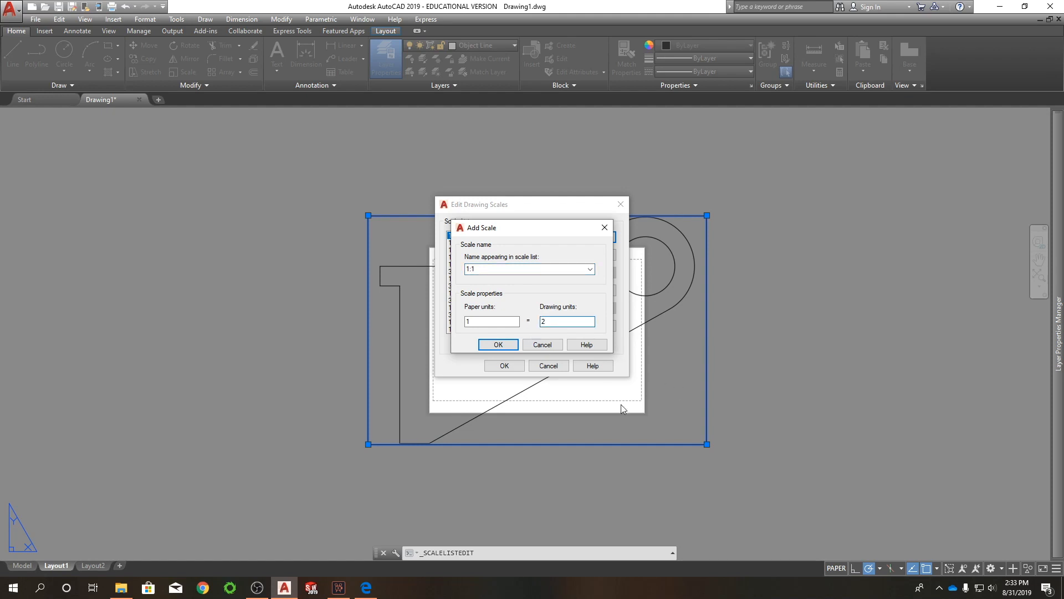
{"action": "left_click", "coordinate": [497, 346]}
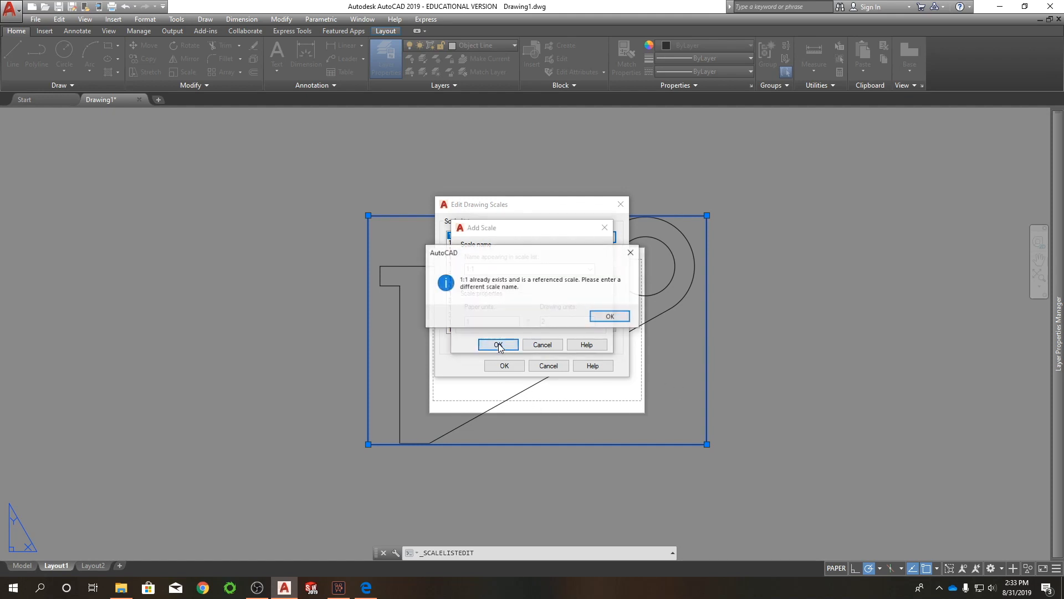
{"action": "left_click", "coordinate": [610, 317]}
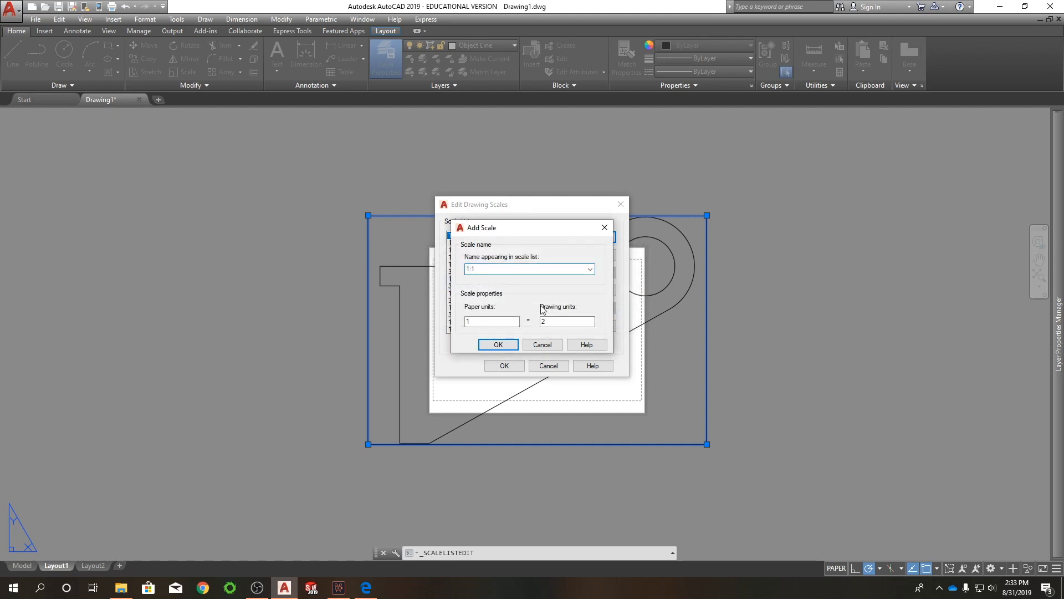
{"action": "left_click", "coordinate": [493, 345]}
{"action": "left_click", "coordinate": [498, 365]}
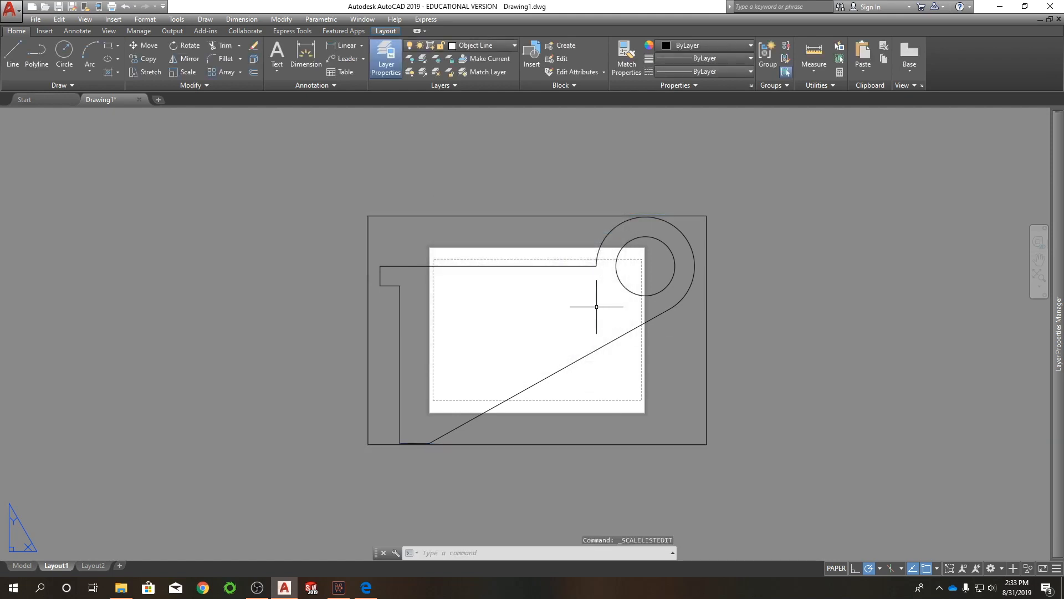
Step: Set the Layout1 viewport's scale to 1:2
{"action": "left_click", "coordinate": [557, 220]}
{"action": "left_click", "coordinate": [527, 315]}
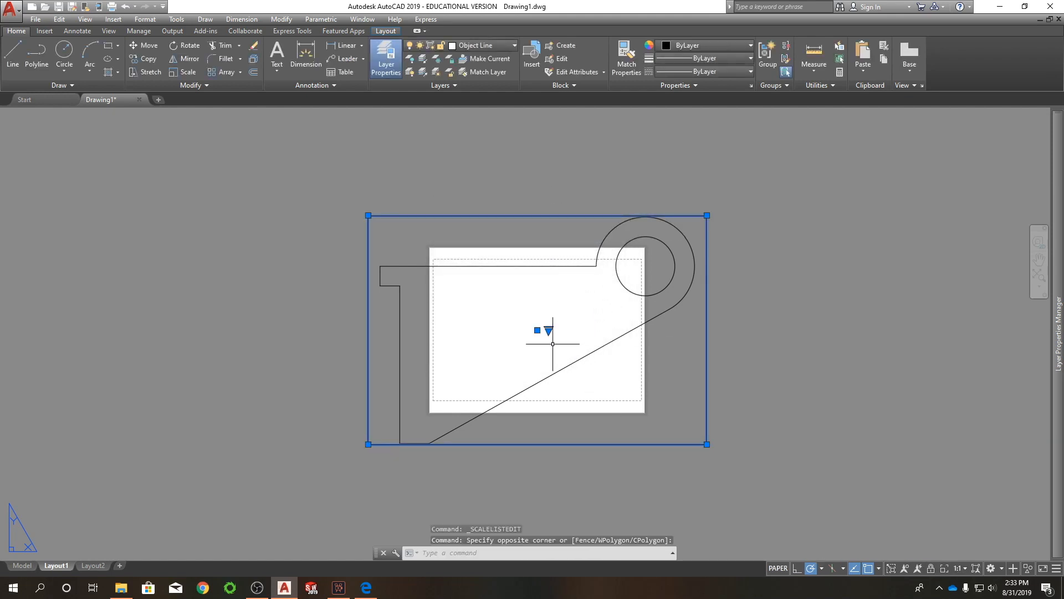
{"action": "left_click", "coordinate": [548, 331]}
{"action": "left_click", "coordinate": [581, 350]}
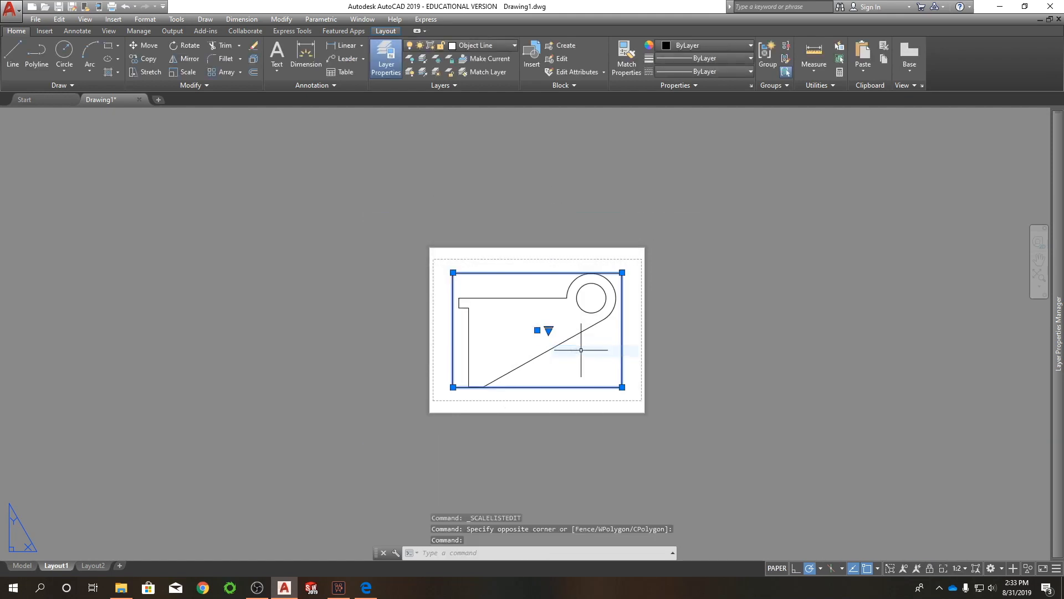
{"action": "scroll", "coordinate": [544, 368], "scroll_direction": "up", "scroll_amount": 2}
{"action": "key", "text": "Escape"}
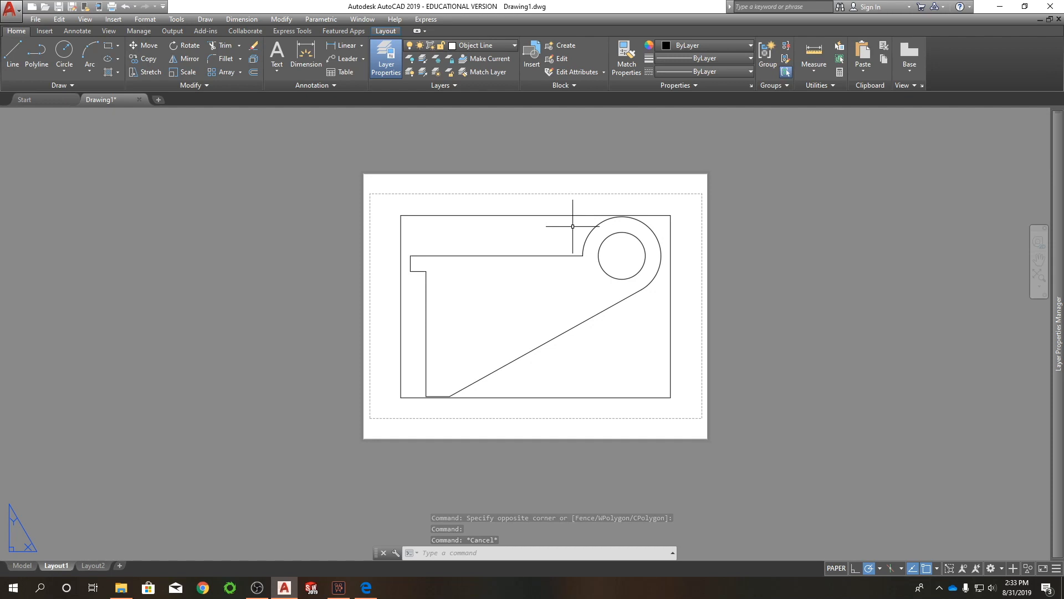
Step: Examine the plot settings for Layout1 and the PDF export options, leaving both without output
{"action": "key", "text": "ctrl+p"}
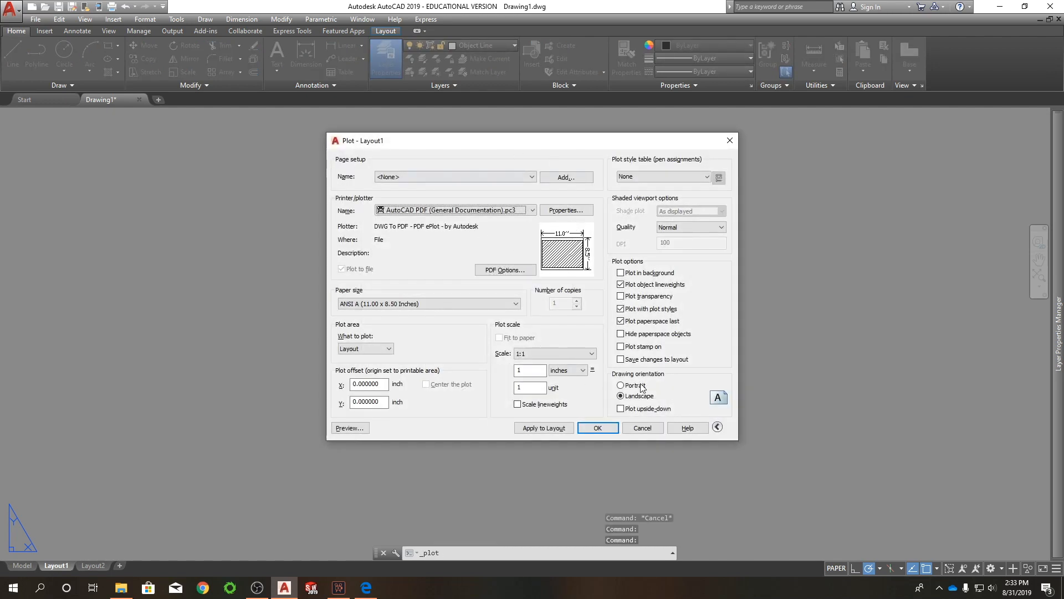
{"action": "left_click", "coordinate": [643, 428]}
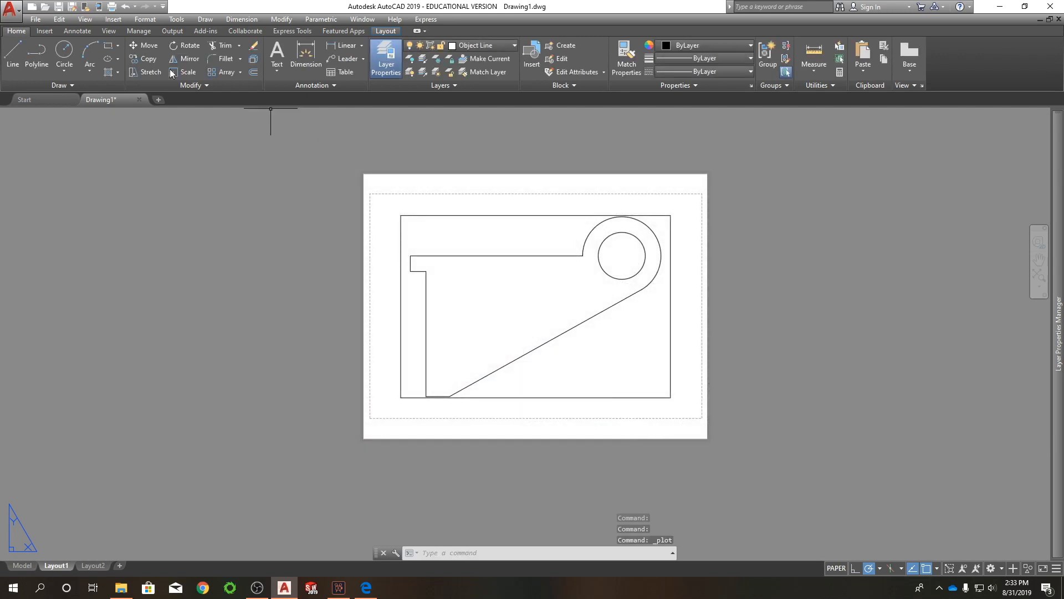
{"action": "left_click", "coordinate": [9, 14]}
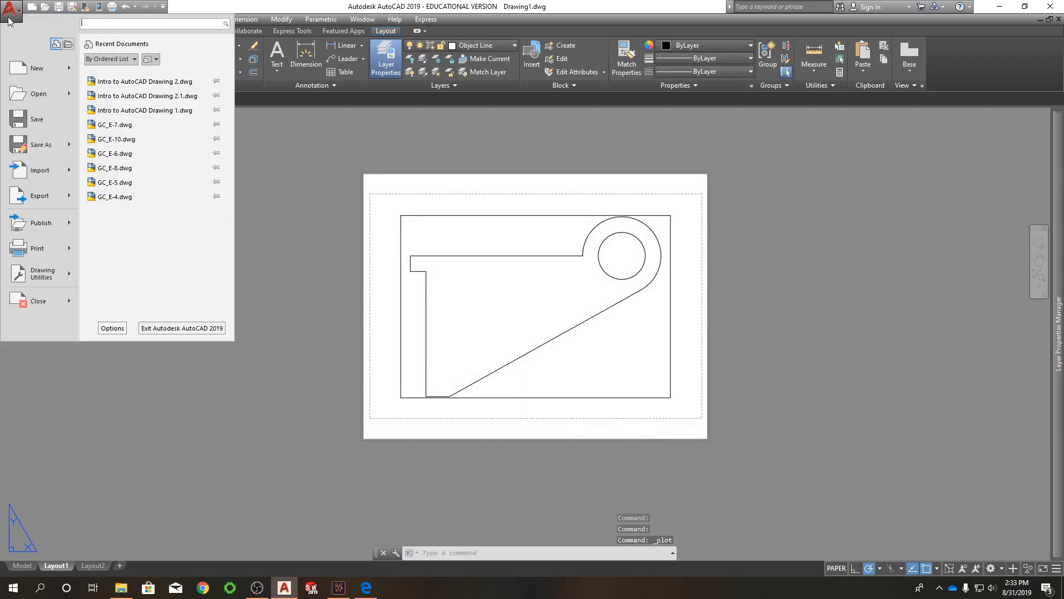
{"action": "mouse_move", "coordinate": [52, 201]}
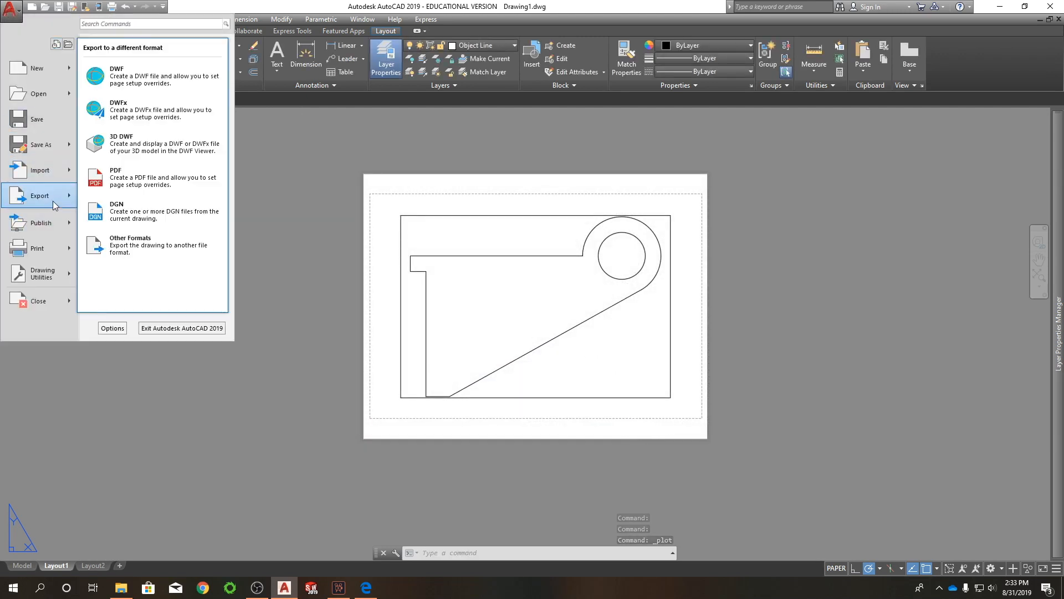
{"action": "left_click", "coordinate": [151, 185]}
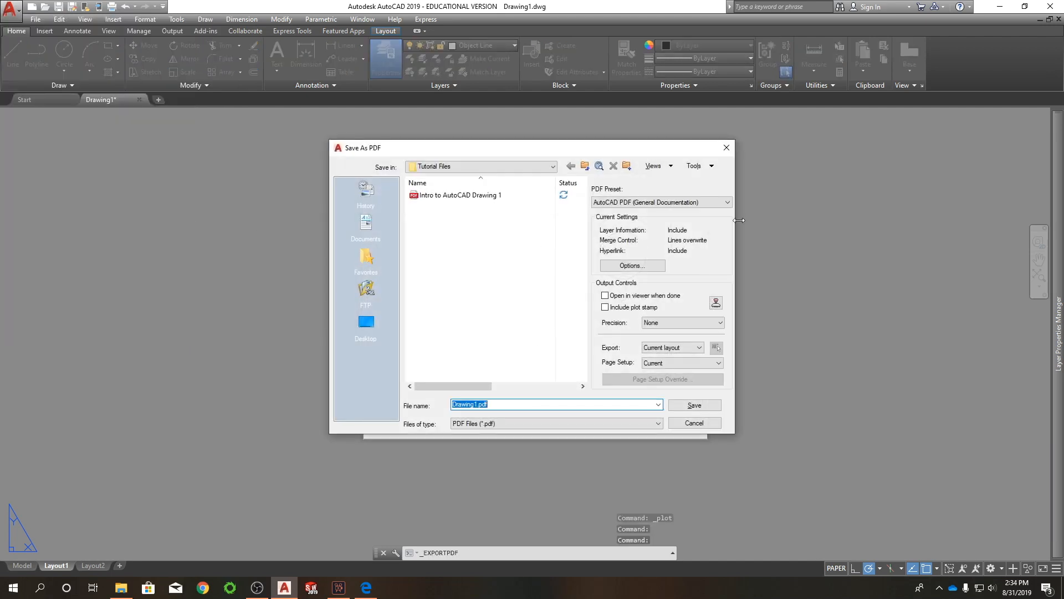
{"action": "left_click", "coordinate": [642, 267]}
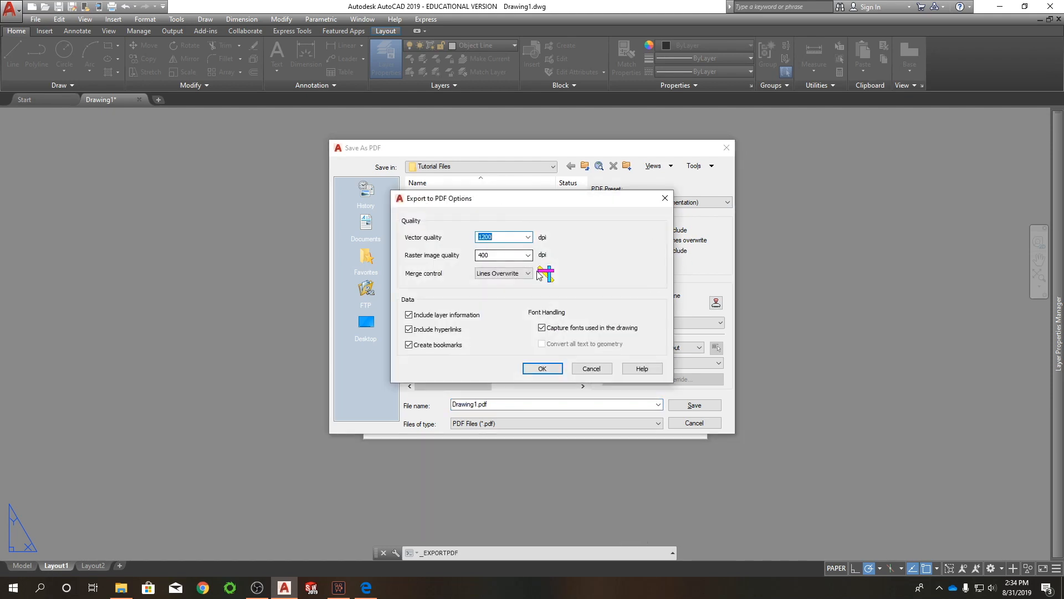
{"action": "left_click", "coordinate": [591, 370]}
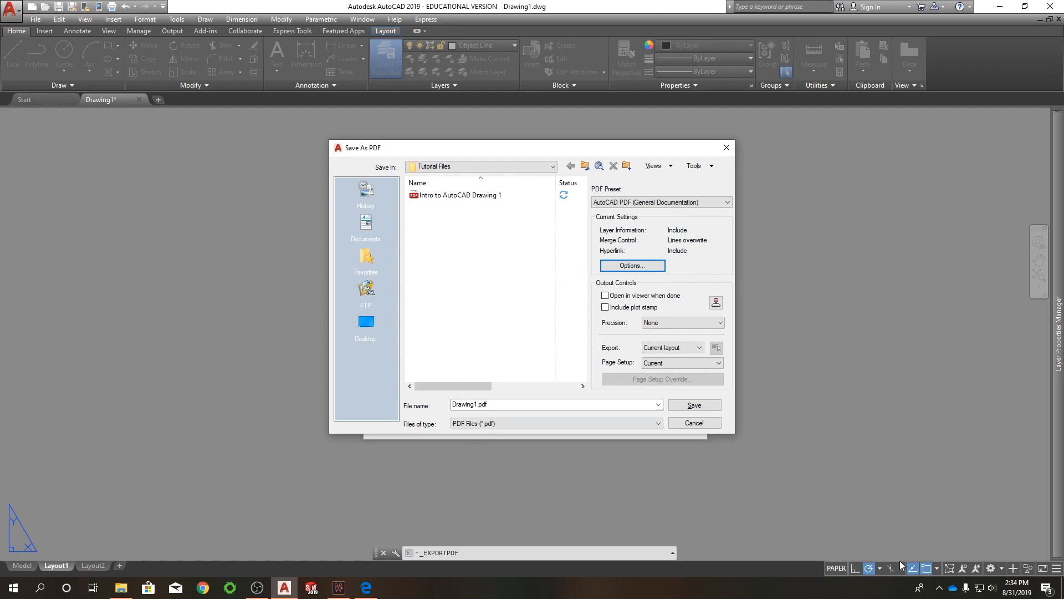
{"action": "left_click", "coordinate": [693, 423]}
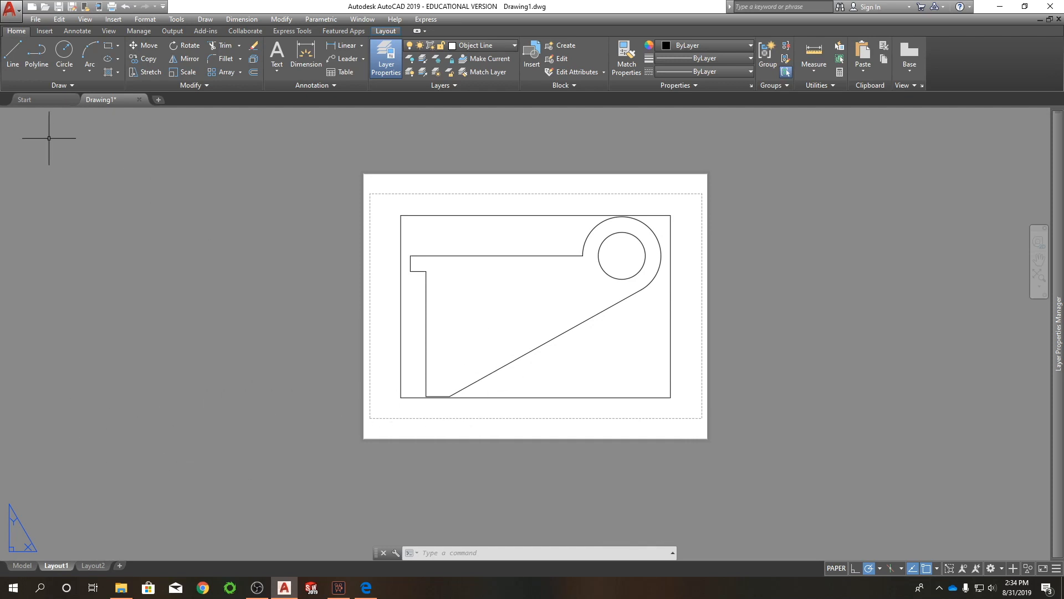
Step: Return to model space and erase the whole bracket profile
{"action": "left_click", "coordinate": [22, 565]}
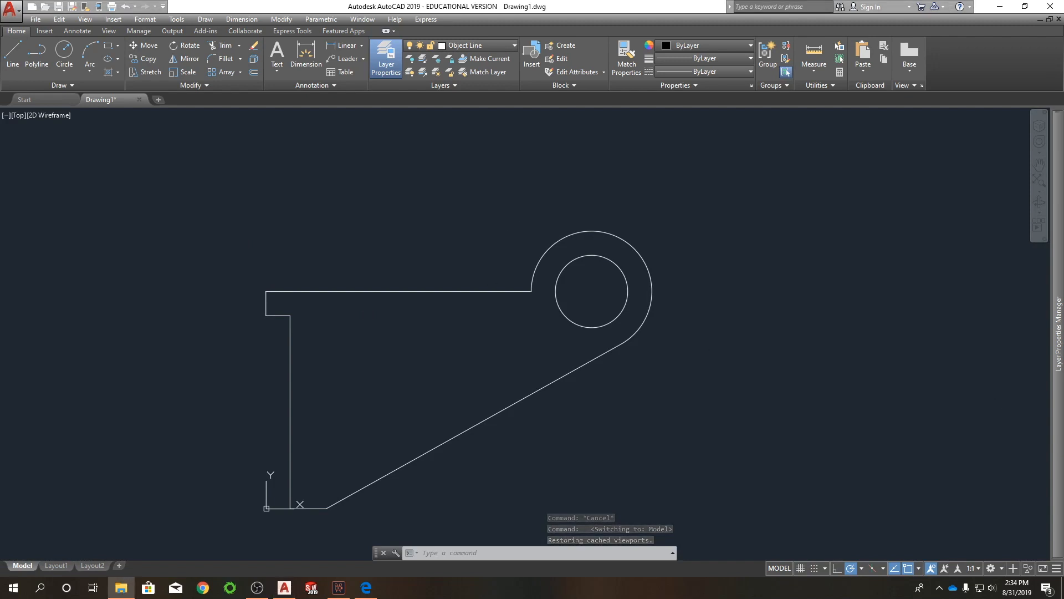
{"action": "scroll", "coordinate": [431, 311], "scroll_direction": "down", "scroll_amount": 2}
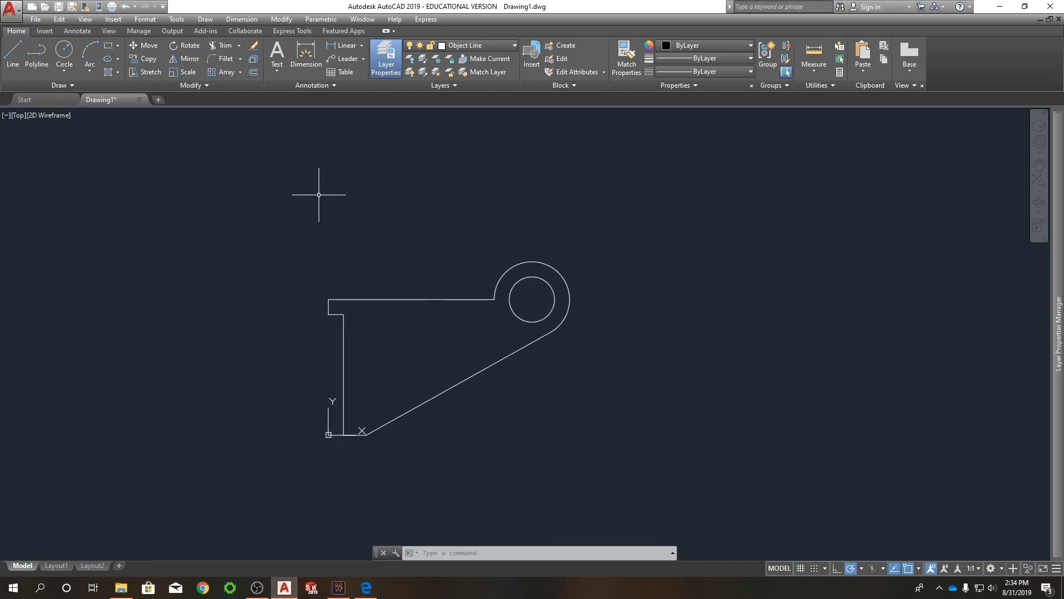
{"action": "left_click", "coordinate": [301, 237]}
{"action": "left_click", "coordinate": [760, 527]}
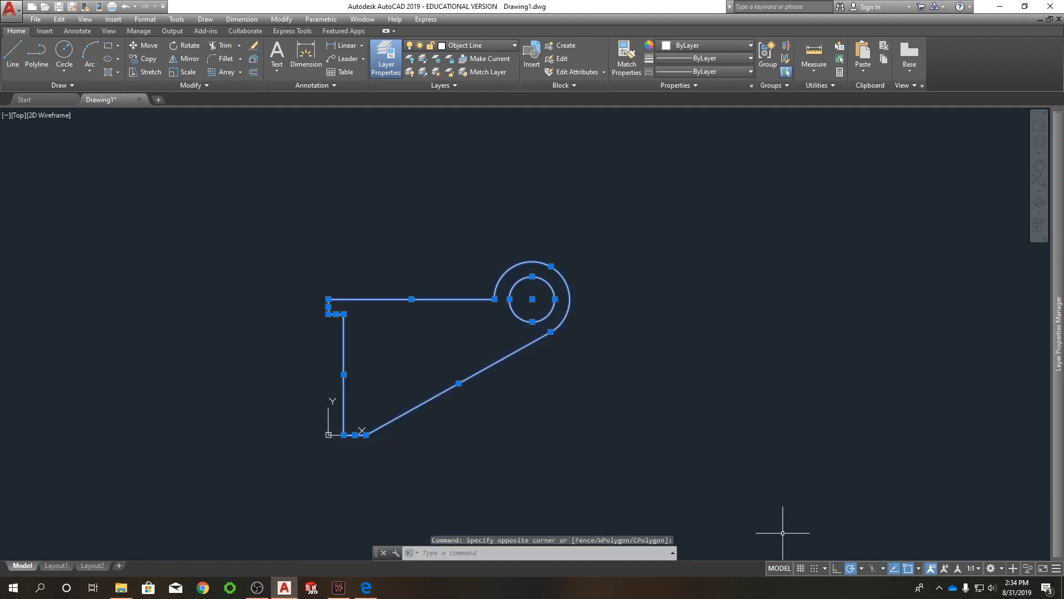
{"action": "key", "text": "Delete"}
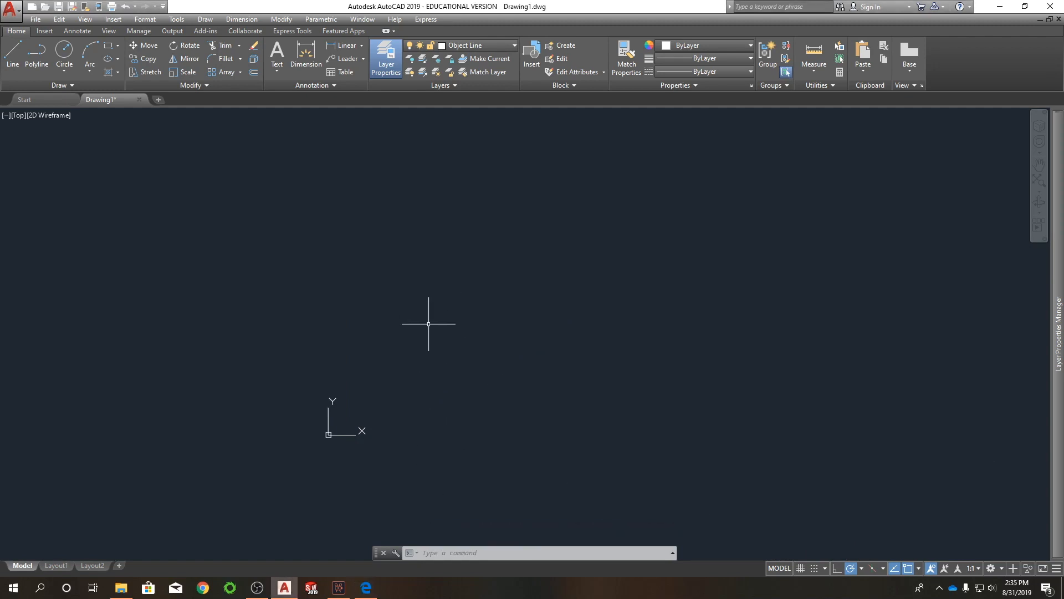
{"action": "left_click_drag", "start_coordinate": [363, 261], "coordinate": [377, 279]}
{"action": "left_click", "coordinate": [387, 289]}
{"action": "left_click", "coordinate": [366, 276]}
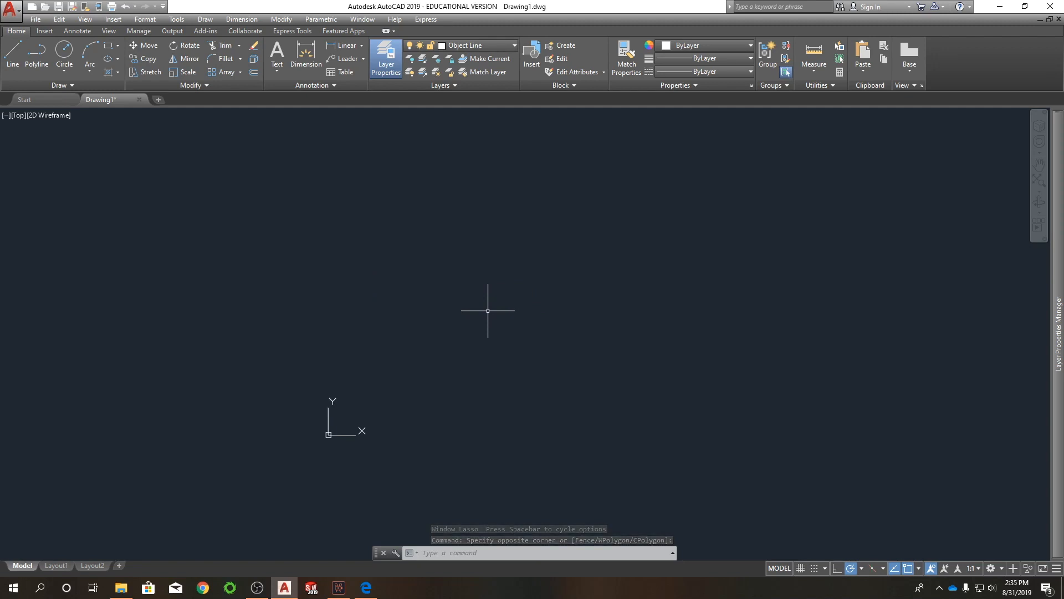
Step: Draw an ellipse centred at 0,0 with a horizontal half-axis of 3.25 and a vertical half-axis of 2.25
{"action": "type", "text": "E"}
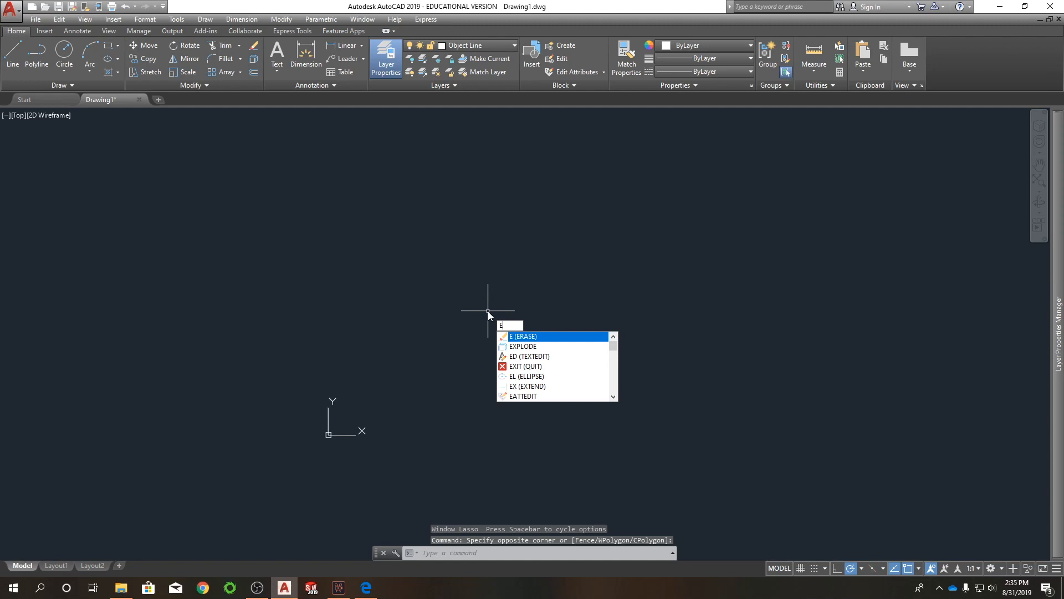
{"action": "type", "text": "L"}
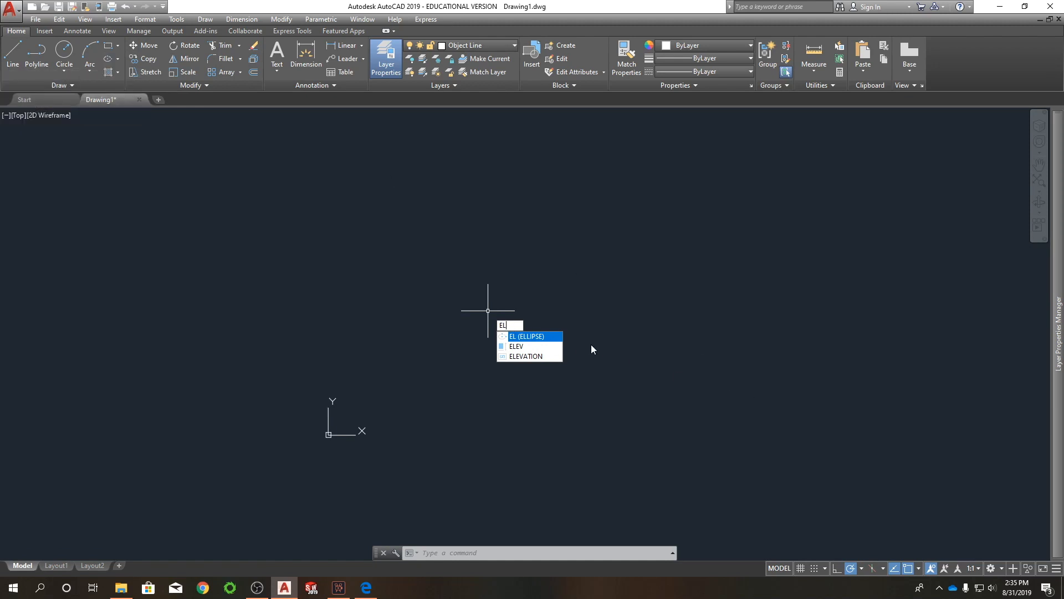
{"action": "key", "text": "Return"}
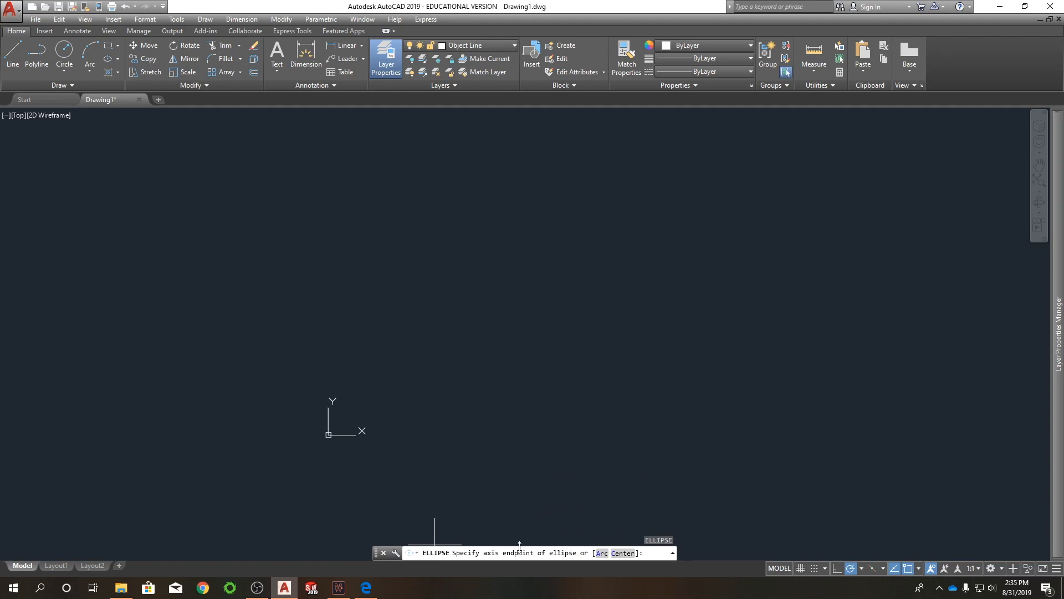
{"action": "left_click", "coordinate": [630, 554]}
{"action": "type", "text": "0"}
{"action": "type", "text": ",0"}
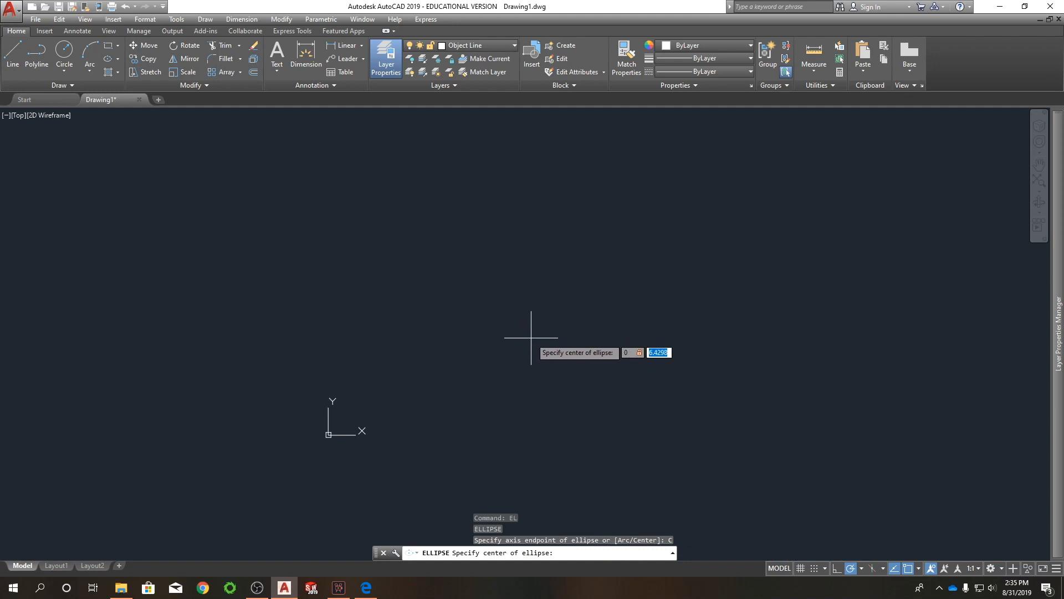
{"action": "type", "text": "+"}
{"action": "key", "text": "Return"}
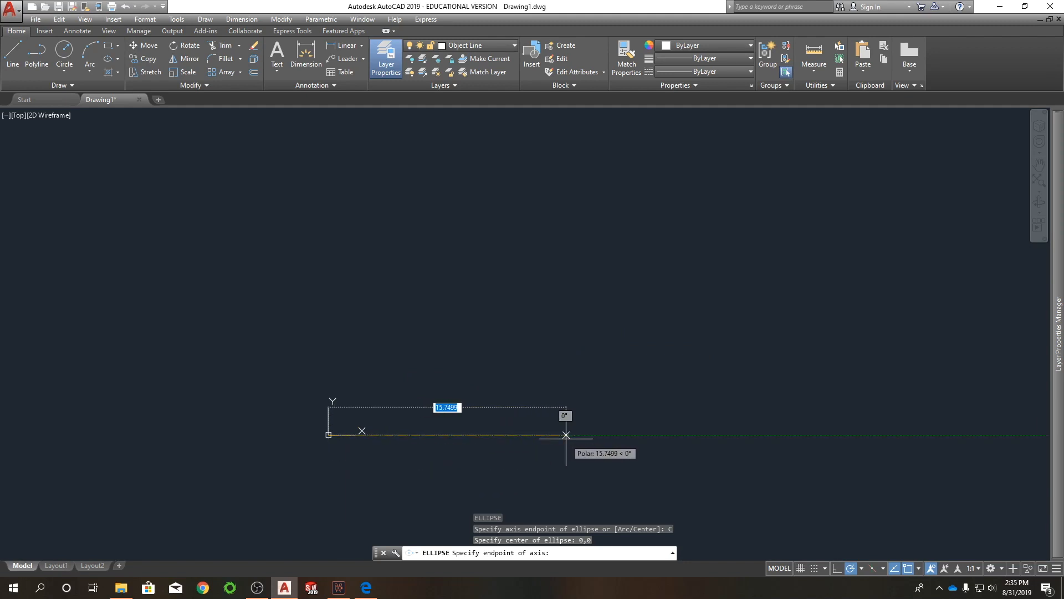
{"action": "type", "text": "3.25"}
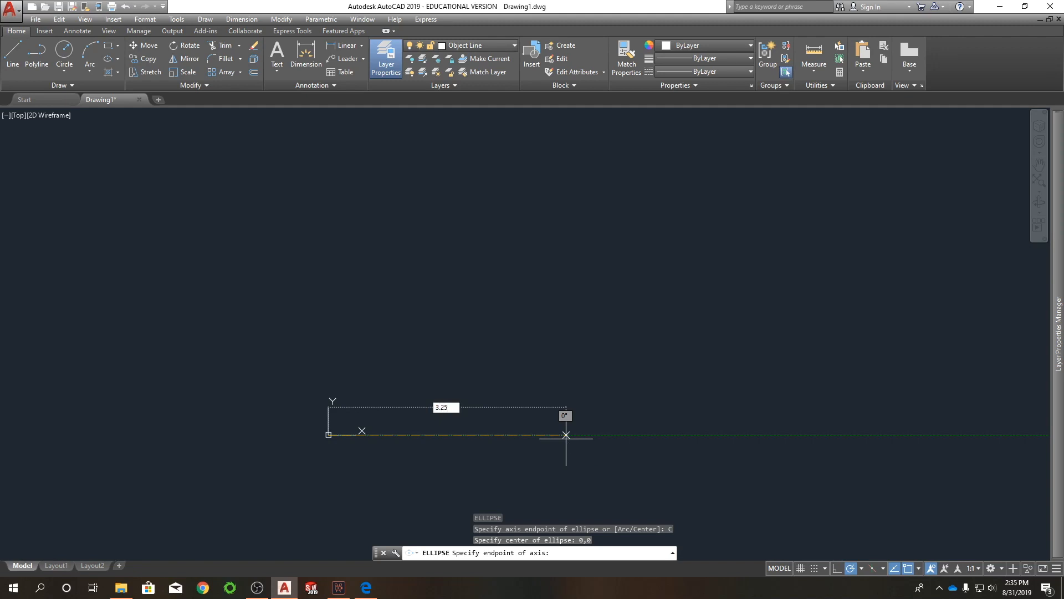
{"action": "key", "text": "Return"}
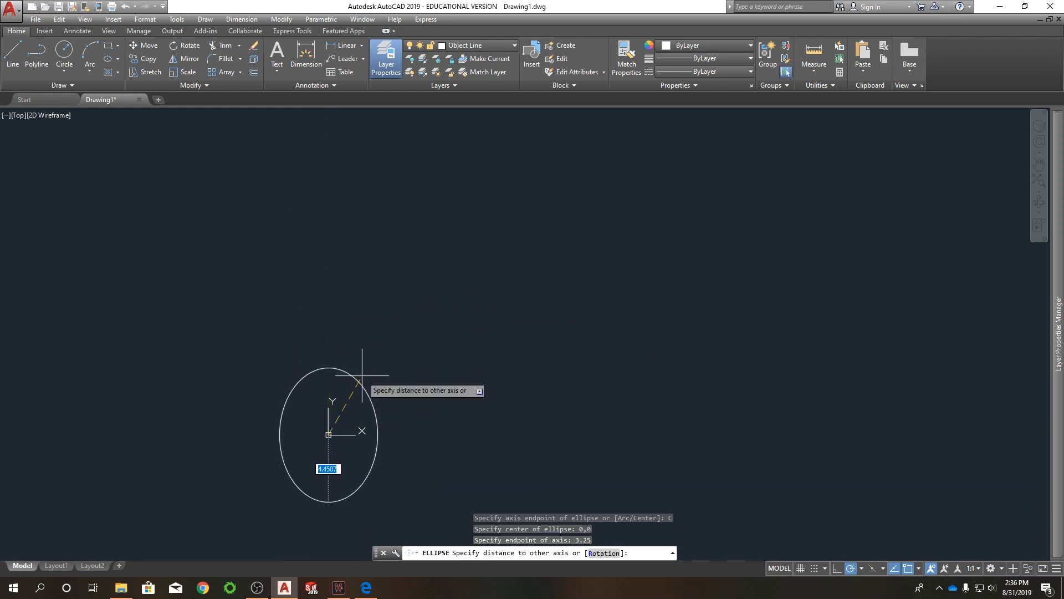
{"action": "type", "text": "2.5"}
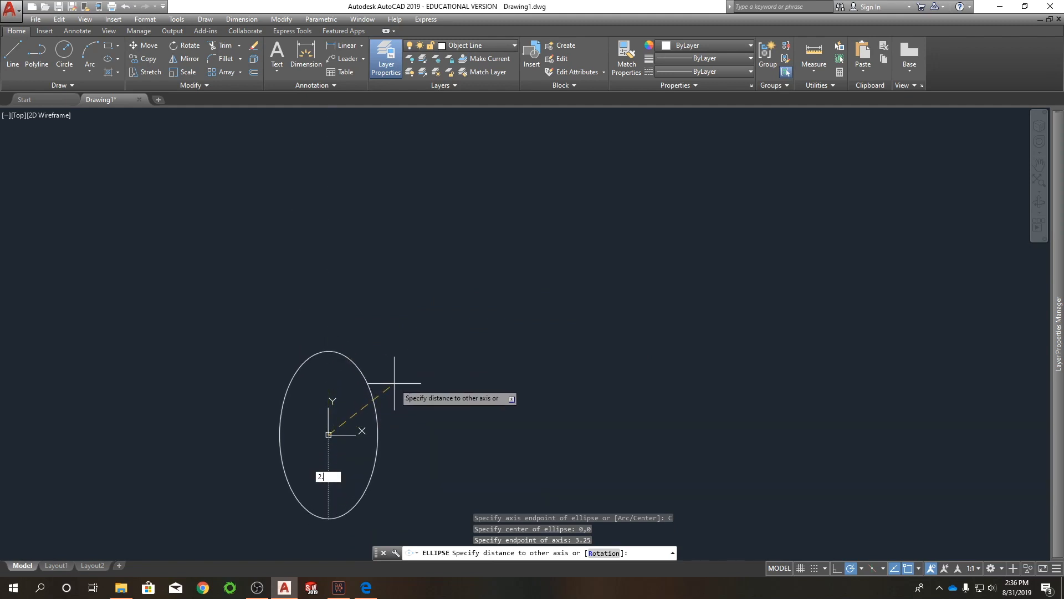
{"action": "key", "text": "Return"}
{"action": "scroll", "coordinate": [340, 448], "scroll_direction": "up", "scroll_amount": 4}
{"action": "scroll", "coordinate": [304, 410], "scroll_direction": "up", "scroll_amount": 2}
{"action": "middle_click_drag", "start_coordinate": [304, 408], "coordinate": [437, 294]}
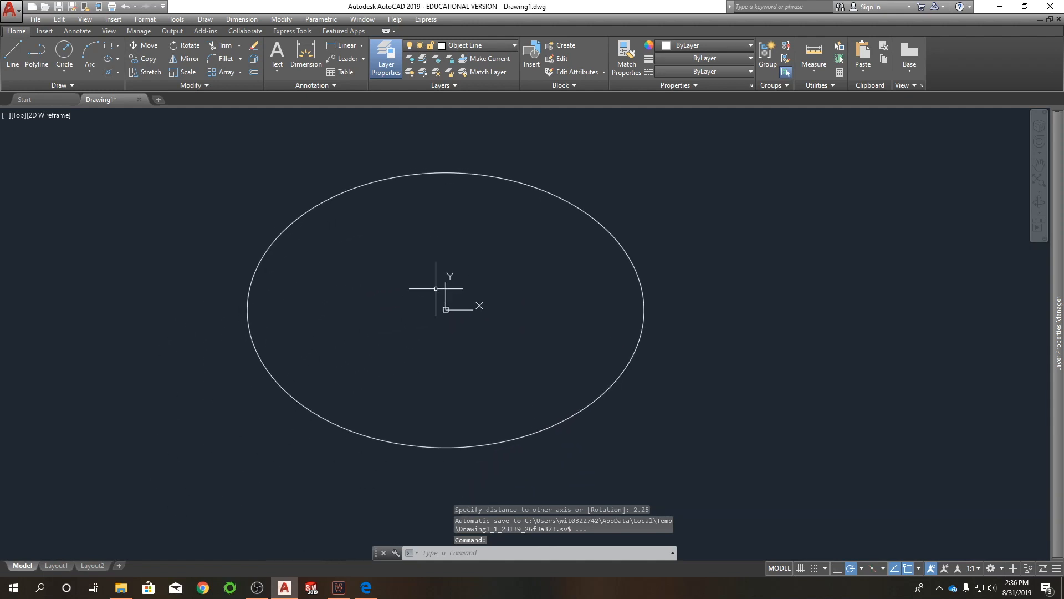
{"action": "left_click", "coordinate": [421, 173]}
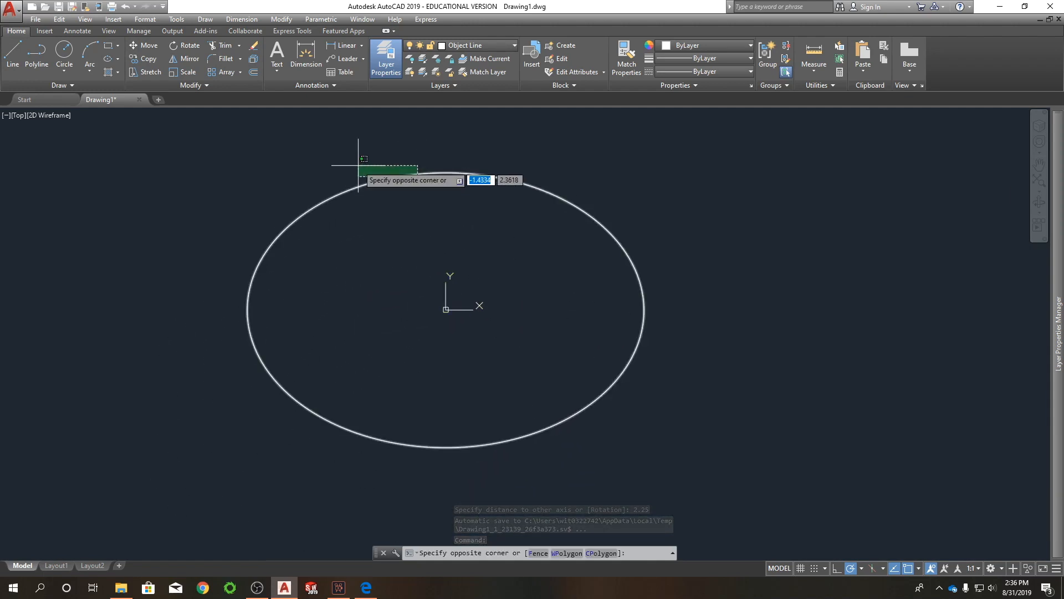
{"action": "left_click", "coordinate": [388, 176]}
{"action": "key", "text": "Escape"}
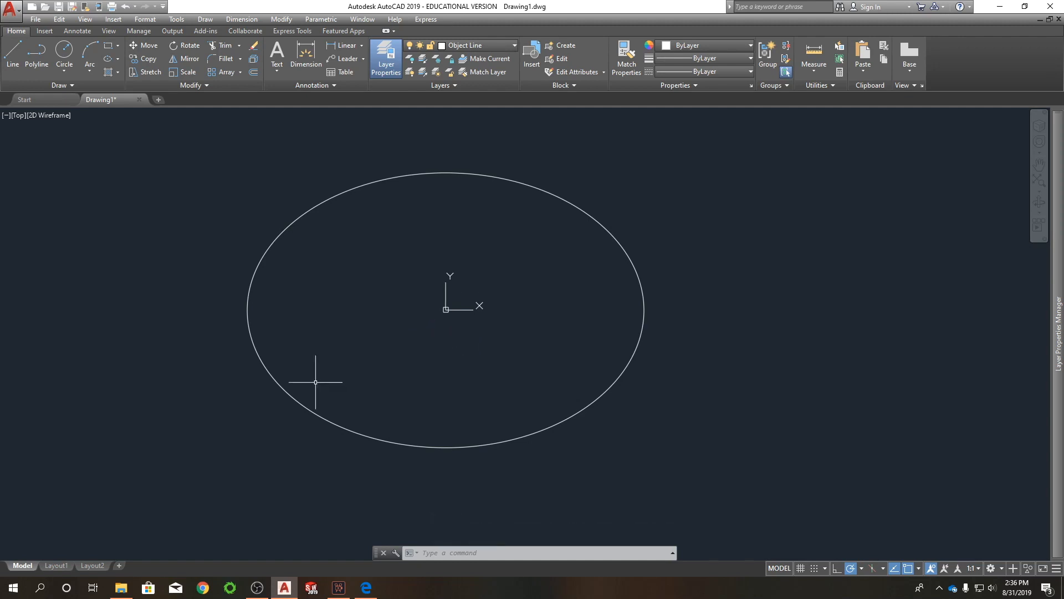
{"action": "type", "text": "c\\"}
{"action": "key", "text": "Return"}
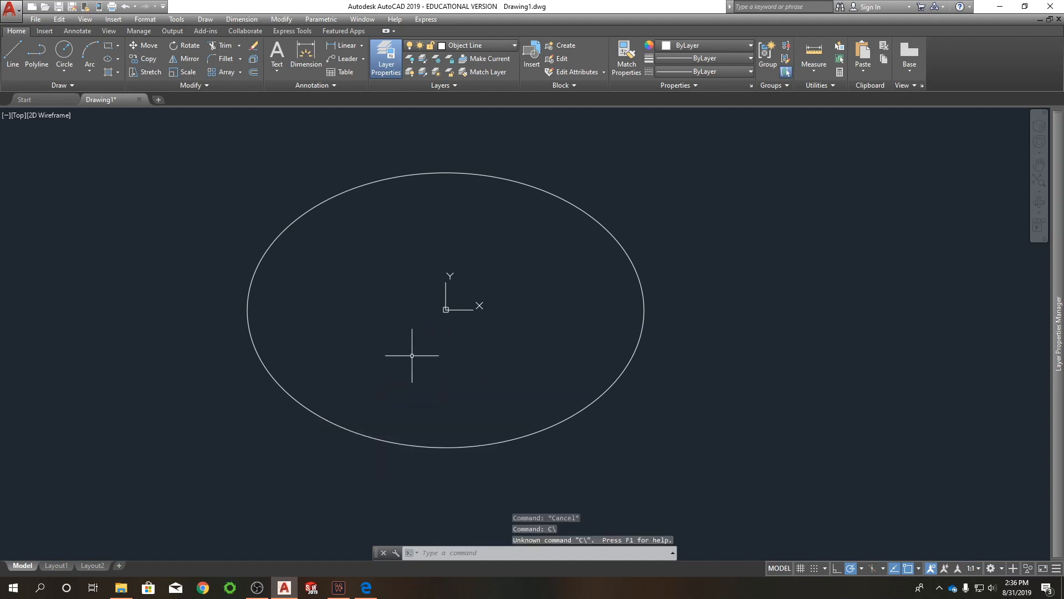
{"action": "key", "text": "Return"}
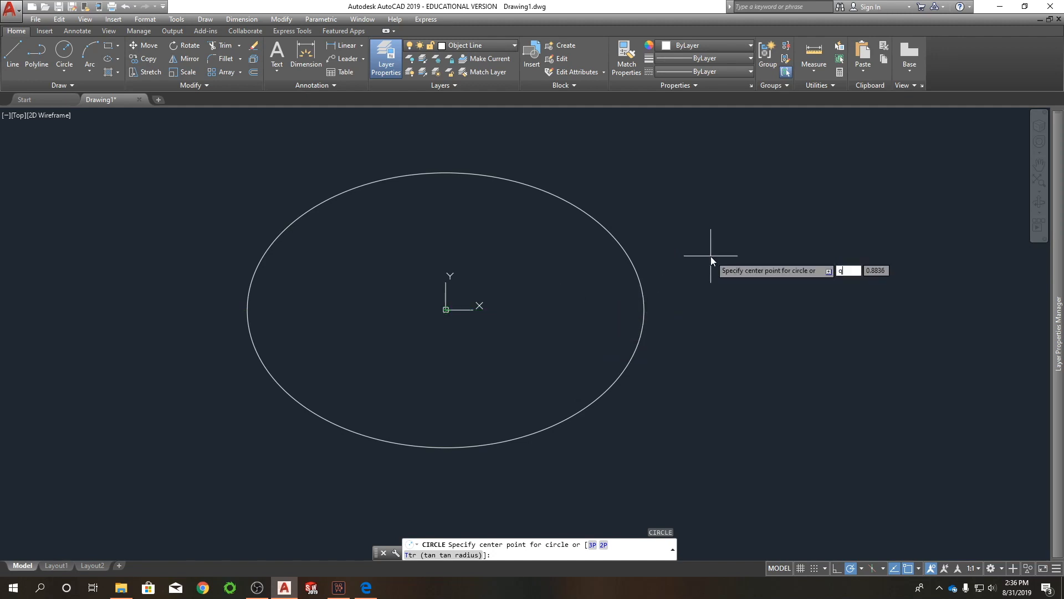
{"action": "key", "text": "Return"}
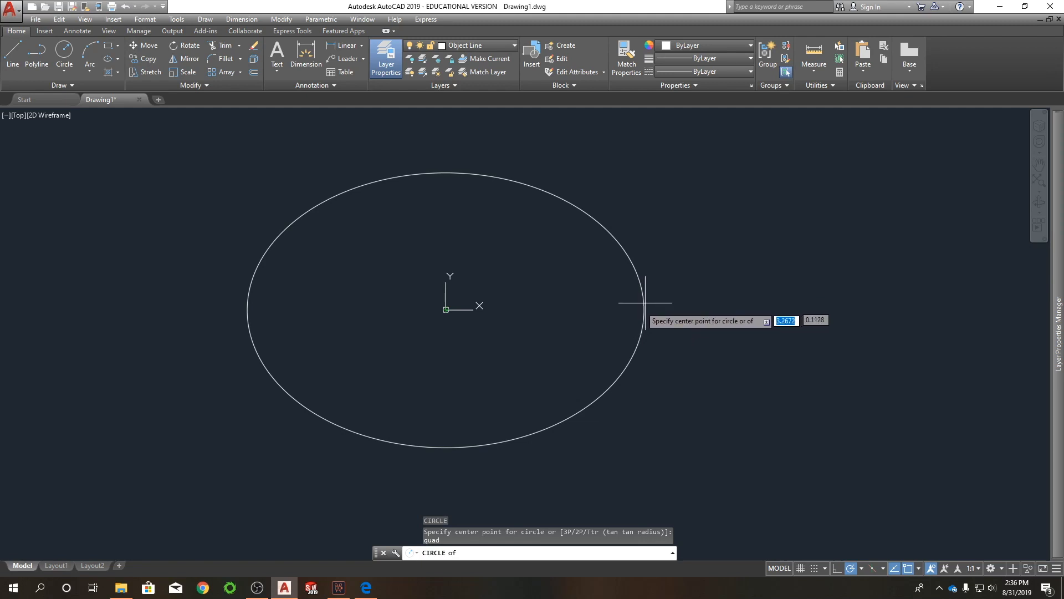
{"action": "type", "text": "tt"}
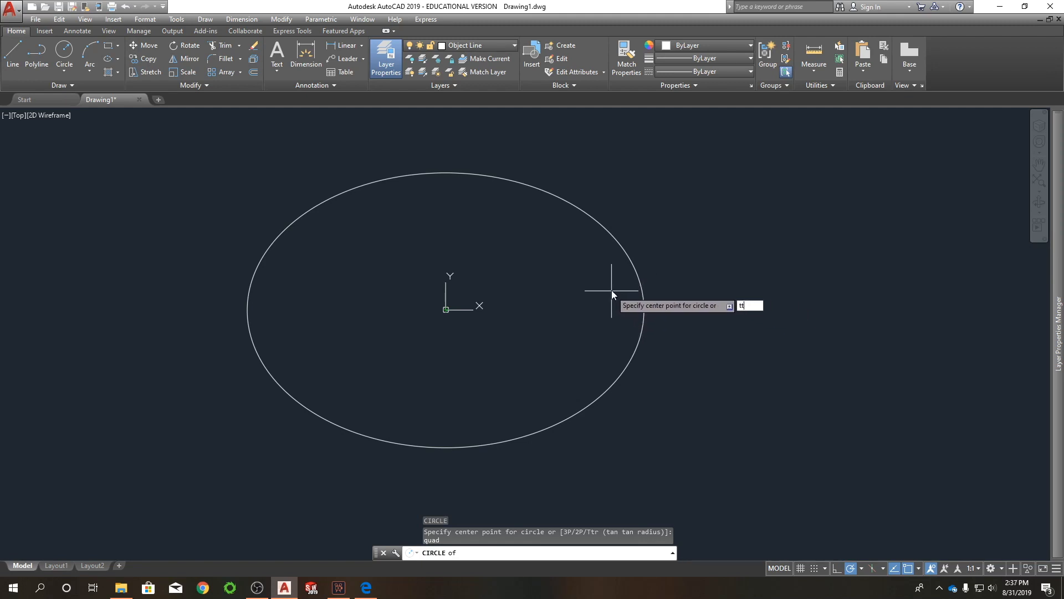
{"action": "key", "text": "Return"}
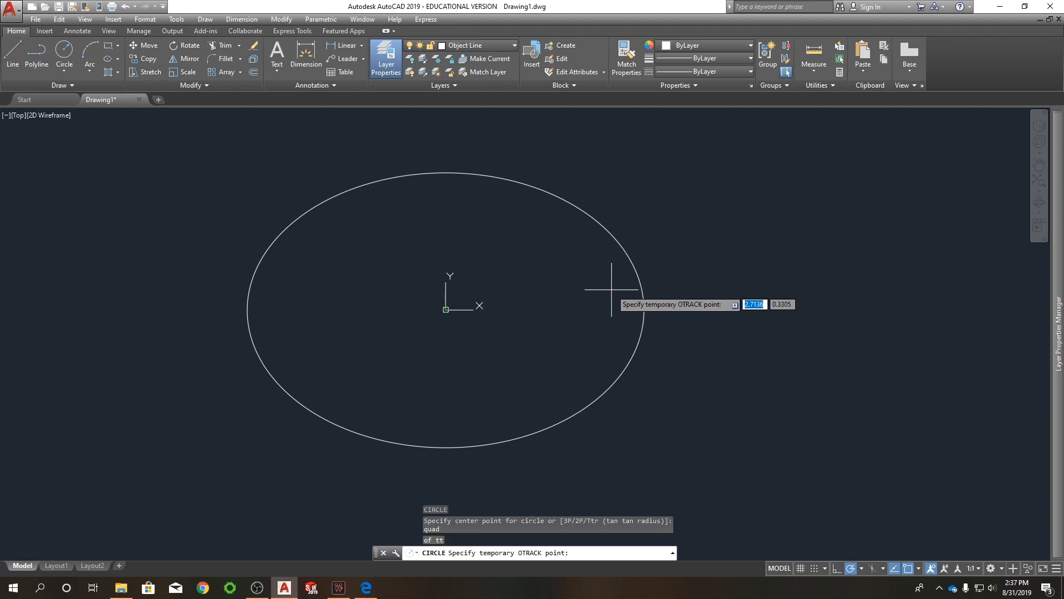
{"action": "left_click", "coordinate": [644, 309]}
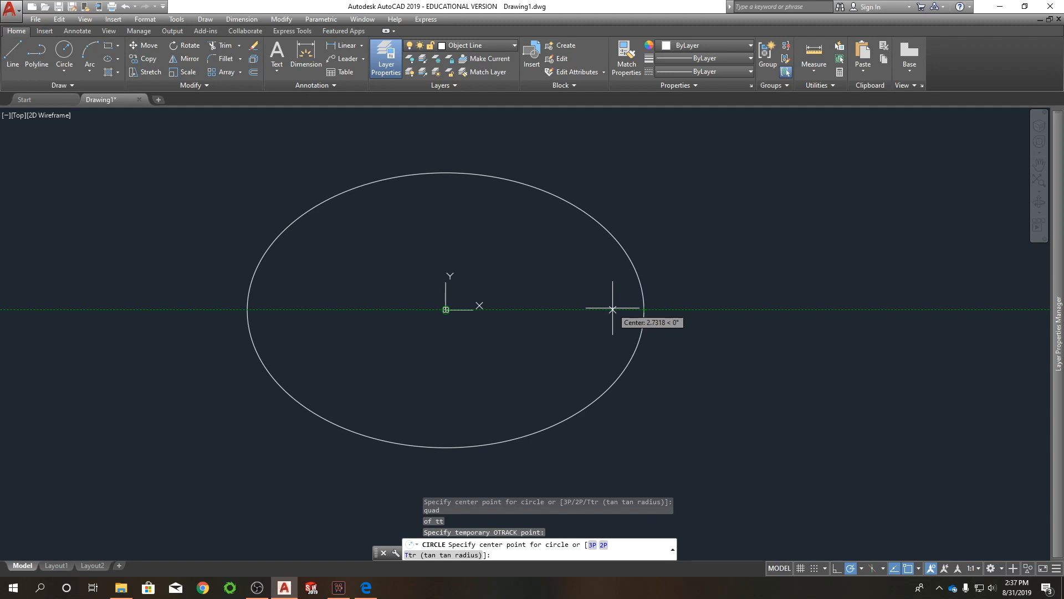
{"action": "type", "text": ".75"}
{"action": "key", "text": "Return"}
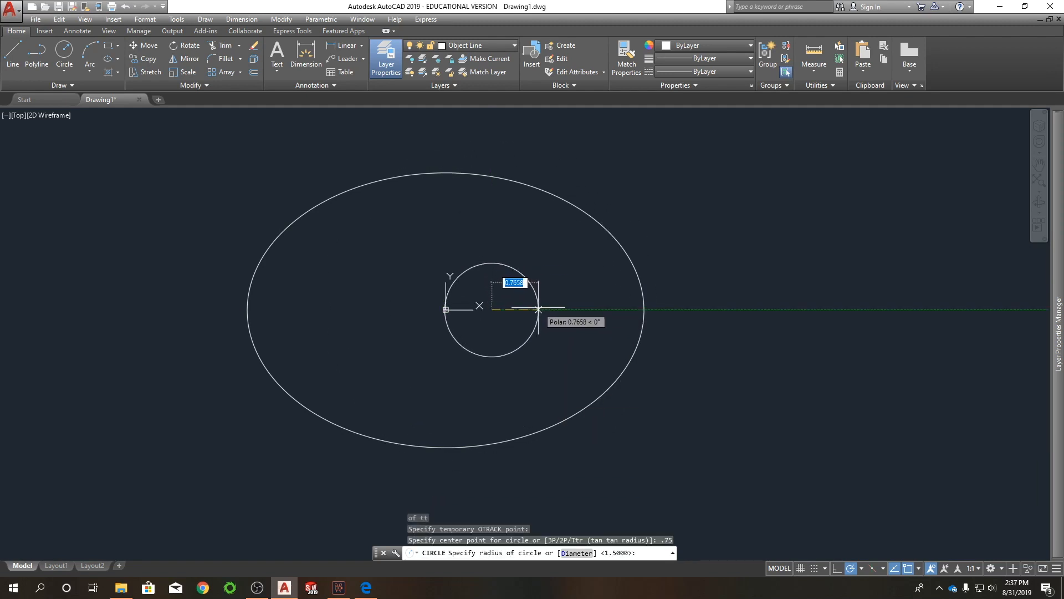
{"action": "key", "text": "Escape"}
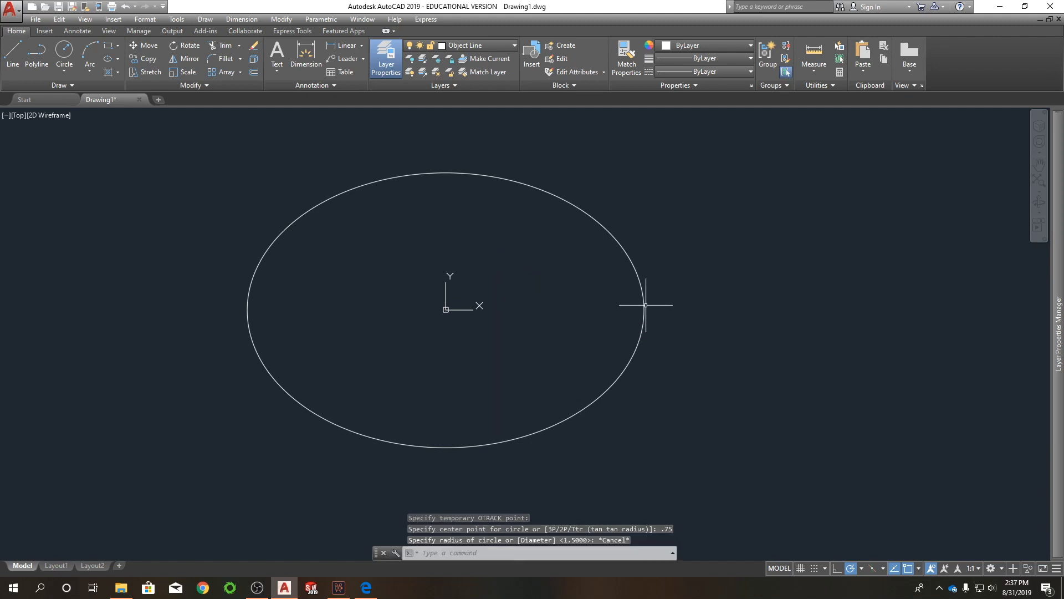
Step: Draw a circle of radius 0.75 centred 0.75 inward from the ellipse's right quadrant, using a temporary track point
{"action": "key", "text": "Return"}
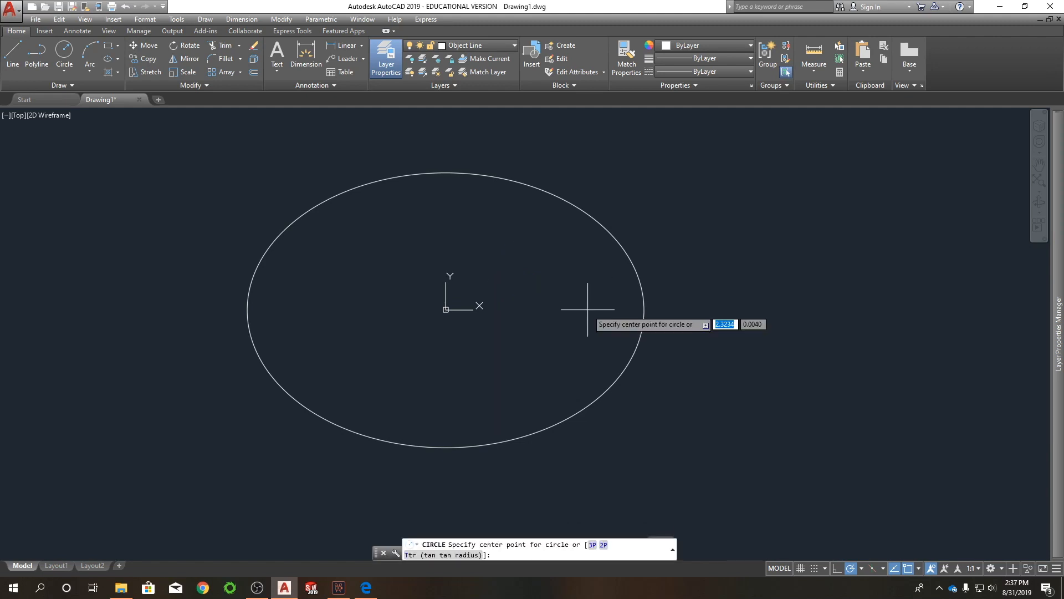
{"action": "type", "text": "quad"}
{"action": "key", "text": "Return"}
{"action": "type", "text": "tt"}
{"action": "key", "text": "Return"}
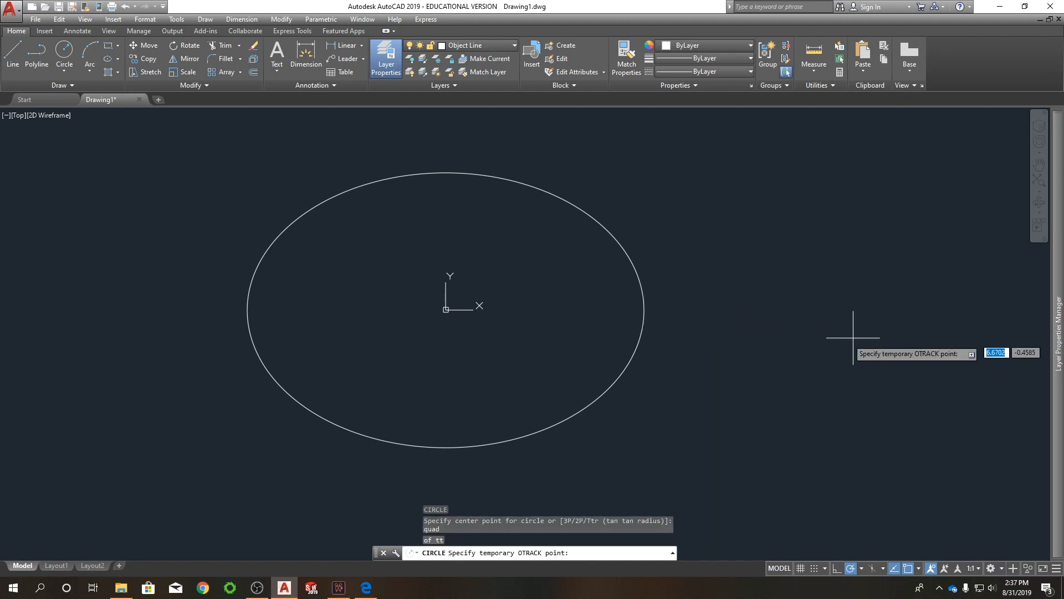
{"action": "left_click", "coordinate": [643, 309]}
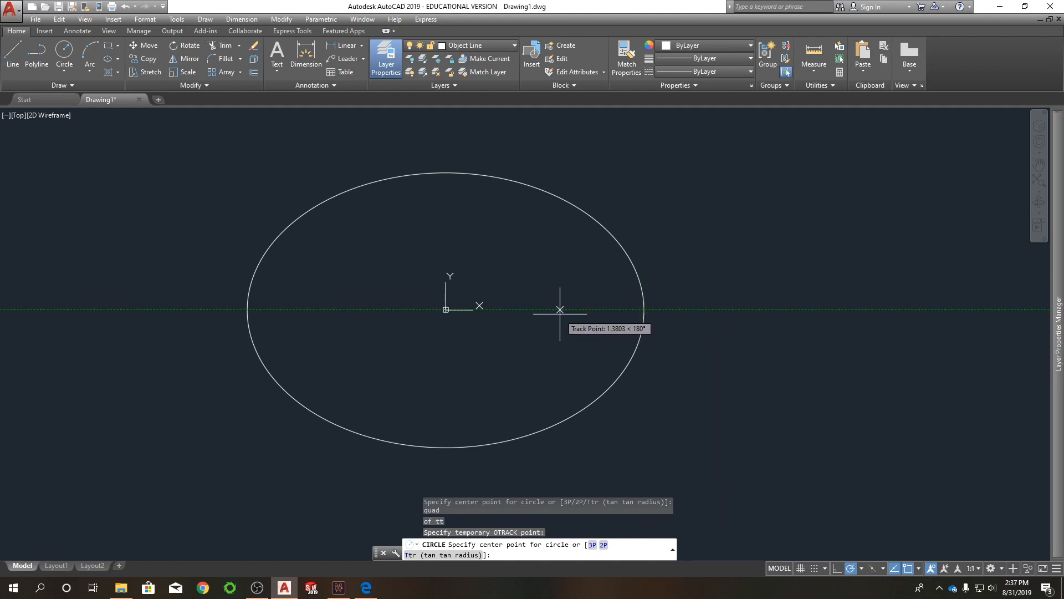
{"action": "key", "text": "Return"}
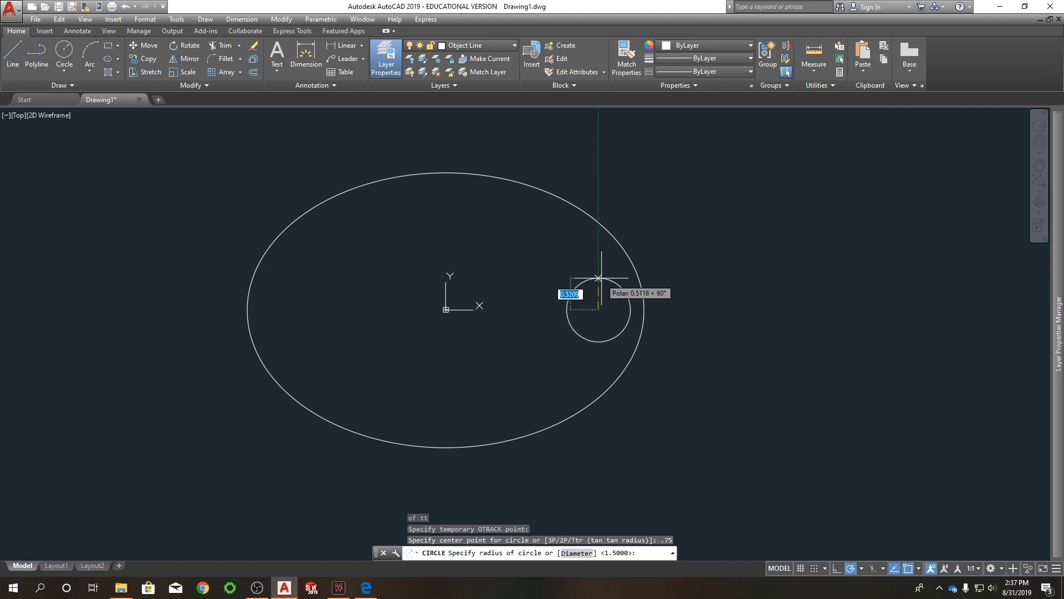
{"action": "type", "text": ".7"}
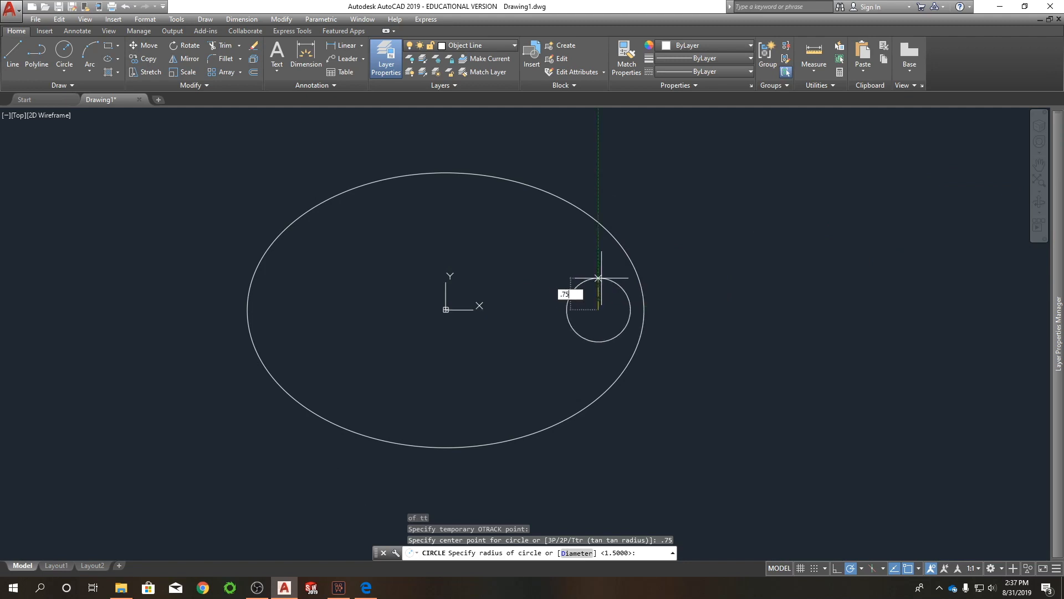
{"action": "type", "text": "5"}
{"action": "key", "text": "Return"}
Step: Draw a concentric circle of radius 0.5 inside the small circle at the ellipse's right end
{"action": "key", "text": "Return"}
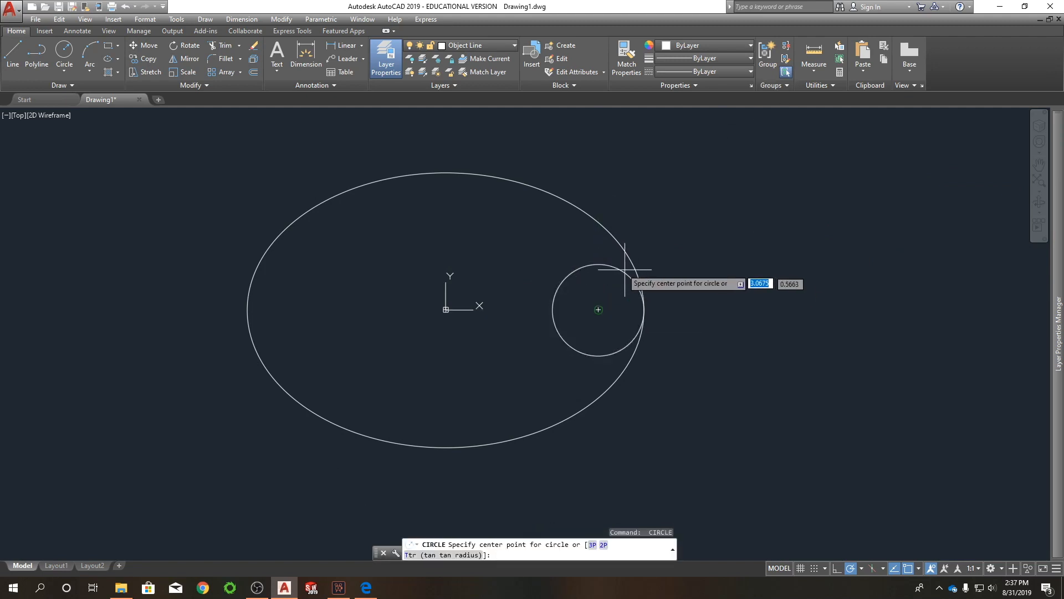
{"action": "left_click", "coordinate": [599, 310]}
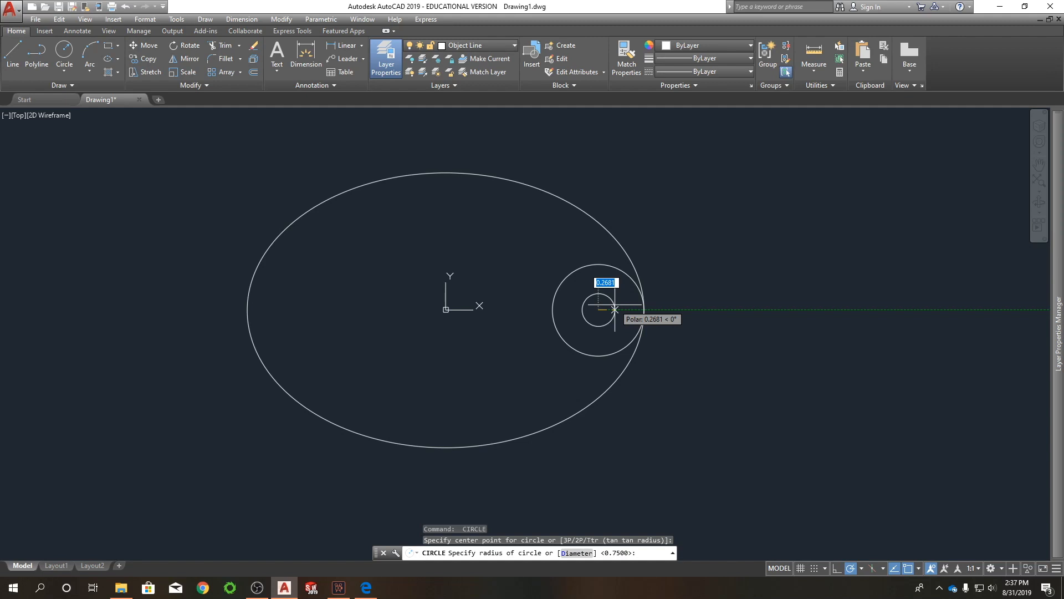
{"action": "type", "text": ".5"}
{"action": "key", "text": "Return"}
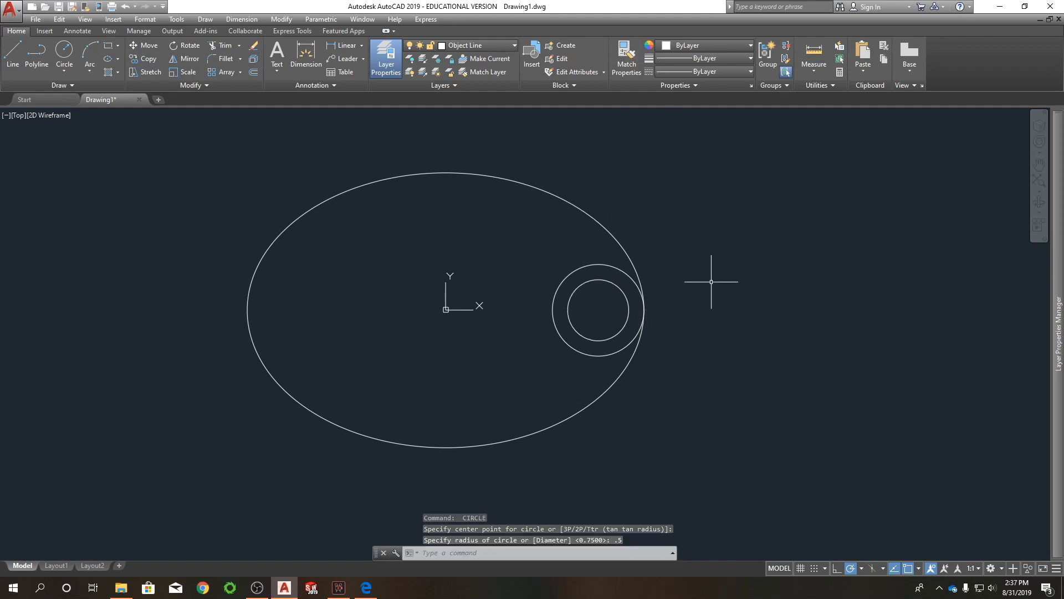
Step: Draw a circle of radius 1.5 centred 4 units horizontally left of the concentric circles' centre
{"action": "key", "text": "Return"}
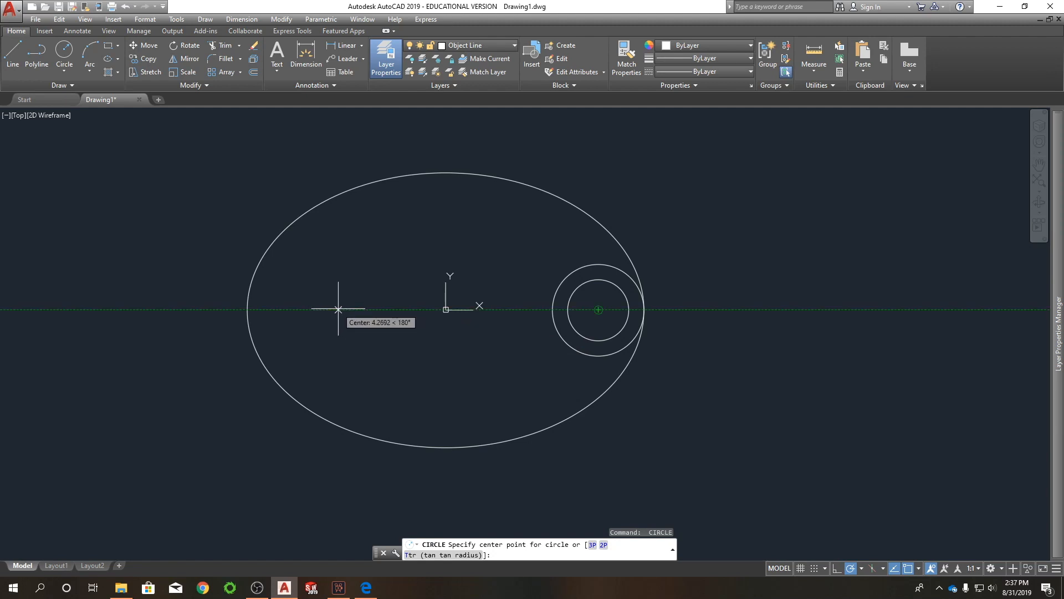
{"action": "type", "text": "4"}
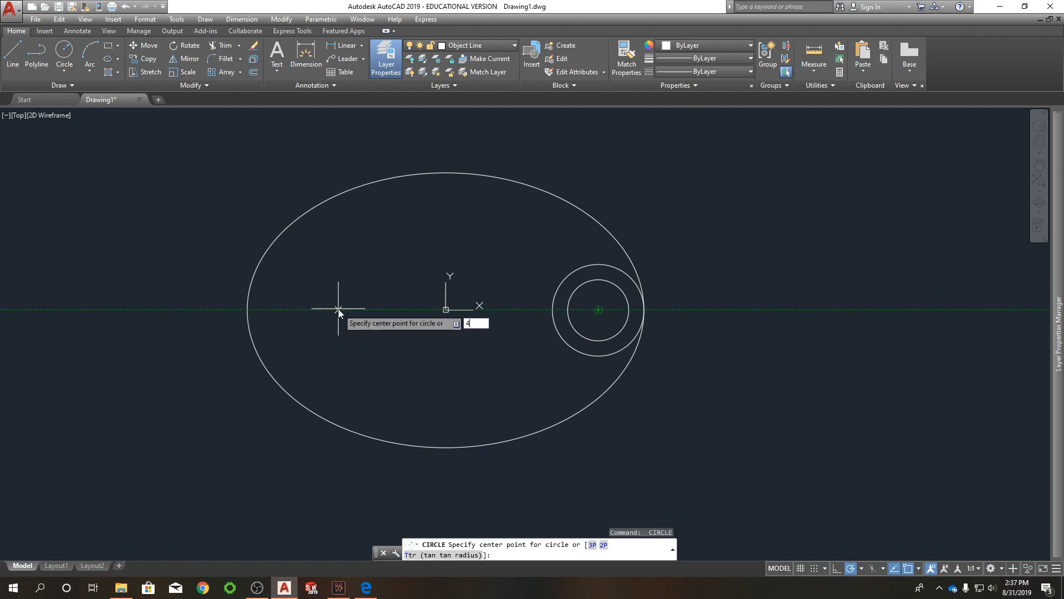
{"action": "key", "text": "Return"}
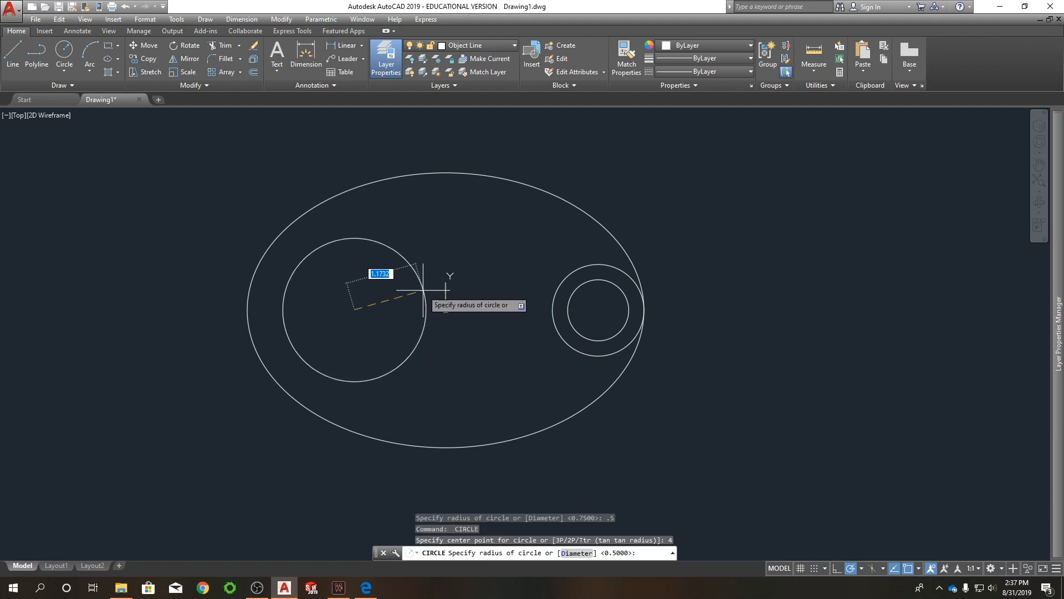
{"action": "type", "text": "1.5"}
{"action": "key", "text": "Return"}
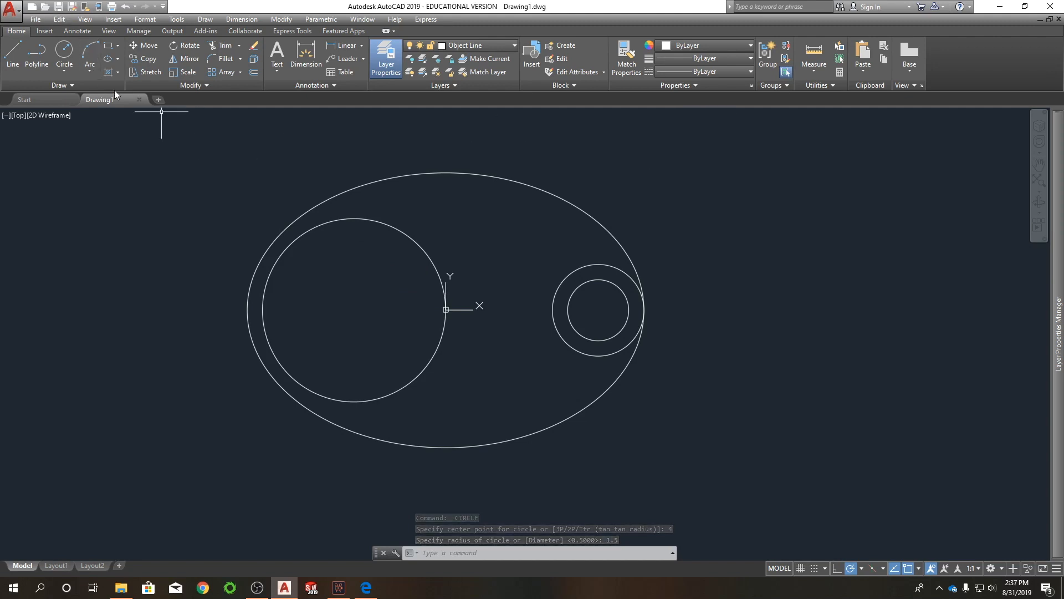
Step: Draw a six-sided polygon inscribed in a radius of 1, centred on the circle of radius 1.5
{"action": "left_click", "coordinate": [86, 84]}
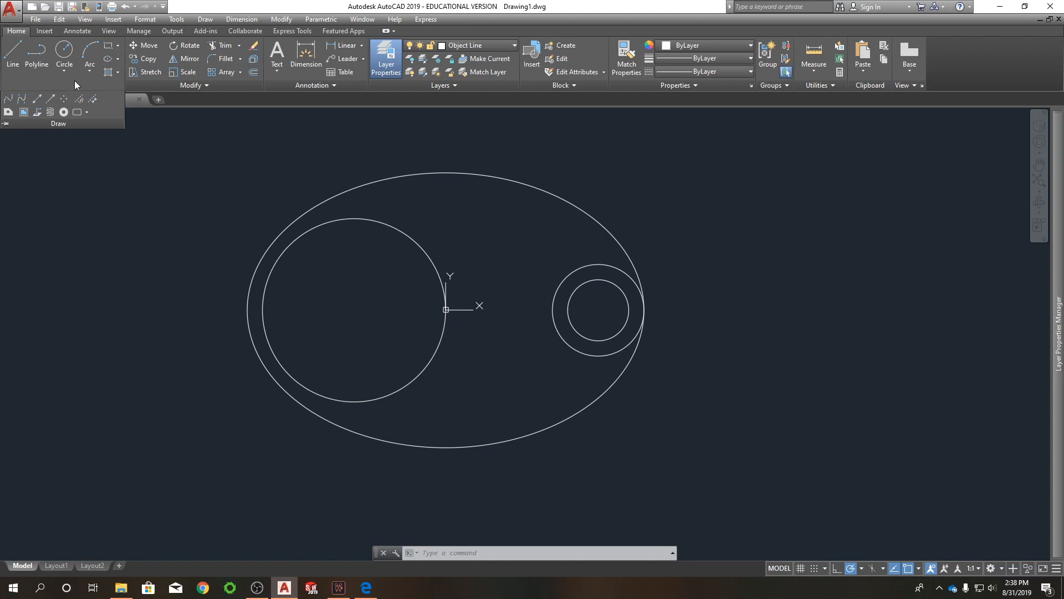
{"action": "left_click", "coordinate": [117, 46]}
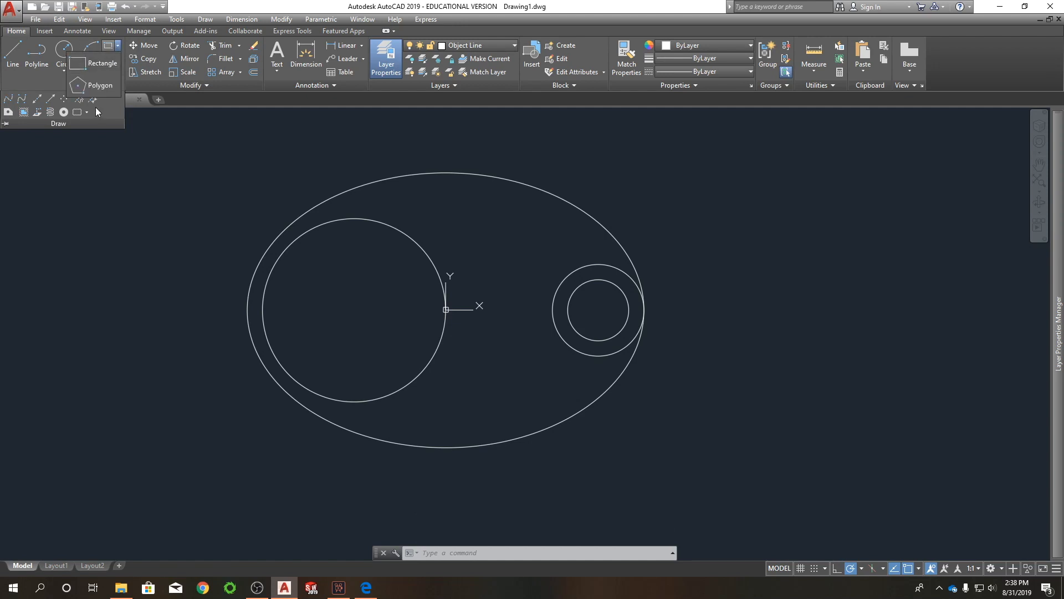
{"action": "left_click", "coordinate": [119, 46]}
{"action": "type", "text": "POL"}
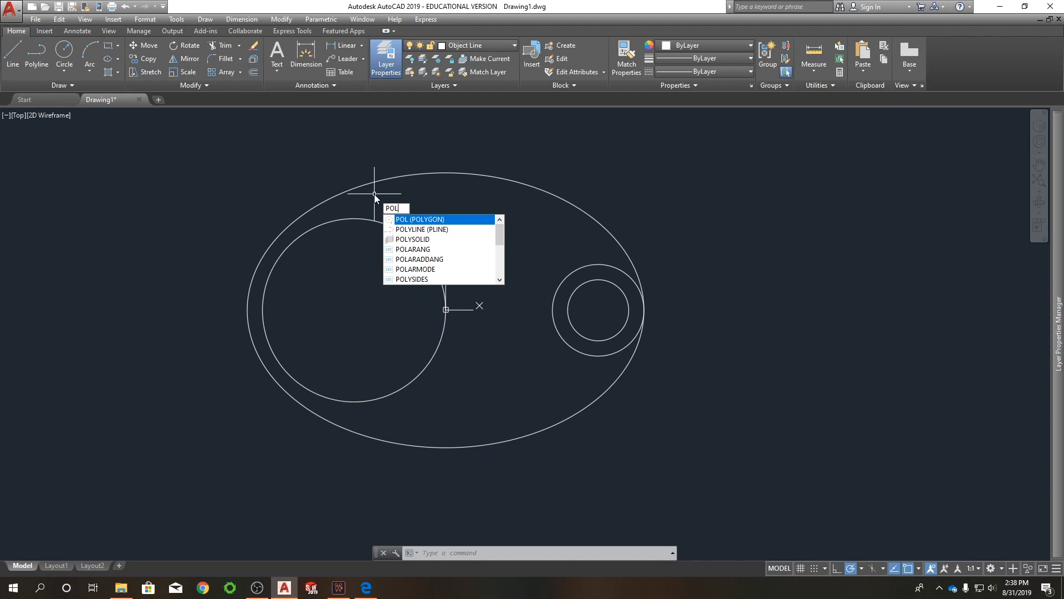
{"action": "key", "text": "Return"}
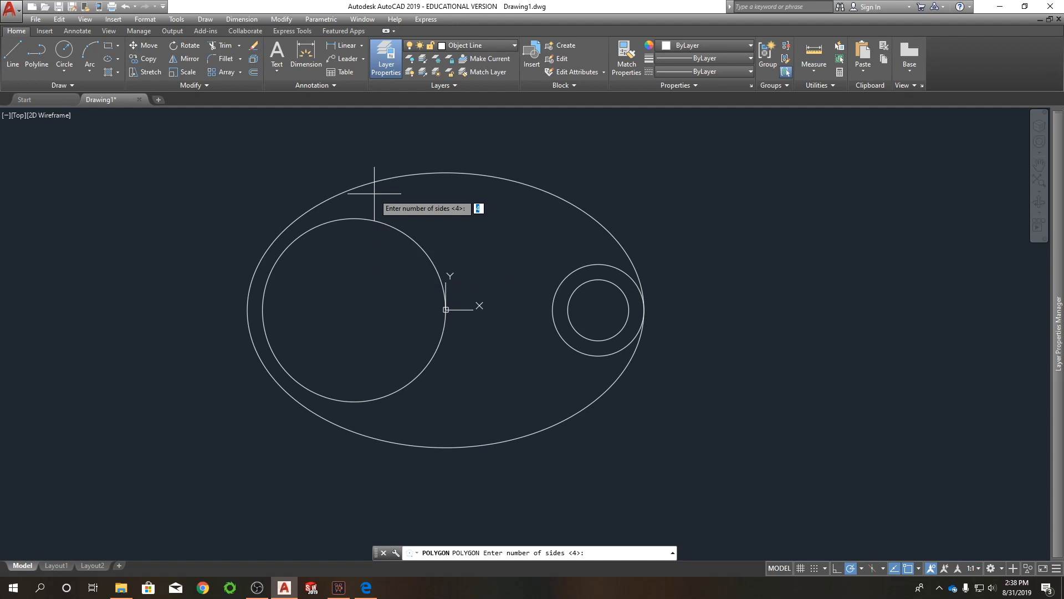
{"action": "type", "text": "6"}
{"action": "key", "text": "Return"}
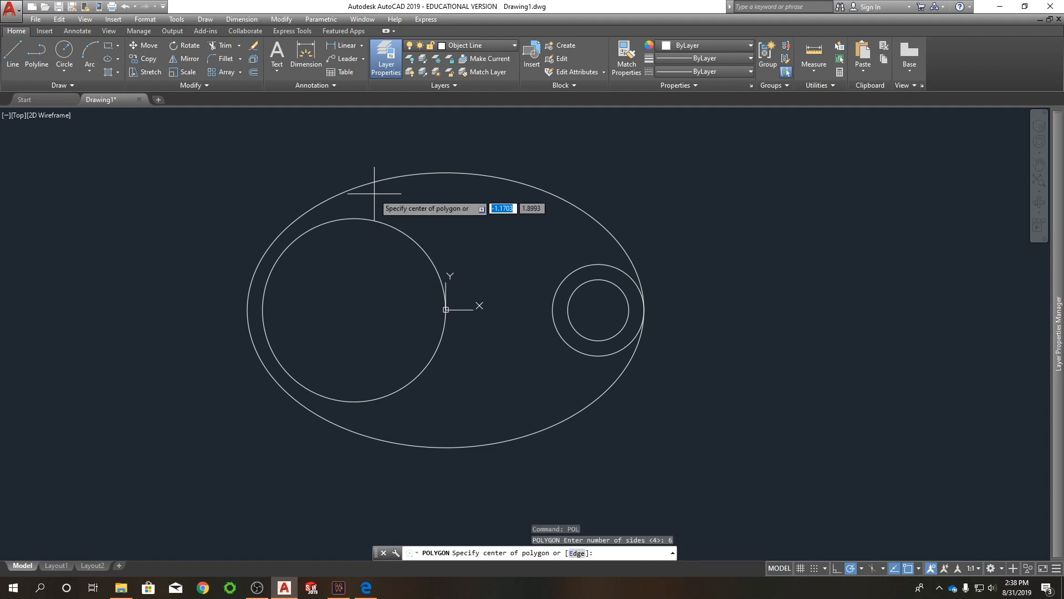
{"action": "left_click", "coordinate": [354, 309]}
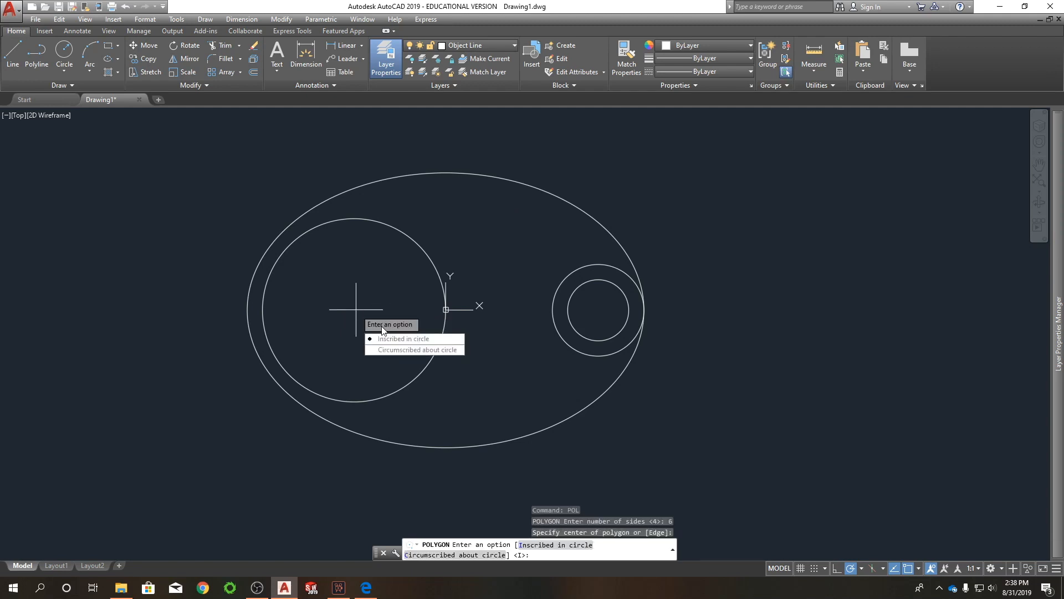
{"action": "left_click", "coordinate": [400, 338]}
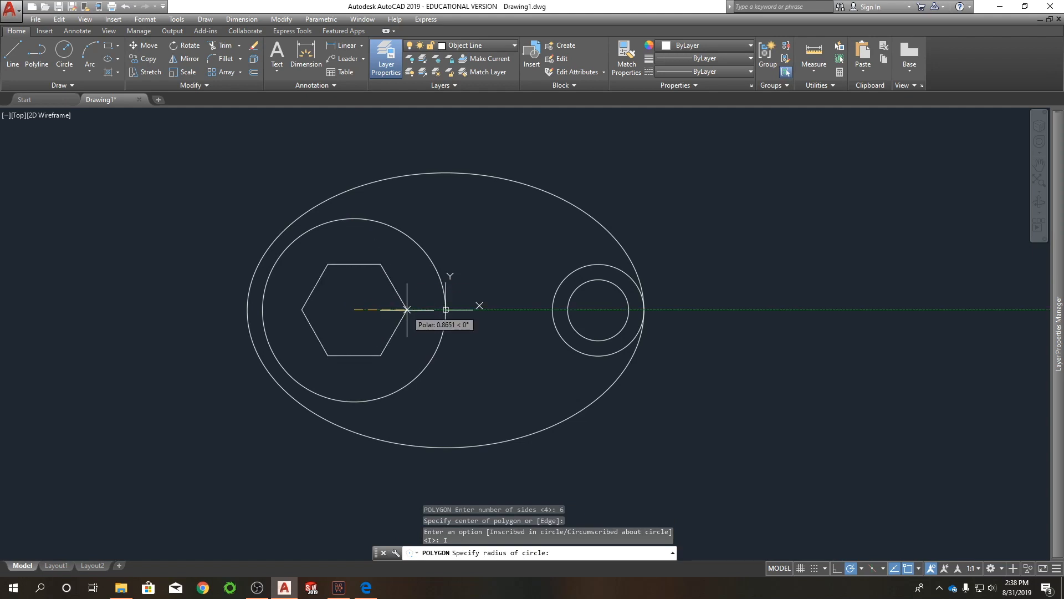
{"action": "type", "text": "1"}
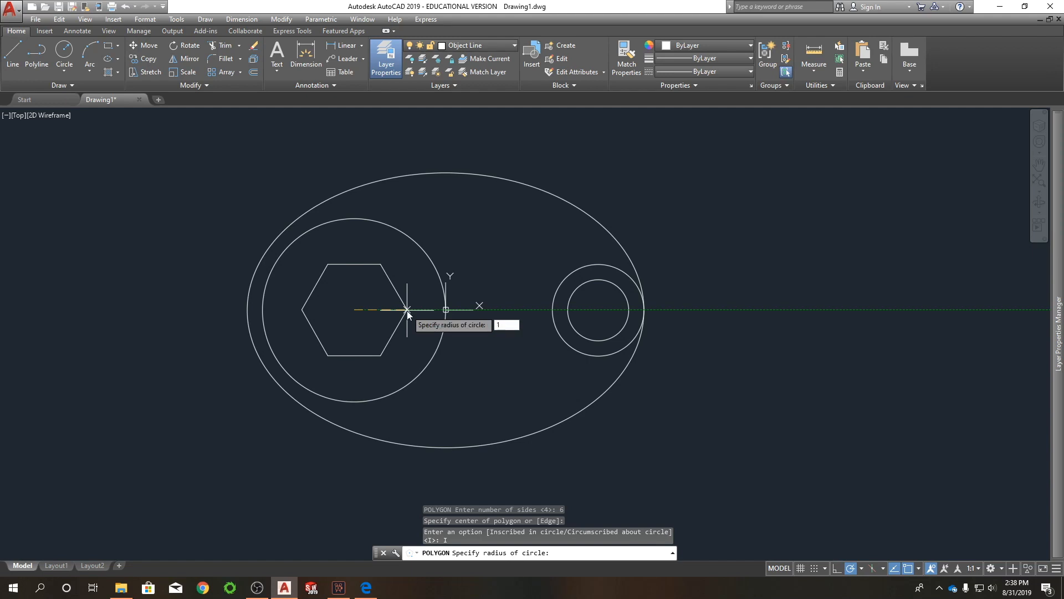
{"action": "key", "text": "Return"}
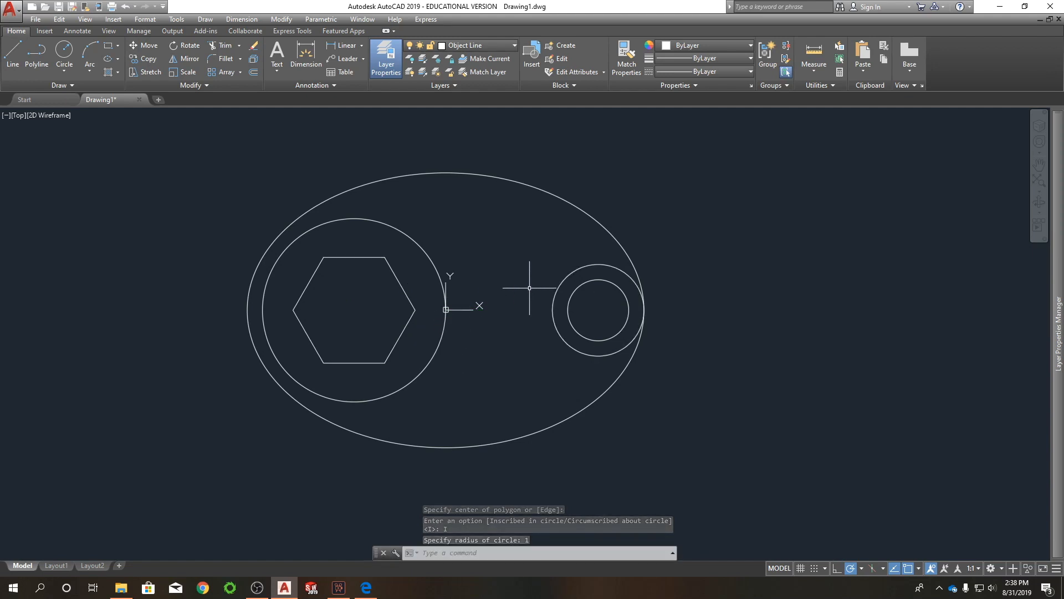
Step: Draw a circle of radius 3.5 centred on the ellipse's bottom quadrant
{"action": "type", "text": "c"}
{"action": "key", "text": "Return"}
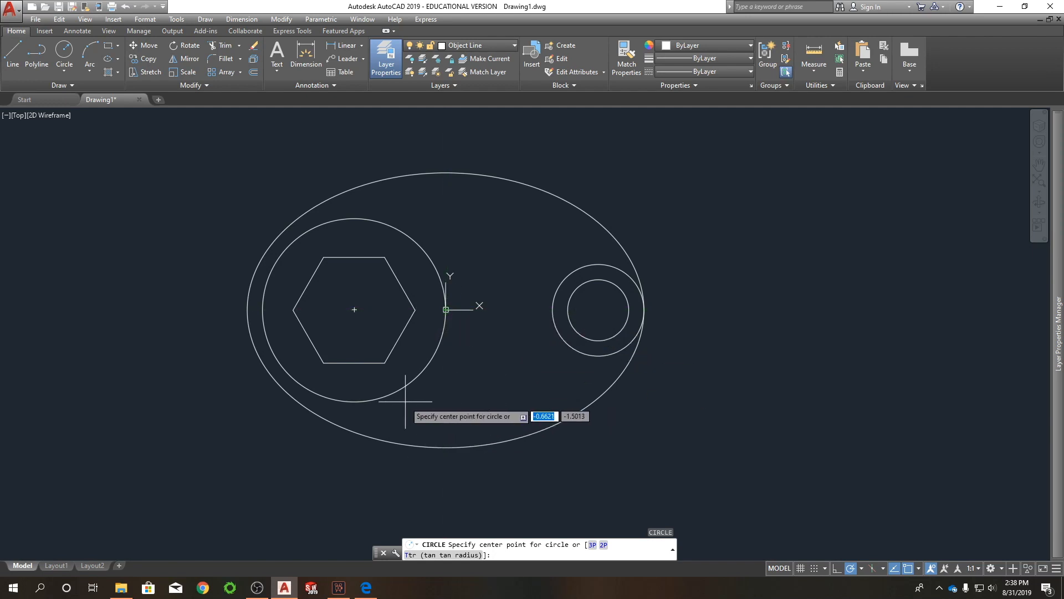
{"action": "type", "text": "quad"}
{"action": "key", "text": "Return"}
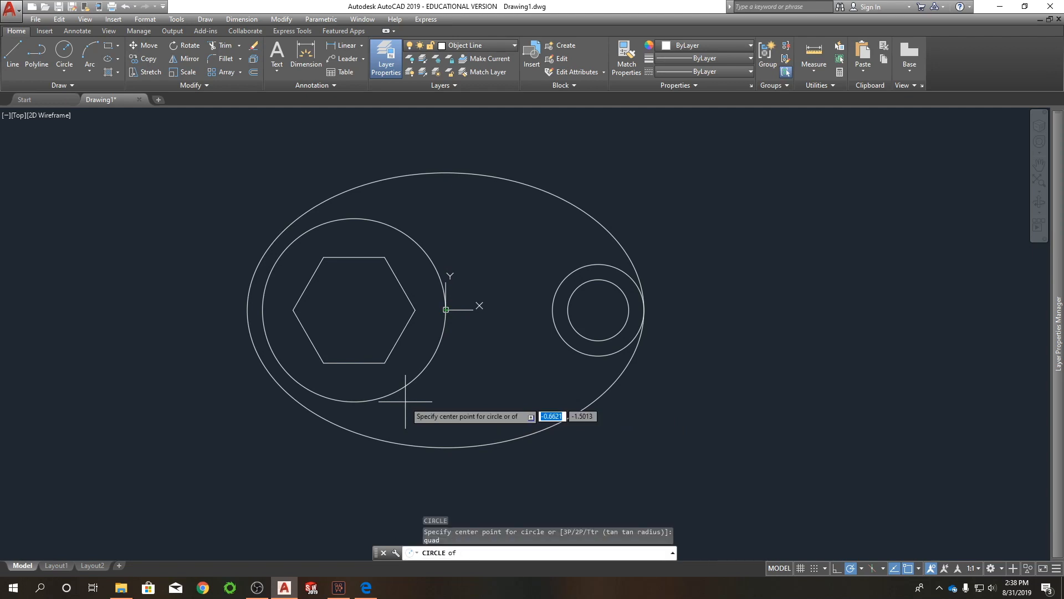
{"action": "left_click", "coordinate": [443, 444]}
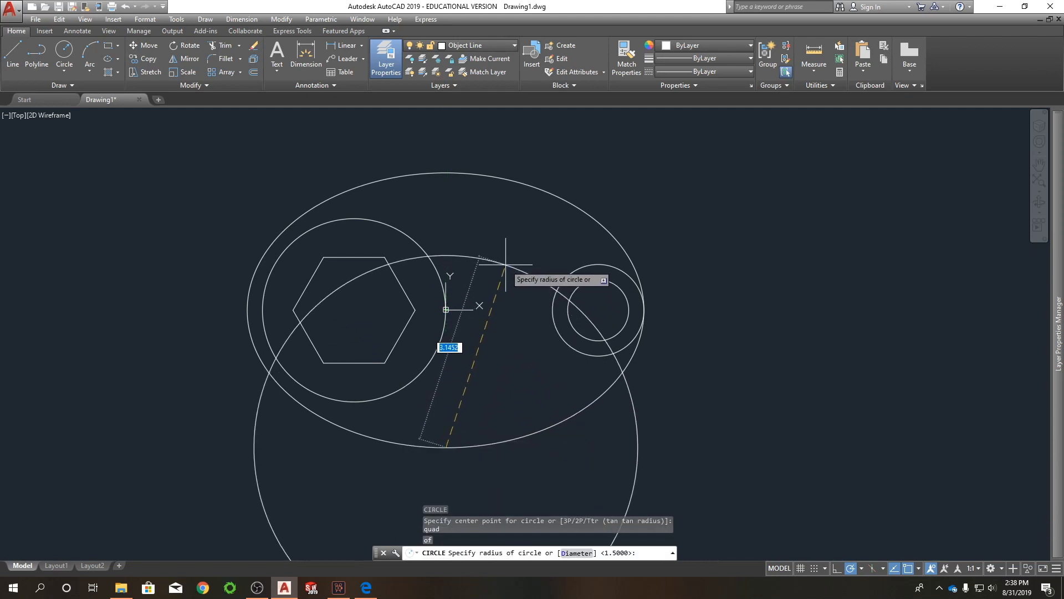
{"action": "type", "text": "3.5"}
{"action": "key", "text": "Return"}
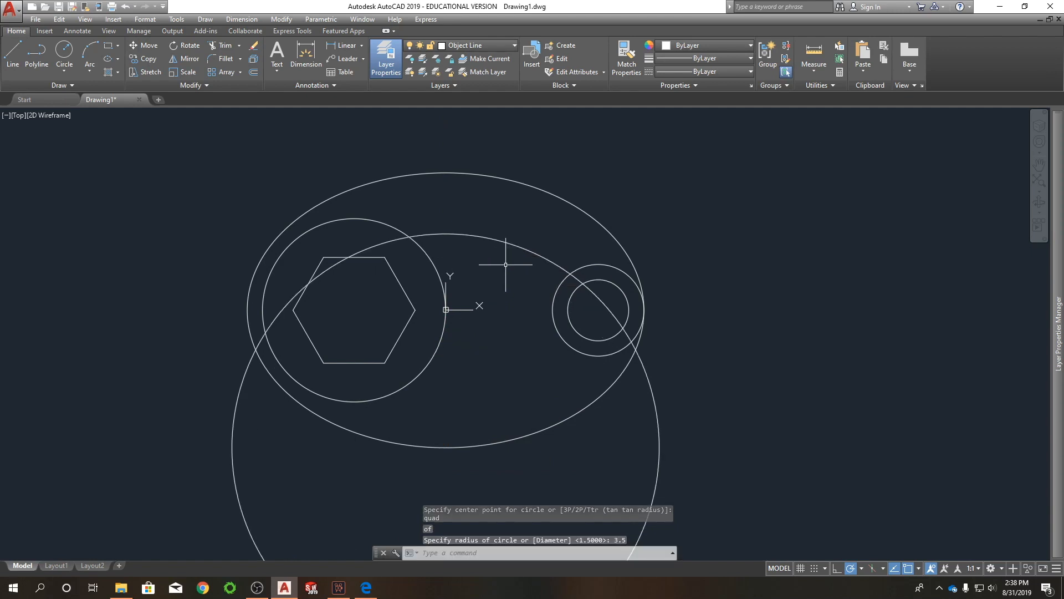
Step: Copy the circle of radius 3.5 from the ellipse's bottom quadrant to its top quadrant
{"action": "left_click", "coordinate": [526, 263]}
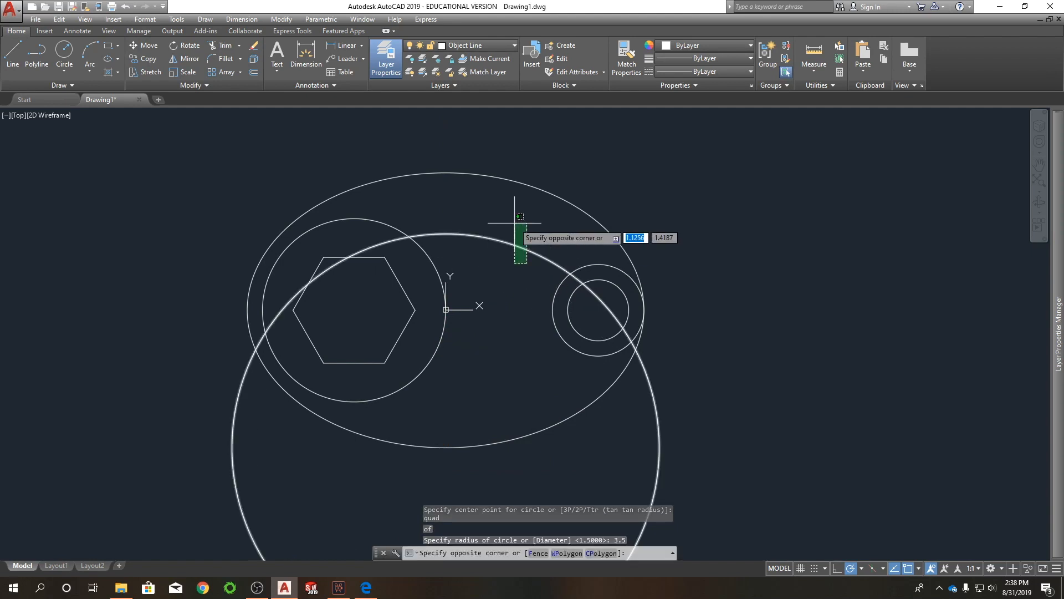
{"action": "left_click", "coordinate": [472, 225]}
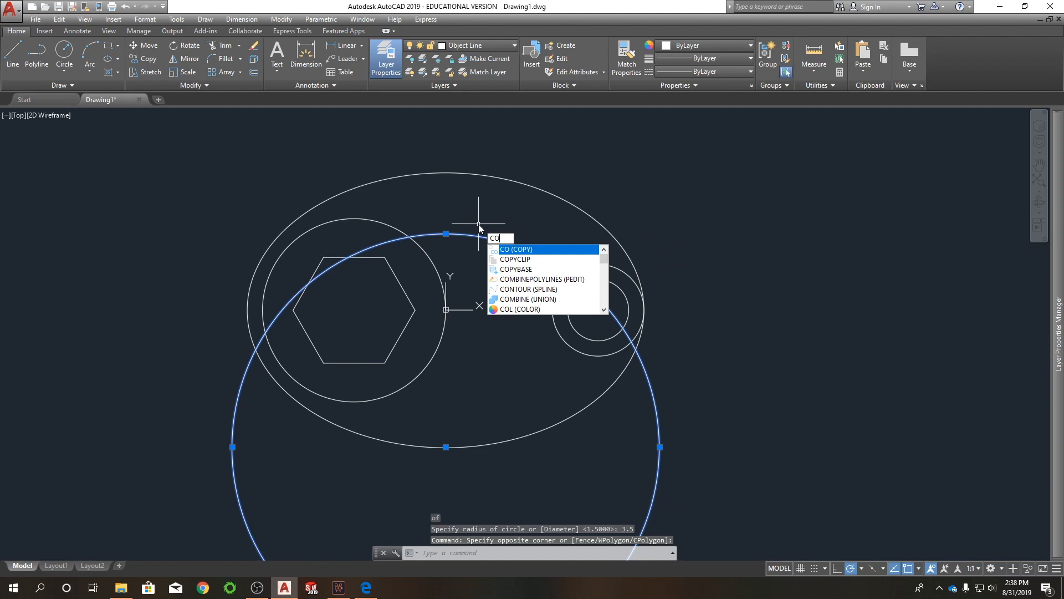
{"action": "key", "text": "Return"}
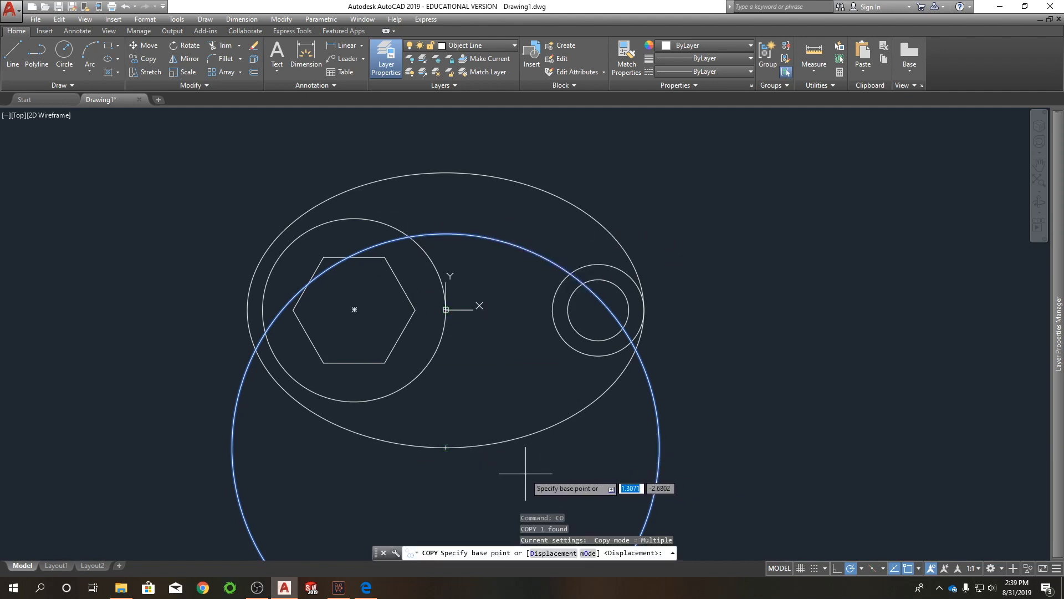
{"action": "left_click", "coordinate": [446, 447]}
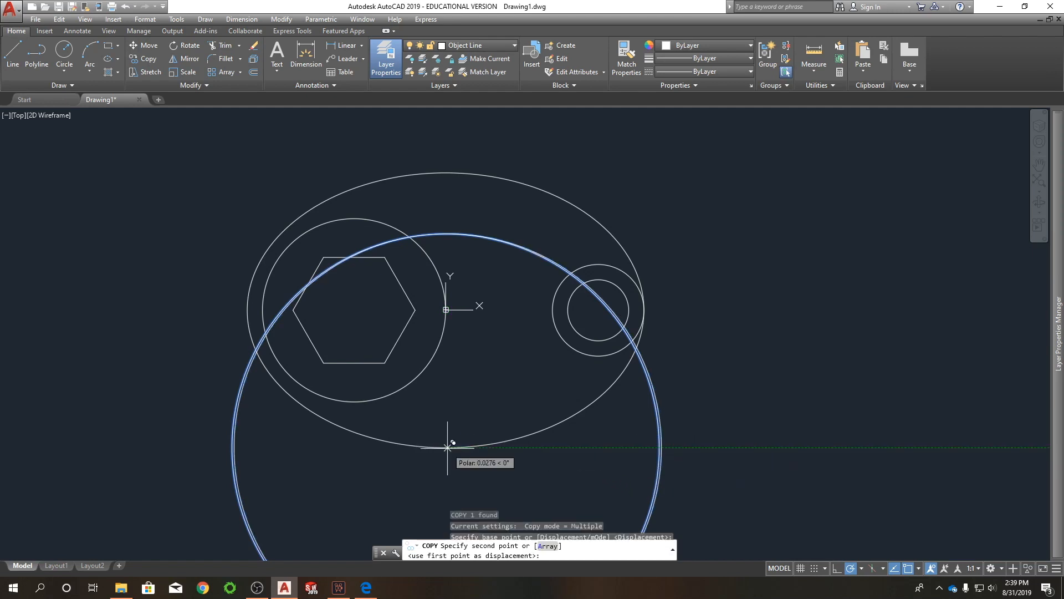
{"action": "left_click", "coordinate": [447, 173]}
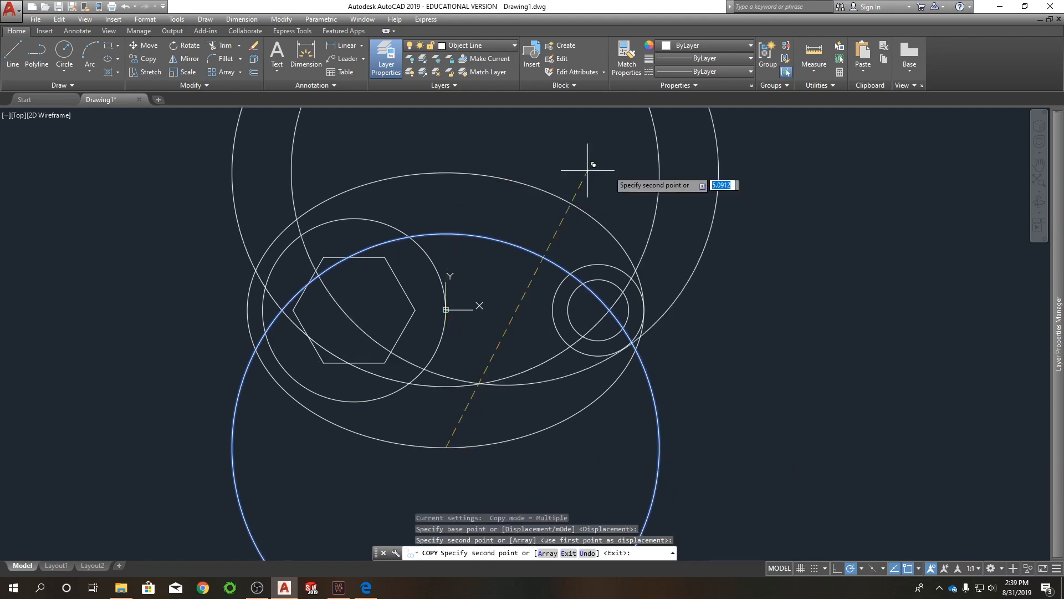
{"action": "right_click", "coordinate": [759, 181]}
{"action": "left_click", "coordinate": [768, 186]}
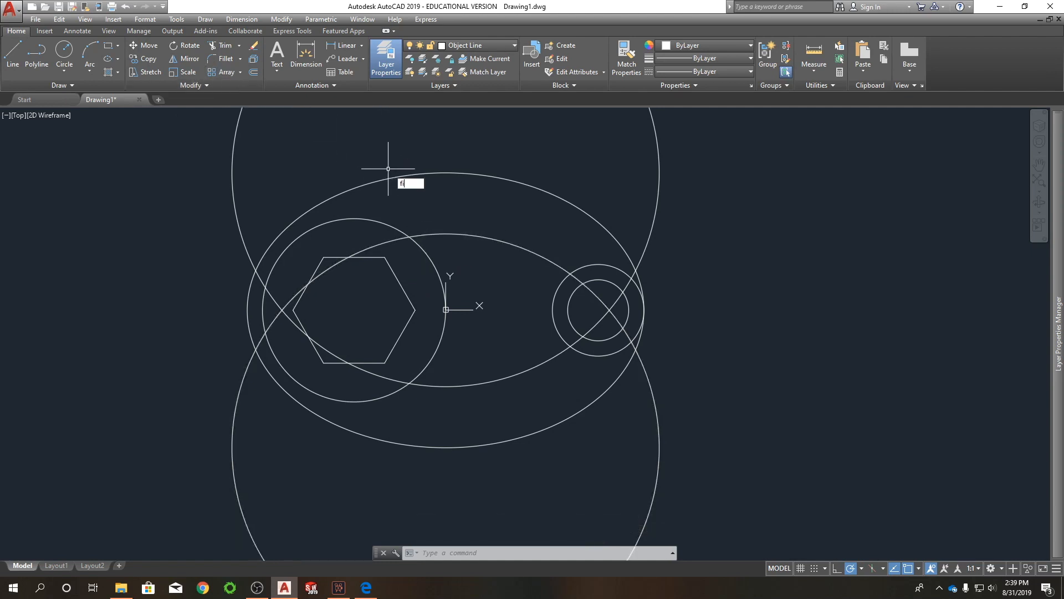
Step: Fillet the circle around the hexagon with both large circles, using a radius of 0.5 and the Multiple option
{"action": "type", "text": "L"}
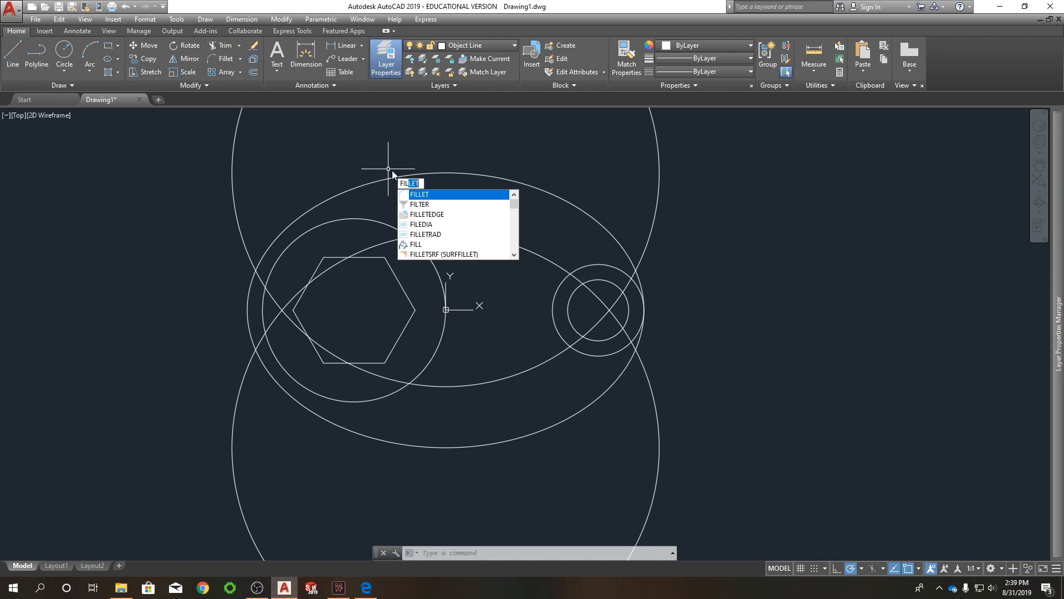
{"action": "key", "text": "Return"}
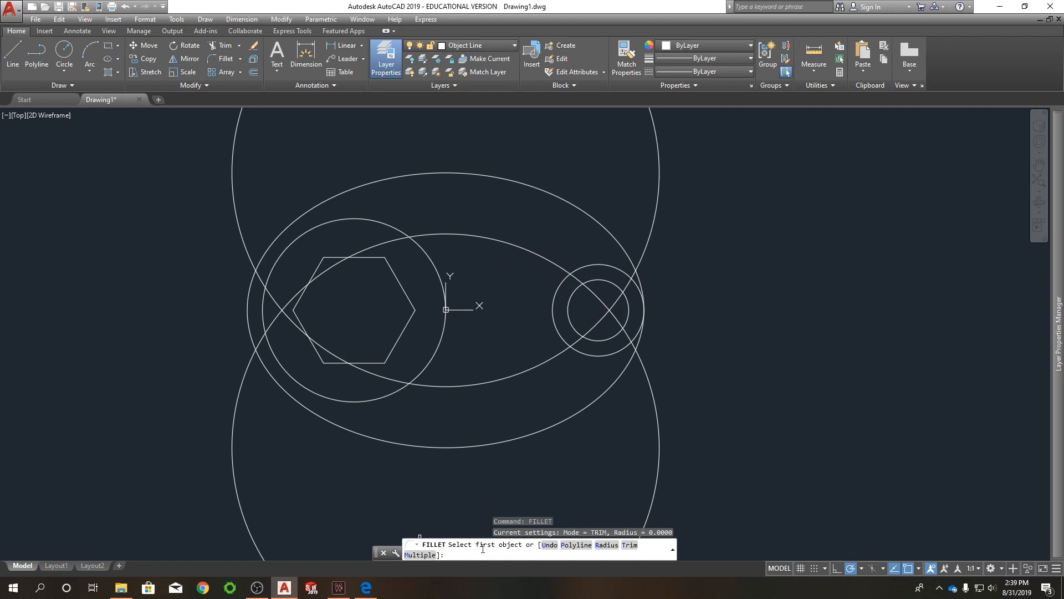
{"action": "left_click", "coordinate": [606, 545]}
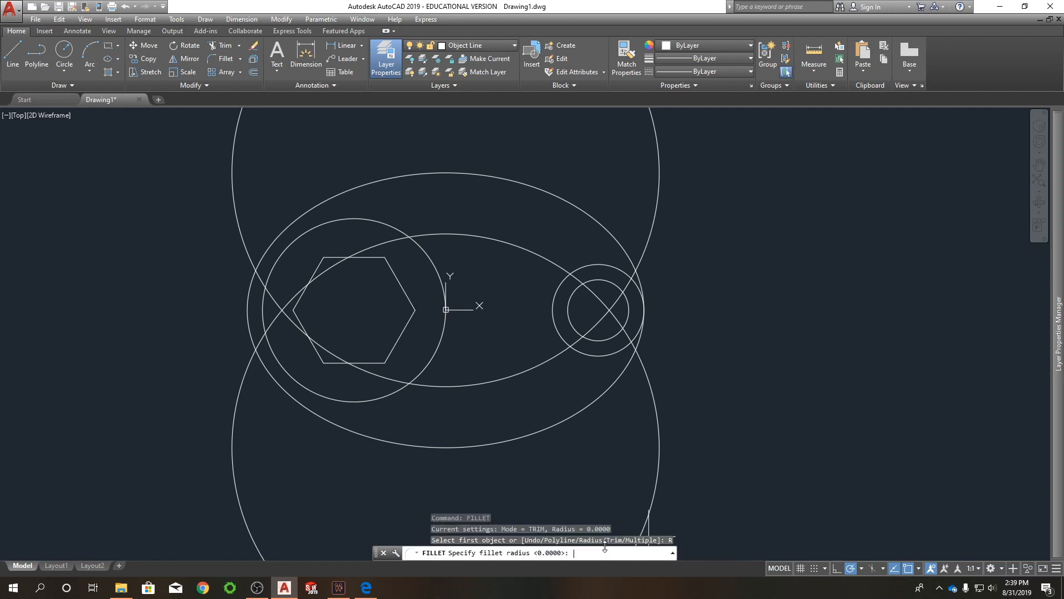
{"action": "type", "text": ".5"}
{"action": "key", "text": "Return"}
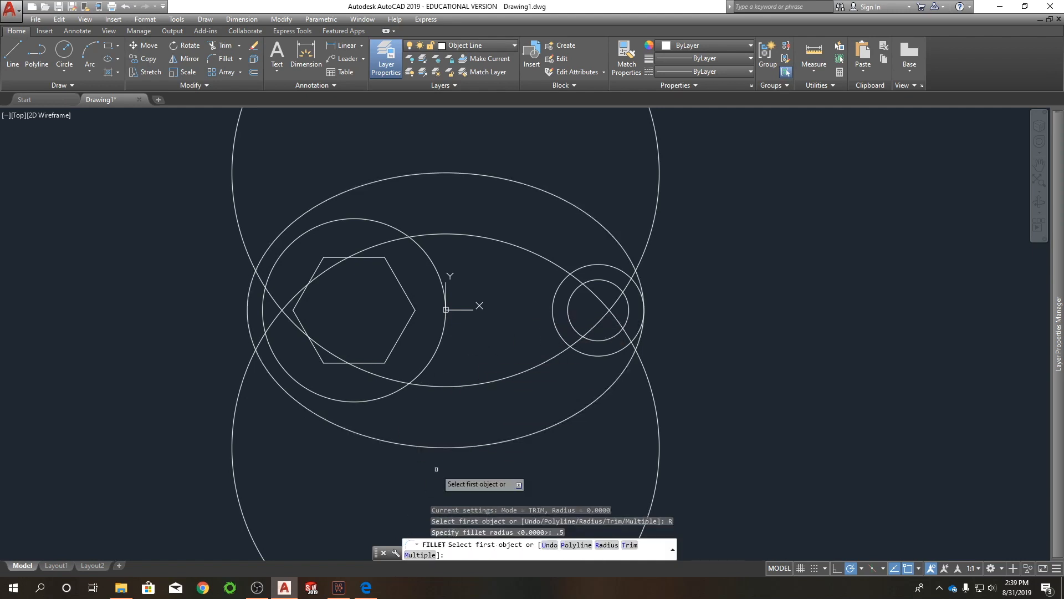
{"action": "type", "text": "m"}
{"action": "key", "text": "Return"}
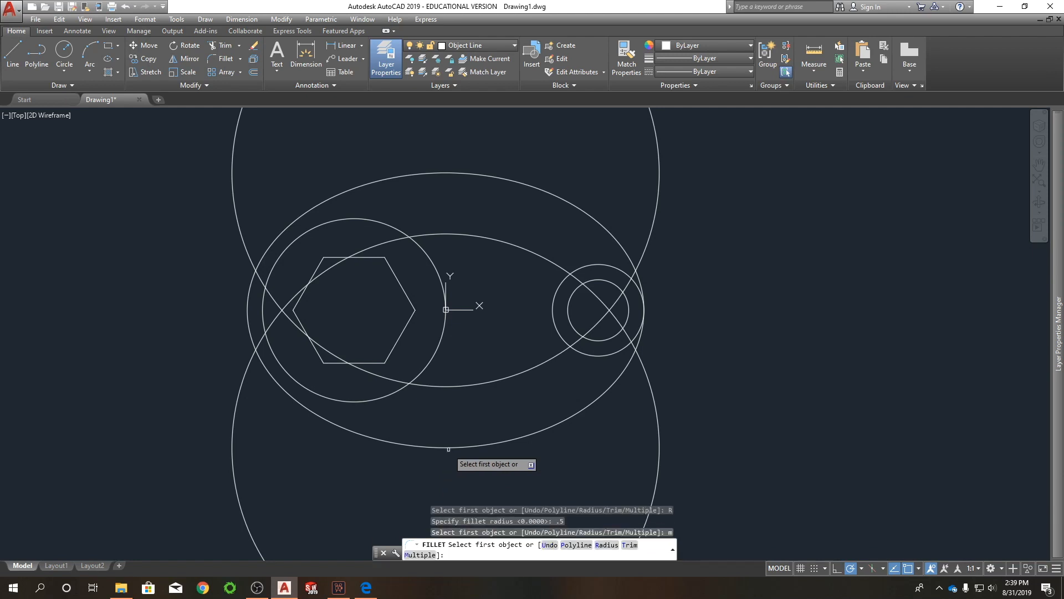
{"action": "left_click", "coordinate": [440, 385]}
{"action": "left_click", "coordinate": [432, 359]}
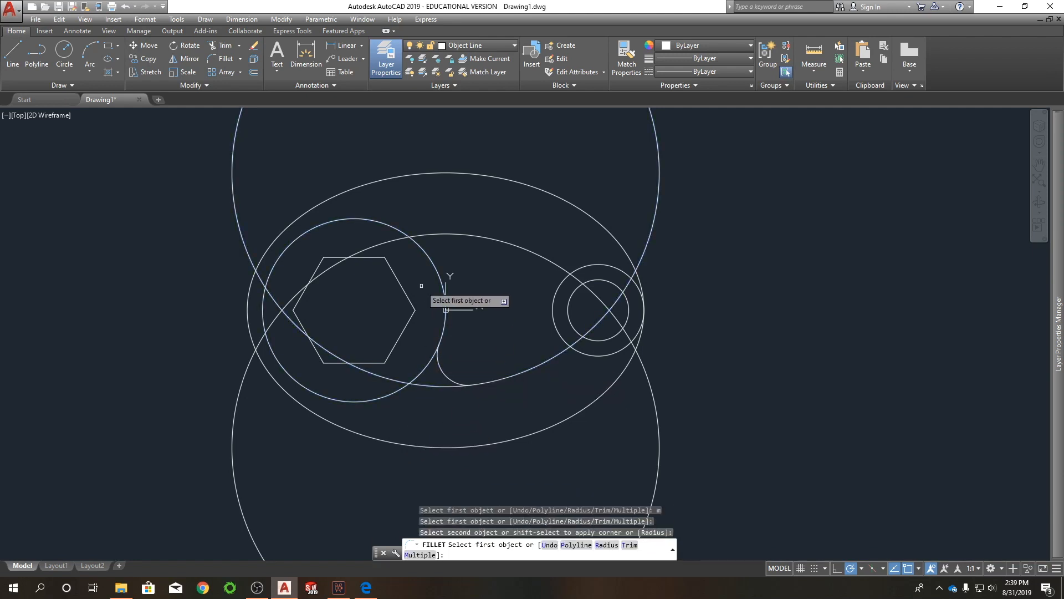
{"action": "left_click", "coordinate": [431, 251]}
{"action": "left_click", "coordinate": [446, 233]}
Step: Fillet both large circles with the outer concentric circle at the ellipse's right end, using the same radius
{"action": "left_click", "coordinate": [551, 256]}
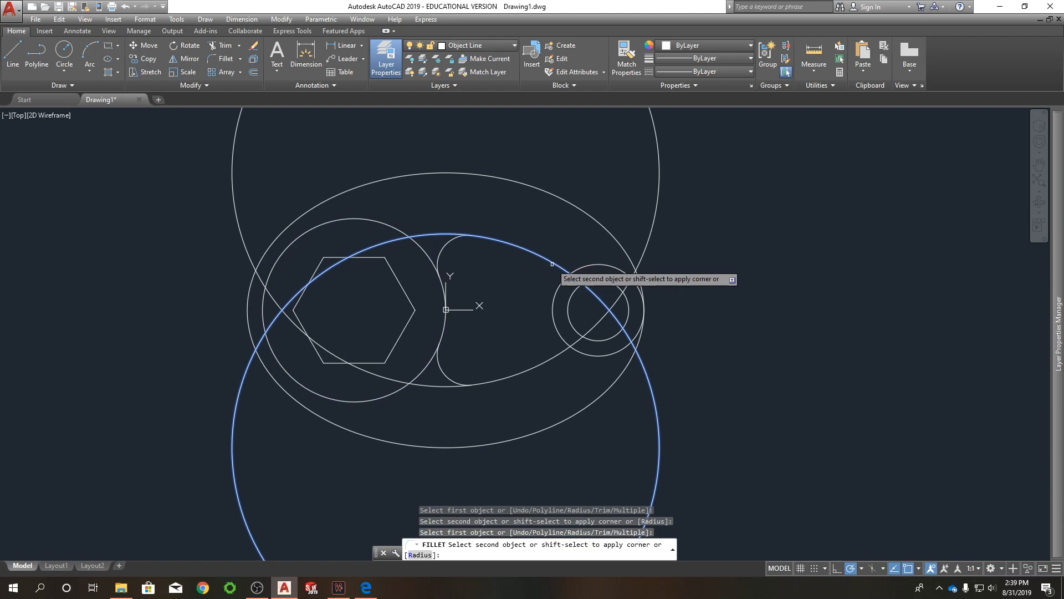
{"action": "left_click", "coordinate": [558, 287]}
{"action": "left_click", "coordinate": [556, 332]}
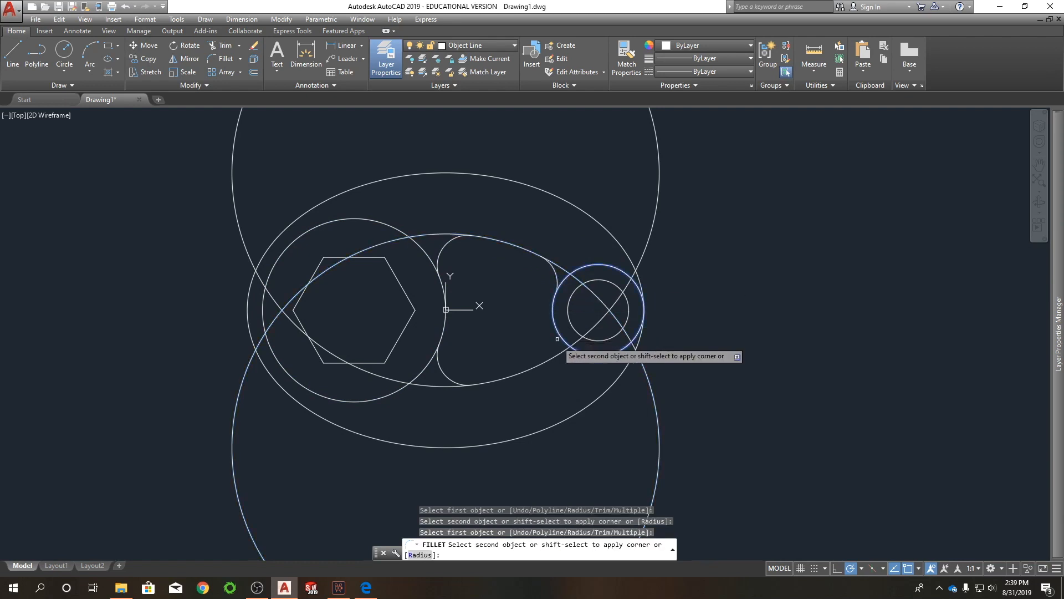
{"action": "left_click", "coordinate": [549, 359]}
{"action": "right_click", "coordinate": [557, 376]}
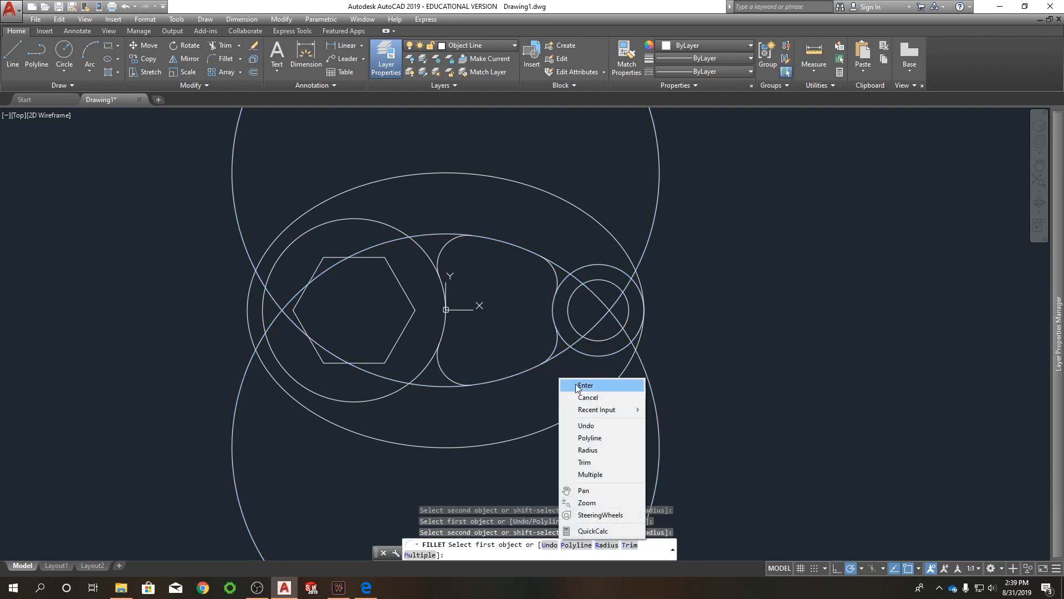
{"action": "left_click", "coordinate": [577, 386]}
Step: Trim both large circles to the four fillet arcs, keeping only the segments between the left and right fillets
{"action": "left_click", "coordinate": [554, 349]}
{"action": "left_click", "coordinate": [546, 278]}
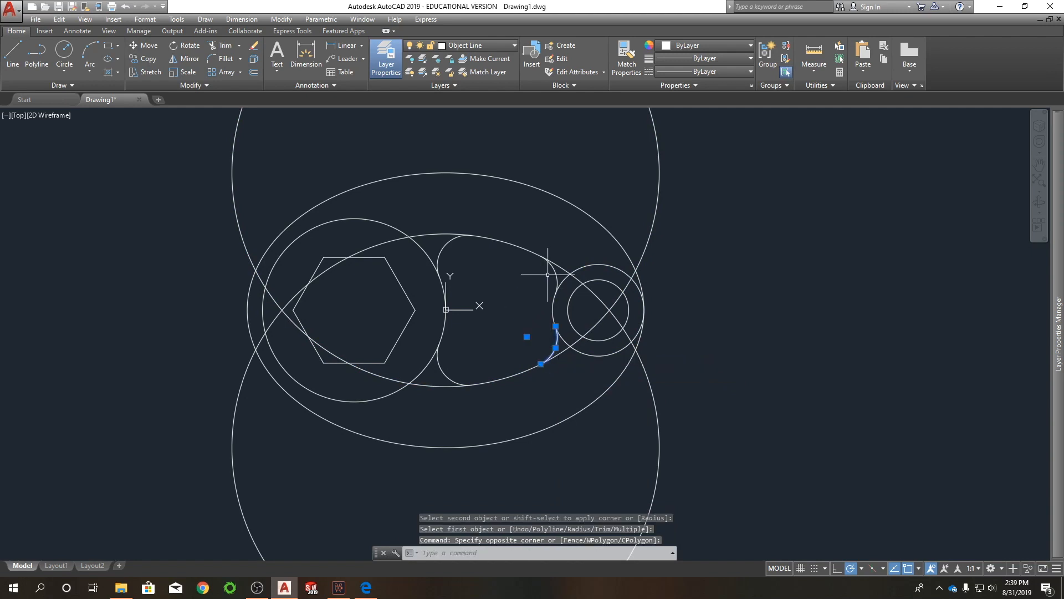
{"action": "left_click", "coordinate": [552, 269]}
{"action": "left_click", "coordinate": [444, 248]}
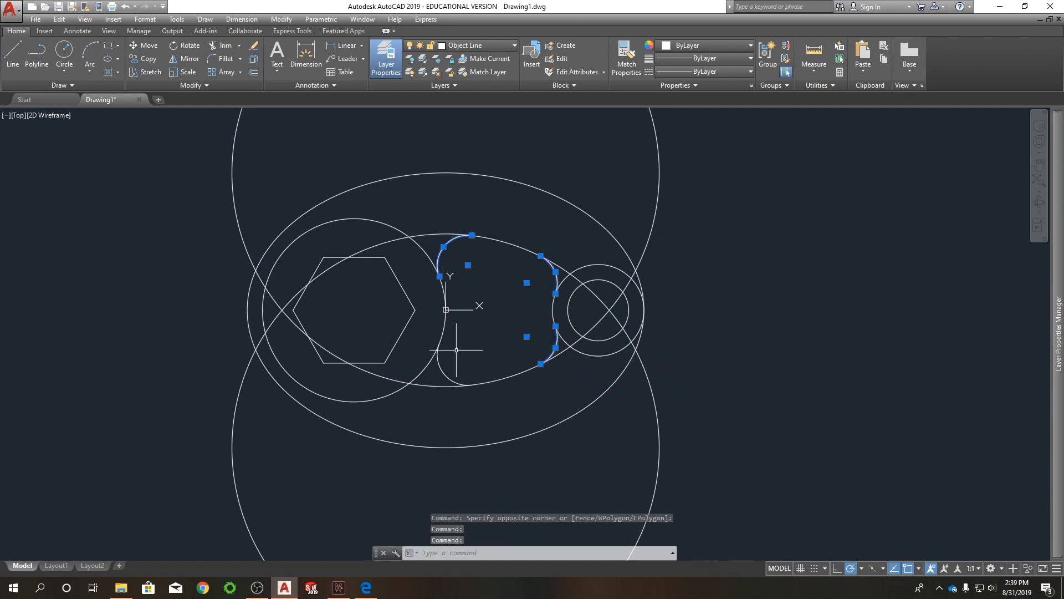
{"action": "left_click", "coordinate": [446, 375]}
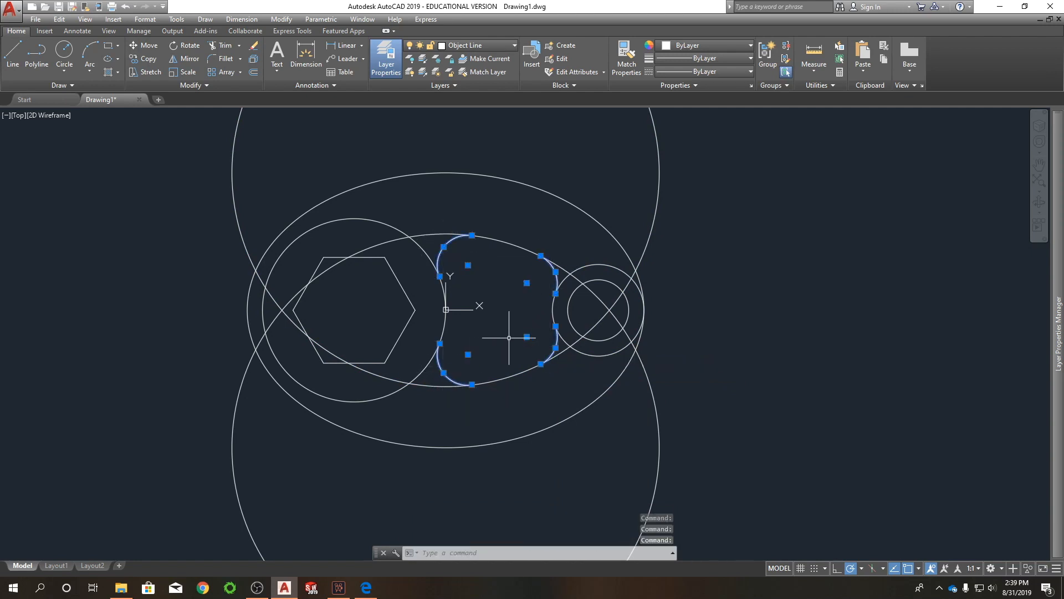
{"action": "type", "text": "tr"}
{"action": "key", "text": "Return"}
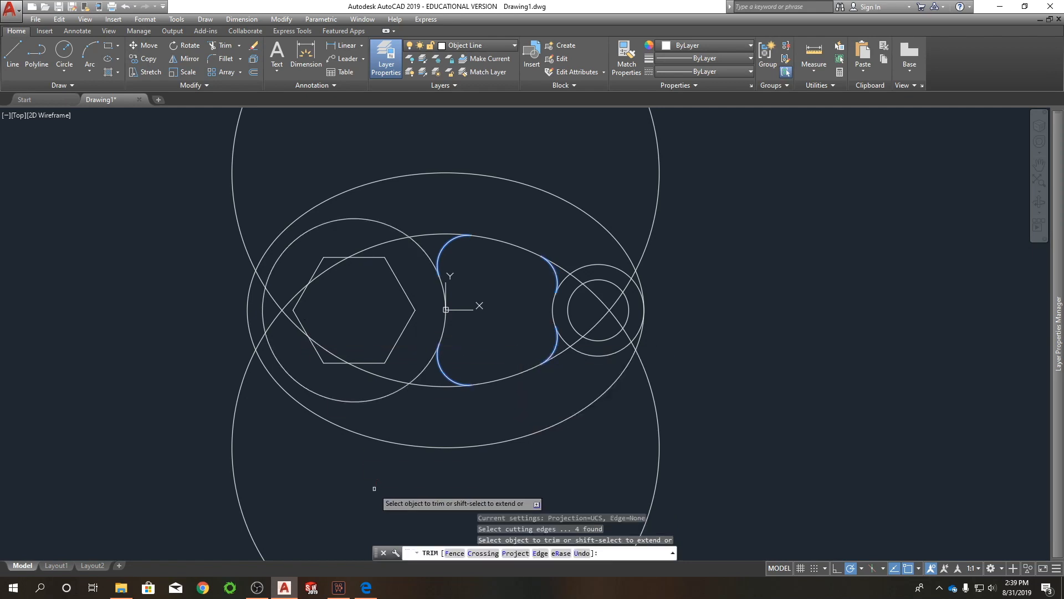
{"action": "left_click", "coordinate": [435, 388]}
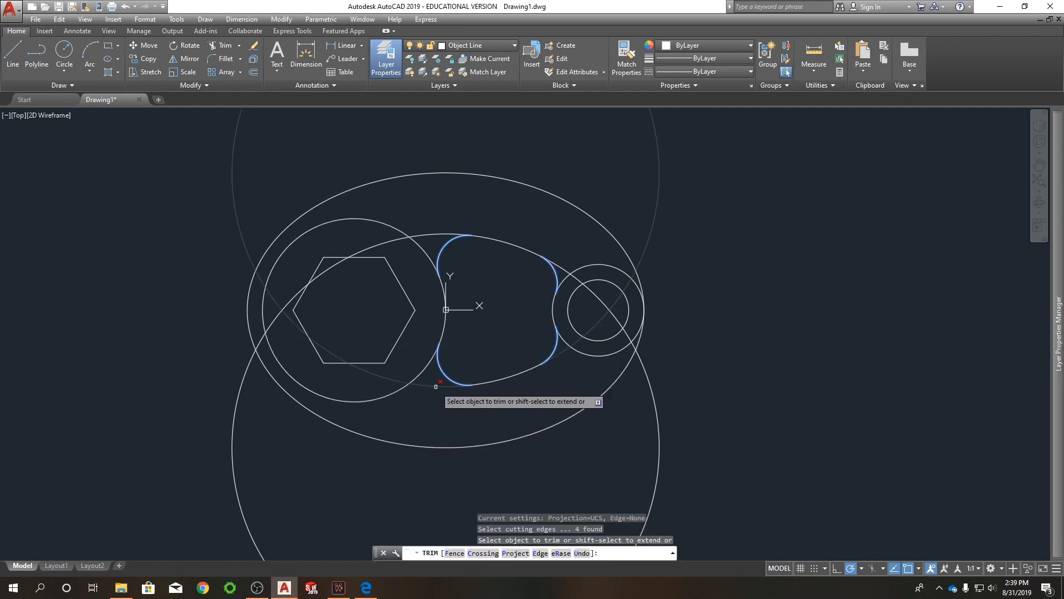
{"action": "left_click", "coordinate": [431, 238]}
{"action": "right_click", "coordinate": [515, 239]}
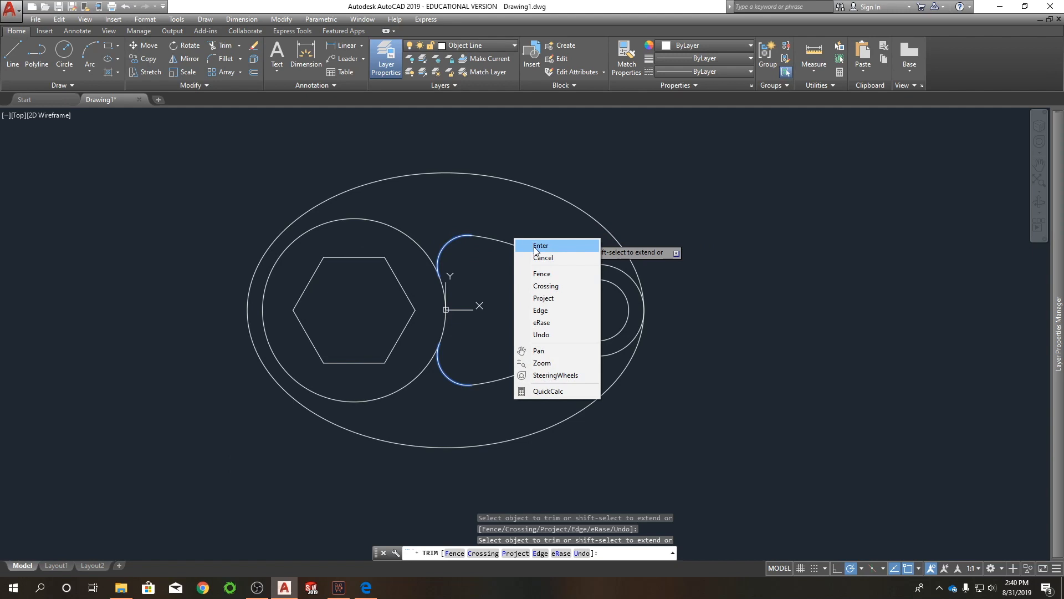
{"action": "left_click", "coordinate": [525, 214]}
{"action": "key", "text": "Return"}
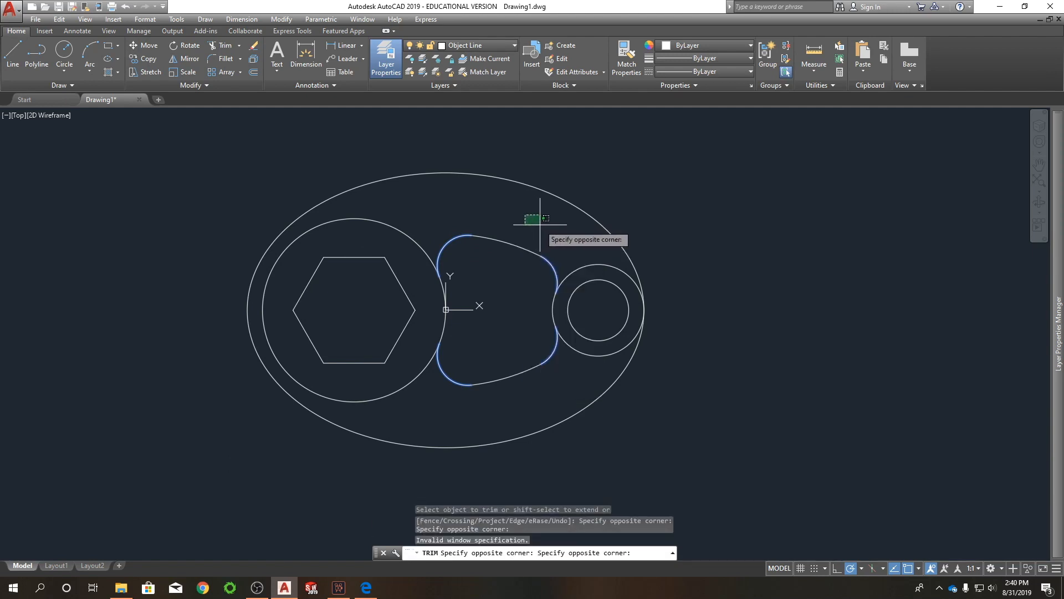
{"action": "key", "text": "Escape"}
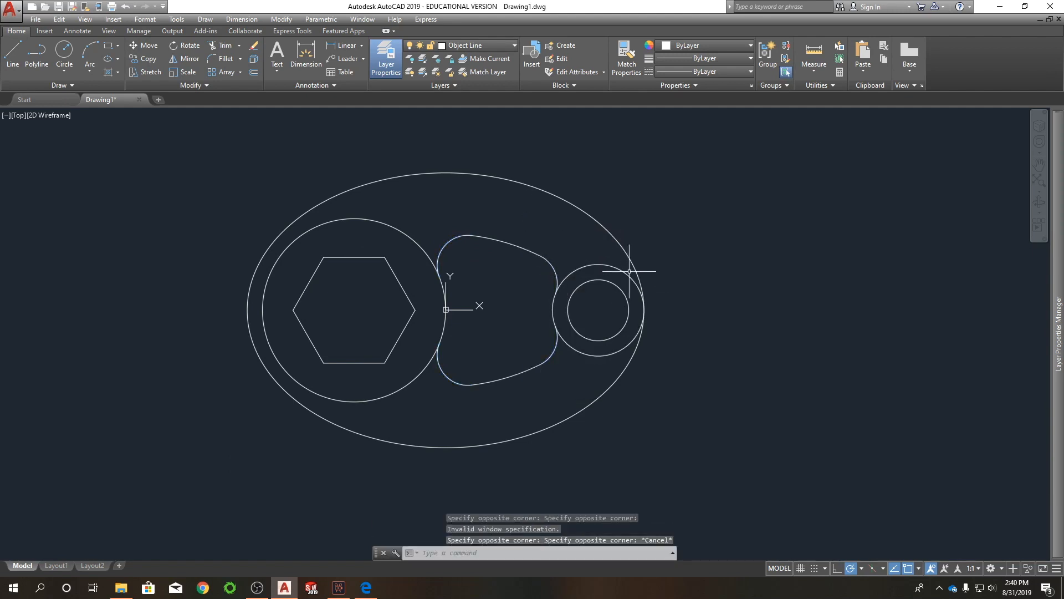
Step: Trim the outer concentric circle at the ellipse's right end, keeping only its short arc between the two right fillets
{"action": "left_click", "coordinate": [576, 260]}
{"action": "left_click", "coordinate": [541, 274]}
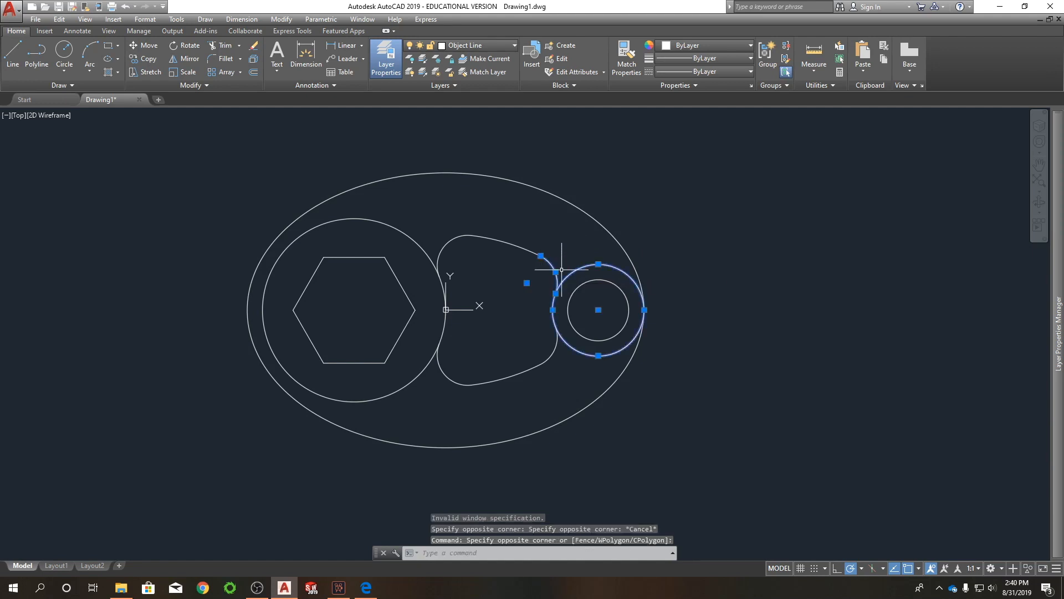
{"action": "key", "text": "Escape"}
{"action": "left_click", "coordinate": [563, 258]}
{"action": "left_click", "coordinate": [546, 248]}
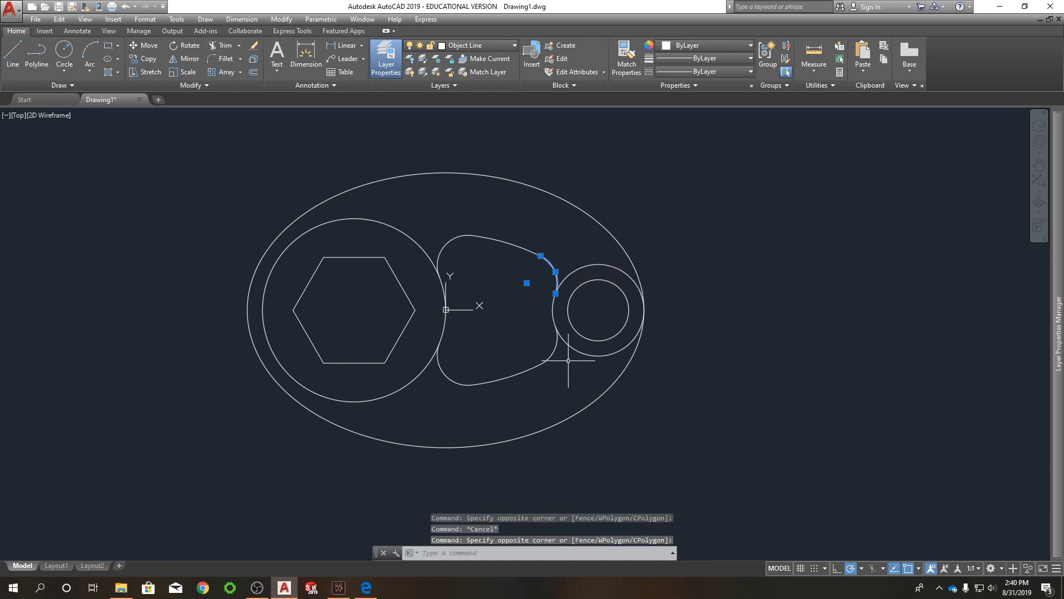
{"action": "left_click", "coordinate": [562, 362]}
{"action": "left_click", "coordinate": [551, 350]}
{"action": "left_click", "coordinate": [609, 387]}
{"action": "type", "text": "tr"}
{"action": "key", "text": "Return"}
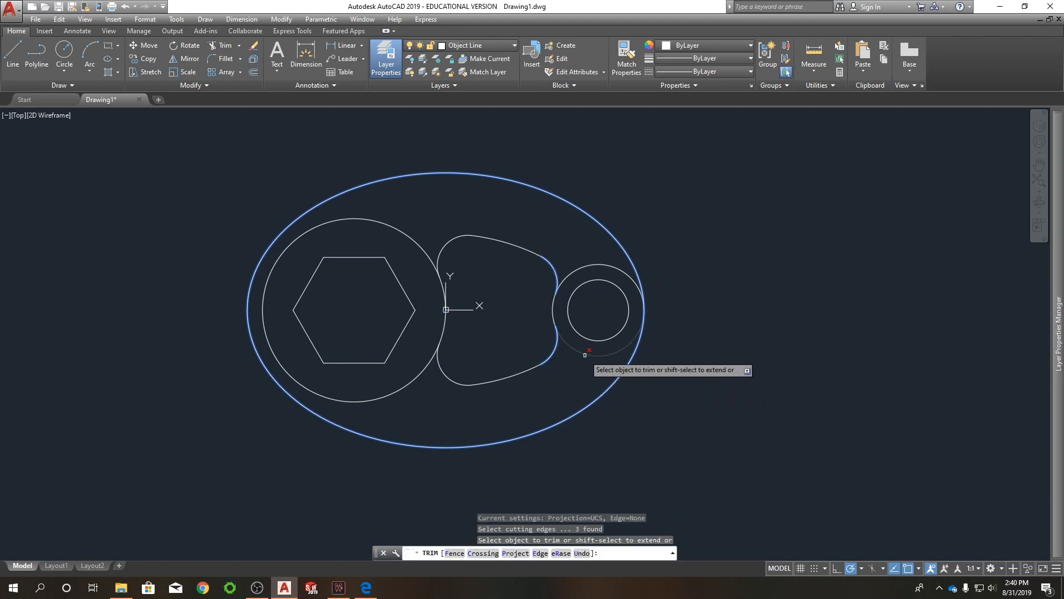
{"action": "right_click", "coordinate": [738, 206]}
{"action": "left_click", "coordinate": [763, 212]}
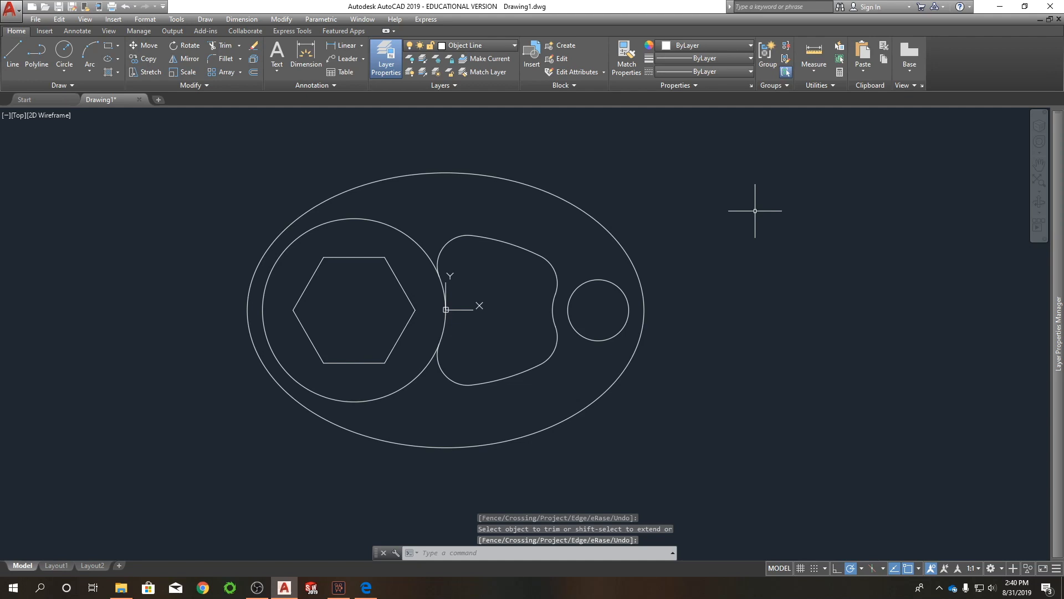
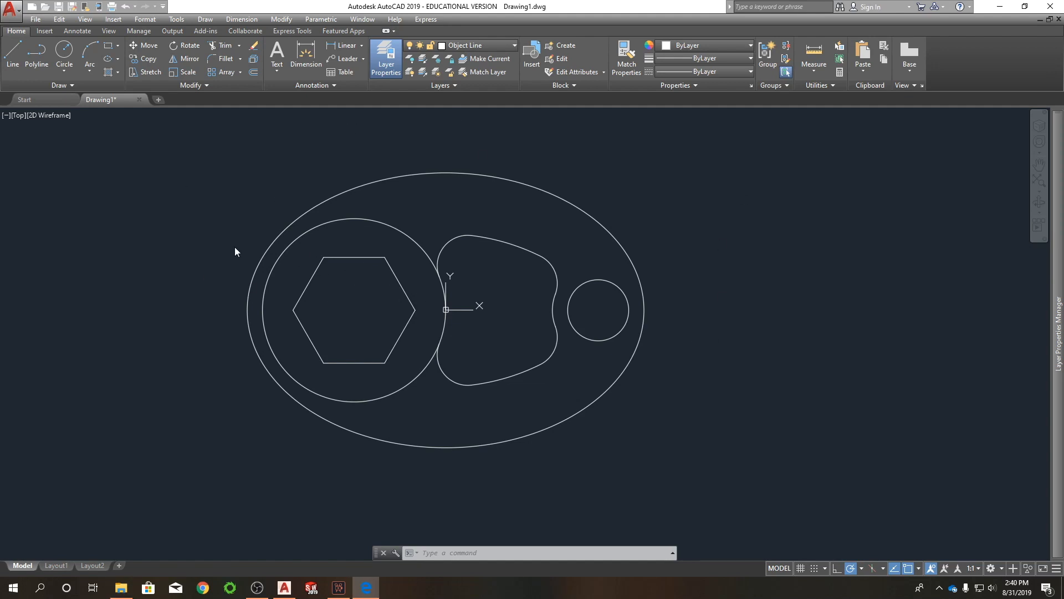
Step: Erase the entire finished figure from the drawing
{"action": "left_click", "coordinate": [191, 120]}
{"action": "left_click", "coordinate": [726, 500]}
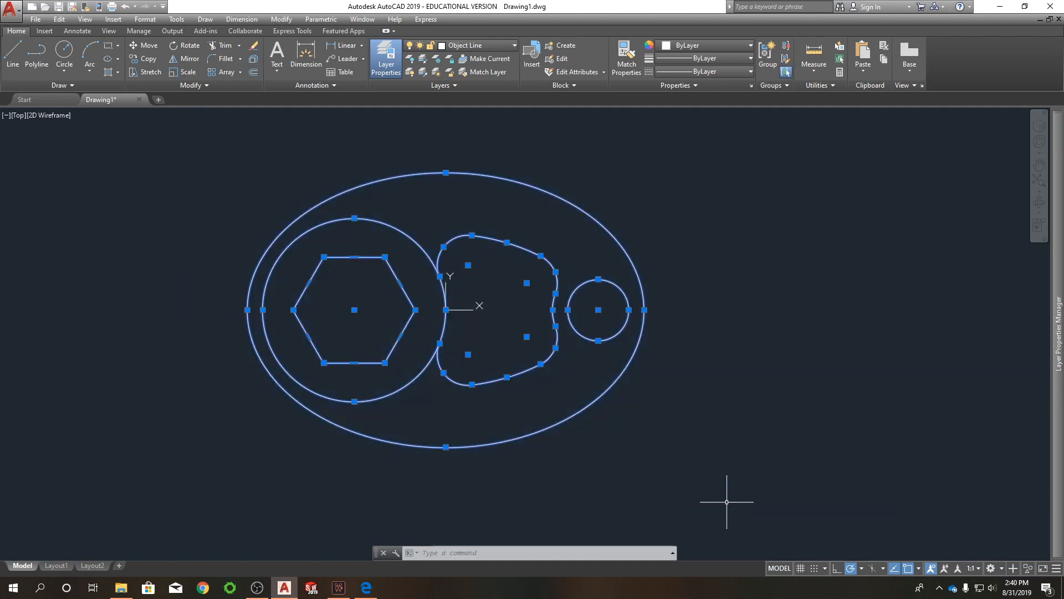
{"action": "key", "text": "Delete"}
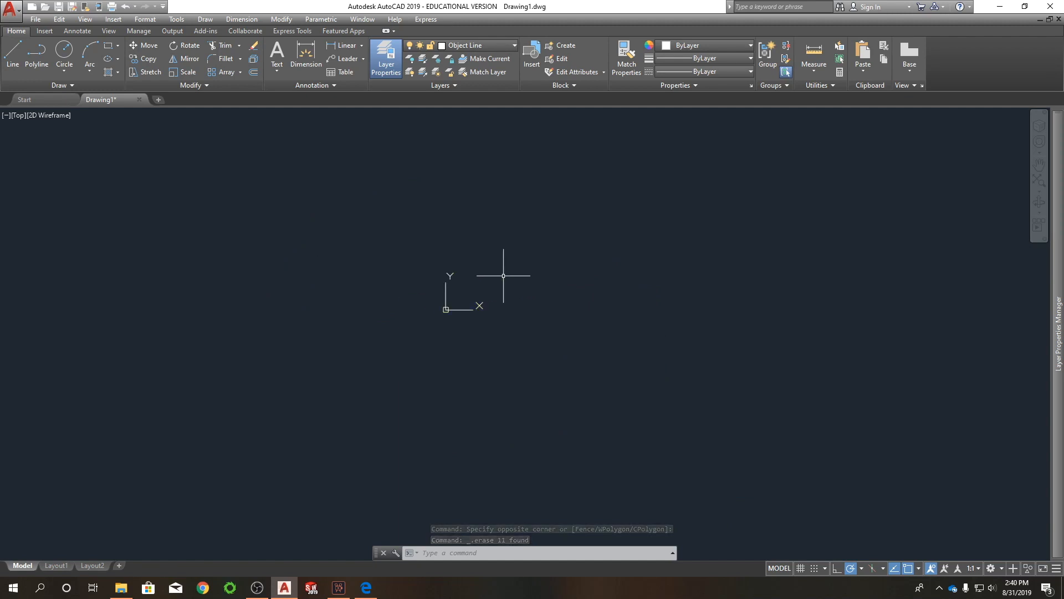
Step: Draw horizontal and vertical construction lines through the origin 0,0
{"action": "type", "text": "c"}
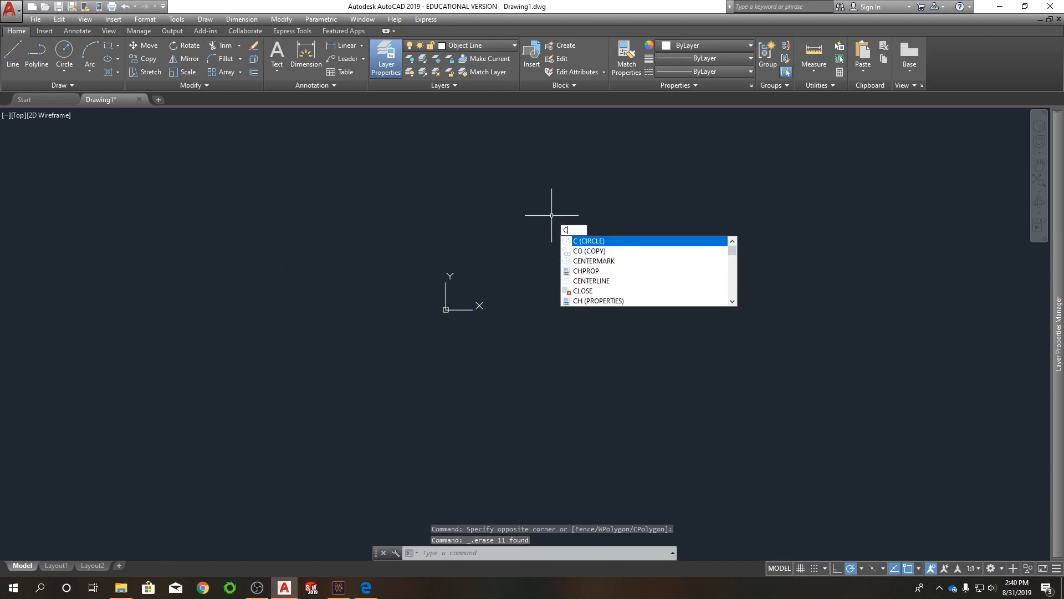
{"action": "key", "text": "Escape"}
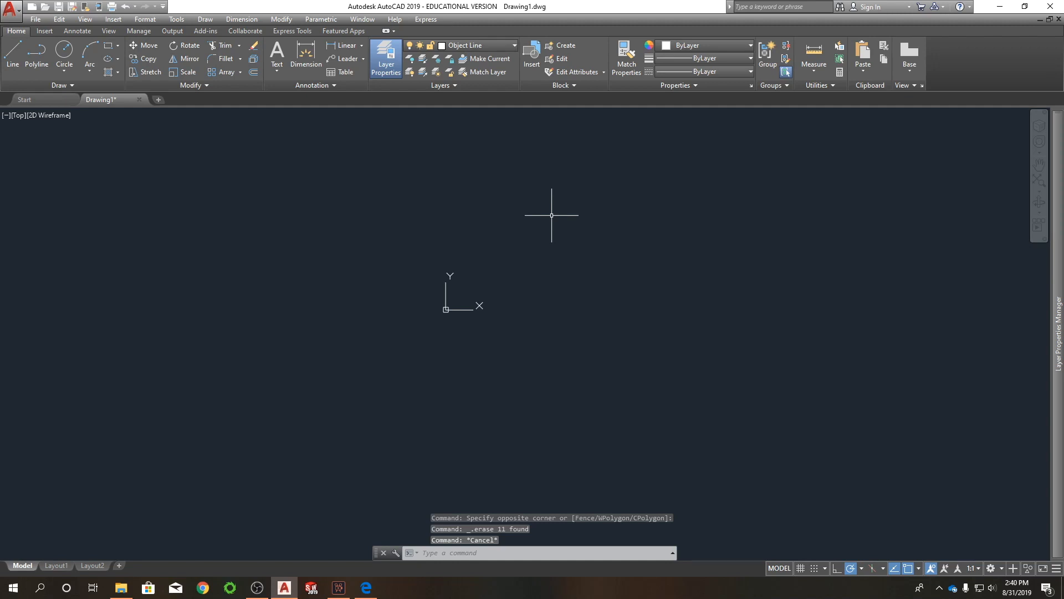
{"action": "key", "text": "Return"}
{"action": "type", "text": "0"}
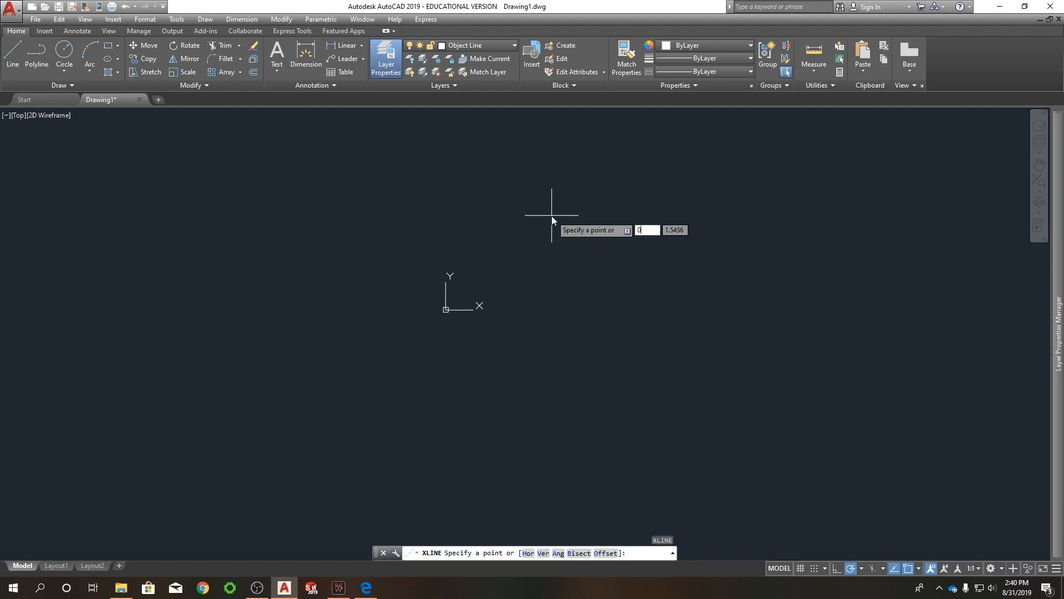
{"action": "key", "text": "Tab"}
{"action": "type", "text": "0"}
{"action": "key", "text": "Tab"}
{"action": "key", "text": "Return"}
{"action": "key", "text": "Tab"}
{"action": "type", "text": "0"}
{"action": "key", "text": "Return"}
{"action": "type", "text": "90"}
{"action": "key", "text": "Return"}
{"action": "key", "text": "Escape"}
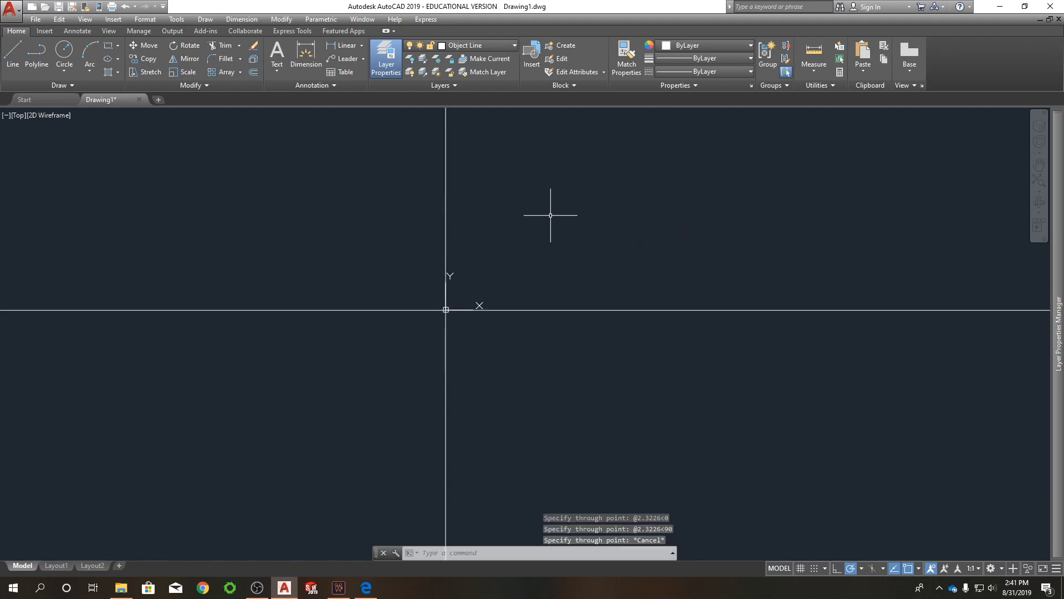
Step: Offset the vertical construction line 6 units to the right, and offset that copy 3 units back to the left
{"action": "type", "text": "o"}
{"action": "key", "text": "Return"}
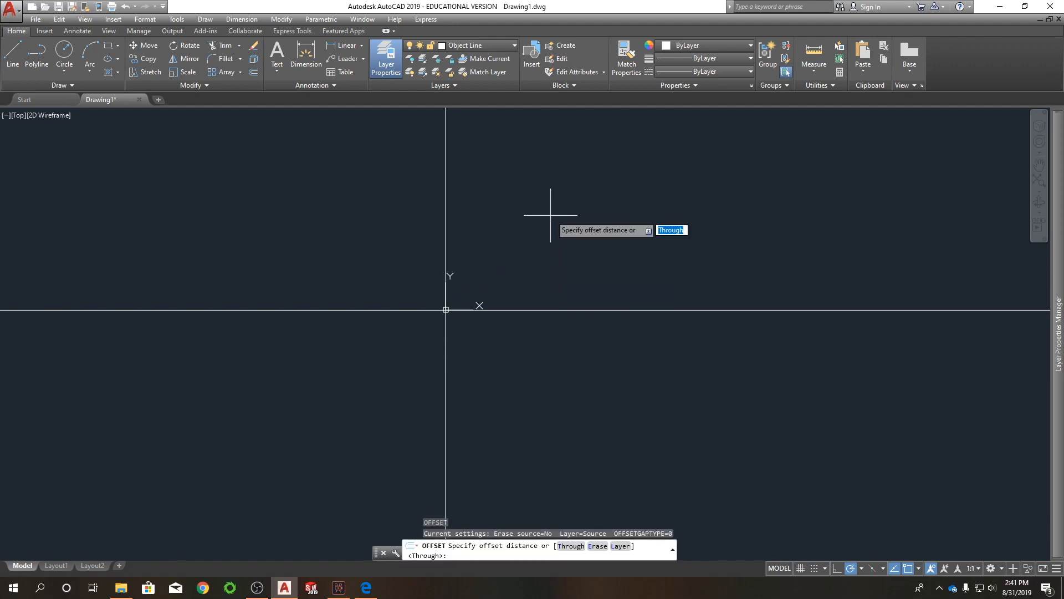
{"action": "type", "text": "6"}
{"action": "key", "text": "Return"}
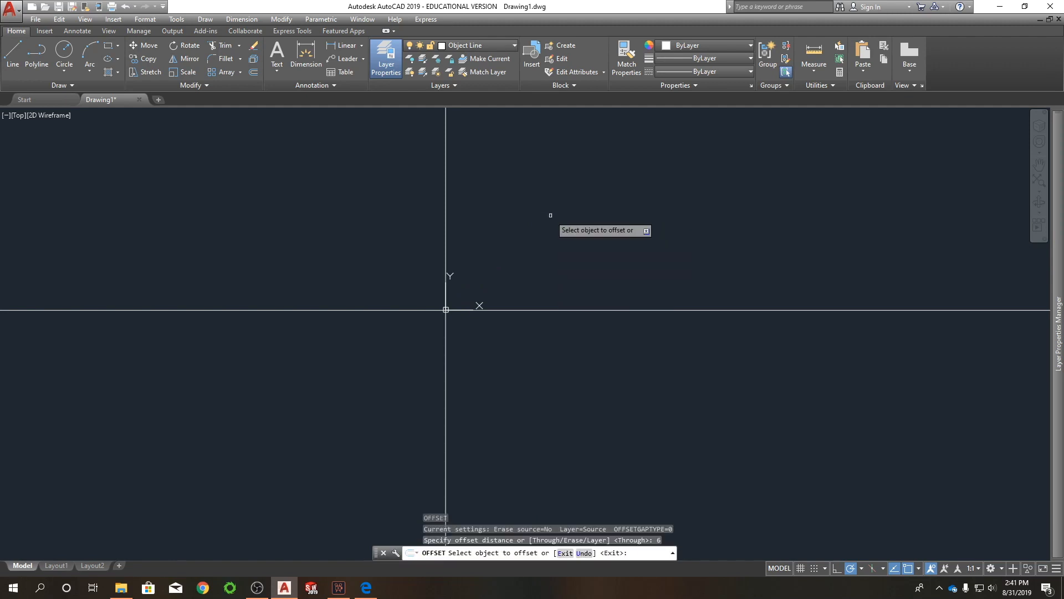
{"action": "left_click", "coordinate": [446, 191]}
{"action": "left_click", "coordinate": [665, 188]}
{"action": "left_click", "coordinate": [812, 214]}
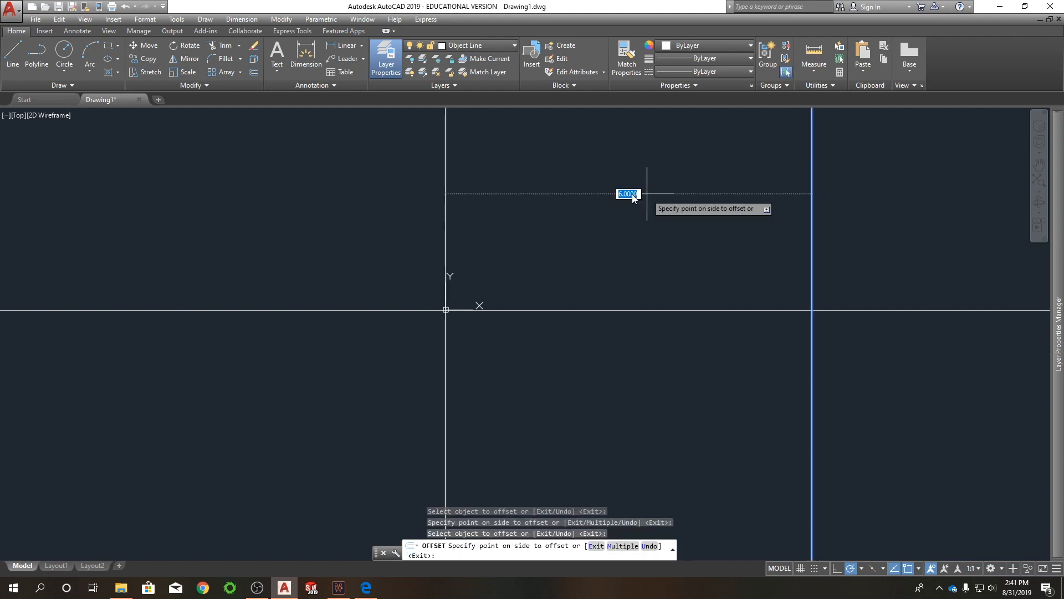
{"action": "type", "text": "3"}
{"action": "key", "text": "Return"}
Step: Offset the horizontal construction line 2 units upward and finish the offset
{"action": "left_click", "coordinate": [588, 310]}
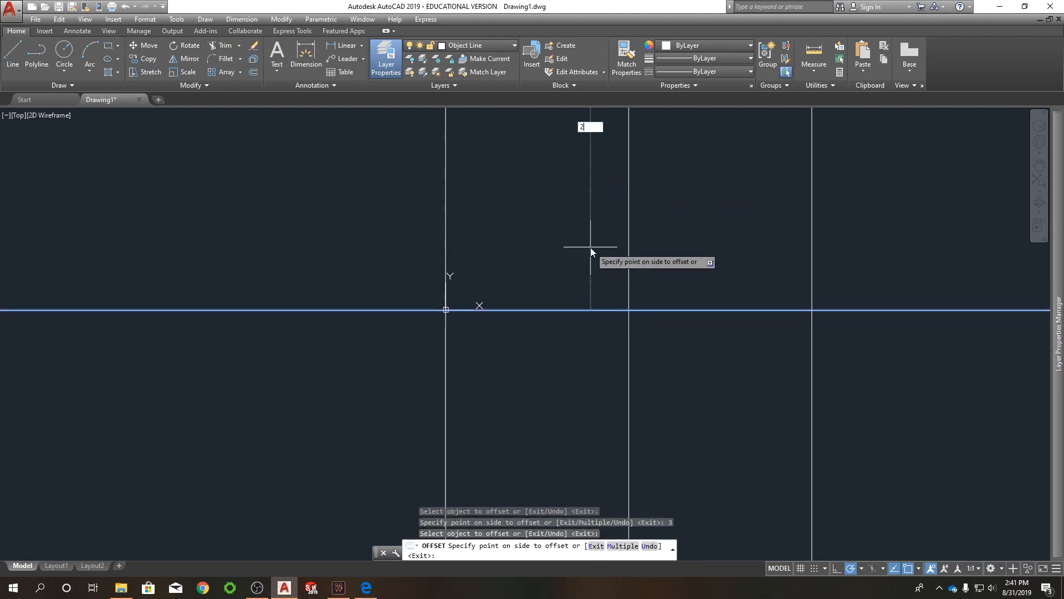
{"action": "key", "text": "Return"}
{"action": "scroll", "coordinate": [498, 269], "scroll_direction": "down", "scroll_amount": 4}
{"action": "middle_click_drag", "start_coordinate": [497, 269], "coordinate": [478, 274]}
{"action": "right_click", "coordinate": [683, 203]}
{"action": "left_click", "coordinate": [718, 207]}
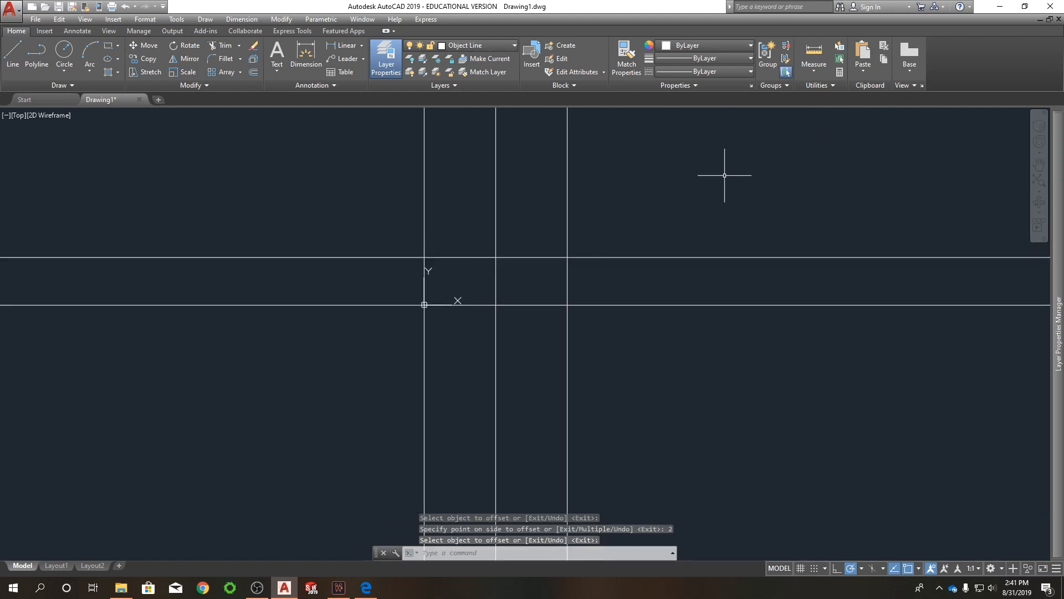
Step: Draw two concentric circles of radius 1 and 0.5 centred on the origin
{"action": "type", "text": "c"}
{"action": "key", "text": "Return"}
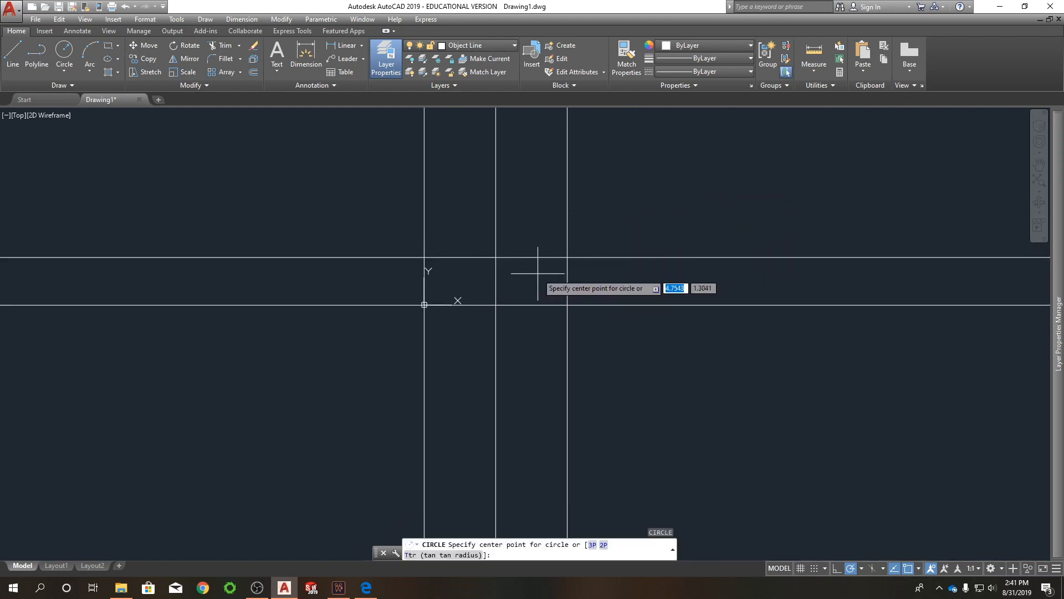
{"action": "left_click", "coordinate": [425, 303]}
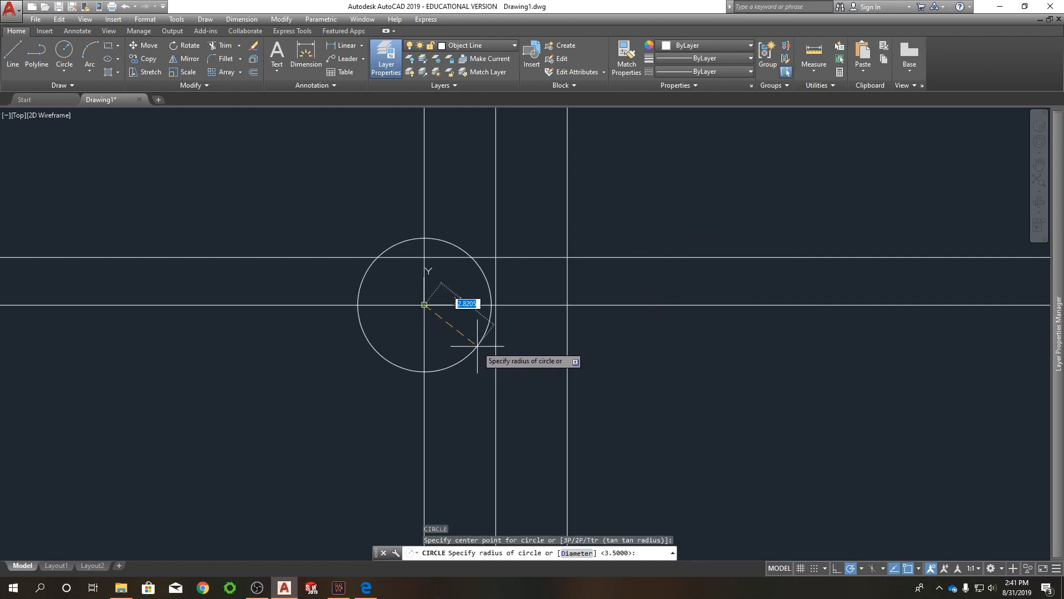
{"action": "key", "text": "Return"}
{"action": "key", "text": "Return"}
{"action": "left_click", "coordinate": [425, 305]}
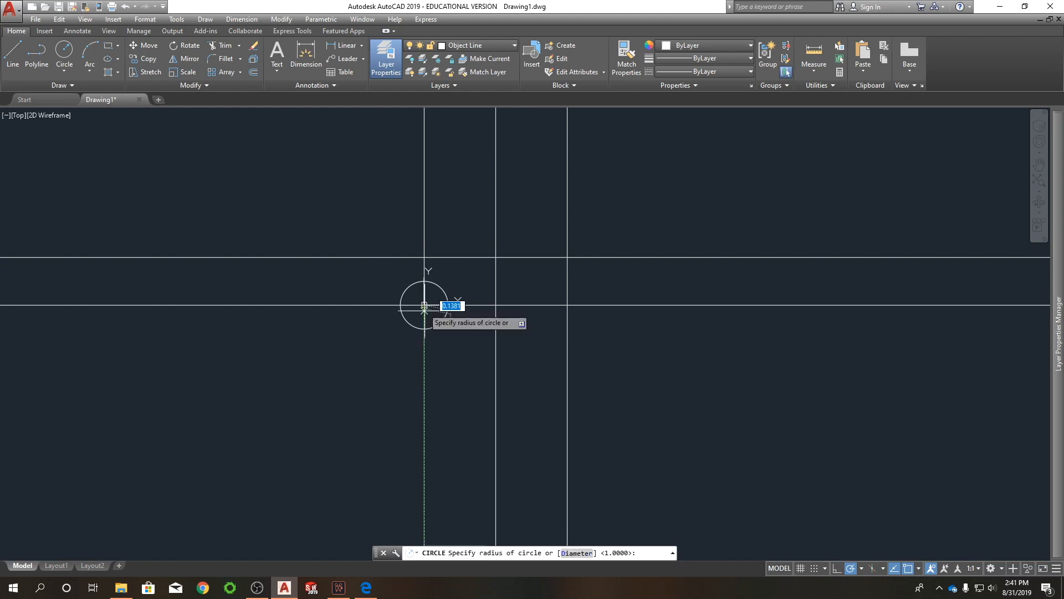
{"action": "type", "text": ".5"}
{"action": "key", "text": "Return"}
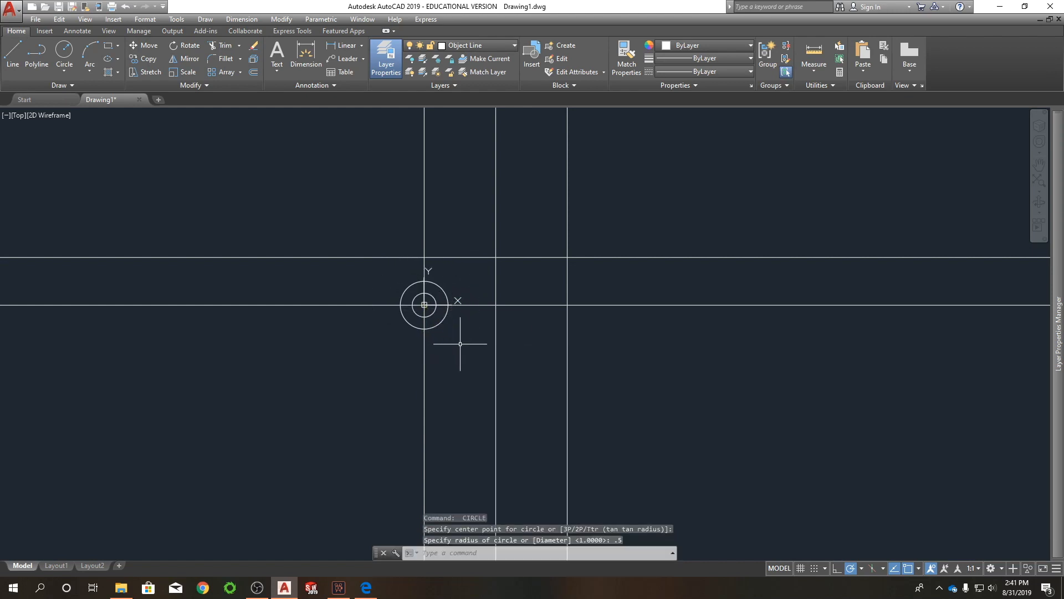
Step: Copy both origin circles from their centre to the intersection of the rightmost vertical and upper horizontal construction lines
{"action": "scroll", "coordinate": [409, 316], "scroll_direction": "up", "scroll_amount": 2}
{"action": "left_click", "coordinate": [560, 380]}
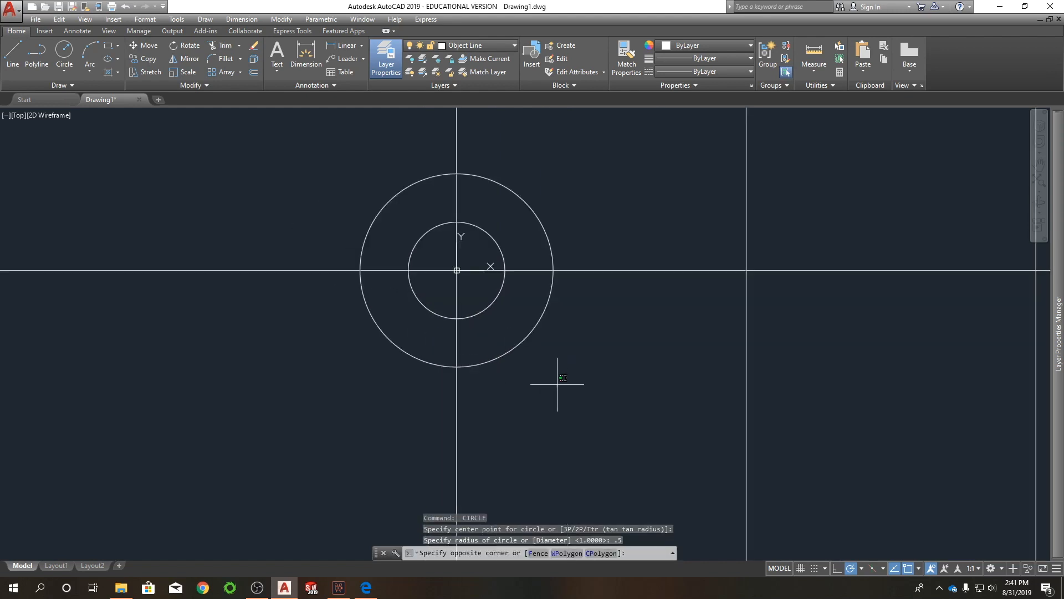
{"action": "left_click", "coordinate": [482, 289]}
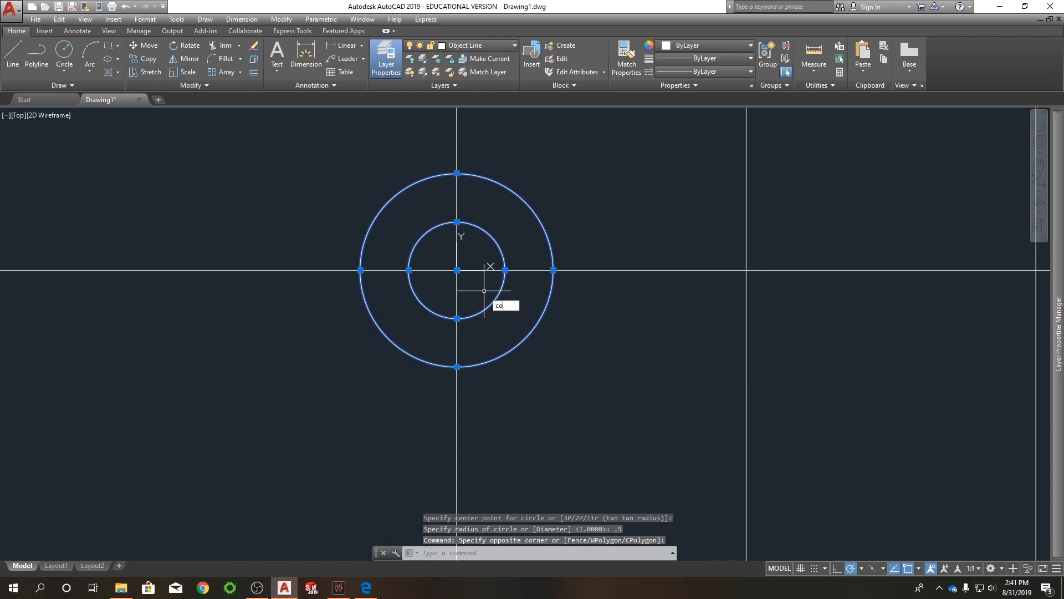
{"action": "key", "text": "Return"}
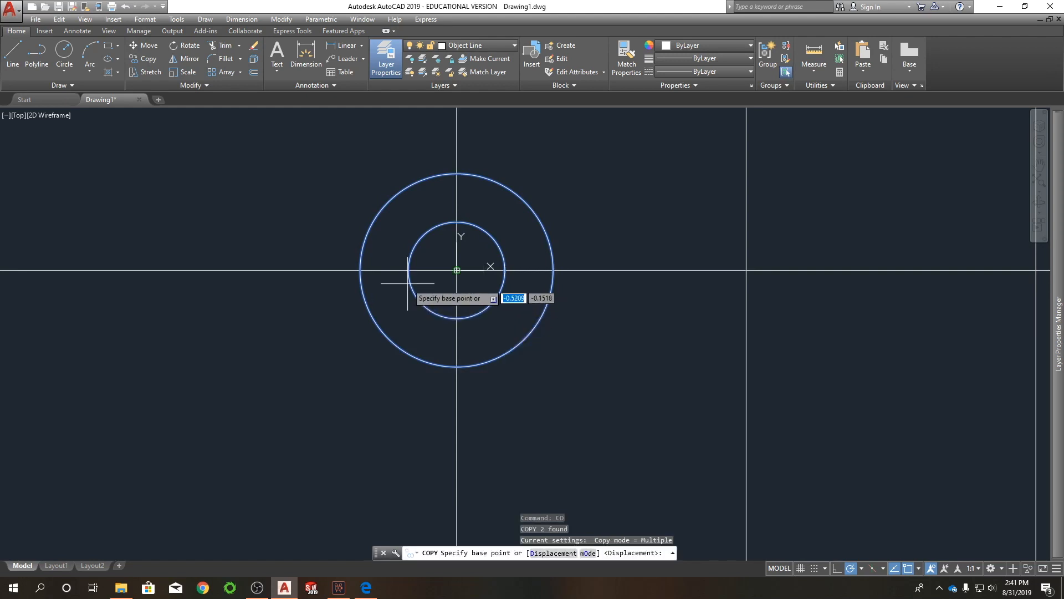
{"action": "left_click", "coordinate": [457, 270]}
{"action": "scroll", "coordinate": [464, 229], "scroll_direction": "down", "scroll_amount": 4}
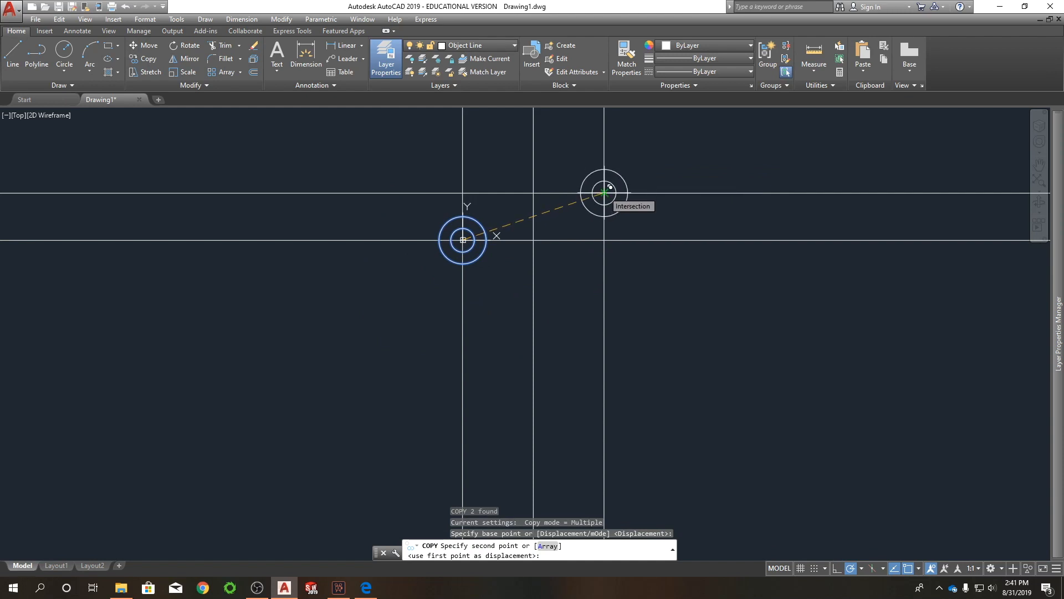
{"action": "left_click", "coordinate": [609, 188]}
{"action": "right_click", "coordinate": [723, 173]}
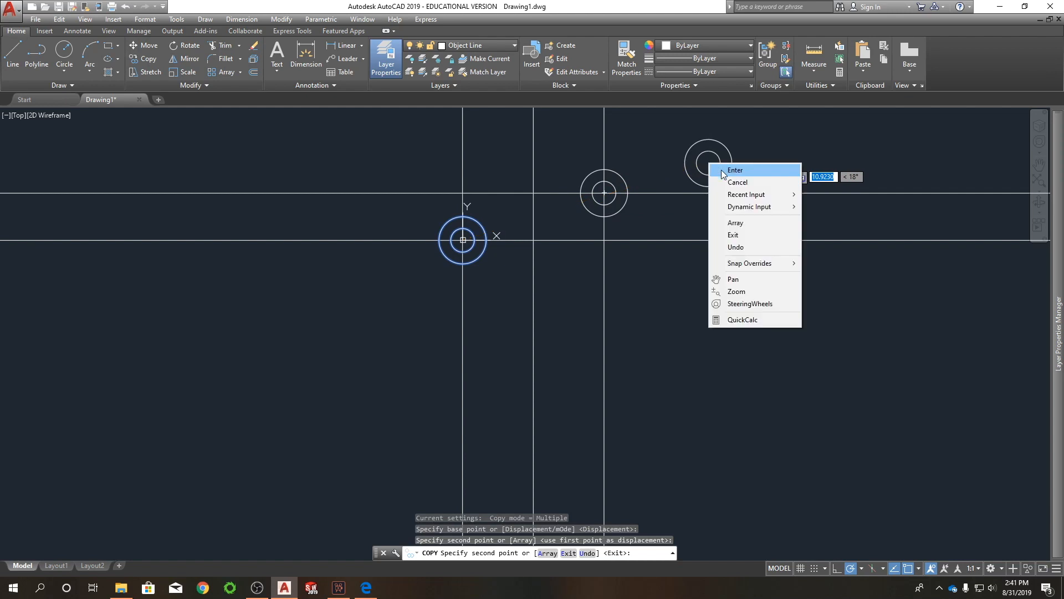
{"action": "left_click", "coordinate": [735, 170]}
Step: Draw concentric circles of radius 2 and 1.5 at the intersection of the middle vertical and upper horizontal construction lines
{"action": "type", "text": "c"}
{"action": "key", "text": "Return"}
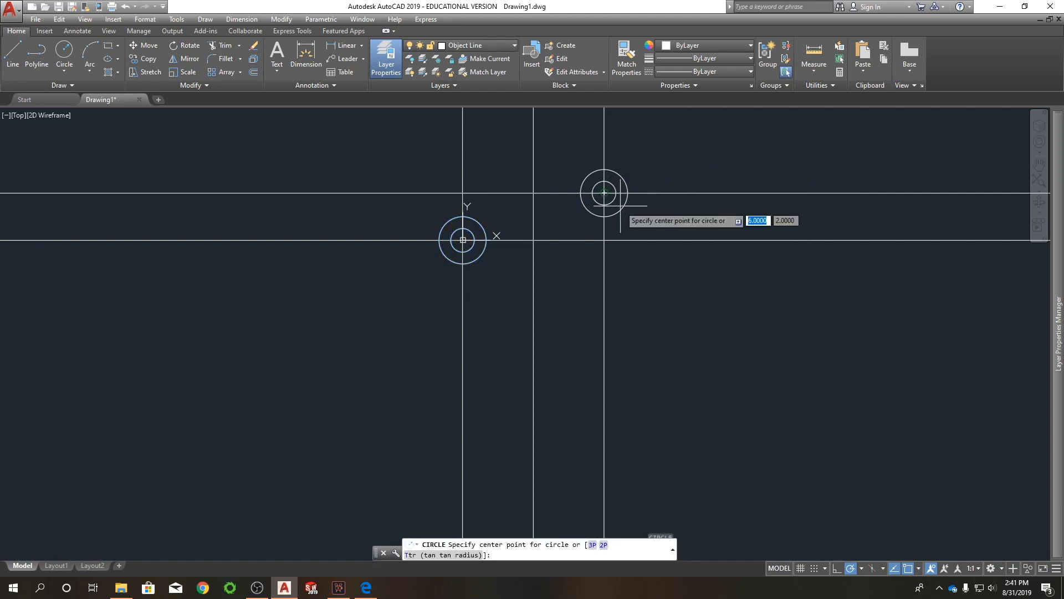
{"action": "left_click", "coordinate": [533, 193]}
{"action": "type", "text": "2"}
{"action": "key", "text": "Return"}
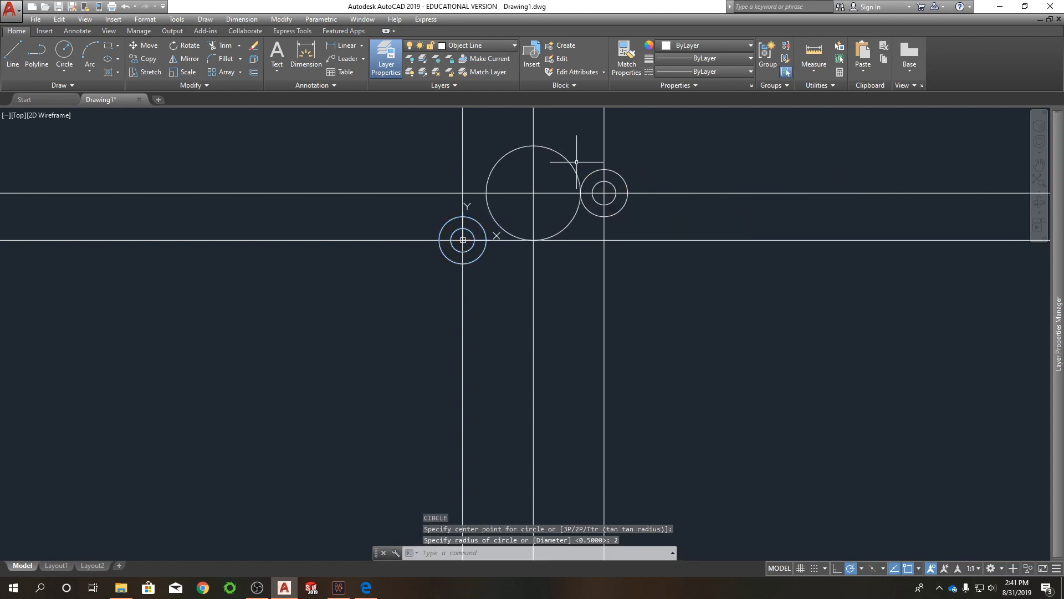
{"action": "key", "text": "Return"}
{"action": "left_click", "coordinate": [534, 193]}
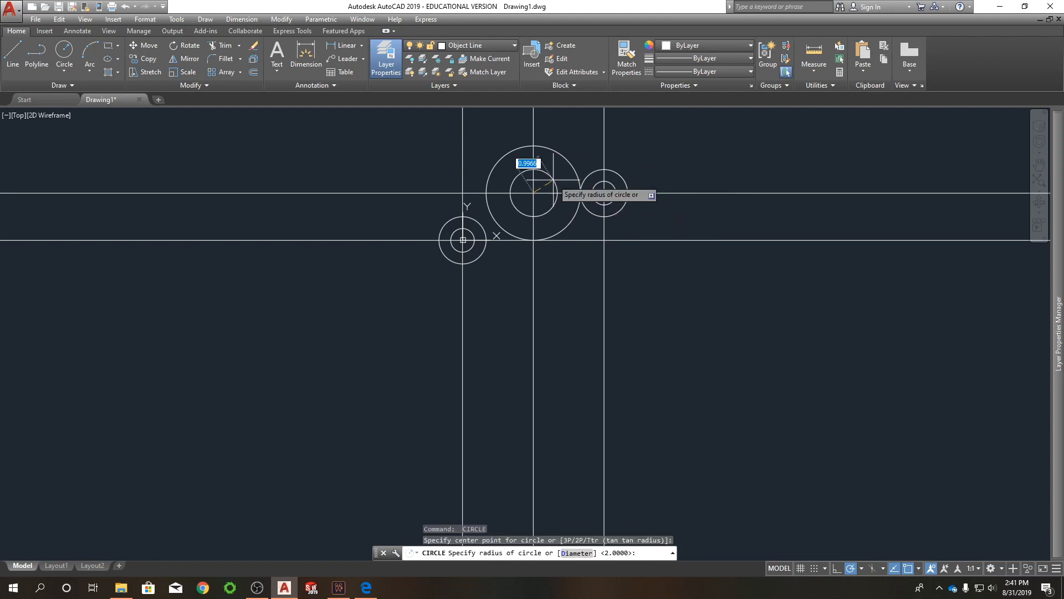
{"action": "type", "text": "1.5"}
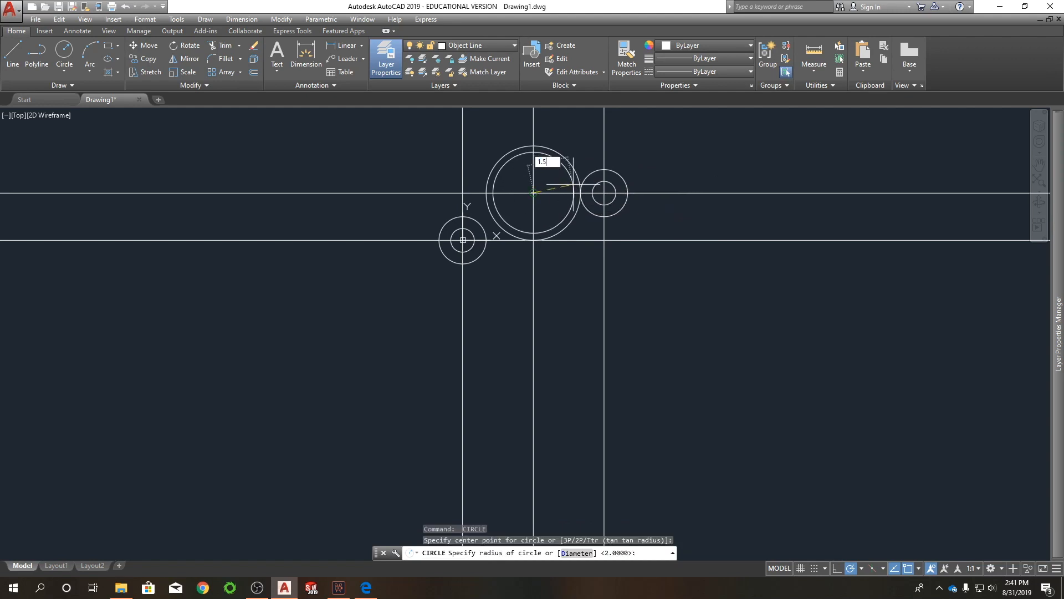
{"action": "key", "text": "Return"}
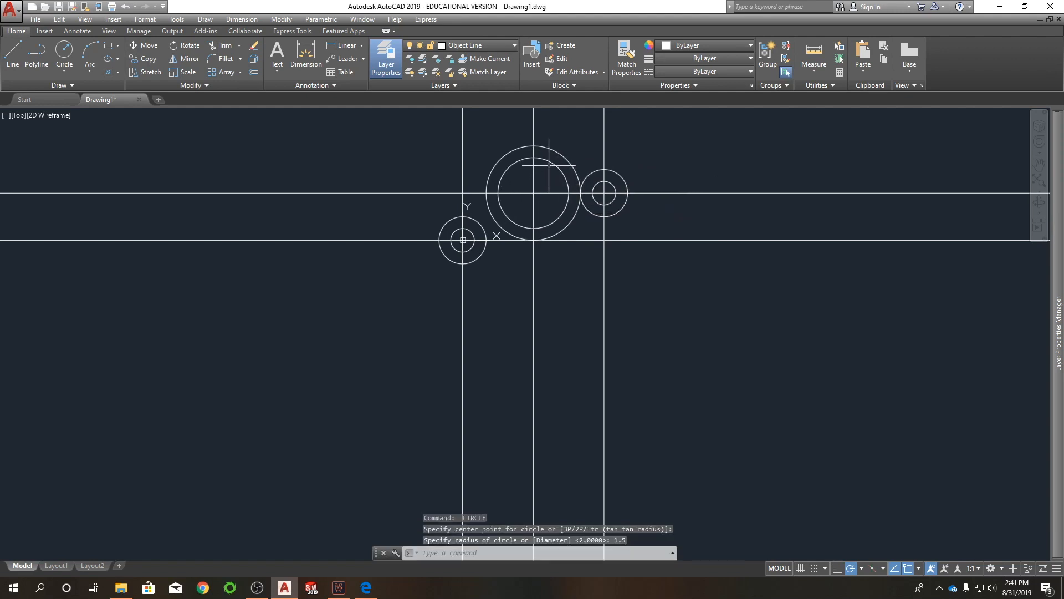
Step: Try a six-sided polygon centred on the large concentric circles, circumscribed about a circle of radius 2
{"action": "scroll", "coordinate": [531, 183], "scroll_direction": "up", "scroll_amount": 2}
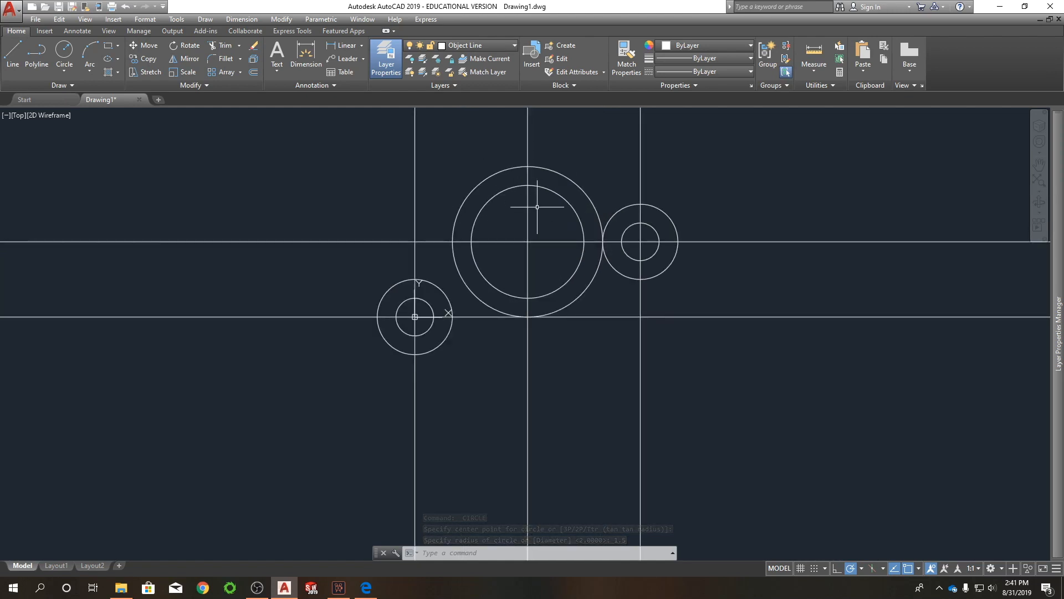
{"action": "type", "text": "l"}
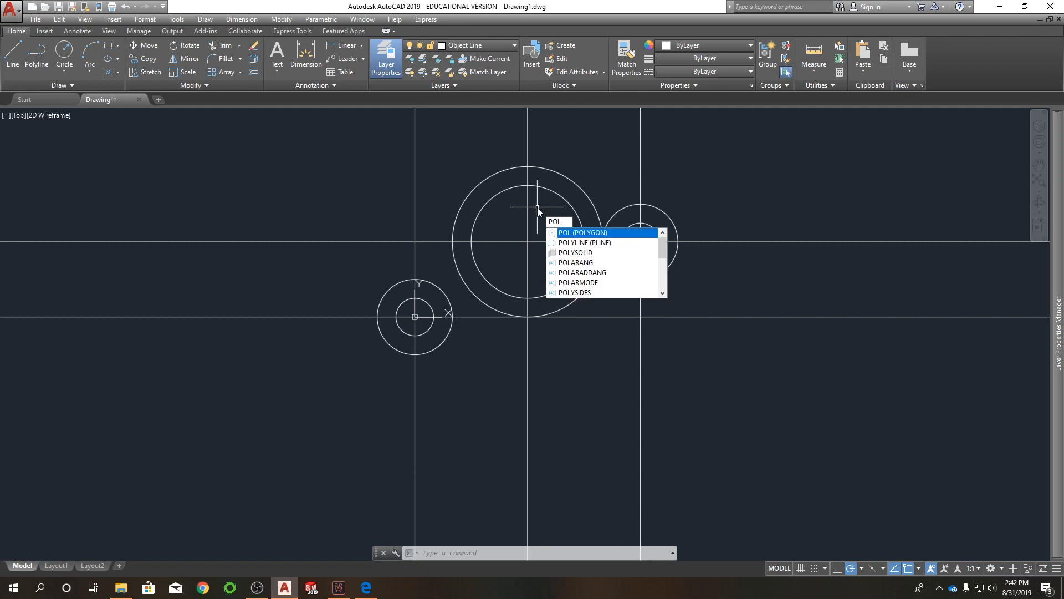
{"action": "key", "text": "Return"}
{"action": "key", "text": "Return"}
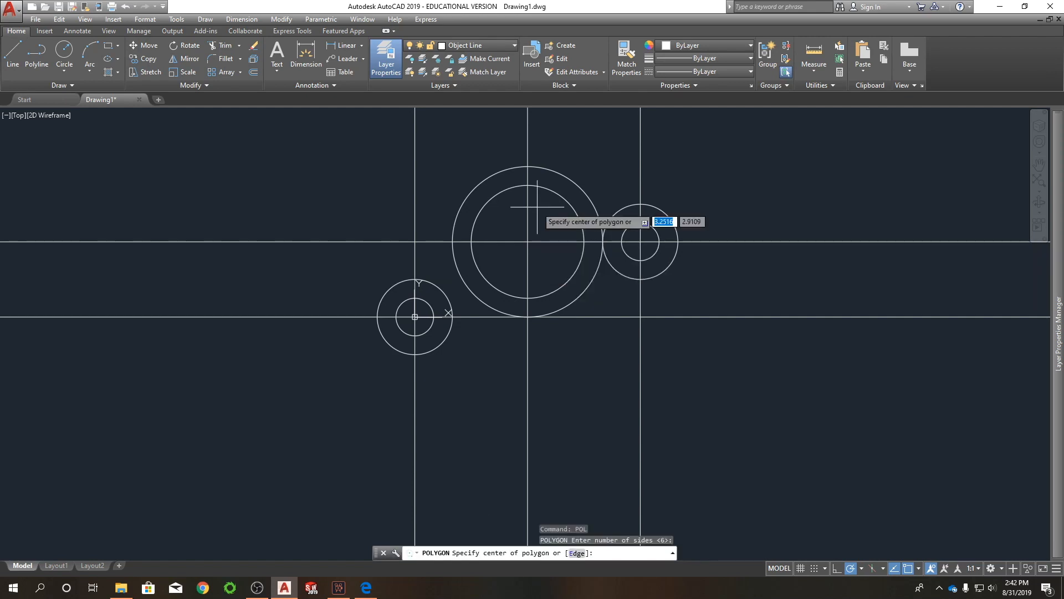
{"action": "left_click", "coordinate": [527, 241]}
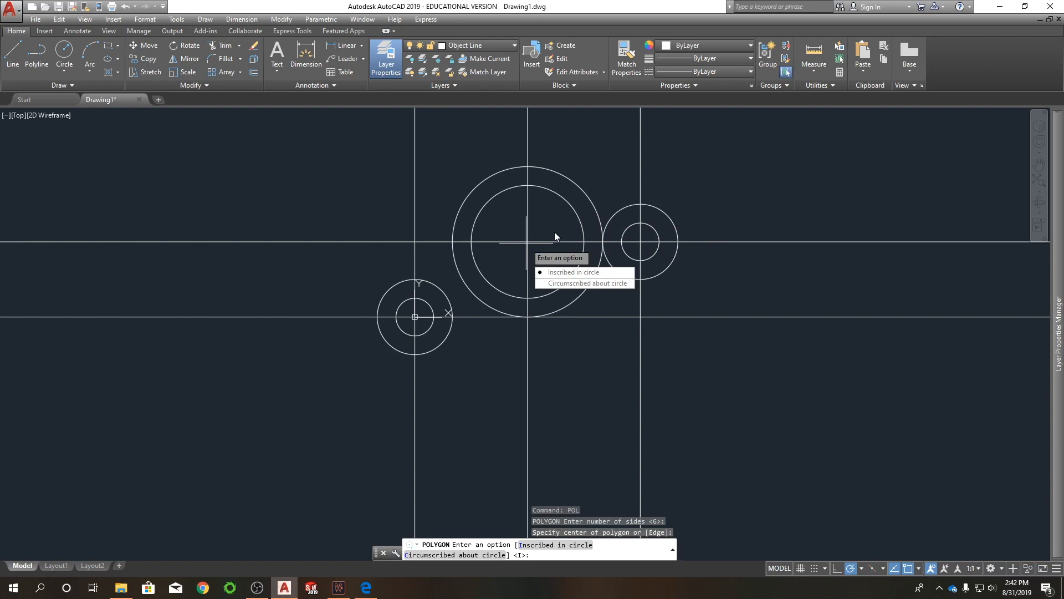
{"action": "left_click", "coordinate": [562, 285]}
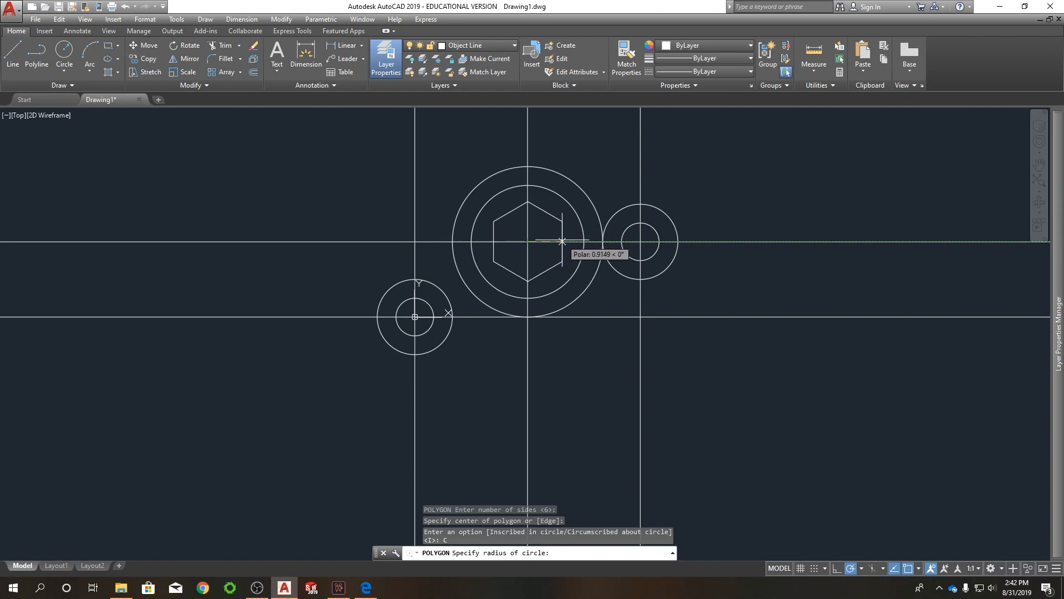
{"action": "type", "text": "2"}
{"action": "key", "text": "Return"}
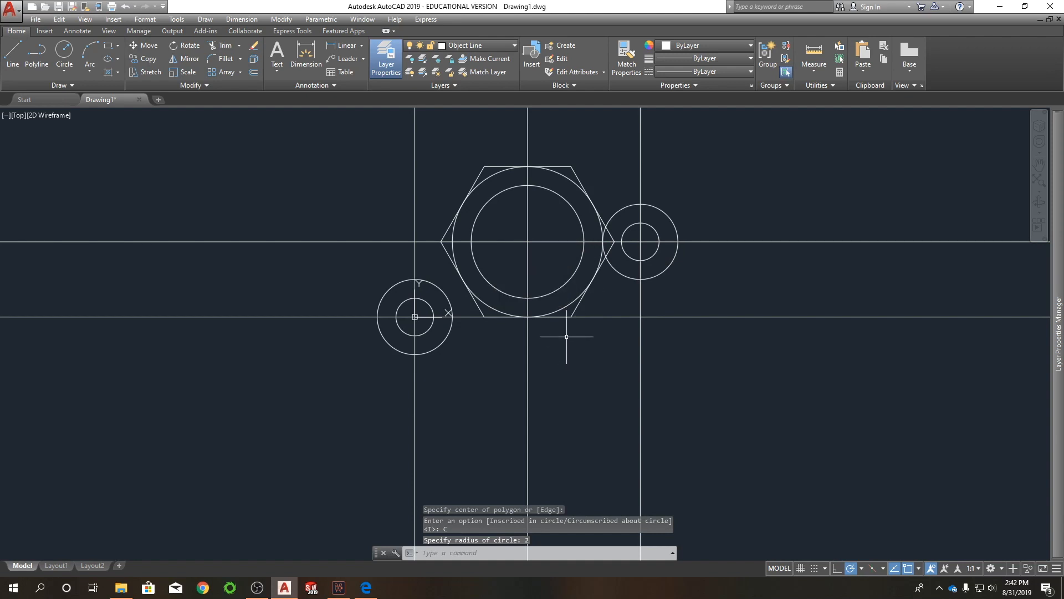
Step: Undo the hexagon and the radius 1.5 circle, and redo the circle
{"action": "key", "text": "ctrl+z"}
{"action": "type", "text": "u"}
{"action": "key", "text": "Return"}
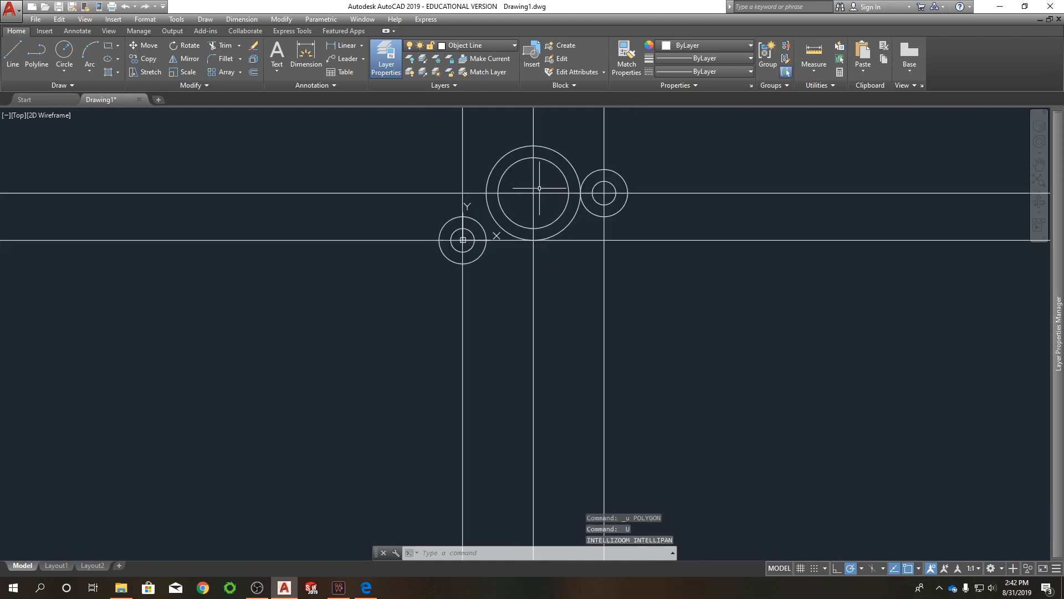
{"action": "type", "text": "u"}
{"action": "key", "text": "Return"}
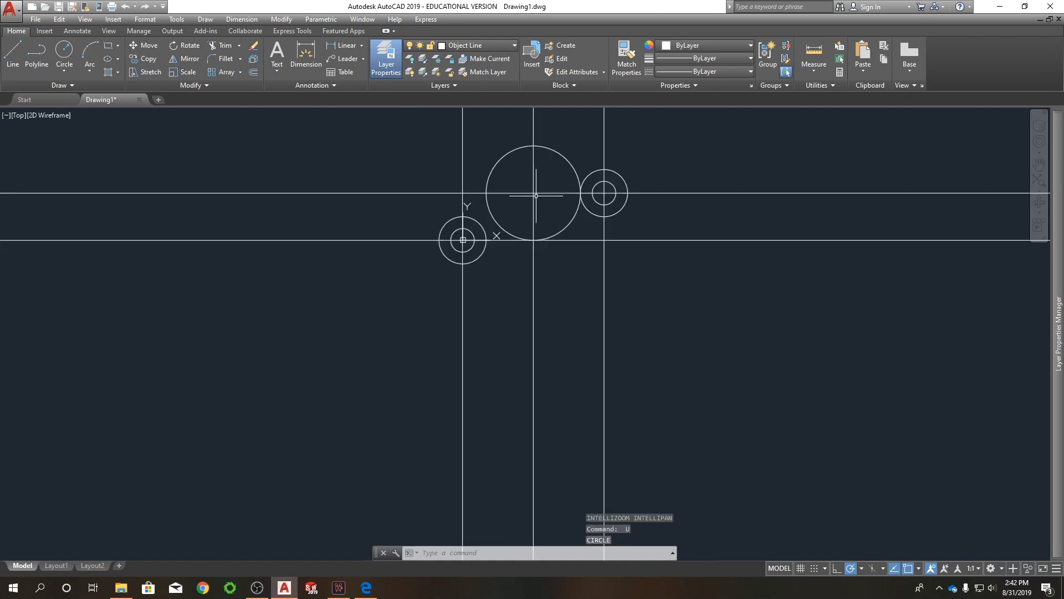
{"action": "key", "text": "ctrl+y"}
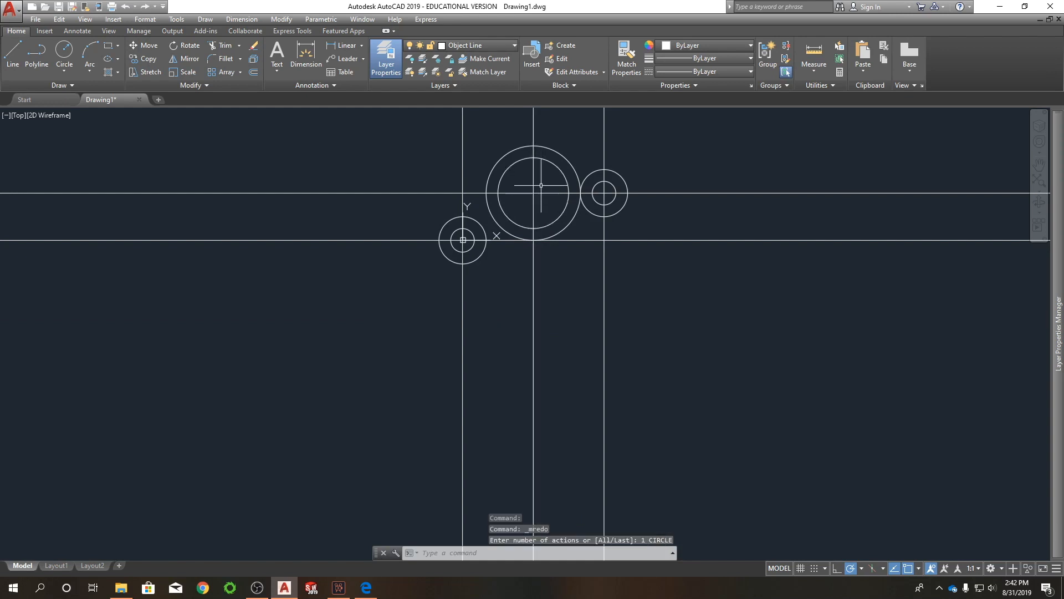
Step: Draw a hexagon at the centre of the large concentric circles, circumscribed about a circle of radius 1
{"action": "middle_click_drag", "start_coordinate": [528, 169], "coordinate": [467, 227]}
{"action": "scroll", "coordinate": [477, 217], "scroll_direction": "up", "scroll_amount": 2}
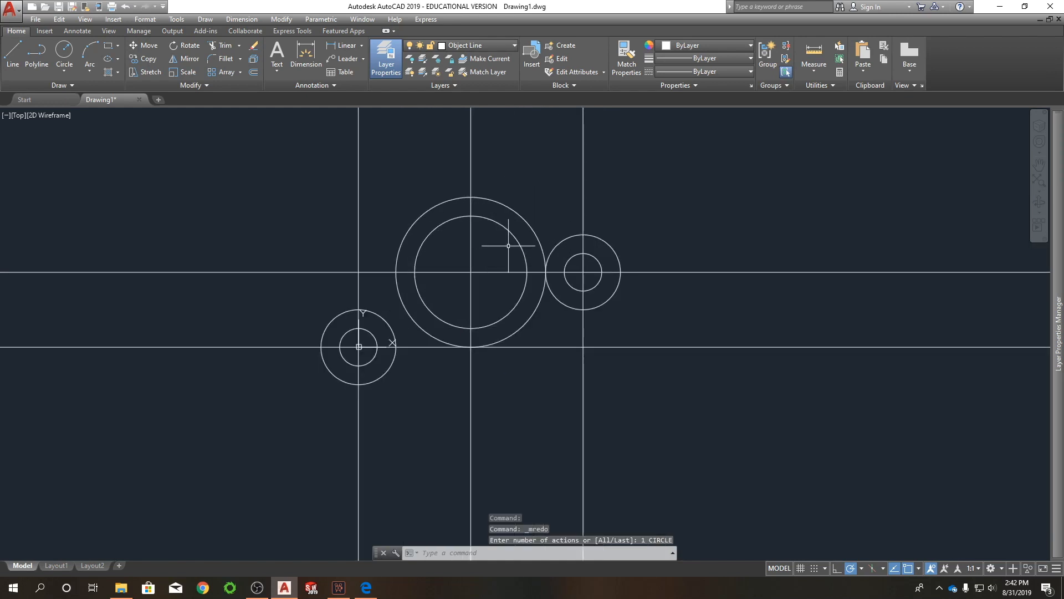
{"action": "type", "text": "POL"}
{"action": "key", "text": "Return"}
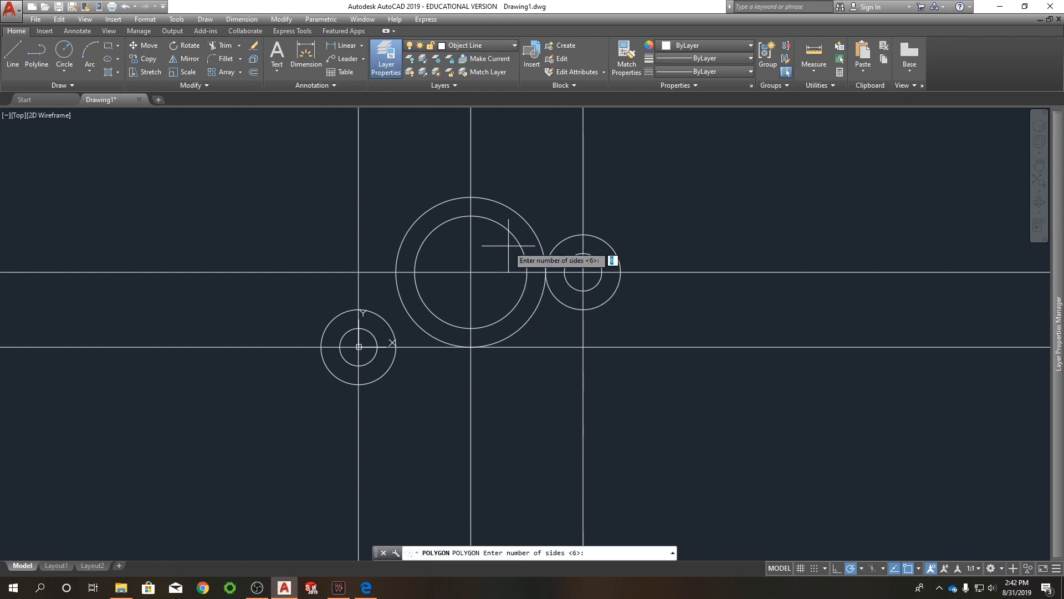
{"action": "key", "text": "Return"}
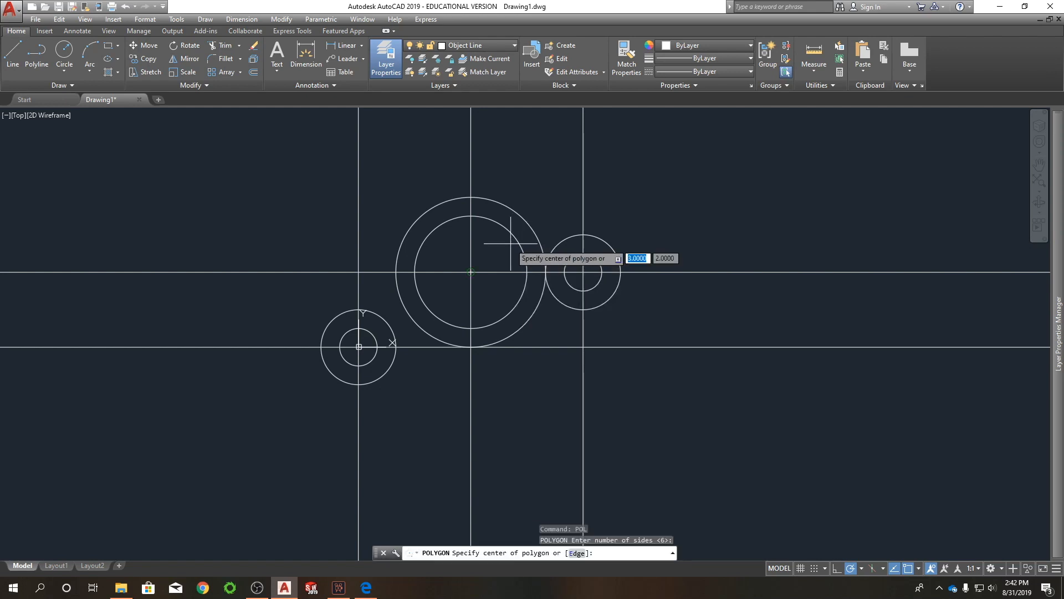
{"action": "left_click", "coordinate": [471, 273]}
{"action": "key", "text": "Down"}
{"action": "key", "text": "Return"}
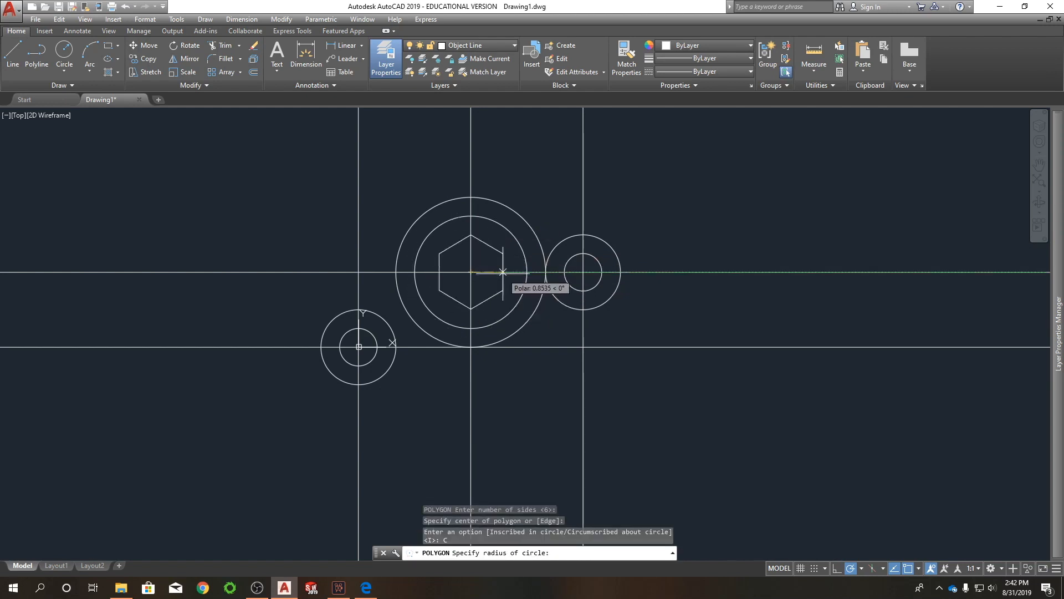
{"action": "type", "text": "1"}
{"action": "key", "text": "Return"}
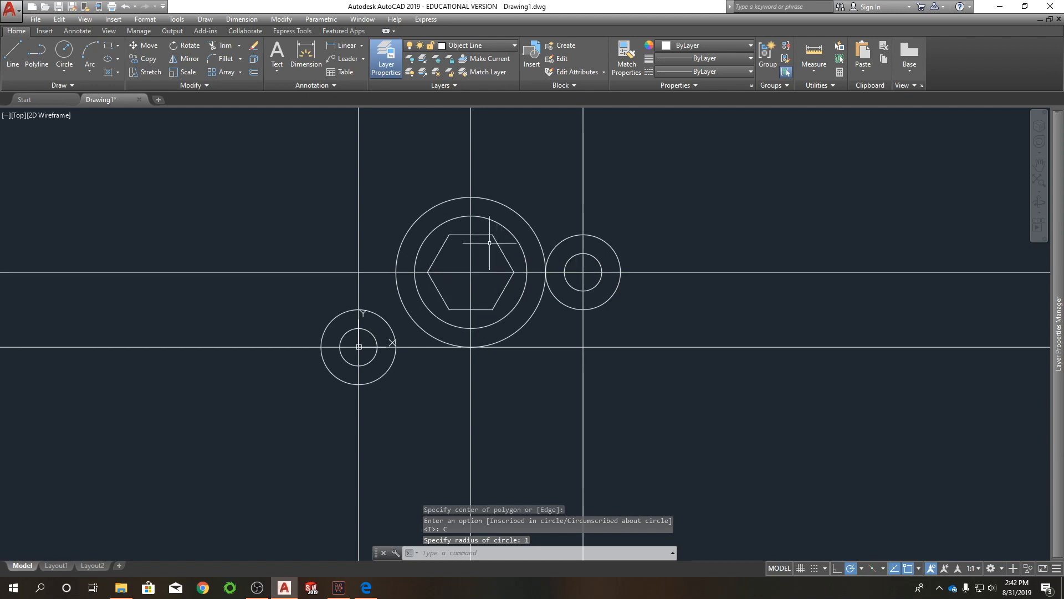
Step: Rotate the hexagon by -75 degrees about the centre of the large concentric circles
{"action": "left_click", "coordinate": [458, 234]}
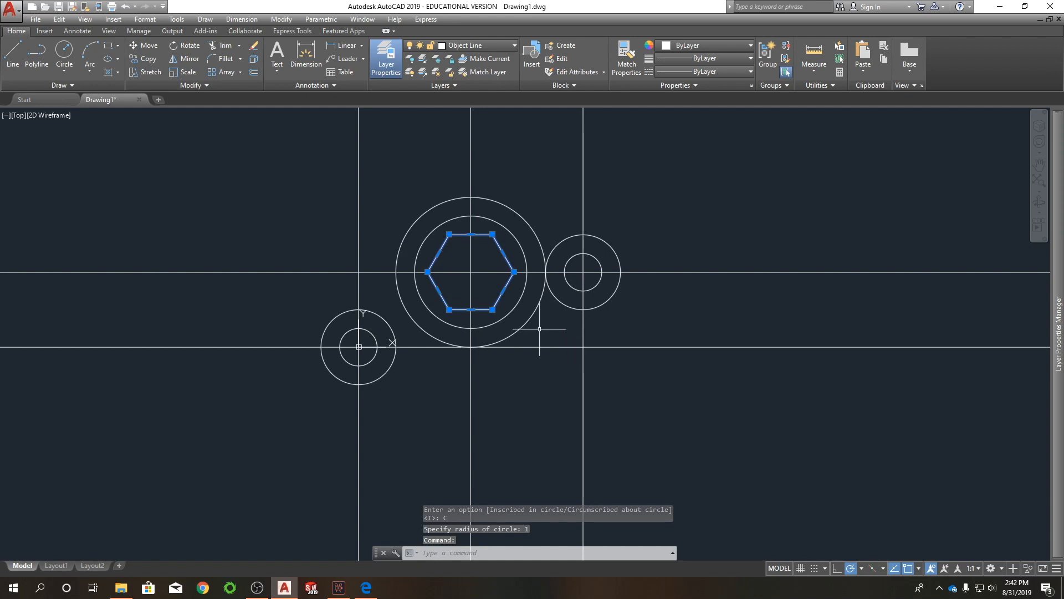
{"action": "type", "text": "r"}
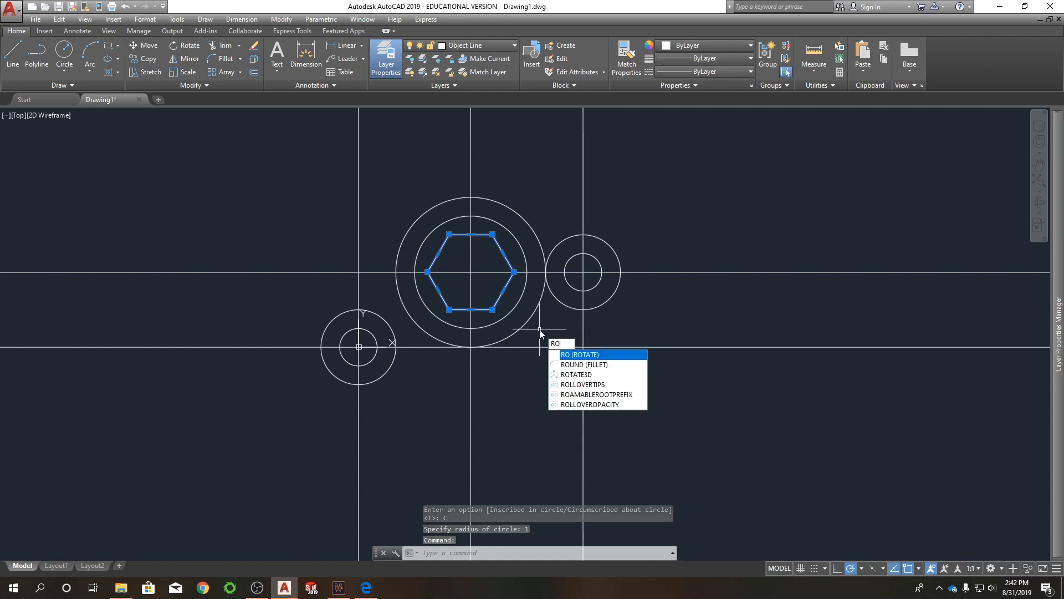
{"action": "key", "text": "Return"}
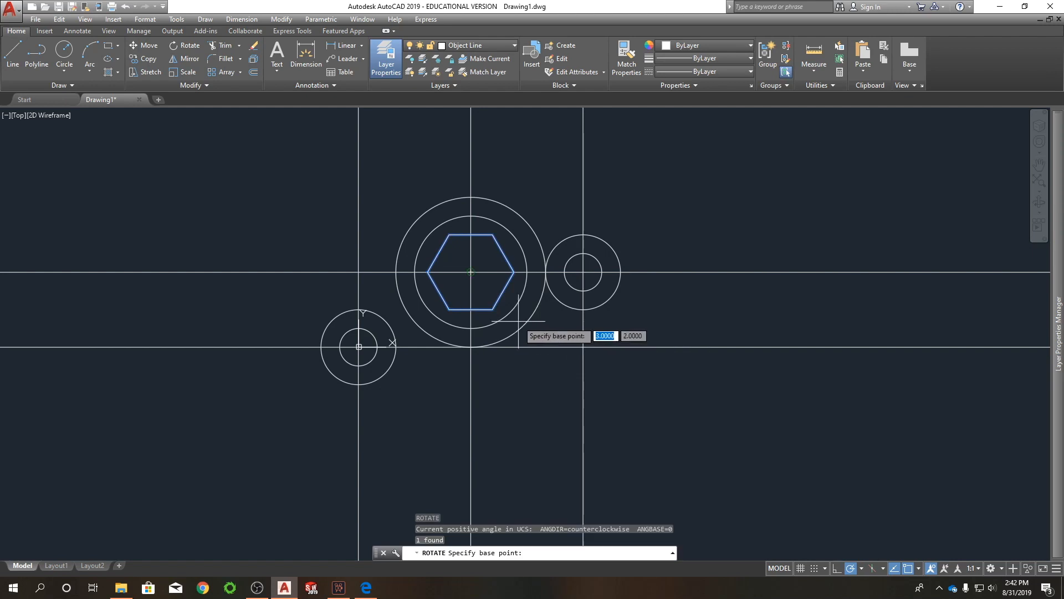
{"action": "left_click", "coordinate": [471, 272]}
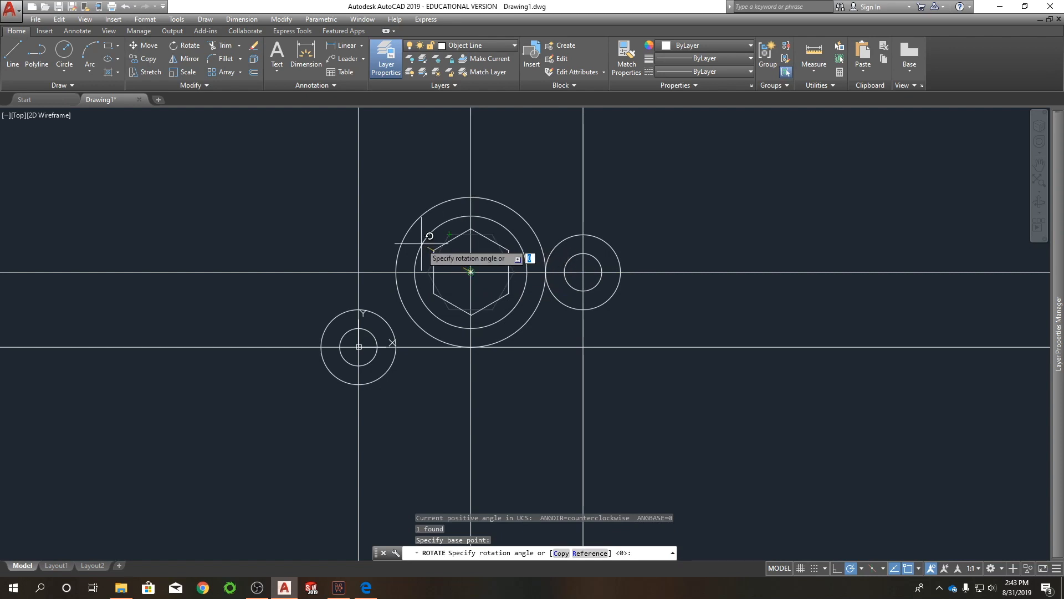
{"action": "type", "text": "-78"}
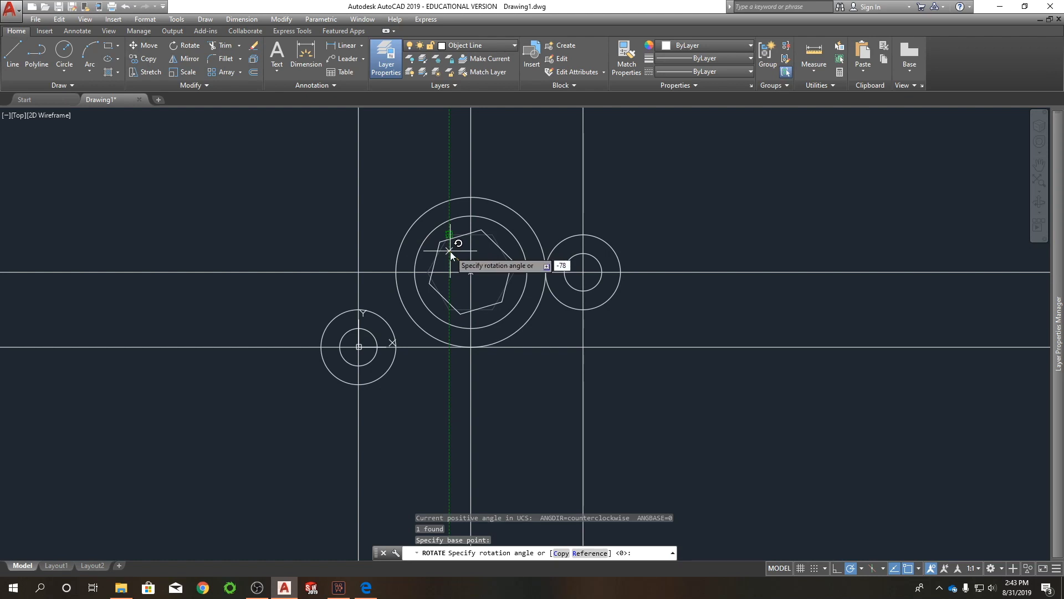
{"action": "key", "text": "BackSpace"}
{"action": "type", "text": "5"}
{"action": "key", "text": "Return"}
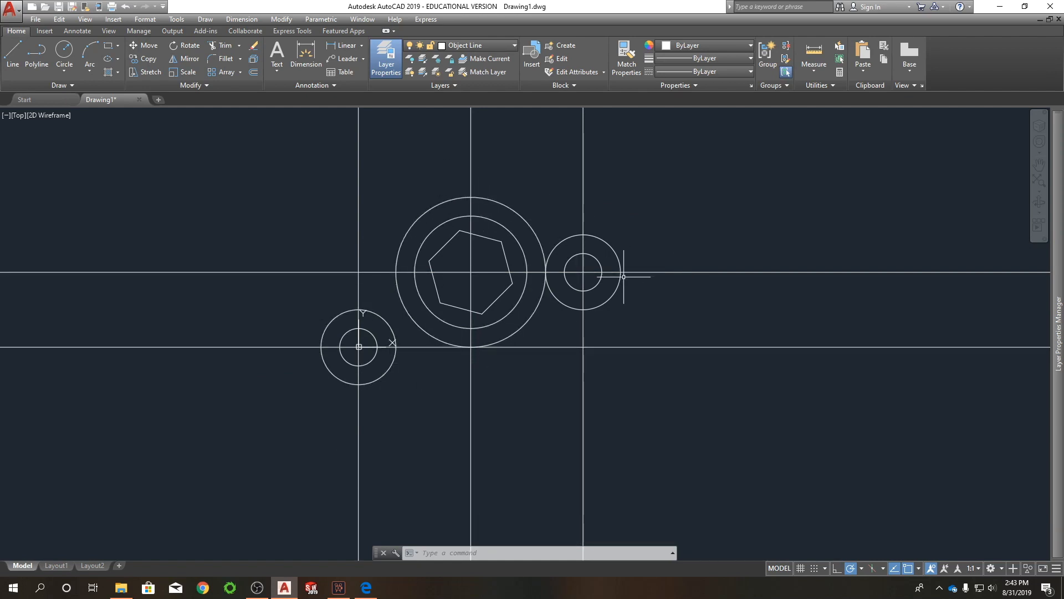
Step: Draw a tangent-tangent-radius circle of radius 5 enclosing the middle and left outer circles, touching the middle one's top and the left one's outer side
{"action": "key", "text": "Return"}
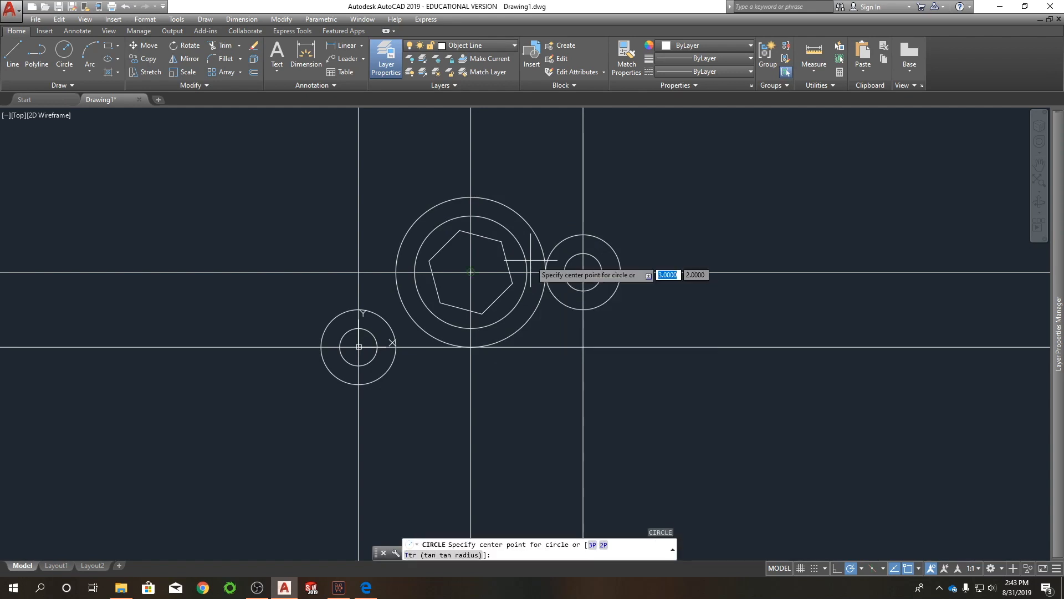
{"action": "left_click", "coordinate": [446, 556]}
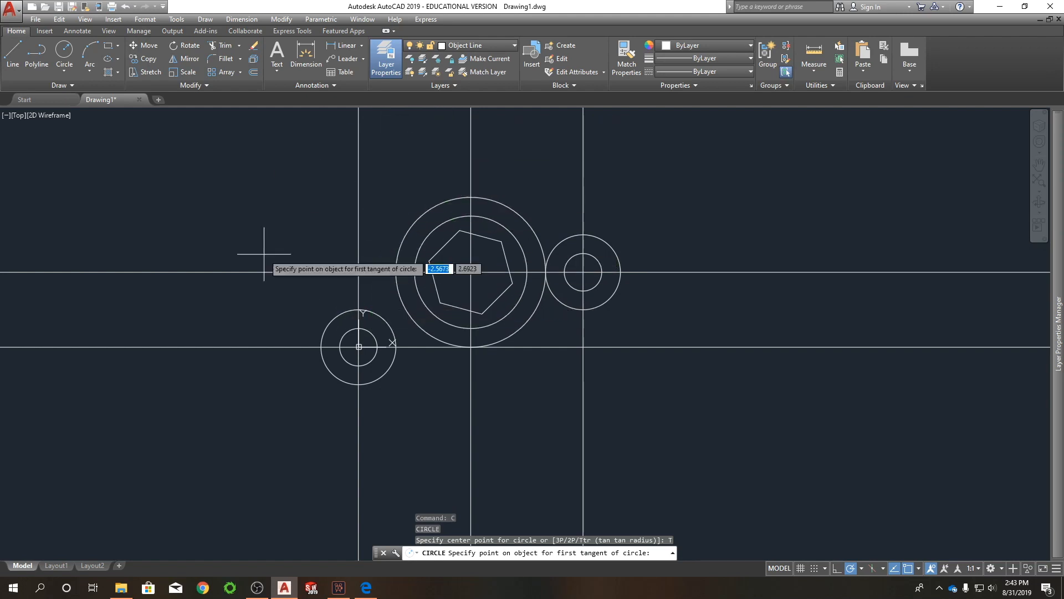
{"action": "left_click", "coordinate": [480, 196]}
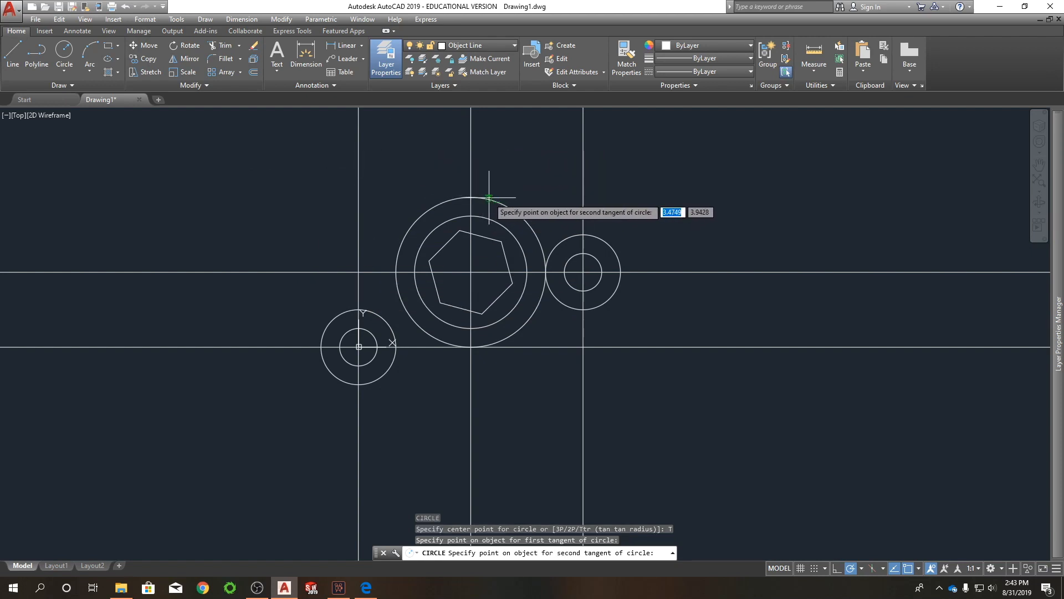
{"action": "left_click", "coordinate": [318, 330]}
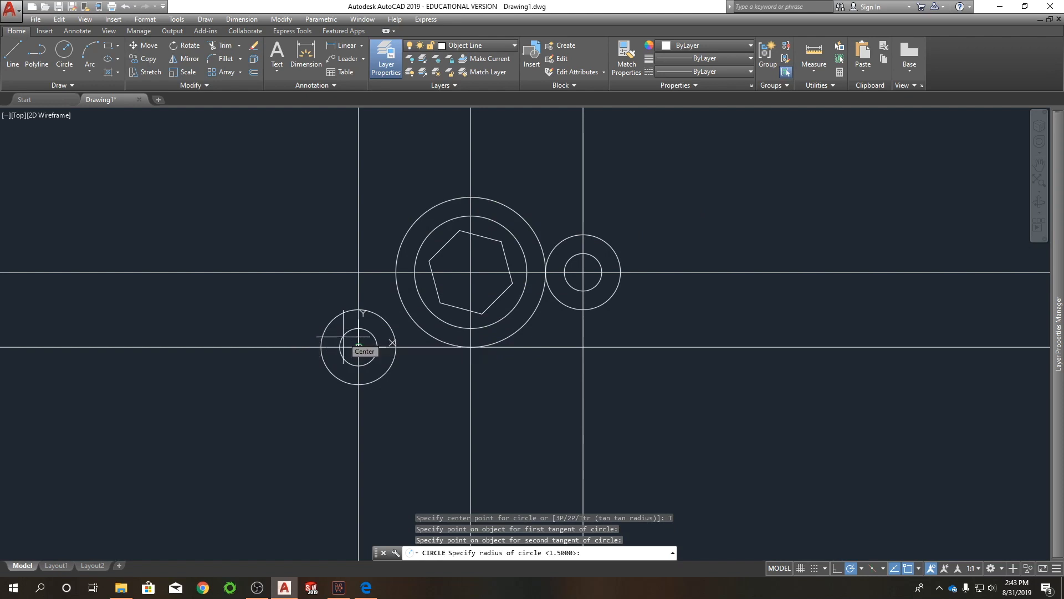
{"action": "type", "text": "5"}
{"action": "key", "text": "Return"}
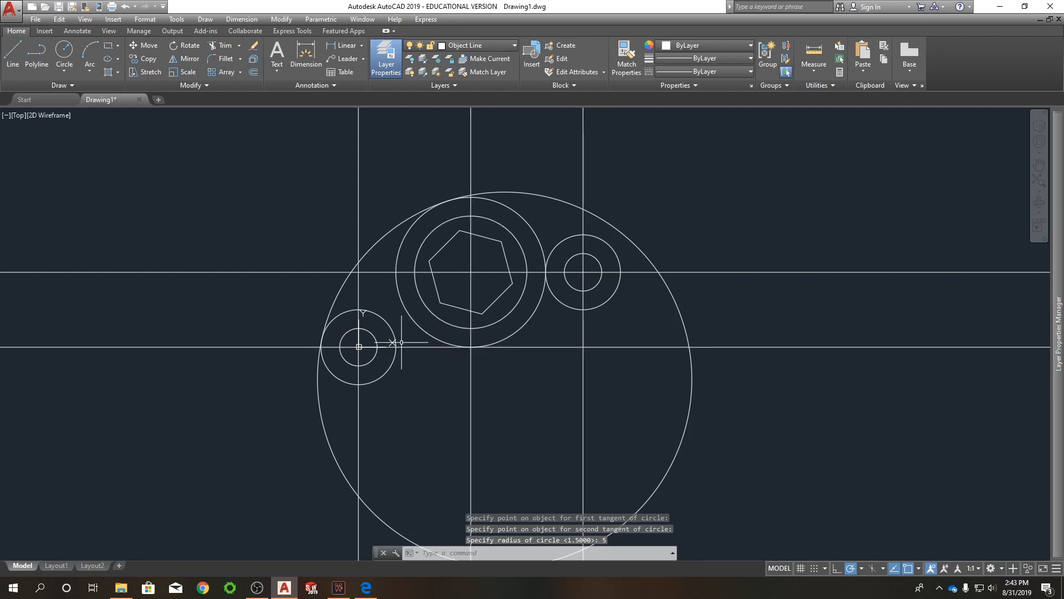
Step: Try a second circle of radius 5 tangent to the upper sides of the middle and left outer circles, and erase it
{"action": "key", "text": "Return"}
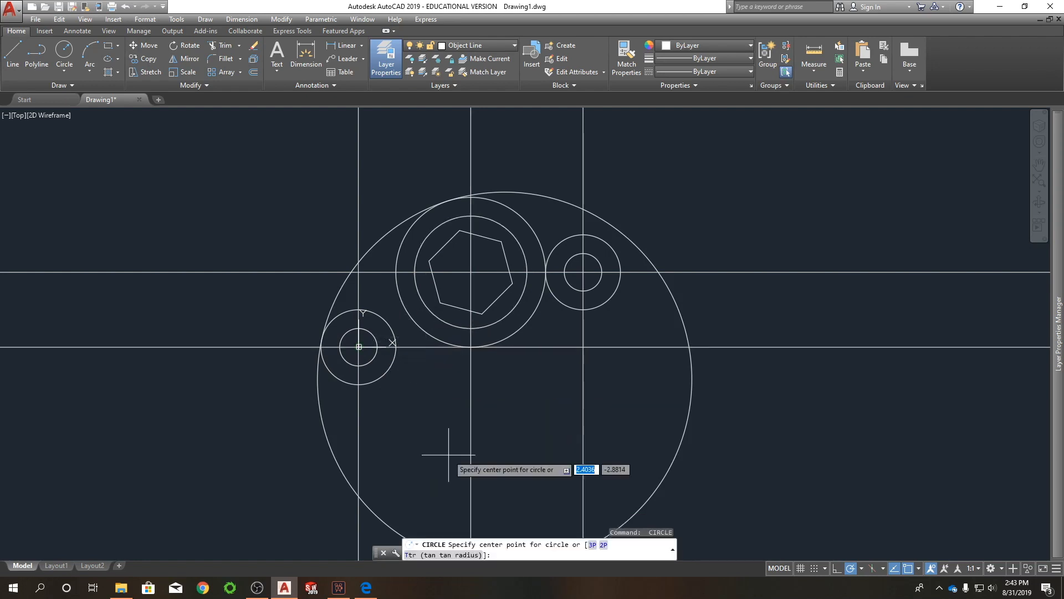
{"action": "left_click", "coordinate": [430, 555]}
{"action": "type", "text": "tan"}
{"action": "key", "text": "Return"}
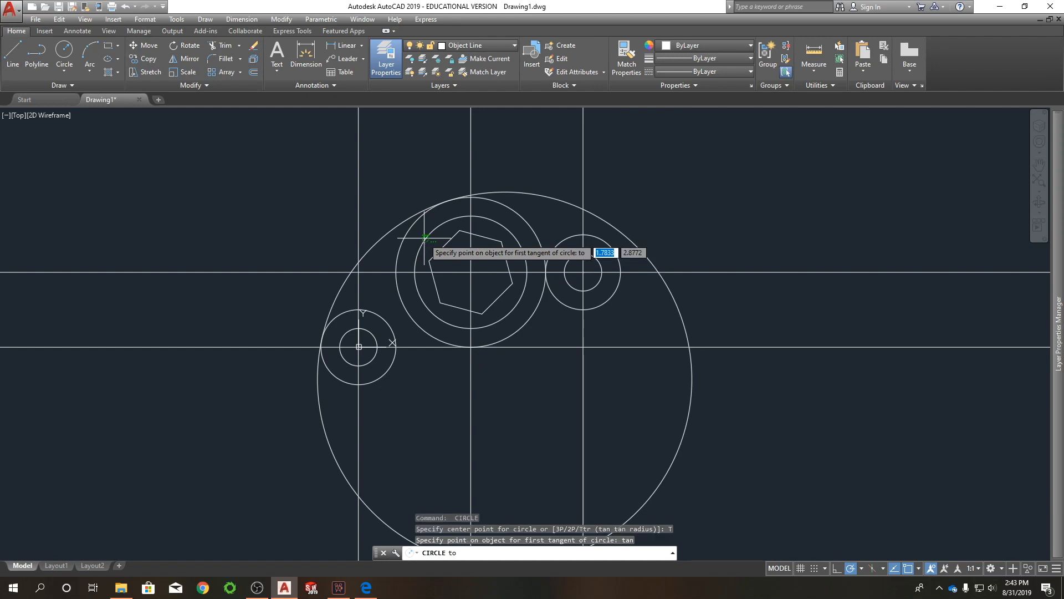
{"action": "left_click", "coordinate": [398, 253]}
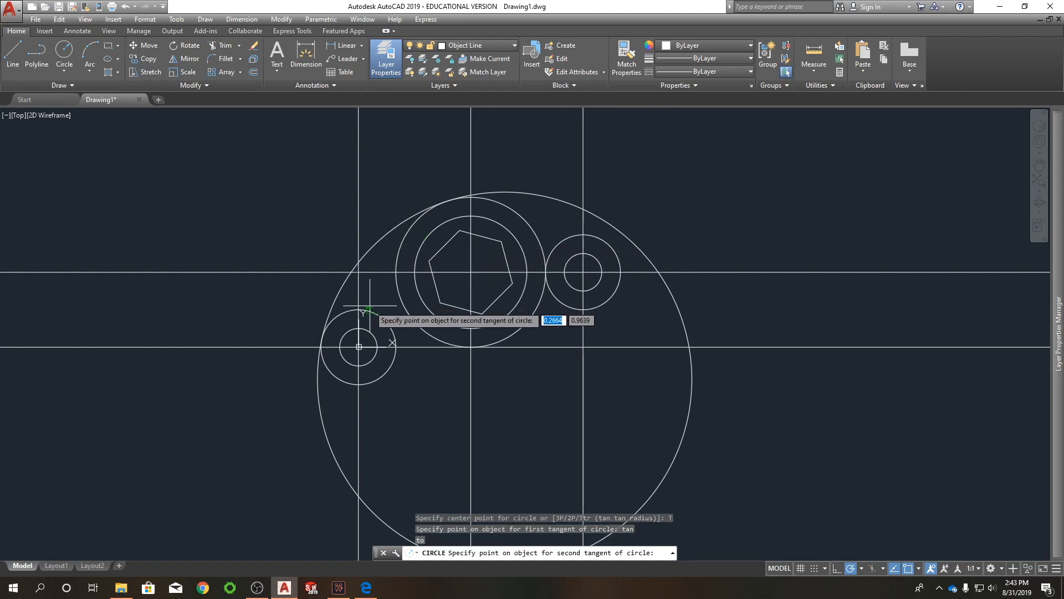
{"action": "left_click", "coordinate": [371, 305]}
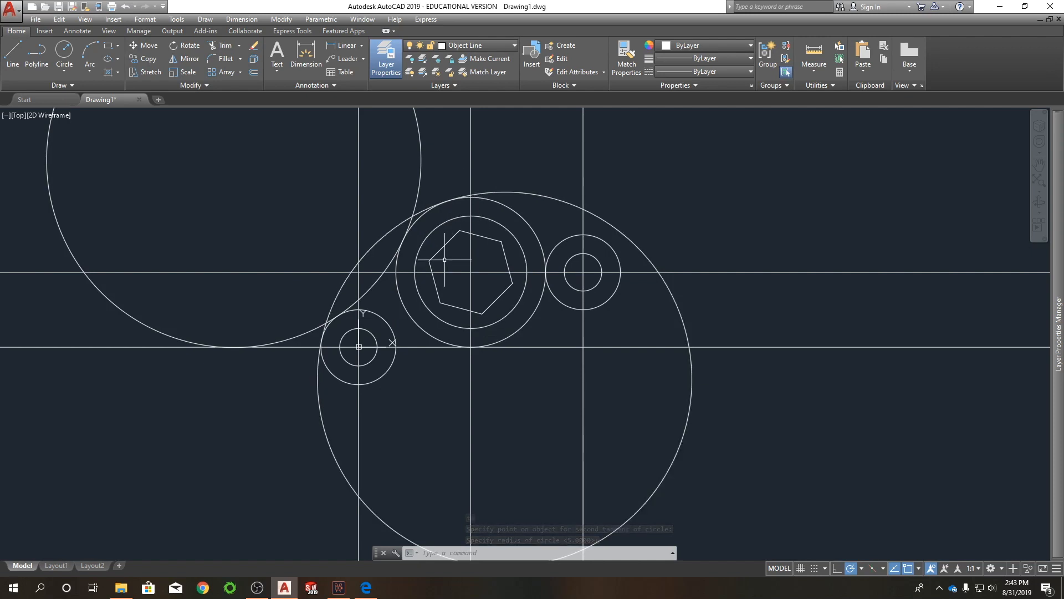
{"action": "left_click", "coordinate": [446, 139]}
{"action": "left_click", "coordinate": [399, 136]}
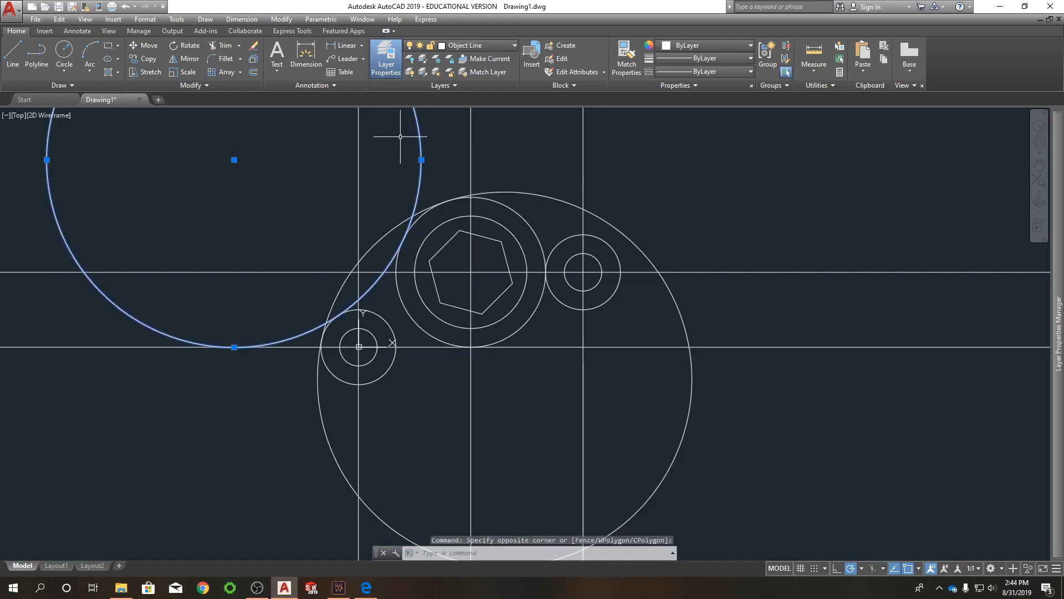
{"action": "key", "text": "Delete"}
Step: Try a circle of radius 2 tangent to the facing sides of the left and middle outer circles, and erase it
{"action": "type", "text": "c"}
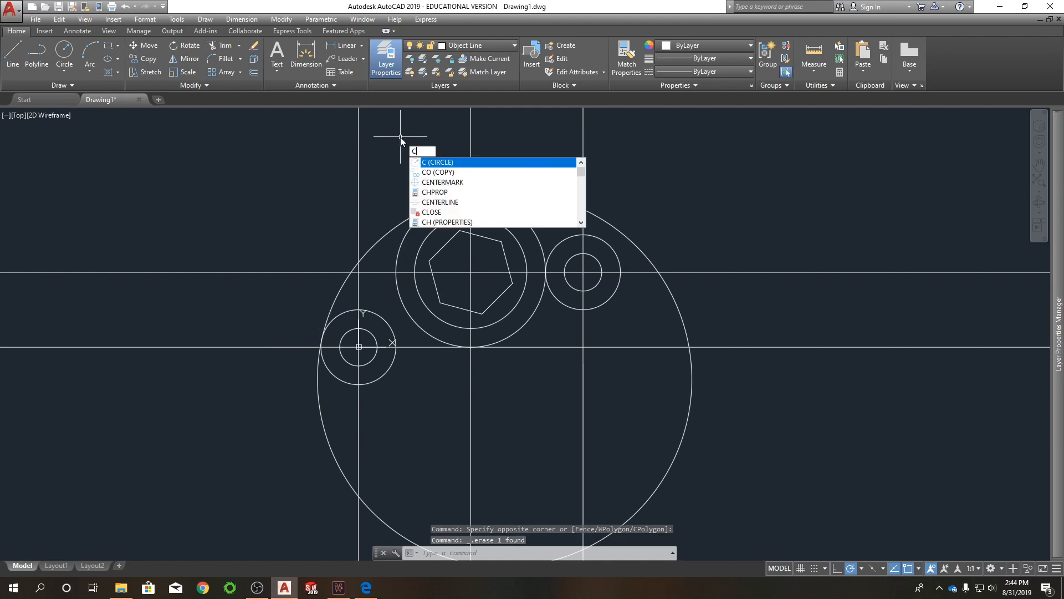
{"action": "key", "text": "Return"}
{"action": "type", "text": "t"}
{"action": "key", "text": "Return"}
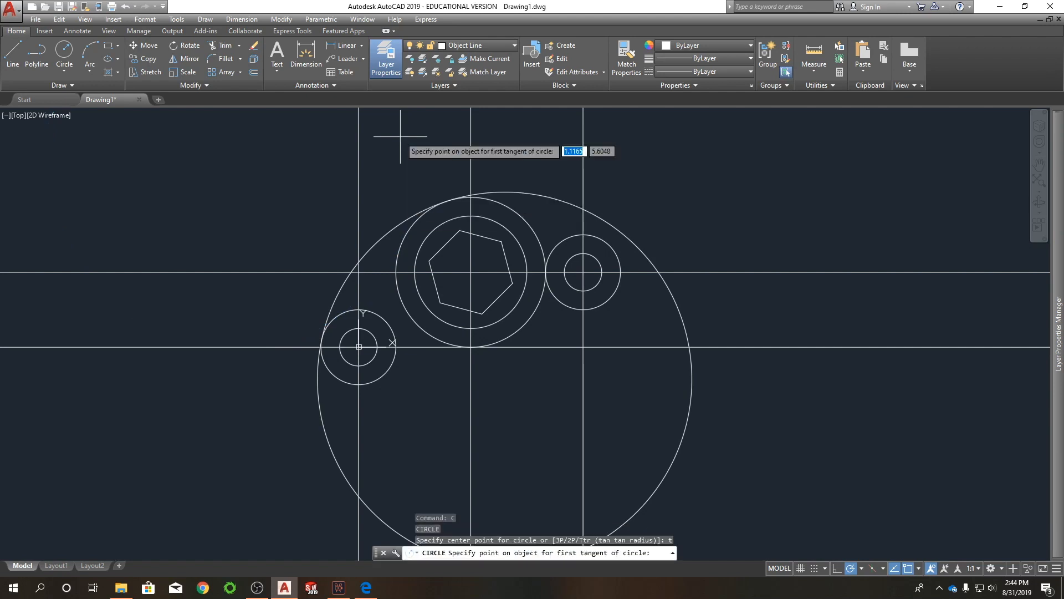
{"action": "left_click", "coordinate": [400, 362]}
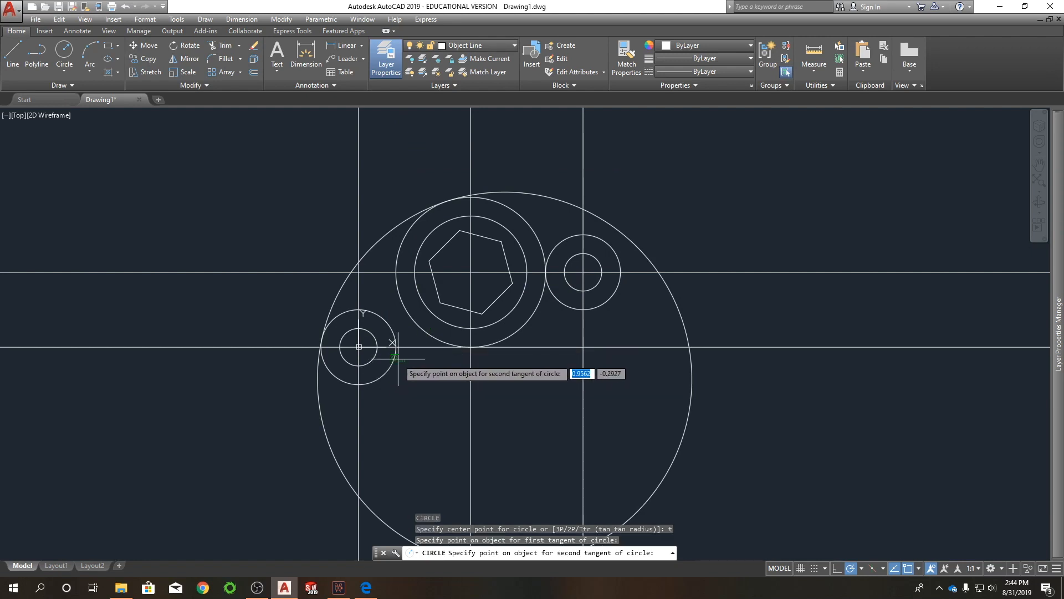
{"action": "left_click", "coordinate": [417, 335]}
{"action": "type", "text": "2"}
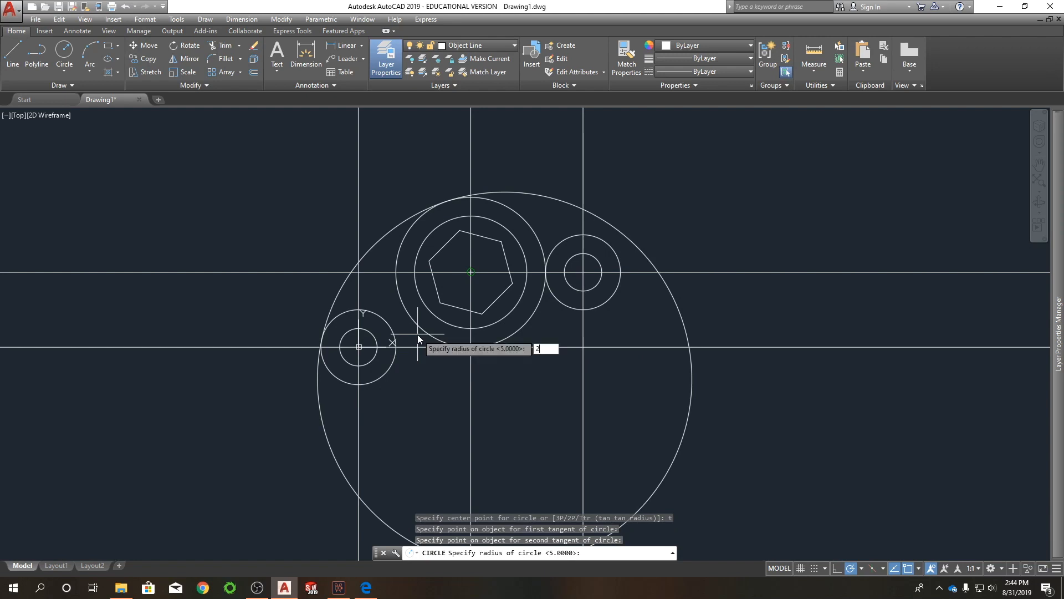
{"action": "key", "text": "Return"}
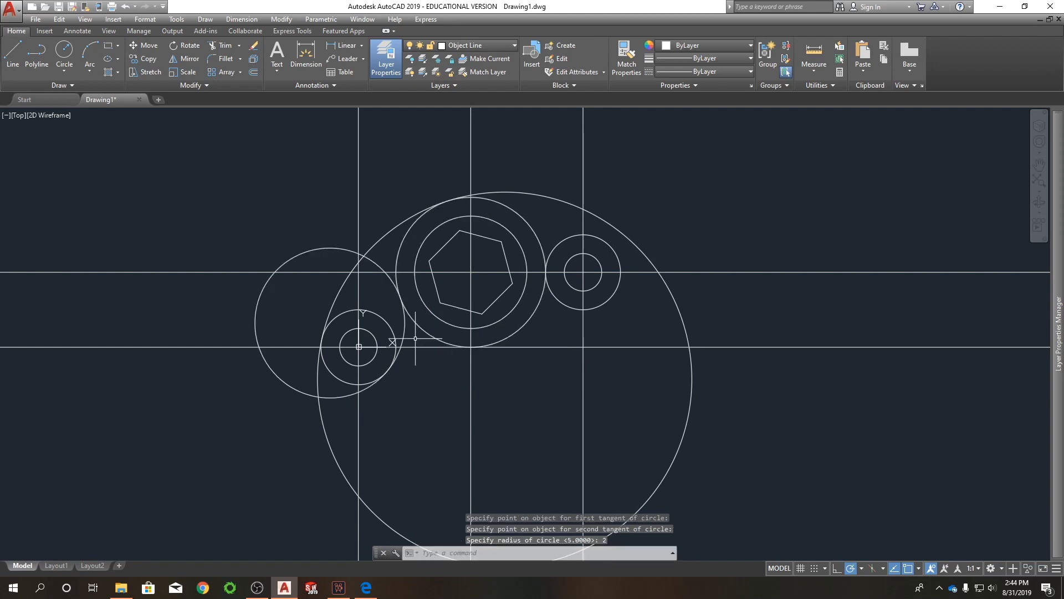
{"action": "left_click", "coordinate": [405, 324]}
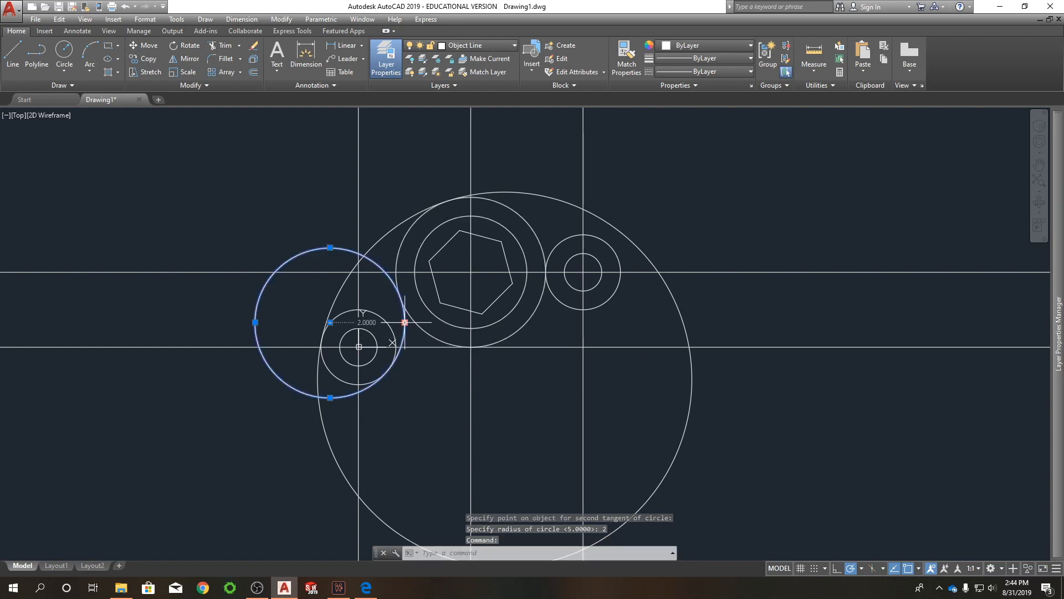
{"action": "key", "text": "Delete"}
{"action": "key", "text": "space"}
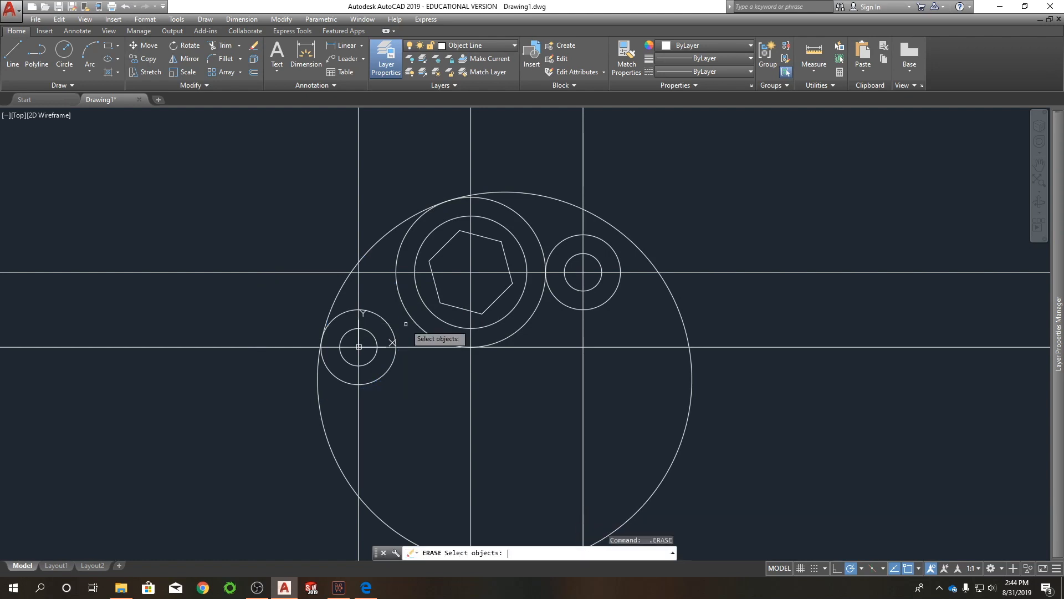
{"action": "key", "text": "Escape"}
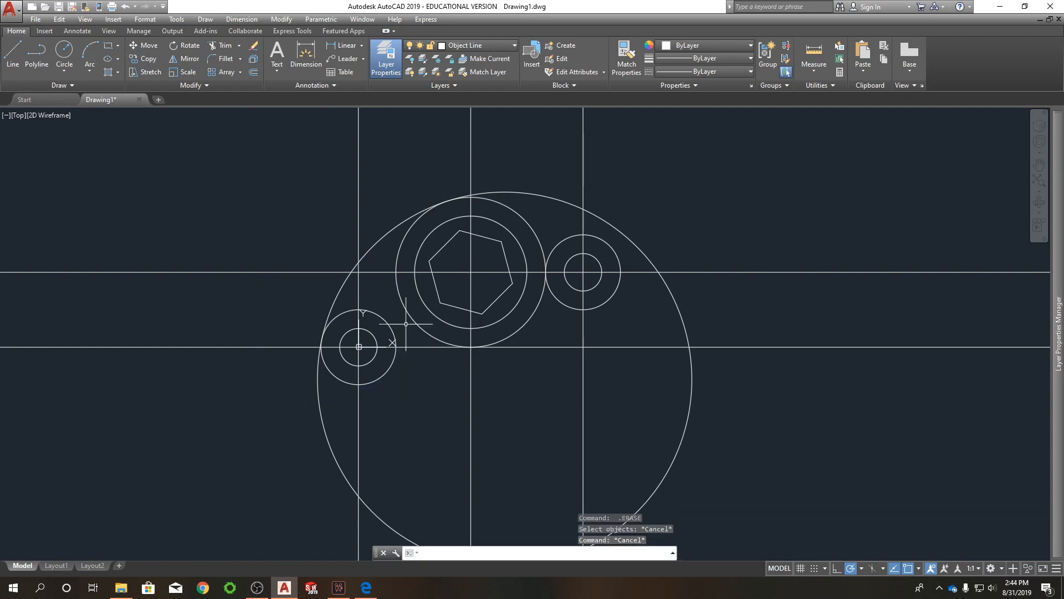
Step: Draw a tangent-tangent-radius circle of radius 2 below the middle outer circle, touching its underside and the left outer circle's lower inner side
{"action": "type", "text": "C"}
{"action": "key", "text": "Return"}
{"action": "type", "text": "t"}
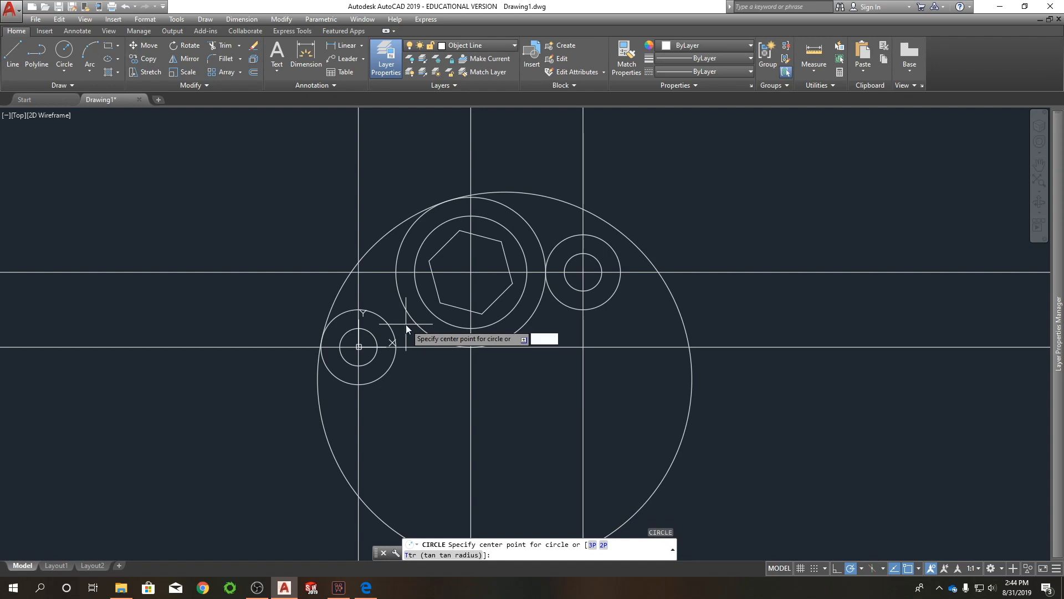
{"action": "key", "text": "Return"}
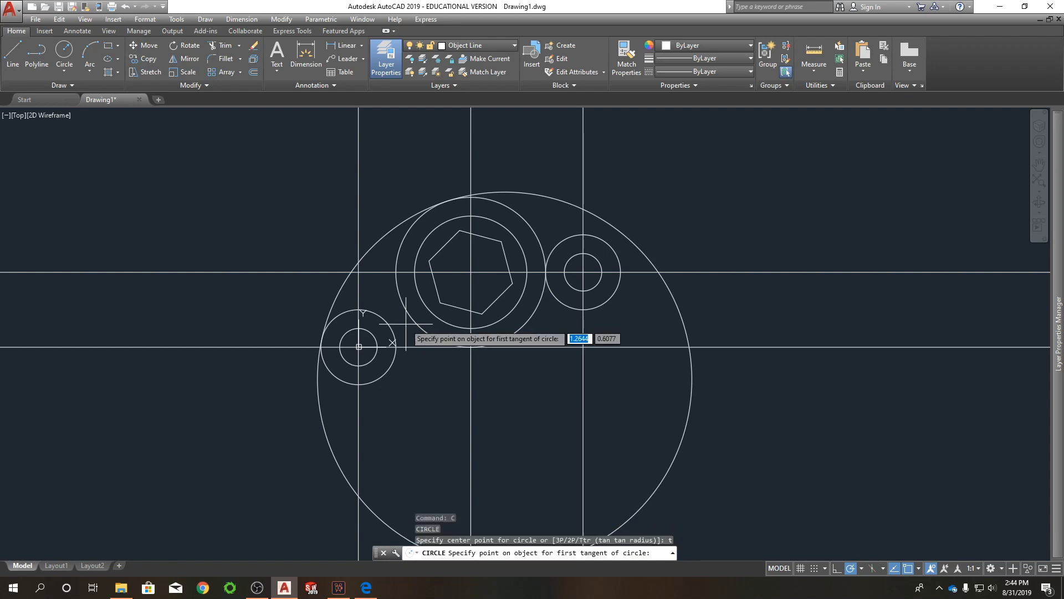
{"action": "left_click", "coordinate": [391, 365]}
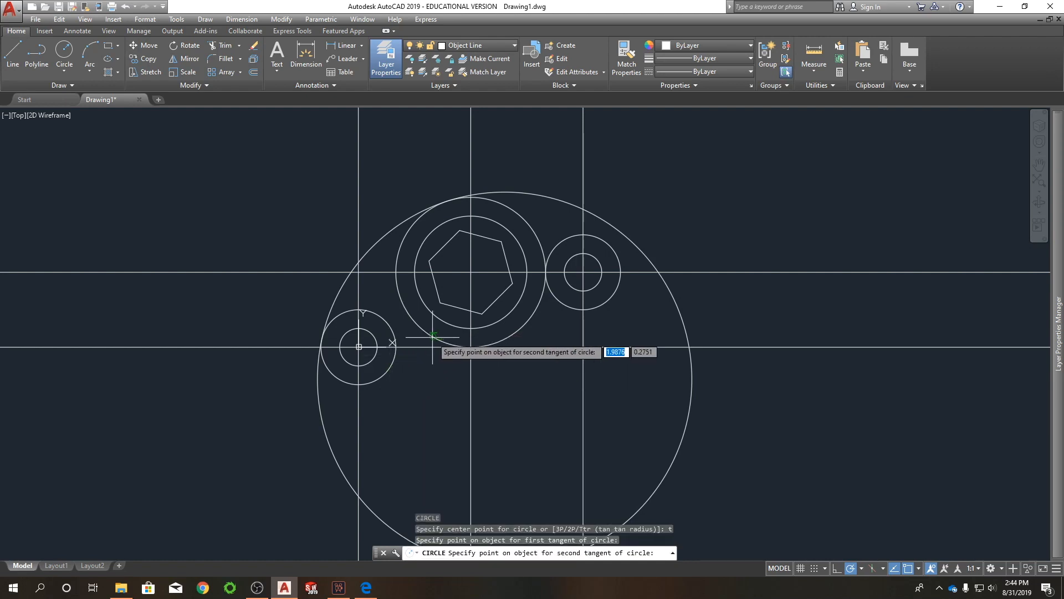
{"action": "left_click", "coordinate": [447, 340]}
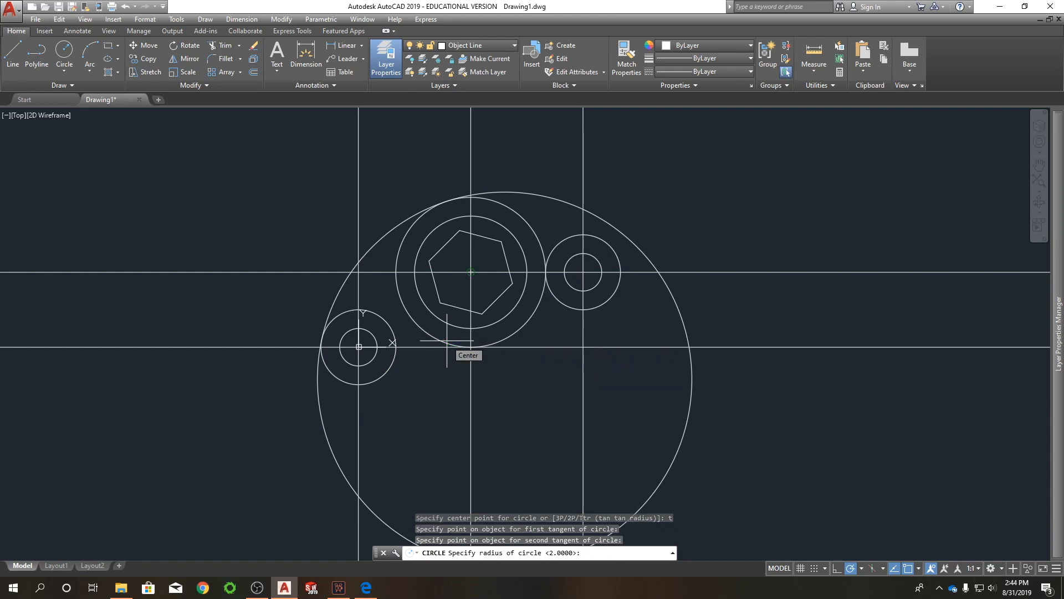
{"action": "key", "text": "Return"}
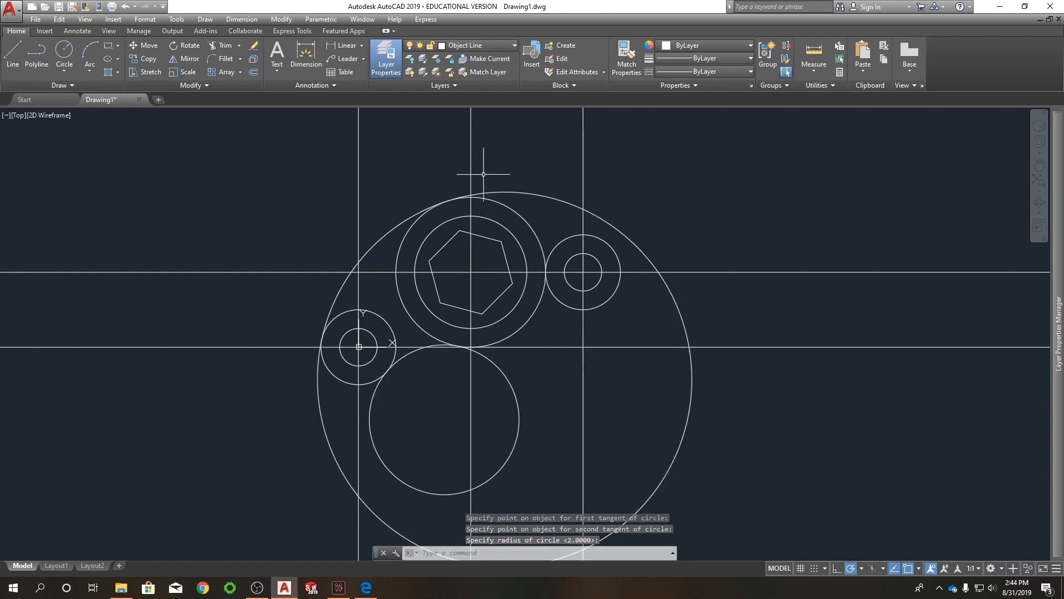
Step: Trim the radius 5 and lower radius 2 tangent circles to connecting arcs, using the left and middle outer circles as cutting edges
{"action": "left_click", "coordinate": [394, 335]}
{"action": "left_click", "coordinate": [413, 295]}
{"action": "left_click", "coordinate": [398, 300]}
{"action": "type", "text": "tr"}
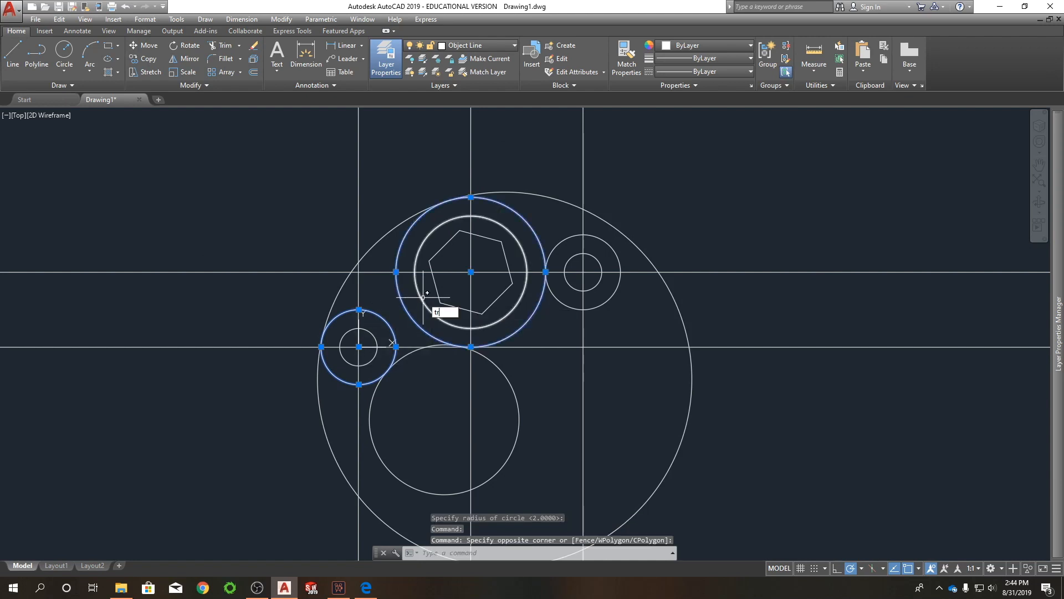
{"action": "key", "text": "Return"}
{"action": "left_click", "coordinate": [496, 192]}
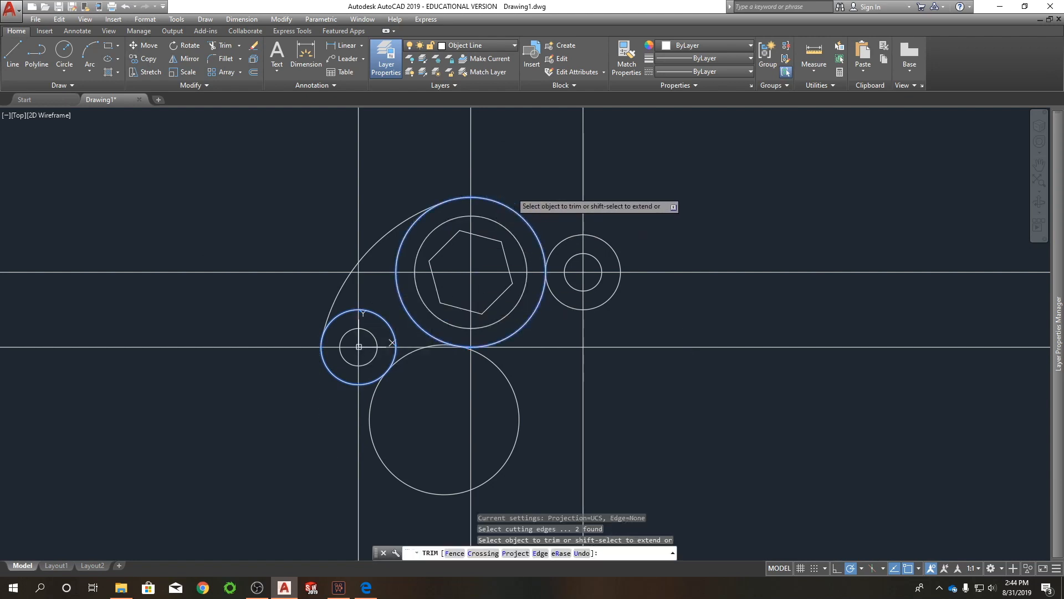
{"action": "left_click", "coordinate": [510, 388]}
{"action": "right_click", "coordinate": [537, 398]}
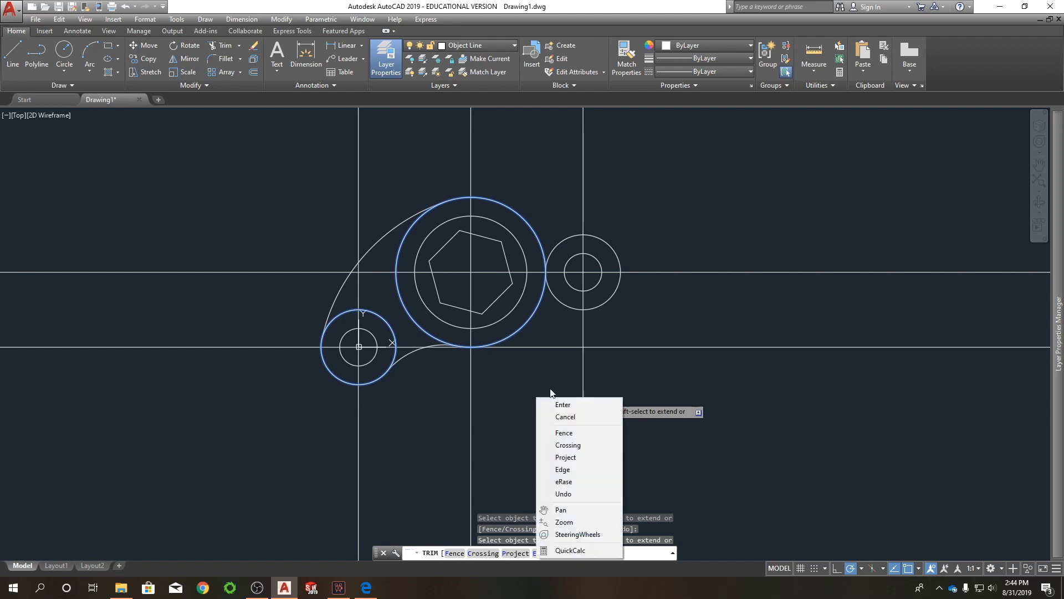
{"action": "left_click", "coordinate": [565, 416]}
Step: Trim the inner portions of the left and middle outer circles, using the two connecting arcs as cutting edges
{"action": "left_click", "coordinate": [404, 356]}
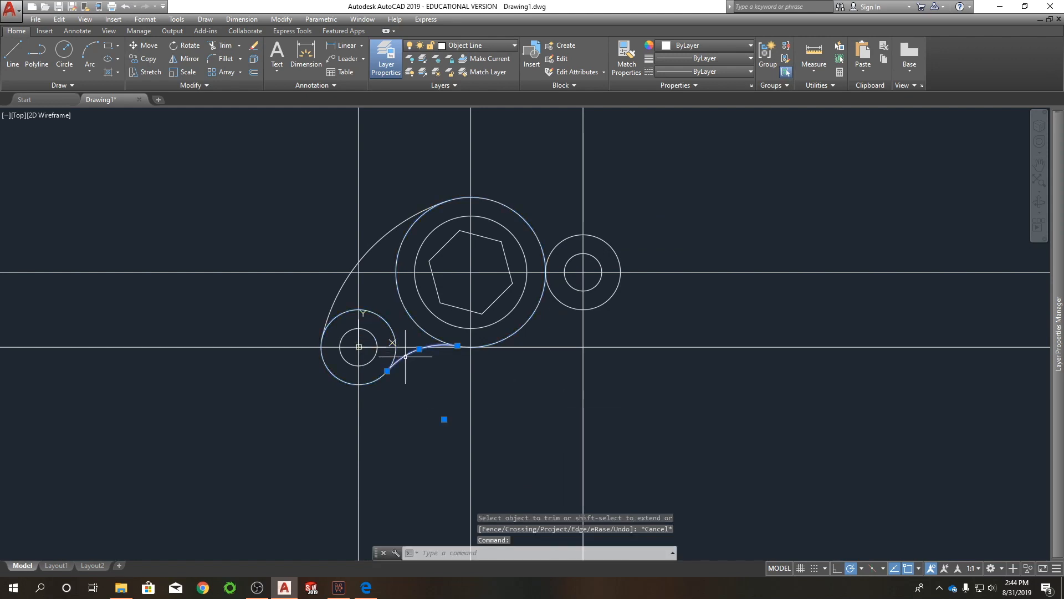
{"action": "key", "text": "space"}
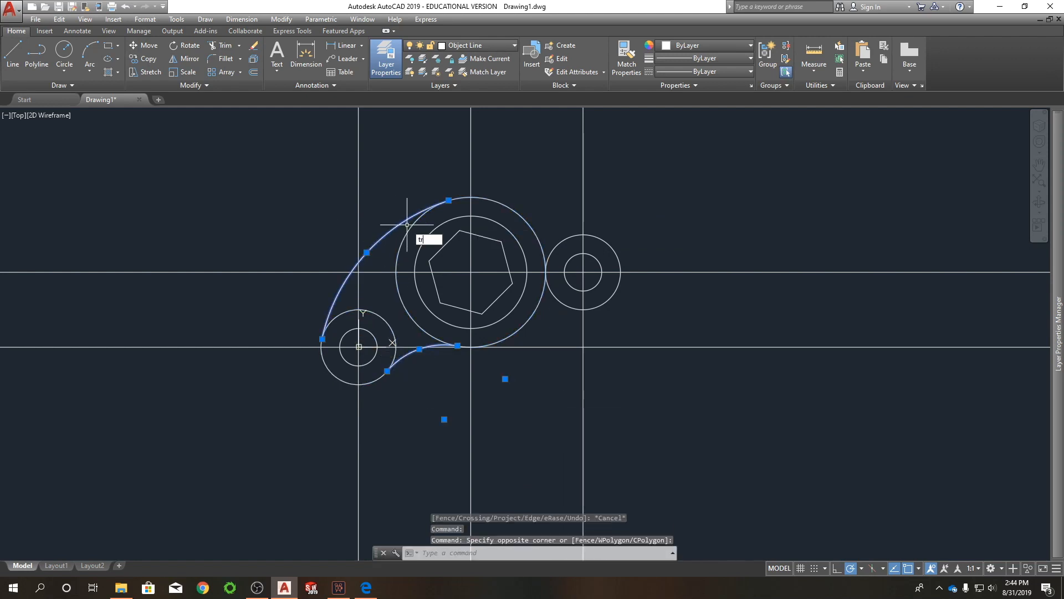
{"action": "left_click", "coordinate": [382, 305]}
{"action": "left_click", "coordinate": [367, 315]}
{"action": "right_click", "coordinate": [388, 299]}
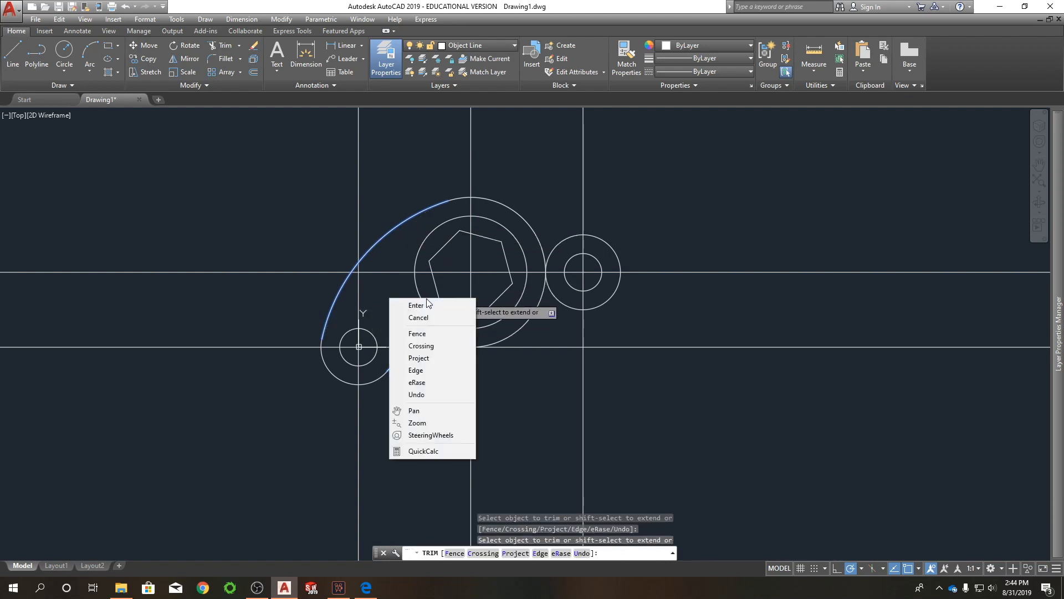
{"action": "left_click", "coordinate": [416, 306]}
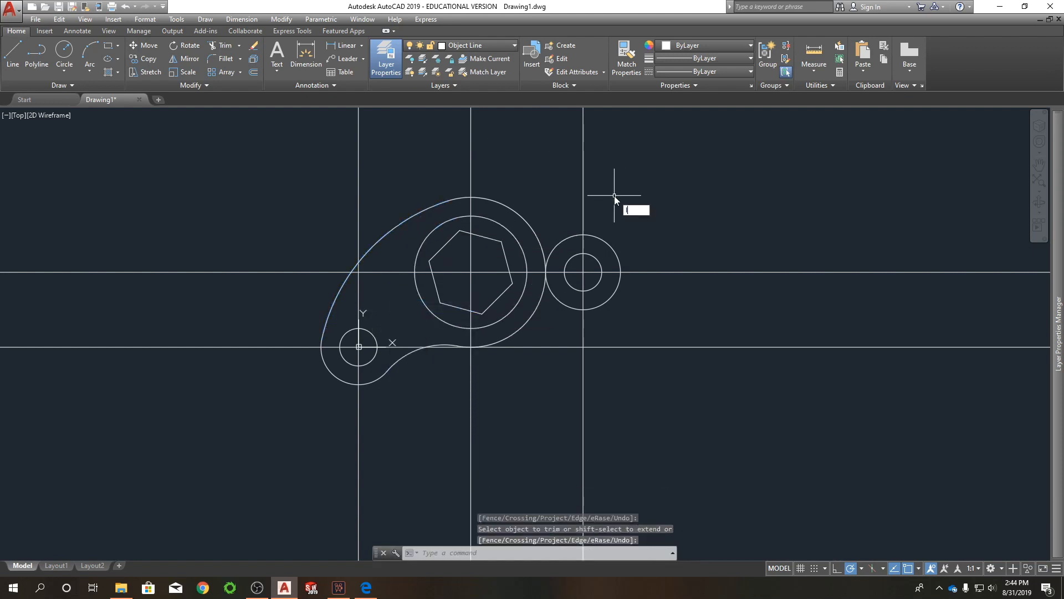
Step: Draw a line tangent to the upper sides of the middle and right outer circles
{"action": "key", "text": "Return"}
{"action": "type", "text": "tan"}
{"action": "key", "text": "Return"}
{"action": "left_click", "coordinate": [509, 206]}
{"action": "type", "text": "tan"}
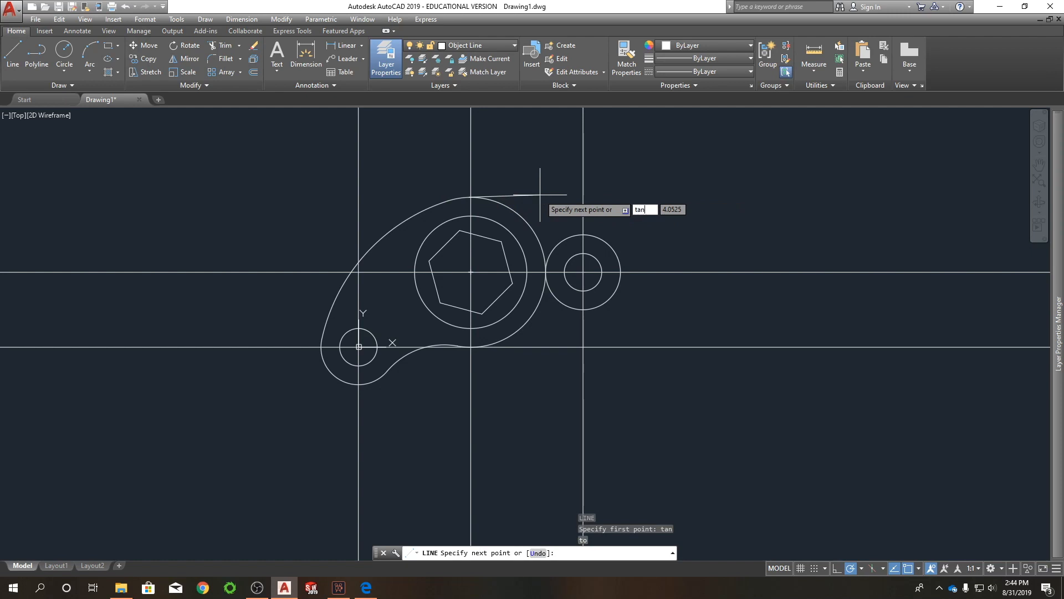
{"action": "key", "text": "Return"}
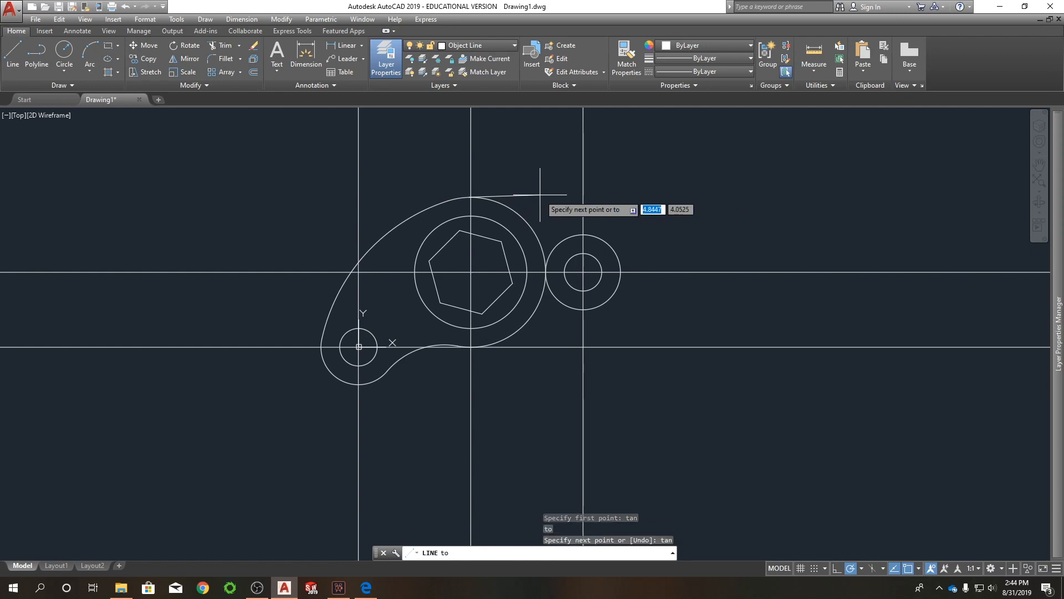
{"action": "left_click", "coordinate": [583, 232]}
{"action": "key", "text": "Return"}
Step: Draw a line tangent to the lower sides of the middle and right outer circles
{"action": "key", "text": "Return"}
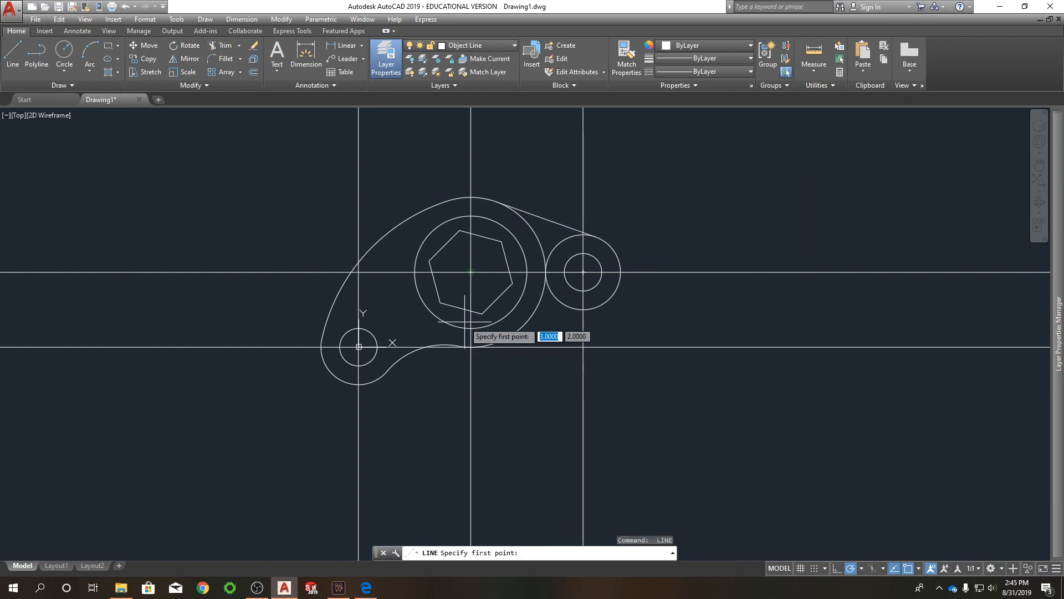
{"action": "type", "text": "tan"}
{"action": "key", "text": "Return"}
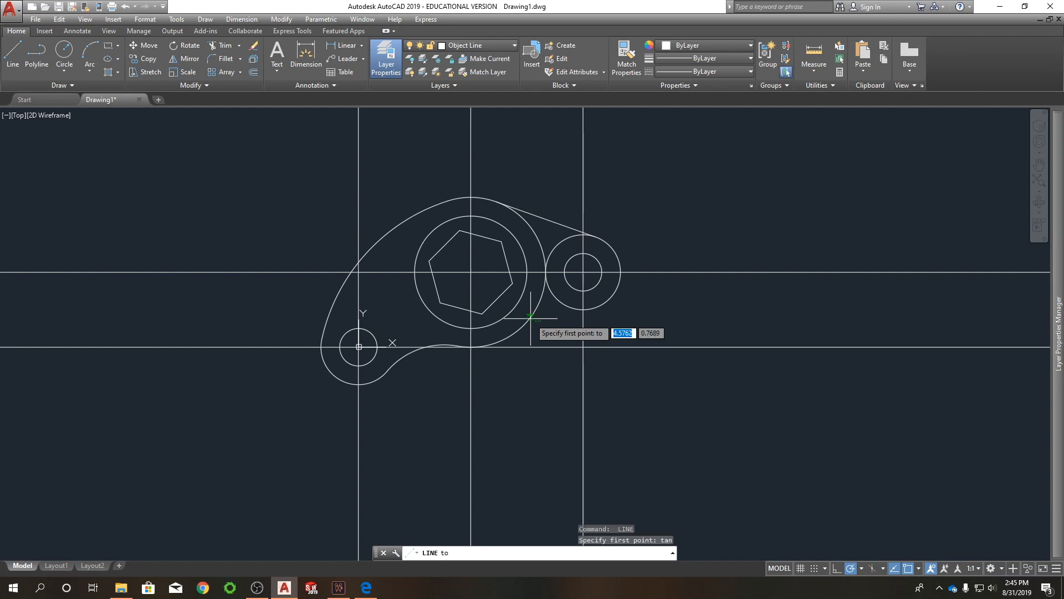
{"action": "left_click", "coordinate": [535, 317]}
{"action": "type", "text": "tan"}
{"action": "key", "text": "Return"}
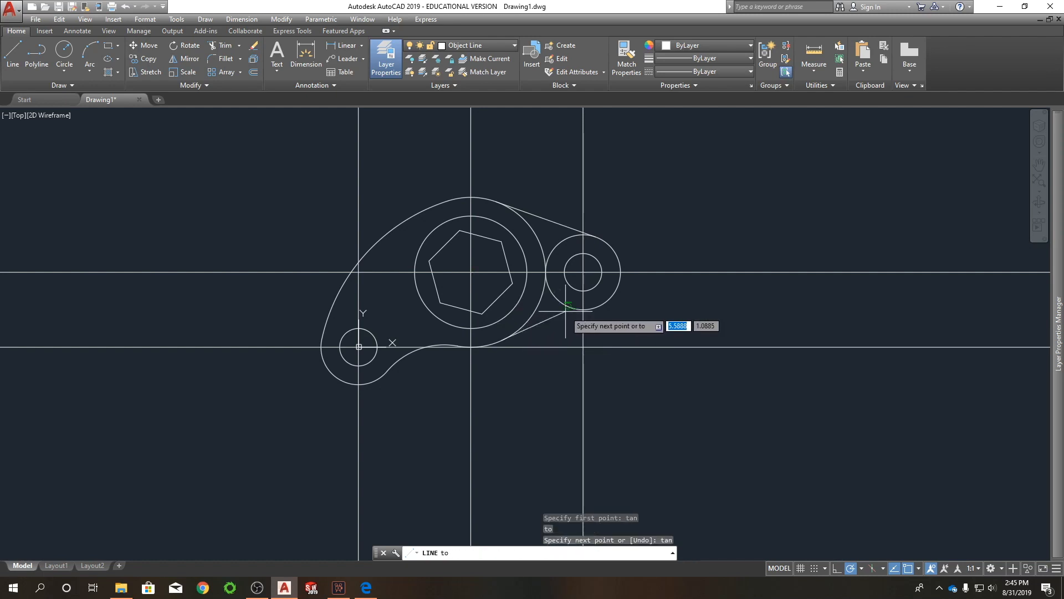
{"action": "left_click", "coordinate": [566, 308]}
{"action": "right_click", "coordinate": [733, 236]}
{"action": "left_click", "coordinate": [760, 239]}
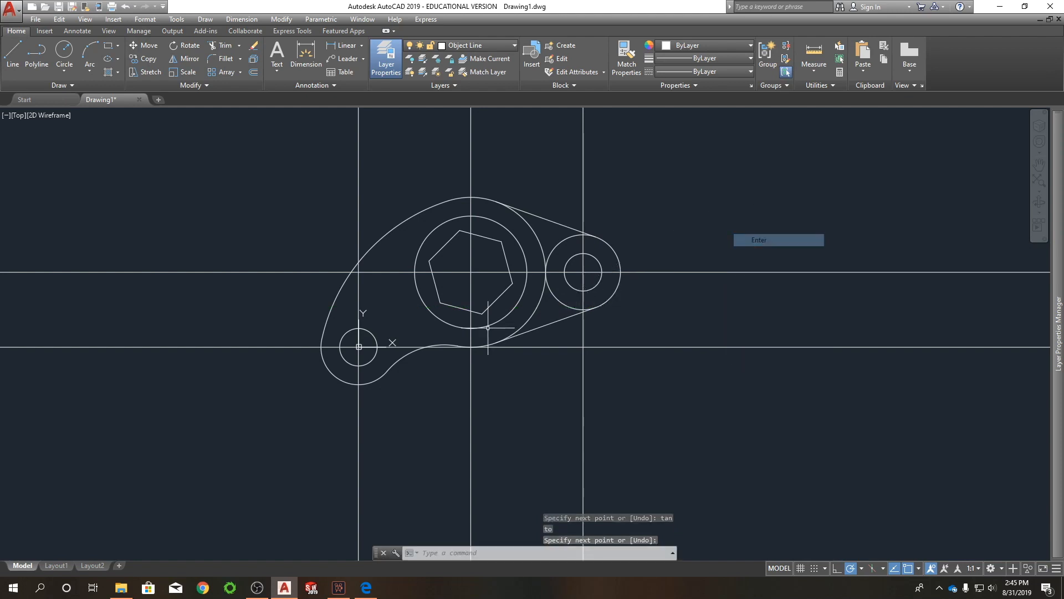
Step: Trim the inner portions of the middle and right outer circles, using the two tangent lines as cutting edges
{"action": "left_click", "coordinate": [564, 329]}
{"action": "left_click", "coordinate": [557, 316]}
{"action": "left_click", "coordinate": [553, 227]}
{"action": "left_click", "coordinate": [540, 201]}
{"action": "type", "text": "tr"}
{"action": "key", "text": "Return"}
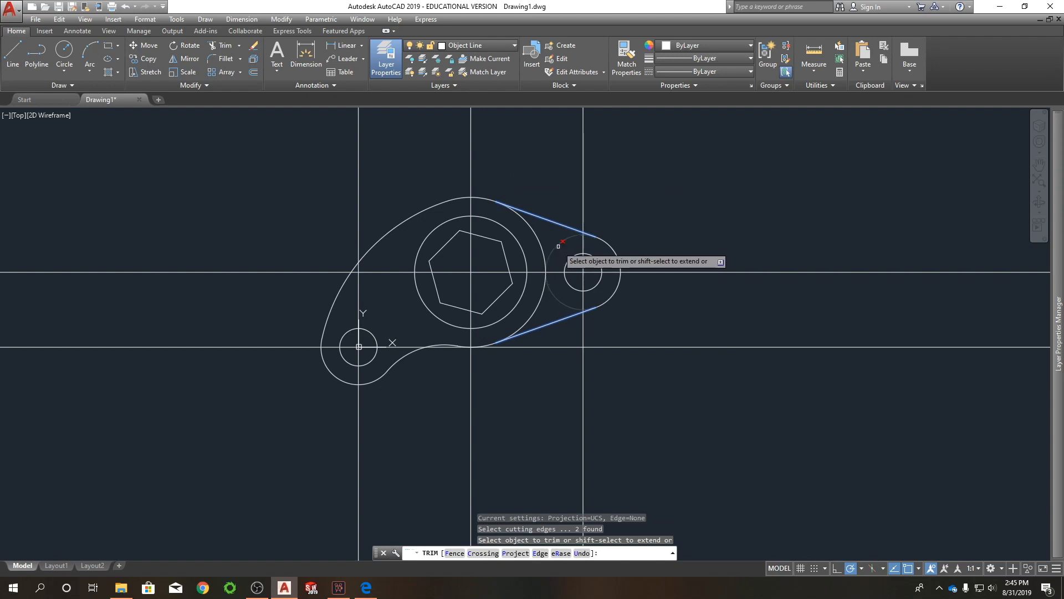
{"action": "right_click", "coordinate": [661, 192]}
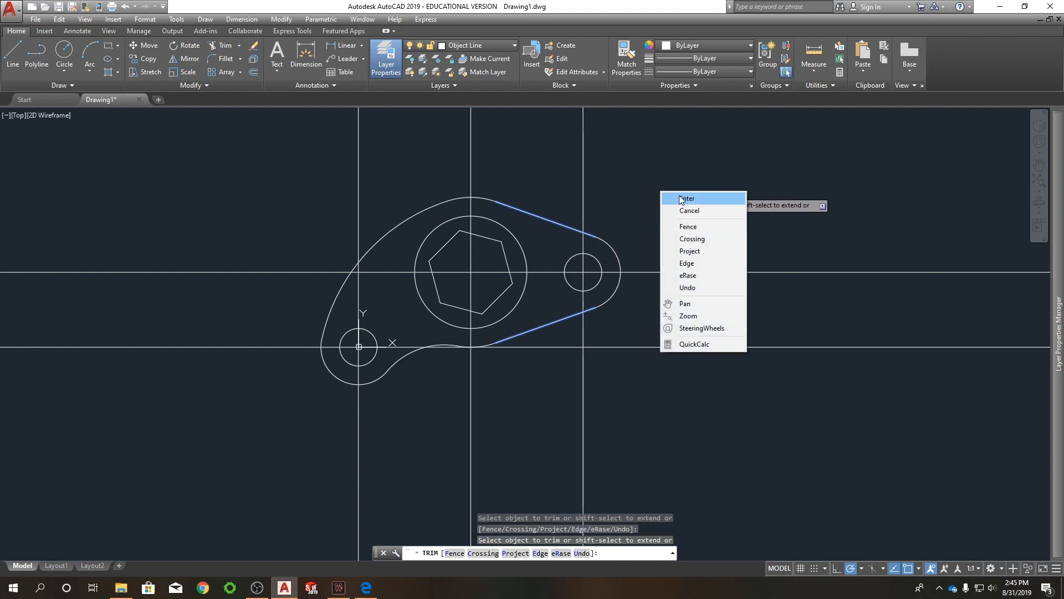
{"action": "left_click", "coordinate": [678, 200]}
{"action": "left_click", "coordinate": [677, 178]}
{"action": "left_click", "coordinate": [209, 150]}
{"action": "left_click", "coordinate": [230, 392]}
{"action": "left_click", "coordinate": [133, 203]}
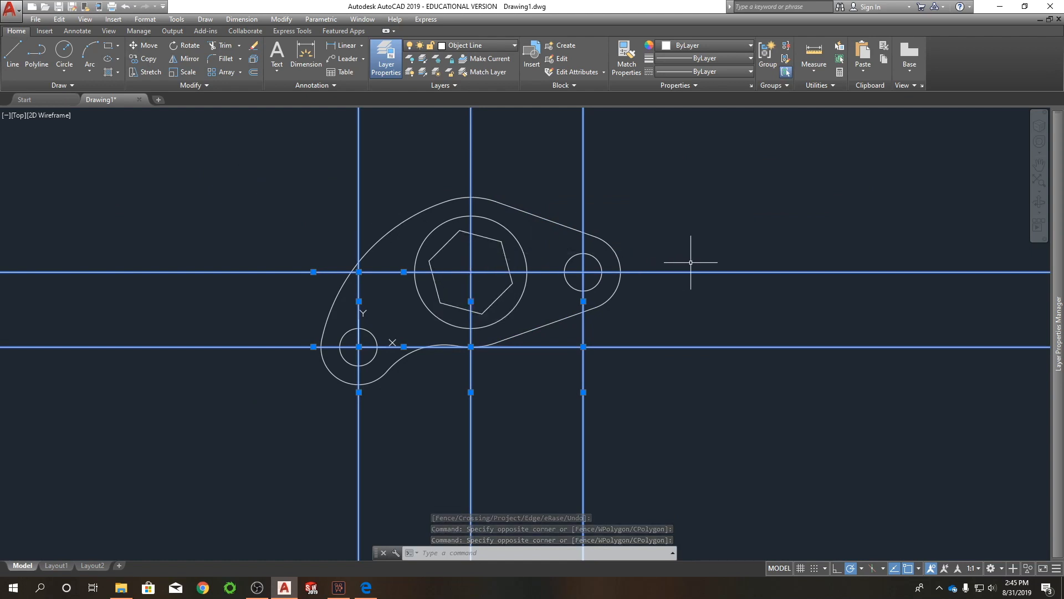
{"action": "left_click", "coordinate": [700, 280]}
{"action": "left_click", "coordinate": [613, 231]}
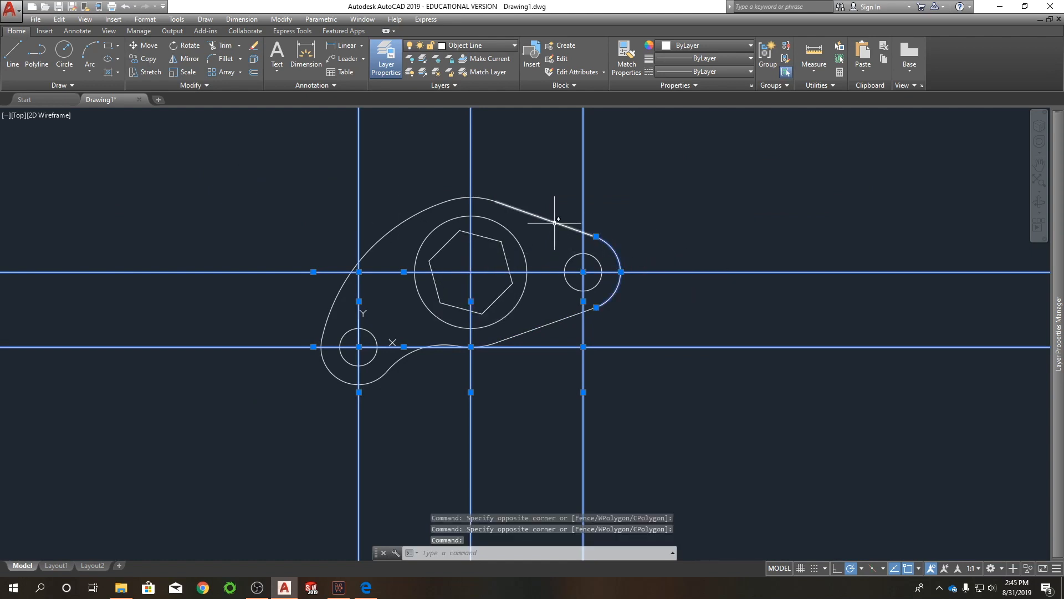
{"action": "left_click", "coordinate": [554, 222]}
{"action": "left_click", "coordinate": [439, 199]}
{"action": "left_click", "coordinate": [413, 209]}
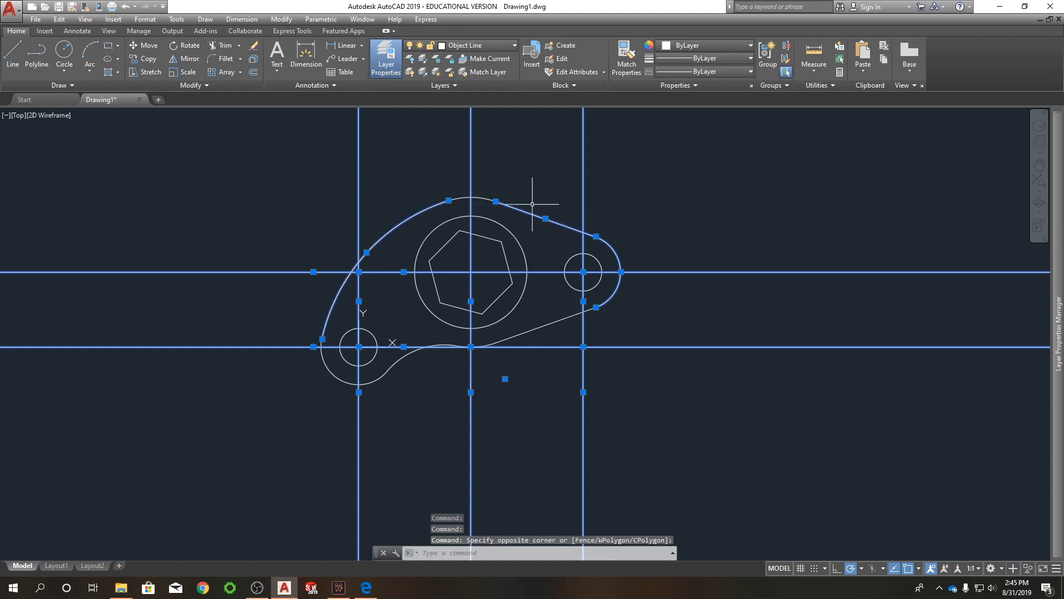
{"action": "left_click", "coordinate": [468, 138], "text": "shift"}
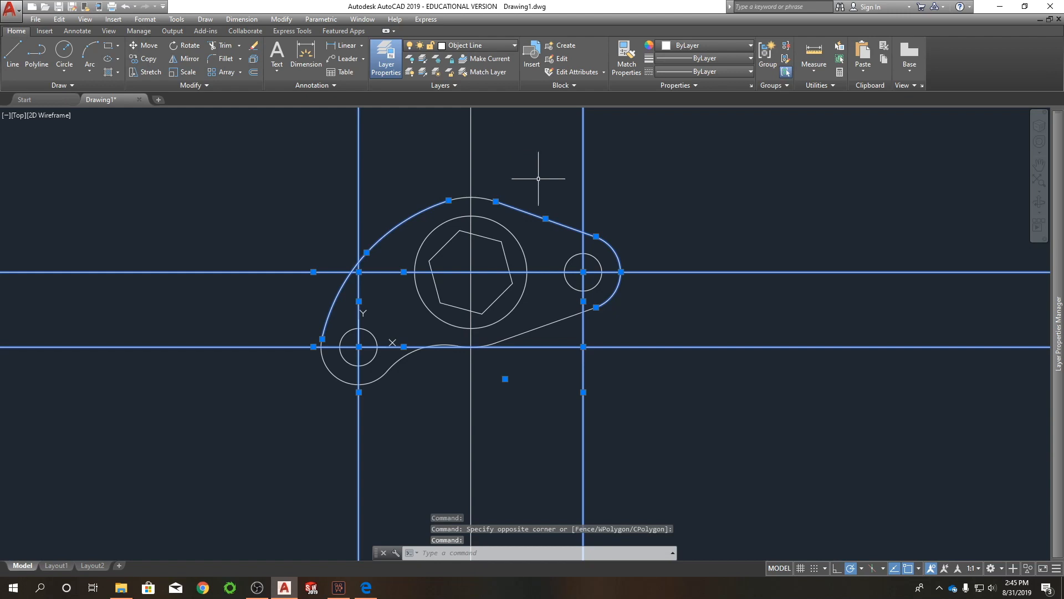
{"action": "key", "text": "Escape"}
Step: Erase the two horizontal and three vertical construction lines
{"action": "left_click", "coordinate": [806, 432]}
{"action": "left_click", "coordinate": [756, 244]}
{"action": "left_click", "coordinate": [731, 145]}
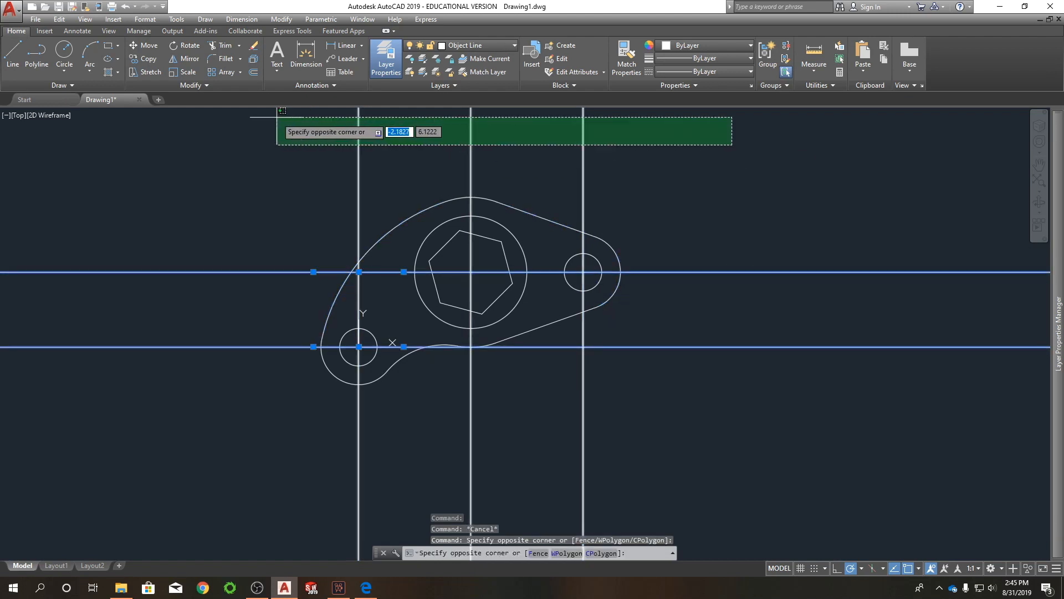
{"action": "left_click", "coordinate": [277, 117]}
{"action": "key", "text": "Delete"}
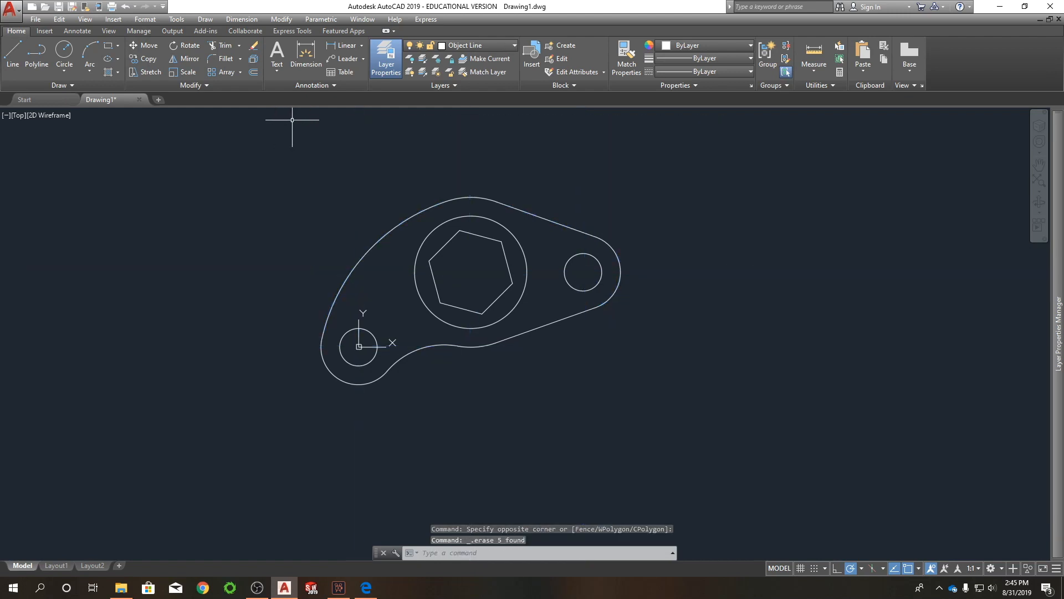